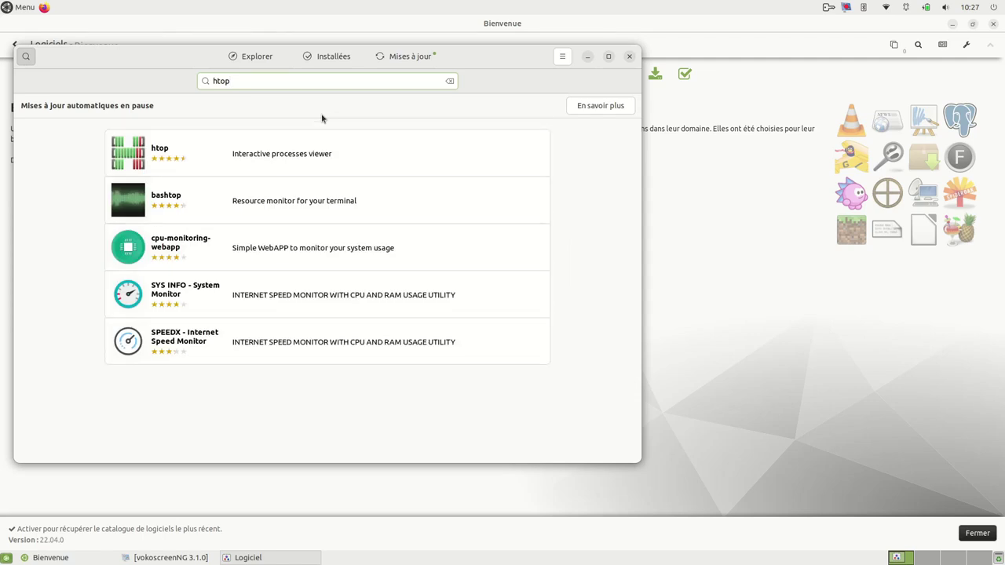
- Examine the available source versions of the htop package on its software store page
left_click(148, 161)
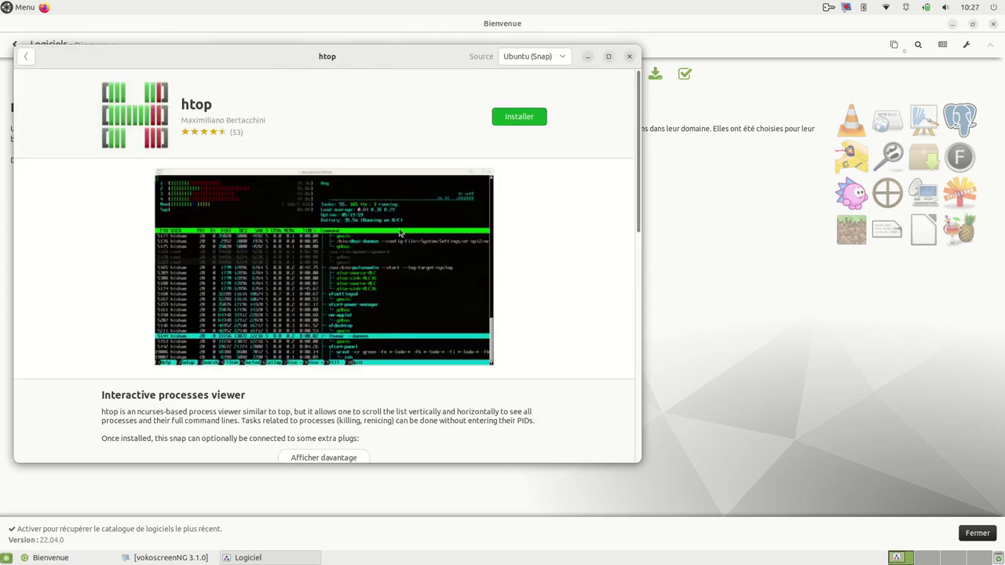
left_click(534, 57)
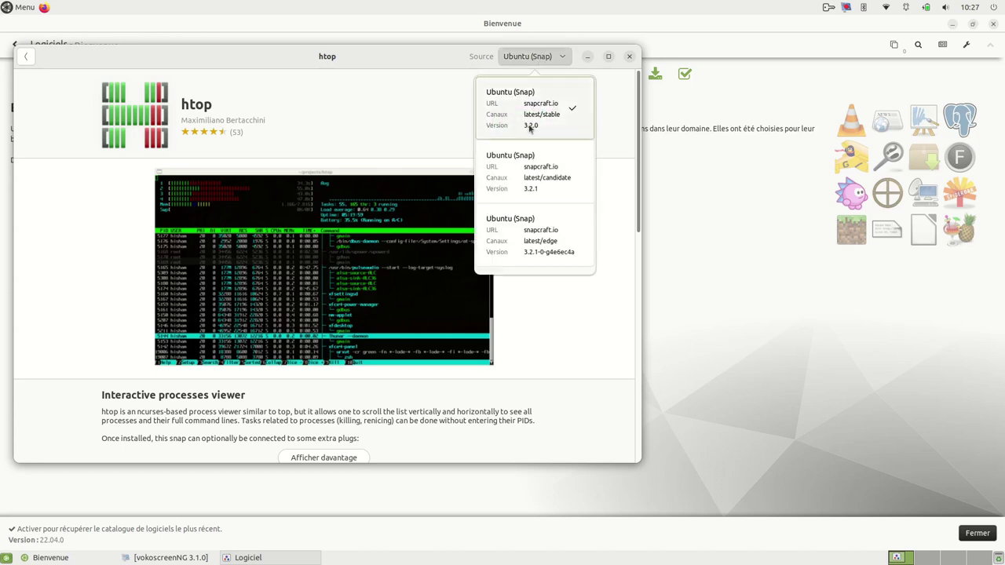
left_click(549, 60)
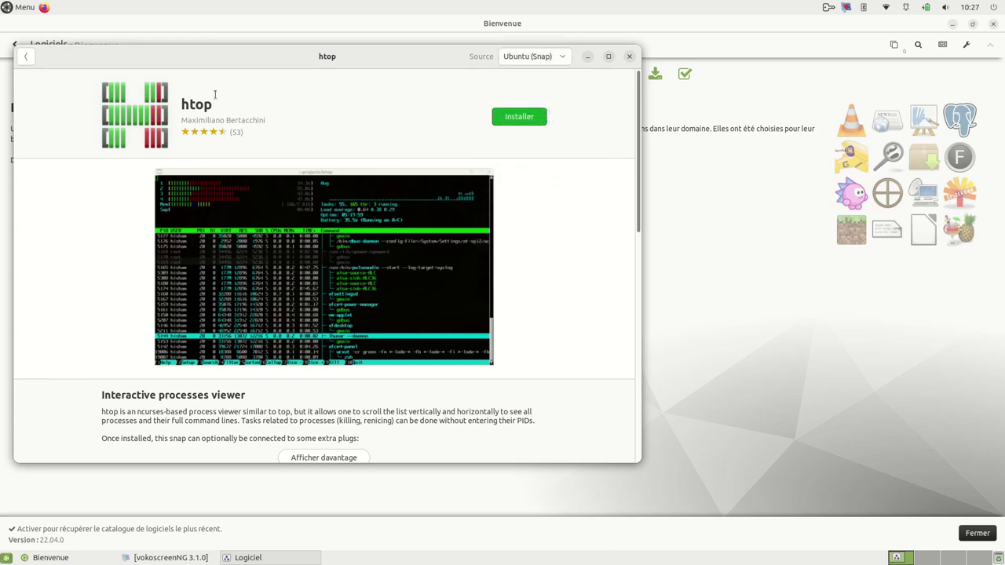
left_click(26, 56)
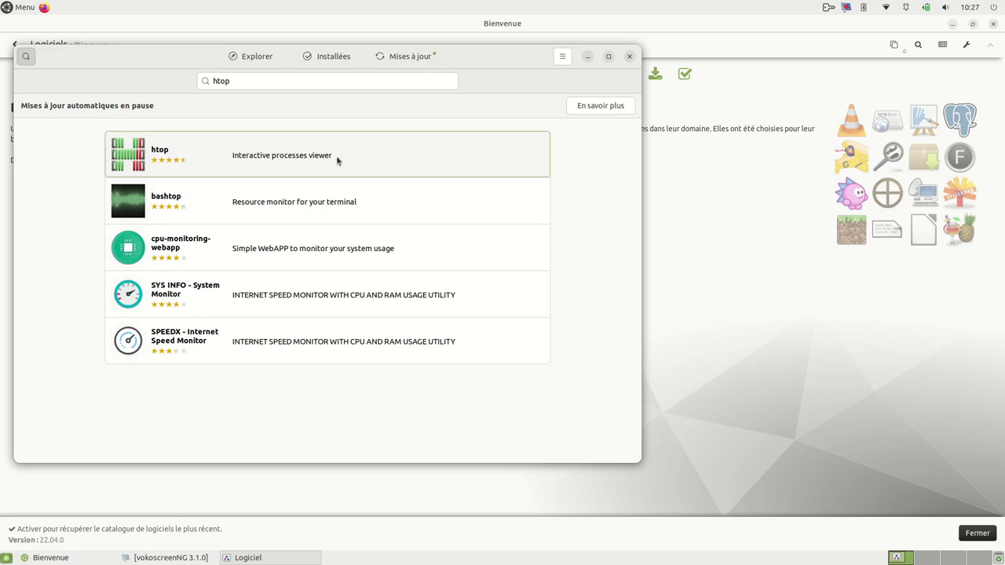
left_click(533, 55)
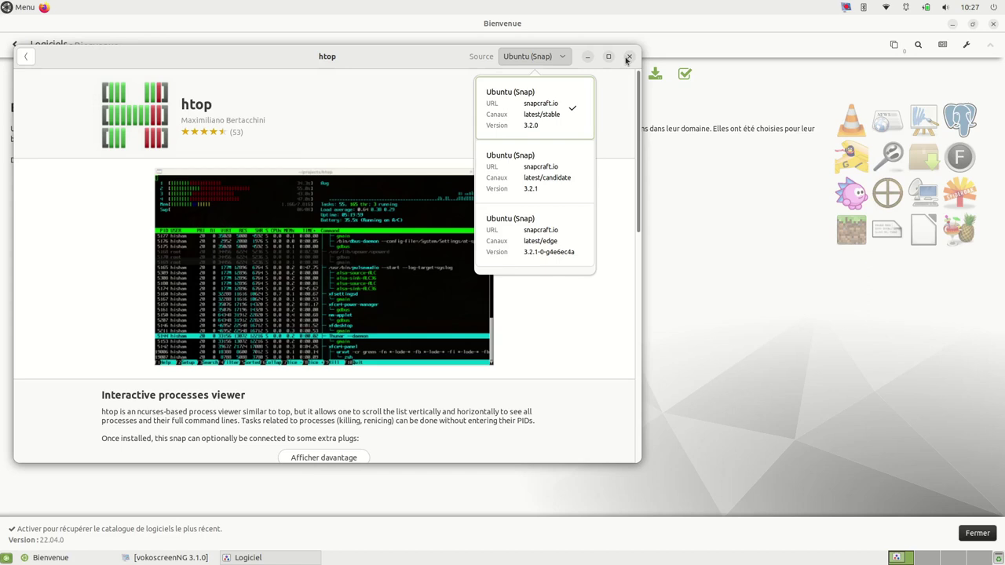
- Install htop from a new terminal with "sudo apt install htop", close the terminal and dismiss the store's source list
key("ctrl+alt+t")
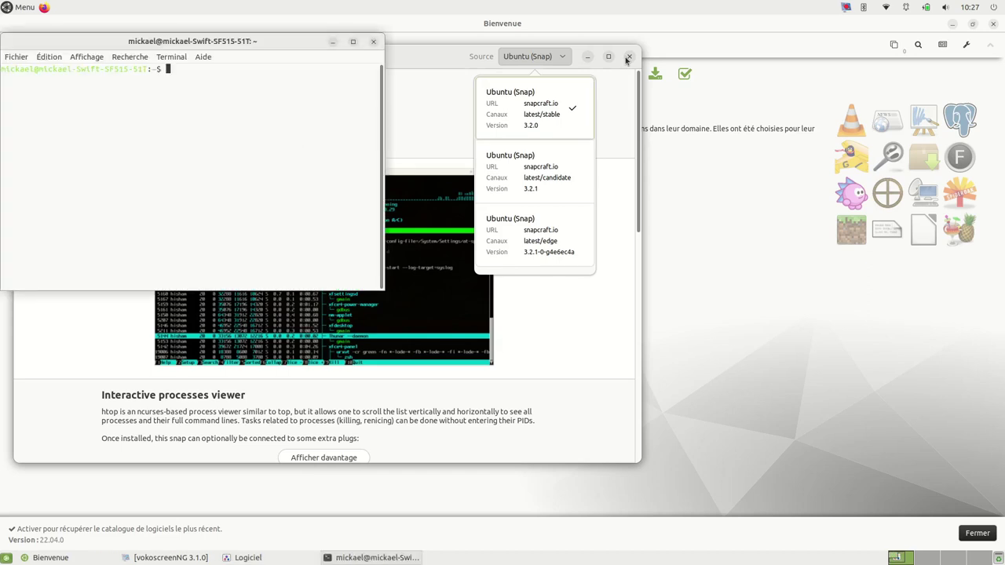
type("sudo ")
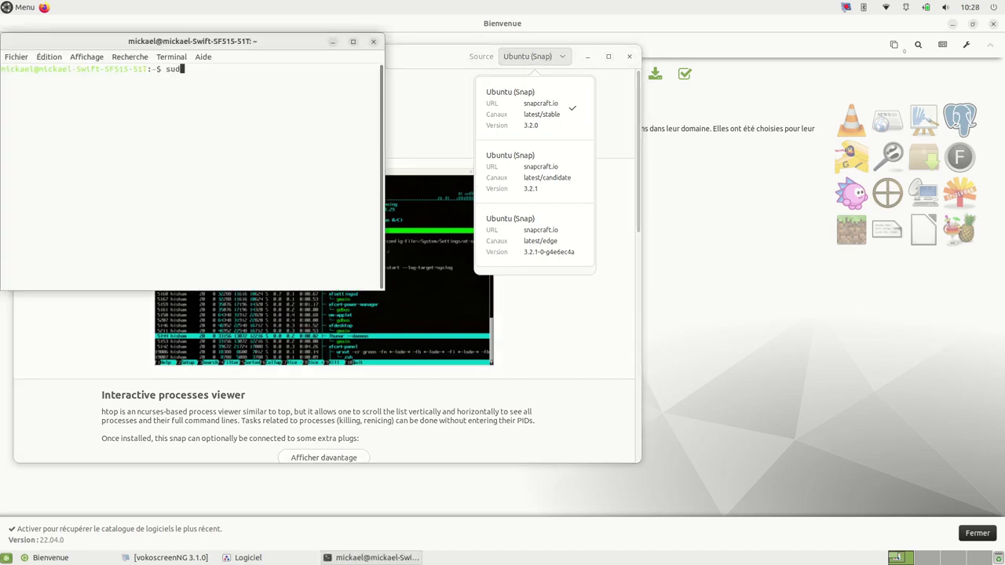
type("apt")
type("install htop")
key("Return")
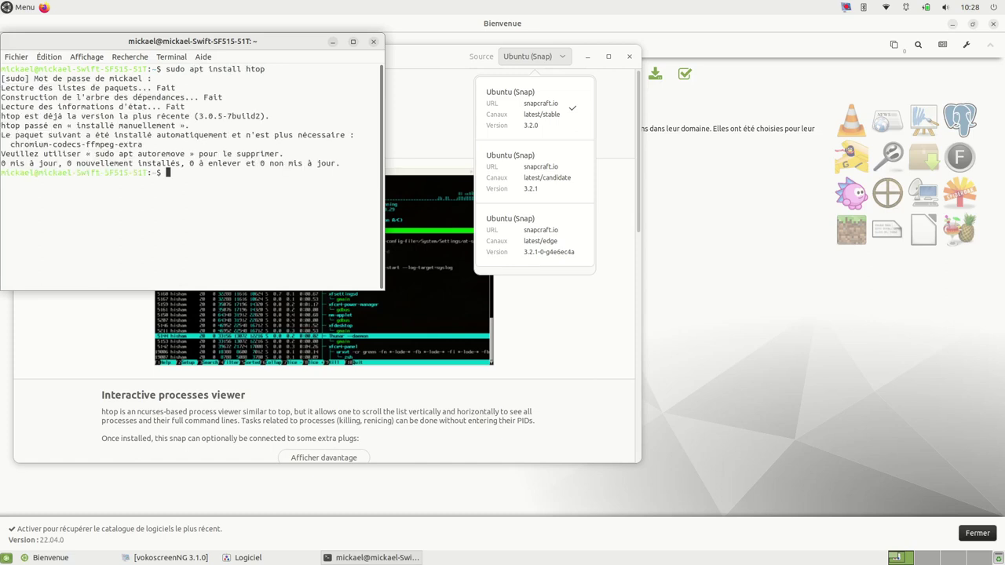
left_click(374, 42)
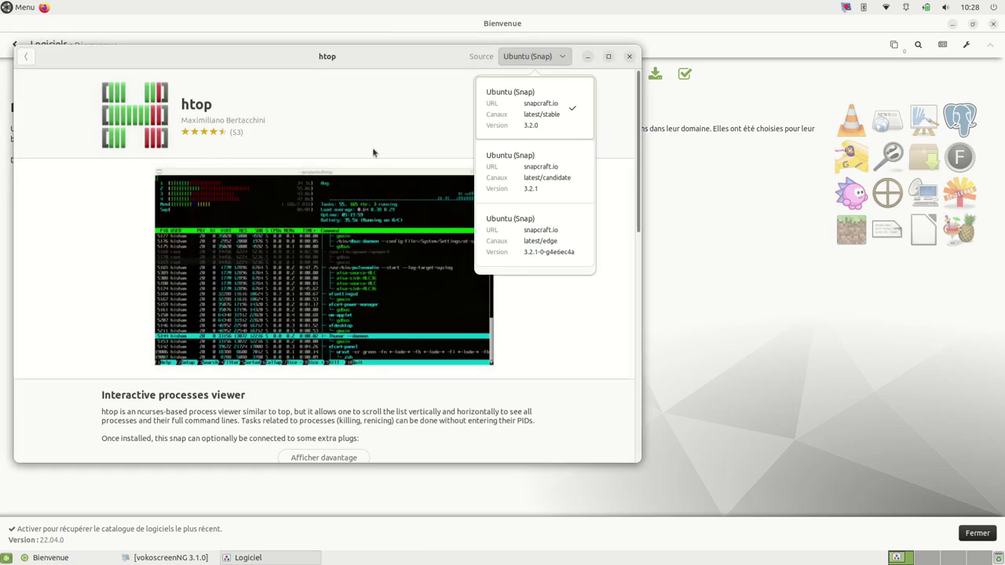
left_click(629, 59)
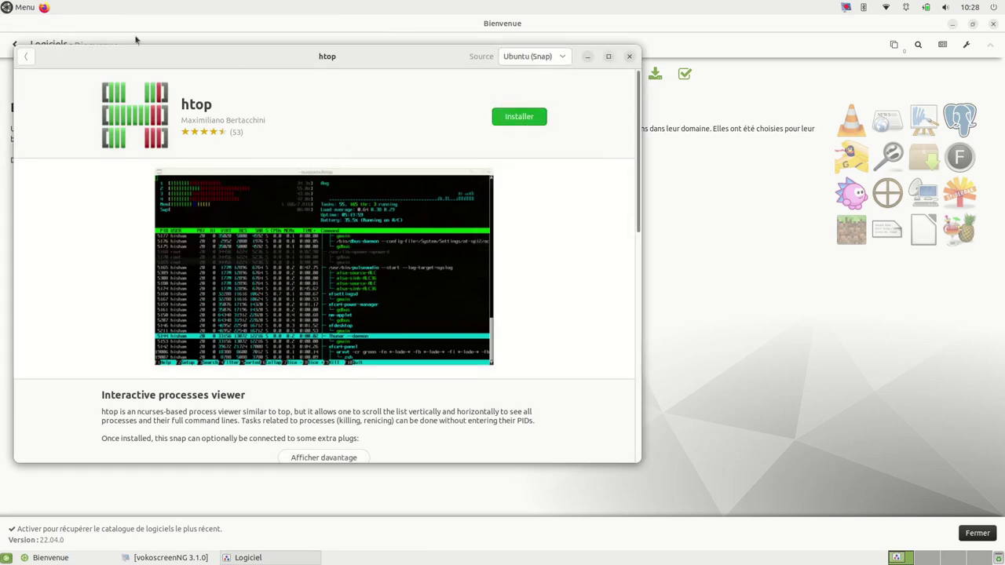
- Search the applications menu for "htop" and clear the search
left_click(16, 9)
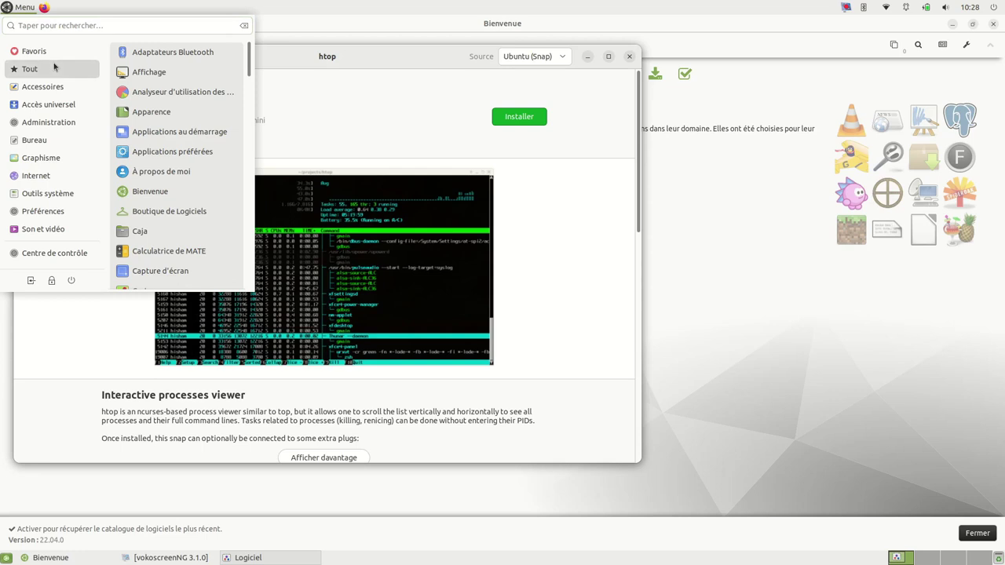
type("htop")
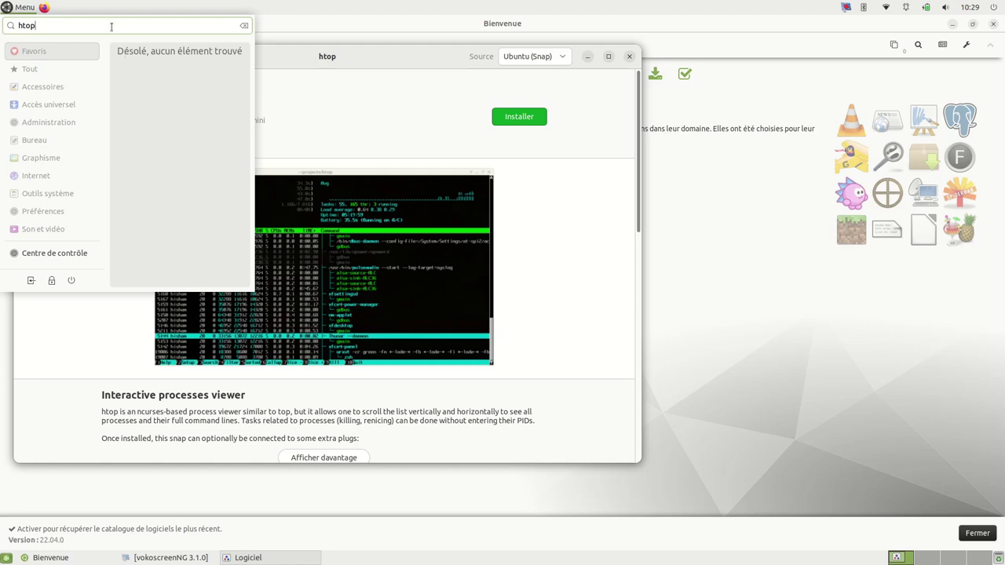
left_click(244, 27)
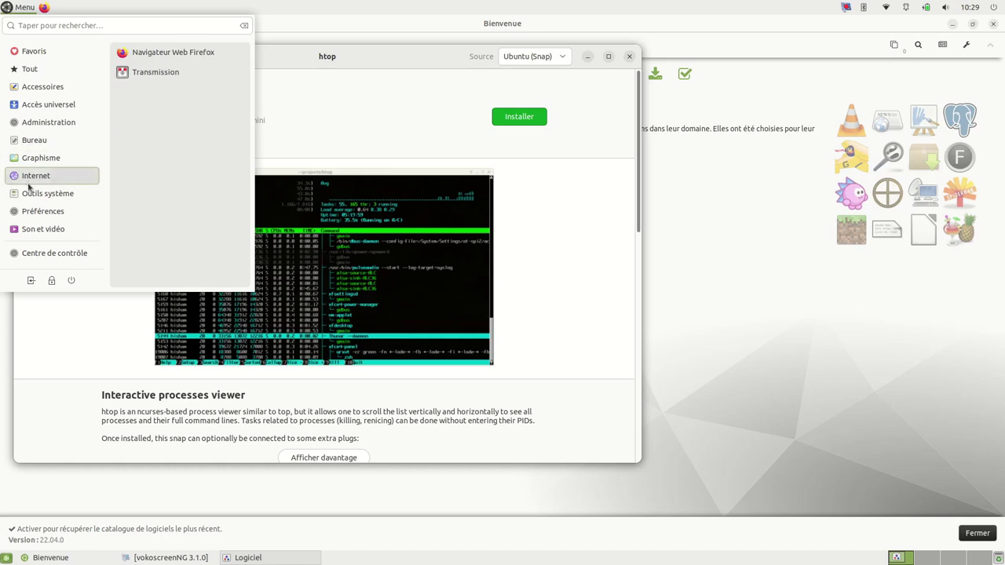
- Open the Menu principal editor from the Préférences category and maximize its window
mouse_move(30, 195)
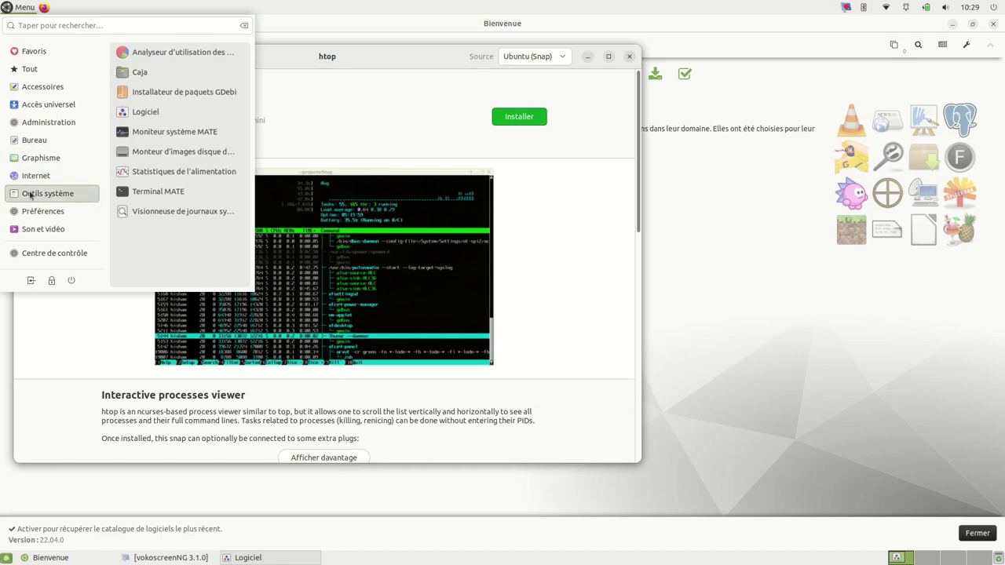
mouse_move(31, 212)
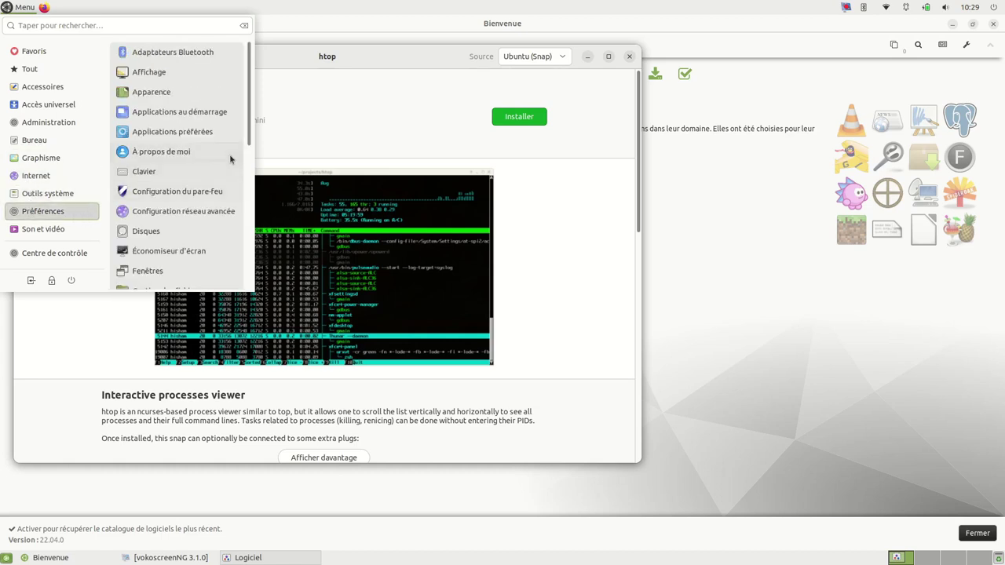
scroll(190, 165, "down", 4)
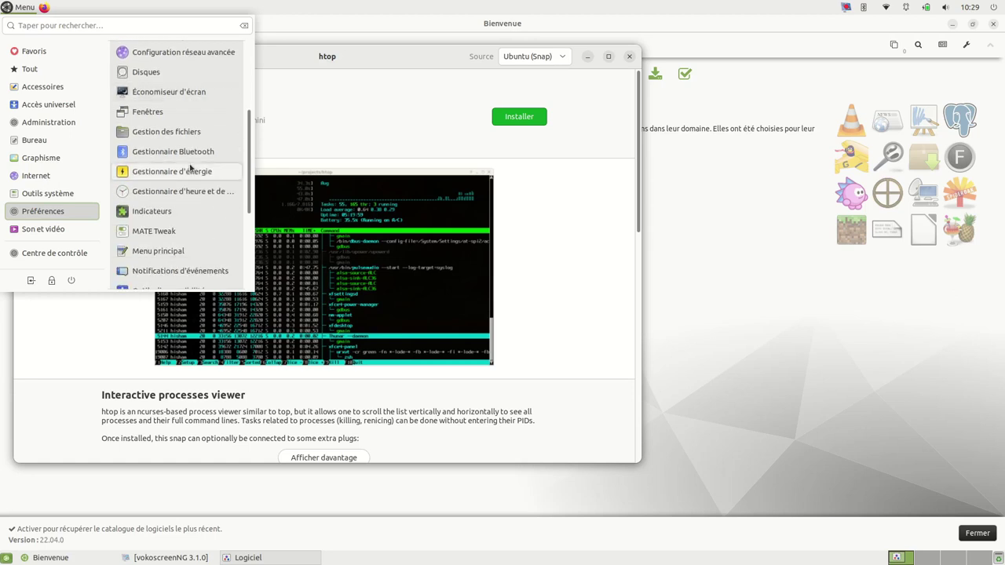
scroll(190, 166, "down", 1)
left_click(157, 220)
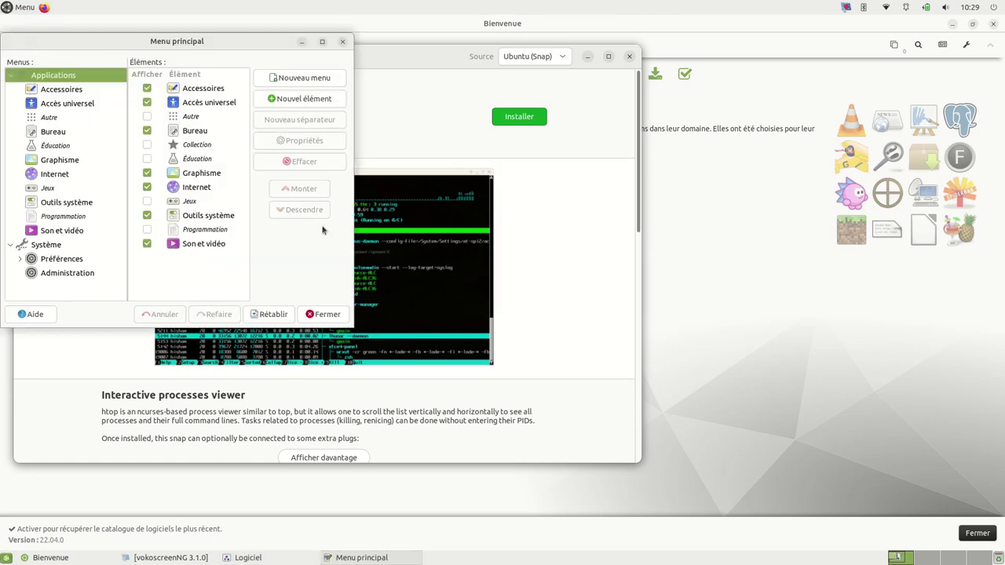
left_click(322, 42)
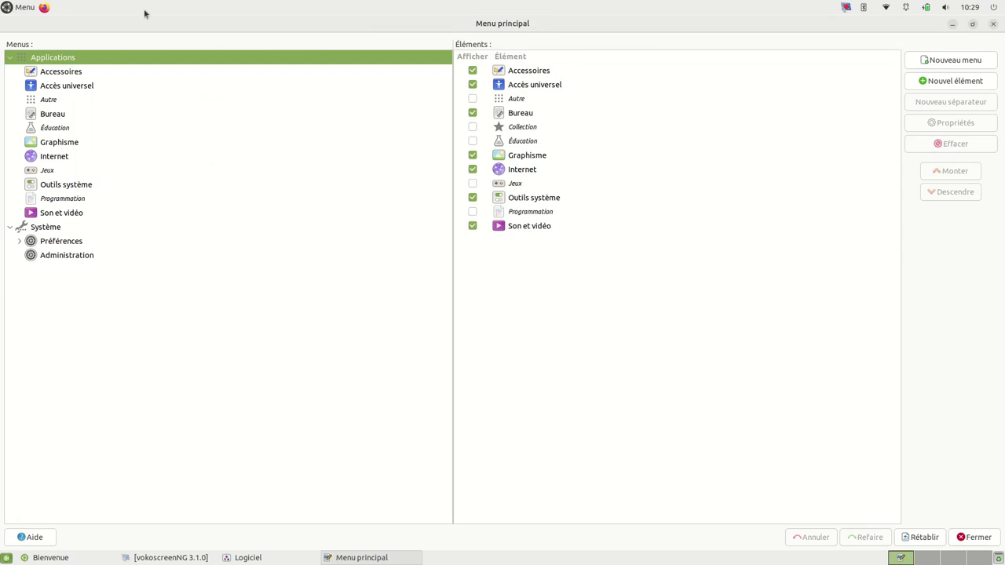
left_click(21, 8)
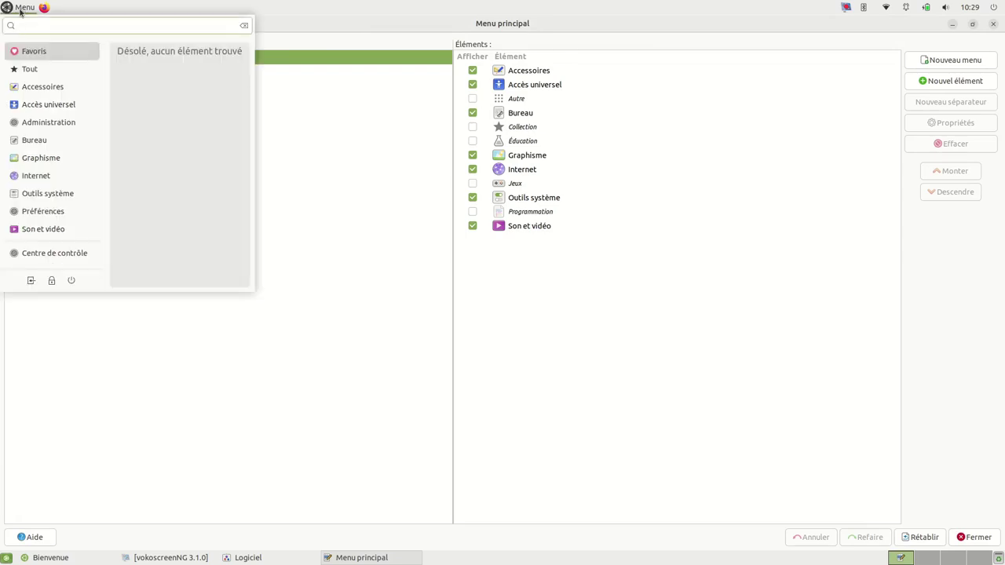
left_click(22, 11)
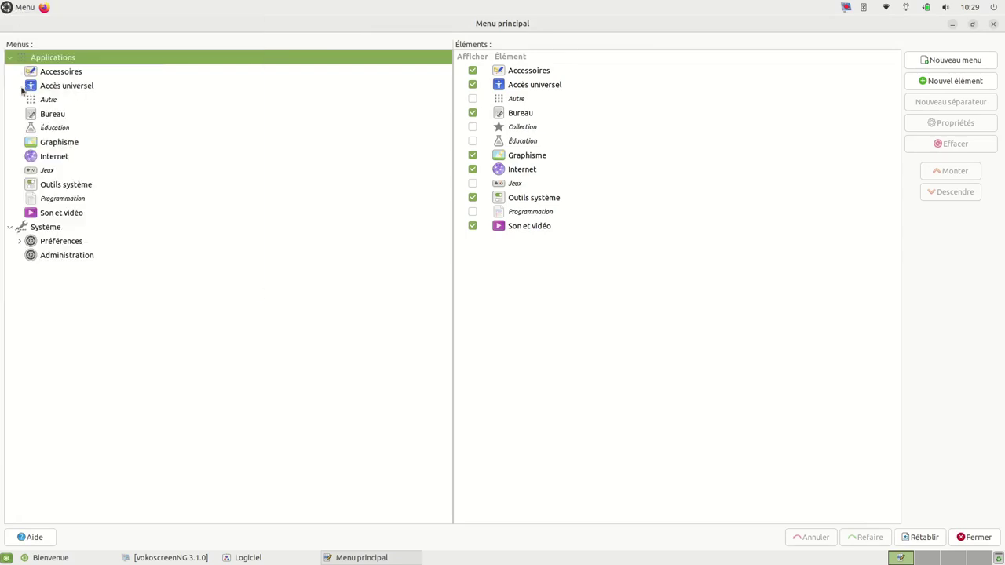
- Enable the display of Htop in the Outils système category and close the menu editor
left_click(61, 72)
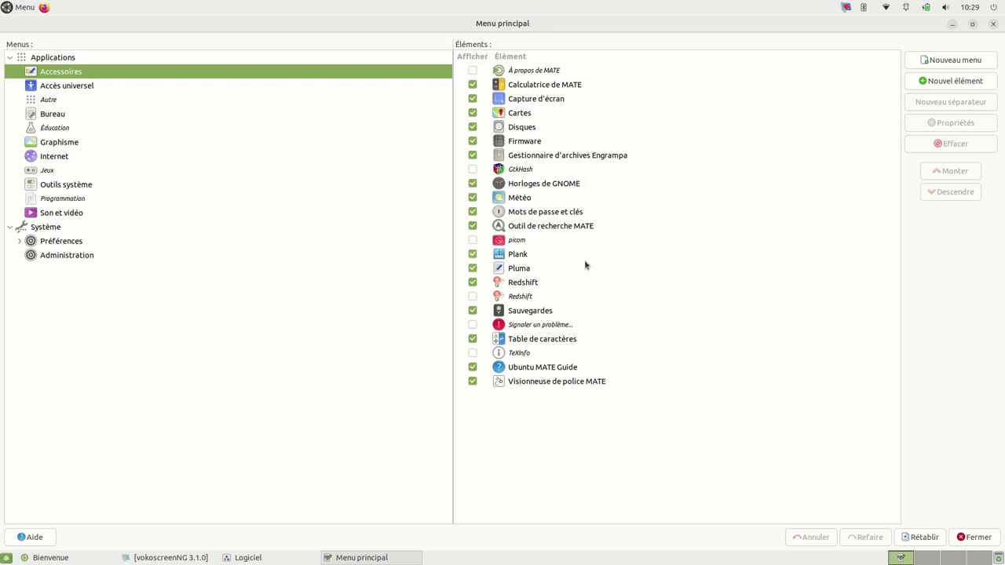
left_click(64, 186)
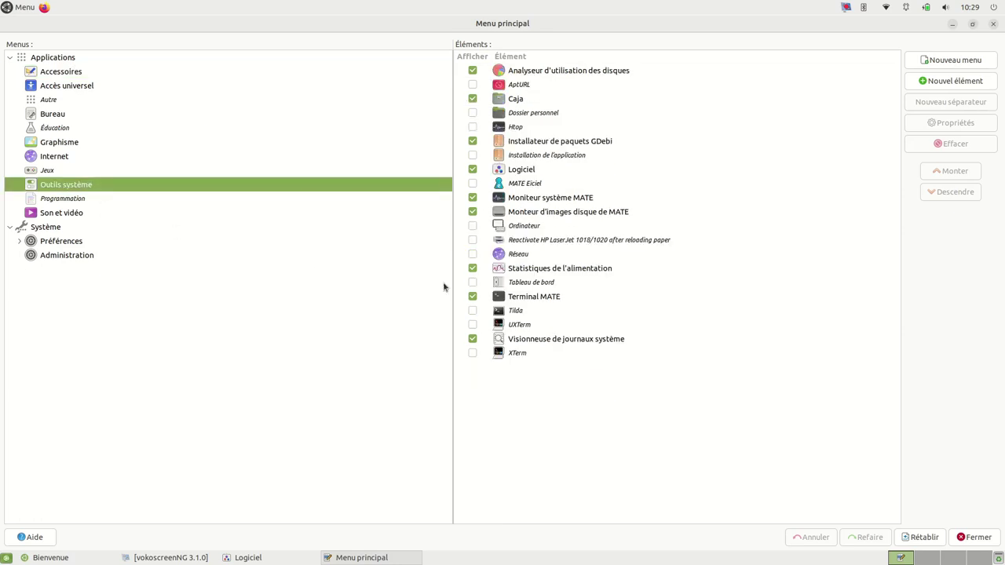
left_click(473, 128)
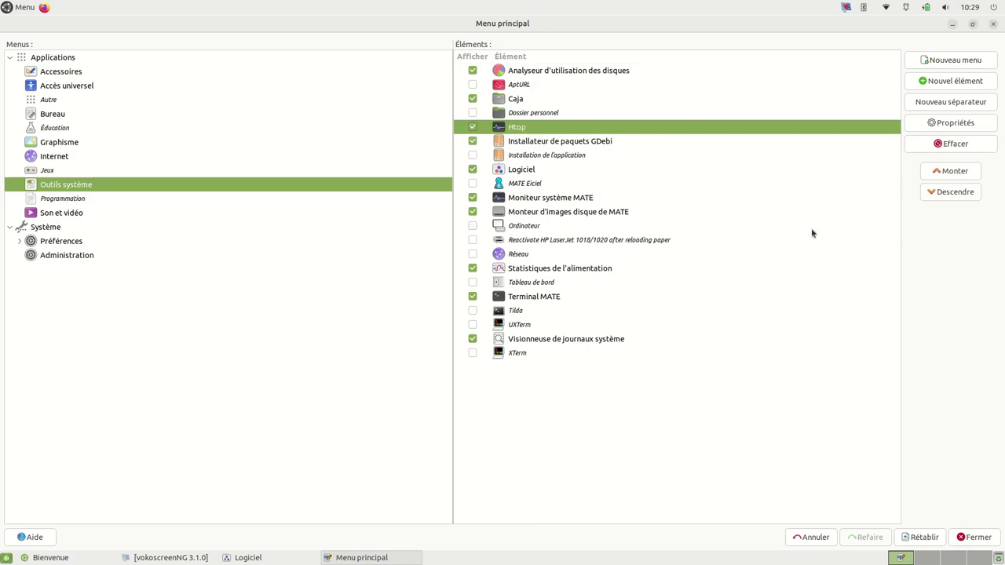
left_click(973, 537)
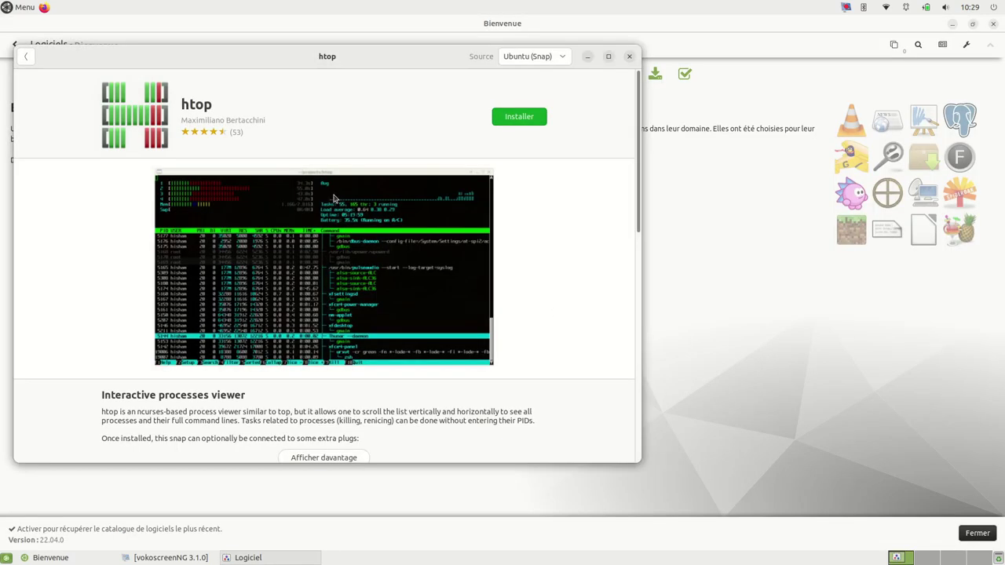
- Launch Htop from the Outils système category, move its window over the desktop and close it
left_click(12, 7)
key("Escape")
left_click(15, 12)
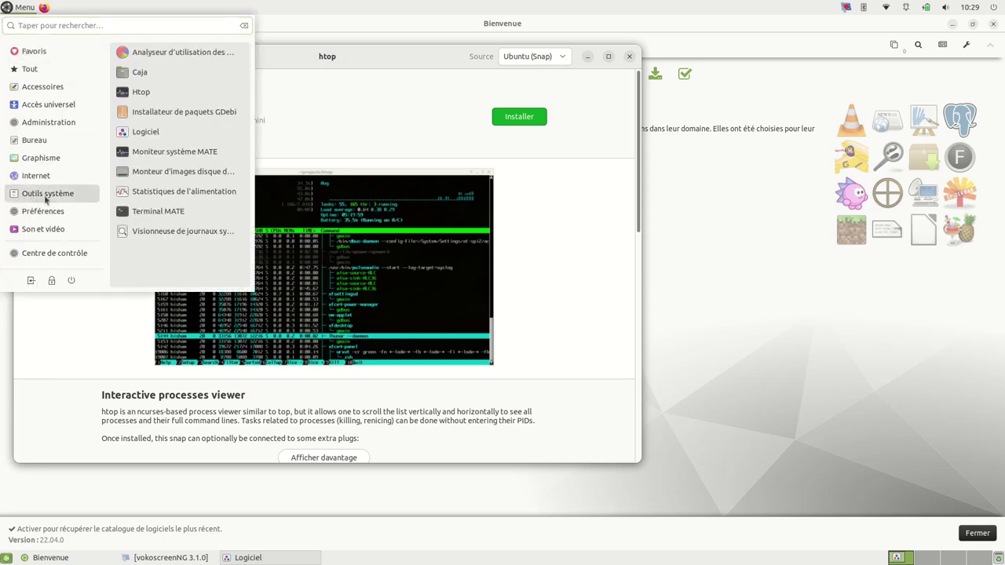
left_click(149, 92)
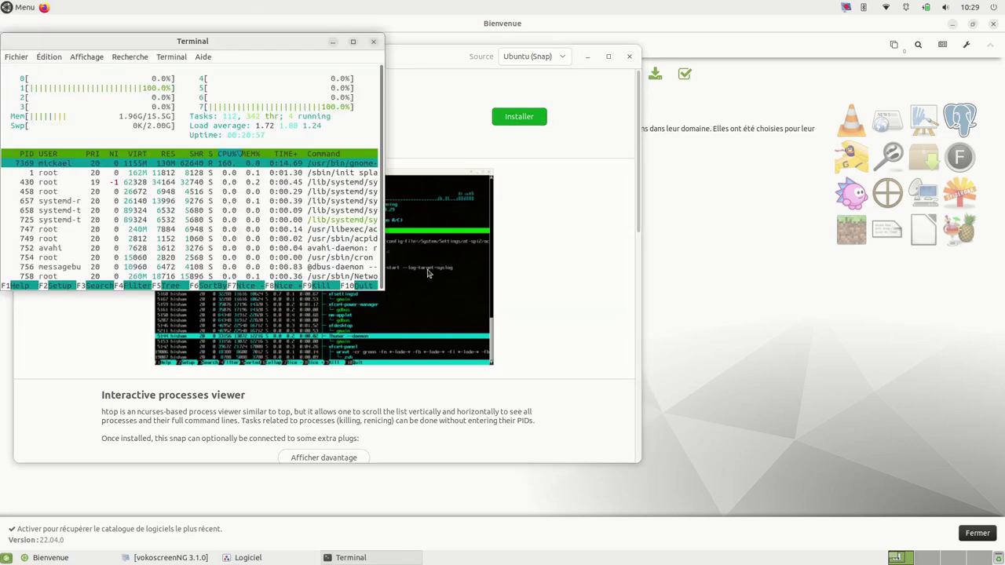
left_click_drag(297, 43, 610, 210)
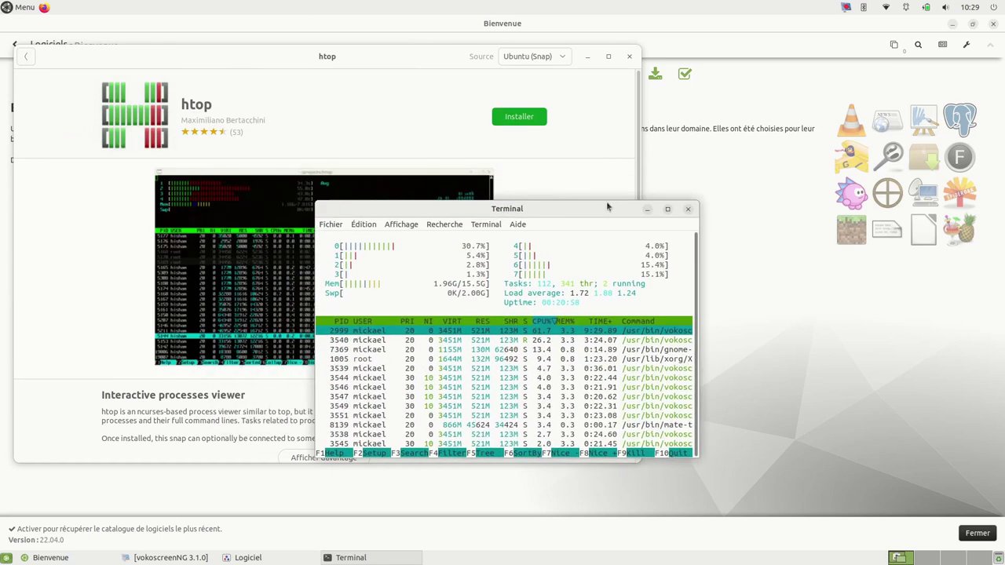
left_click(689, 210)
- Browse the Outils système and Préférences categories of the applications menu to locate the Menu principal entry
left_click(23, 9)
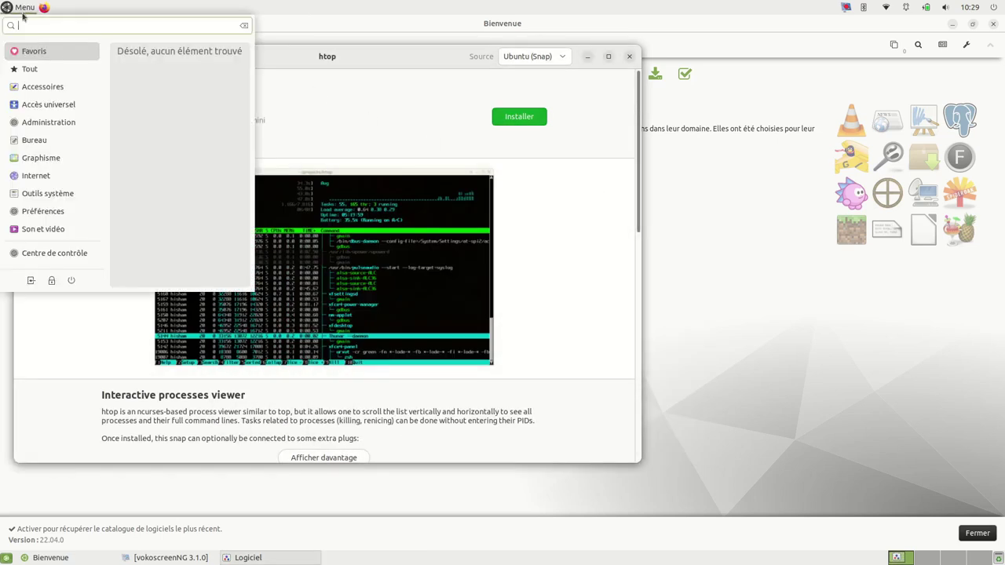
mouse_move(41, 211)
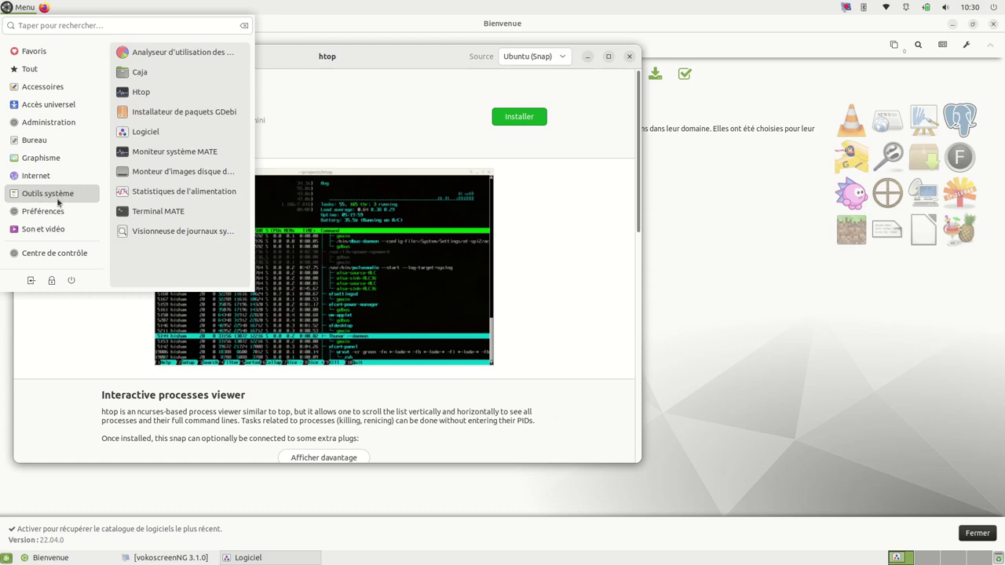
scroll(167, 208, "down", 3)
scroll(167, 208, "down", 7)
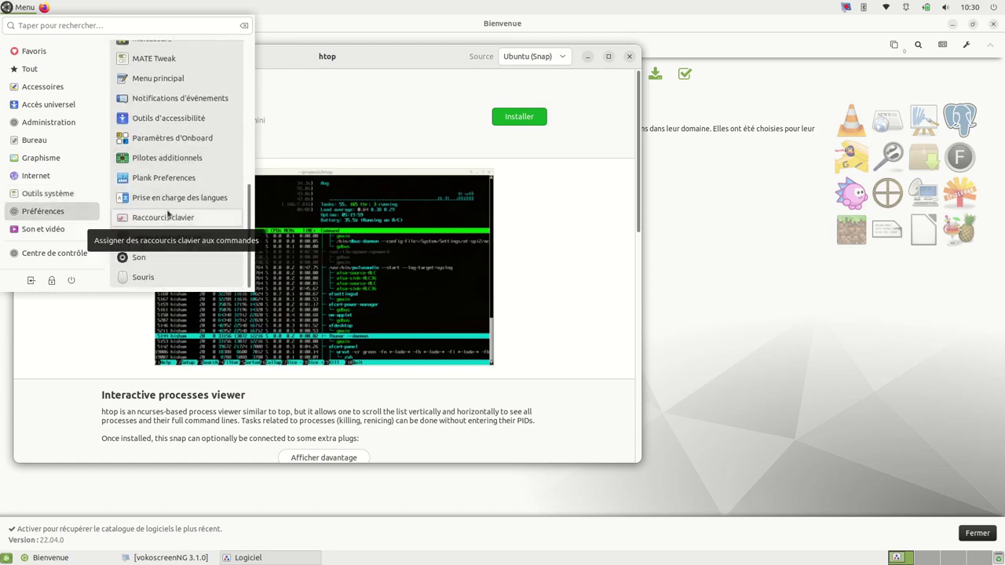
scroll(167, 213, "up", 2)
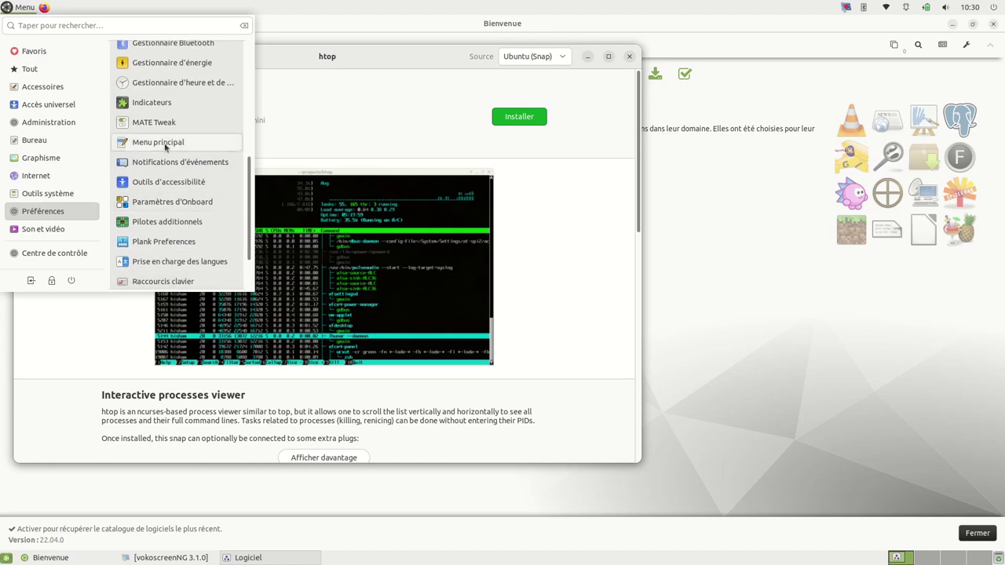
- Close the Logiciel store window and the Bienvenue window
left_click(671, 108)
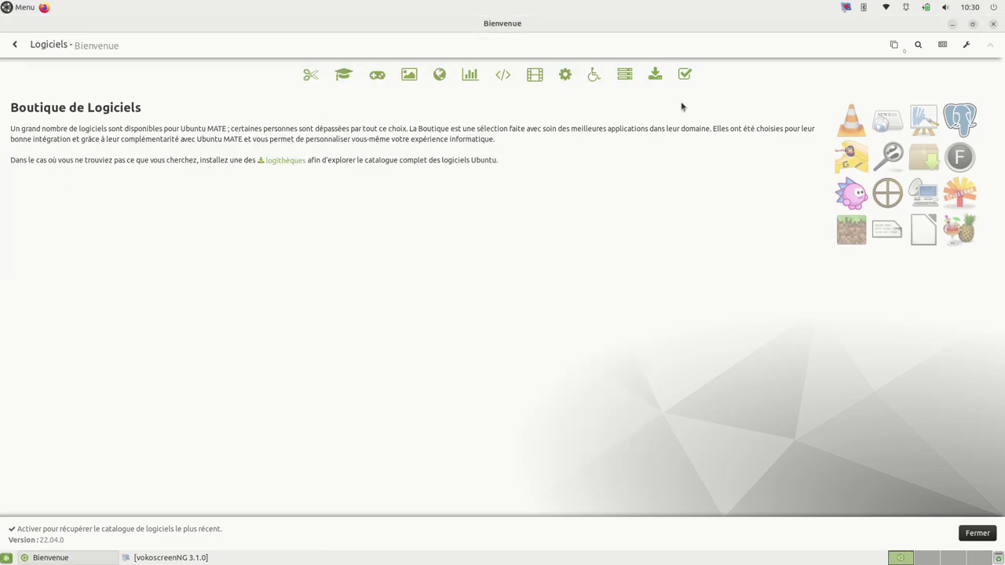
left_click(992, 26)
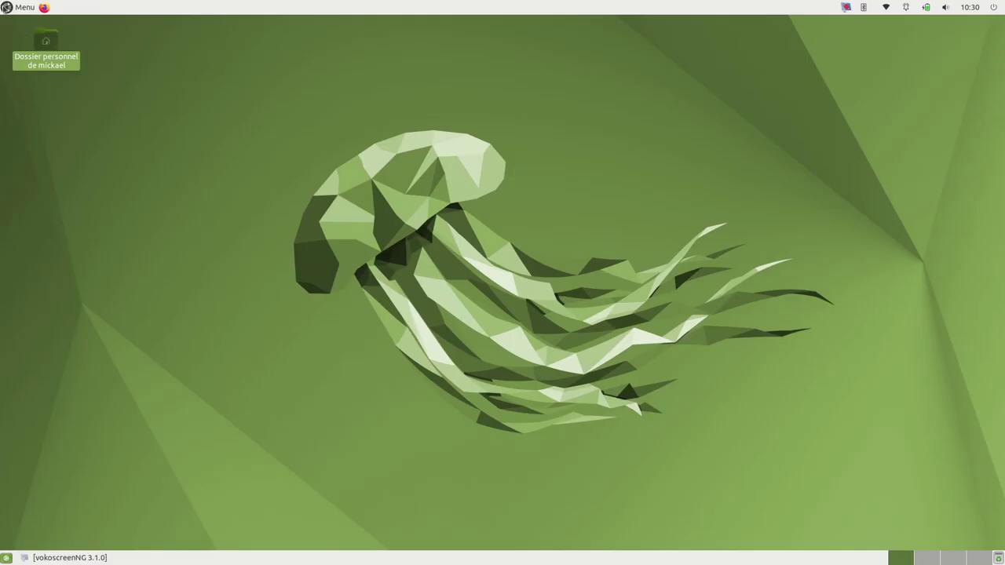
- Check the Outils système category in the applications menu and reopen the Bienvenue main menu
left_click(7, 8)
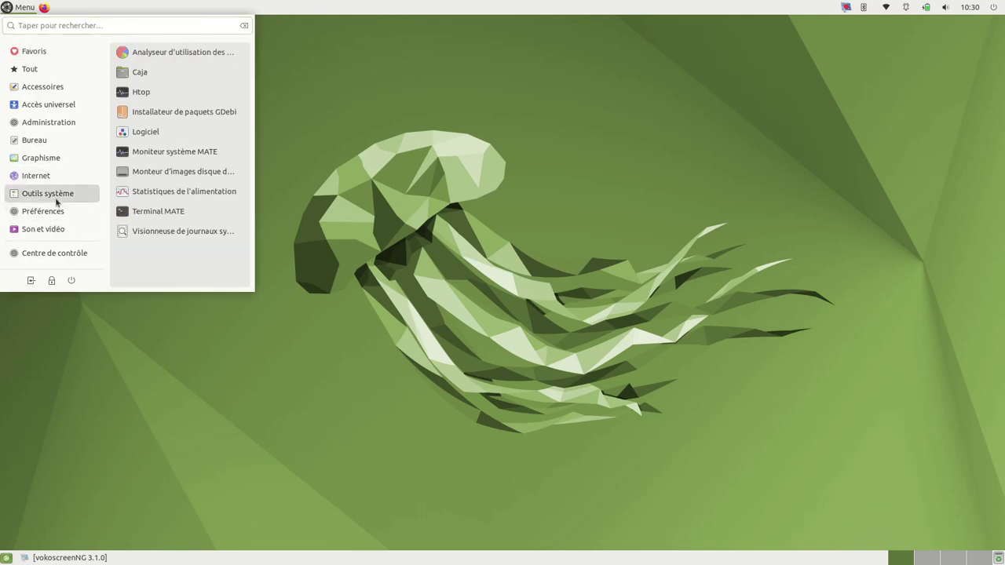
left_click(424, 220)
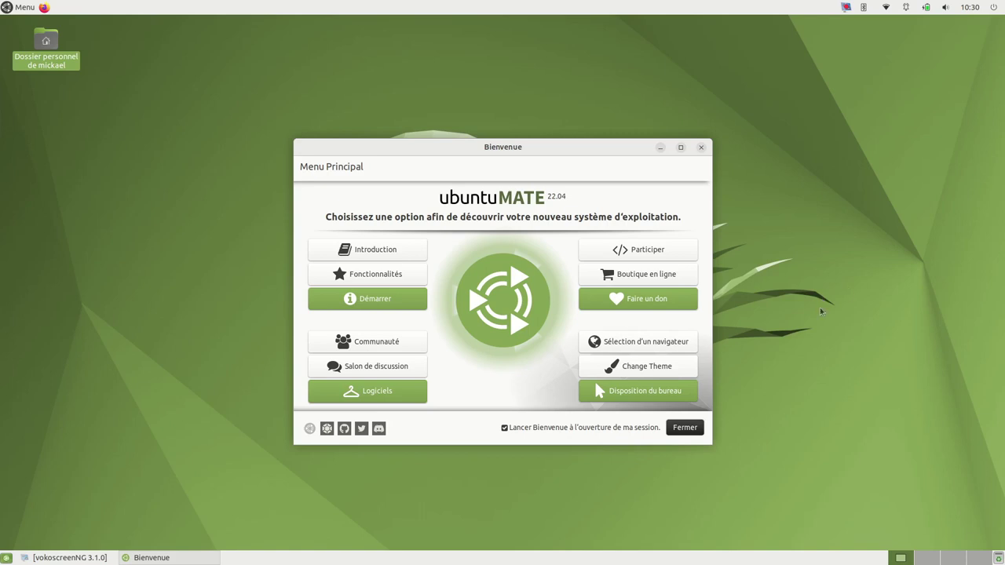
- Maximise the Bienvenue window, review the browsers offered under Sélection d'un navigateur and return to the main menu
left_click(650, 345)
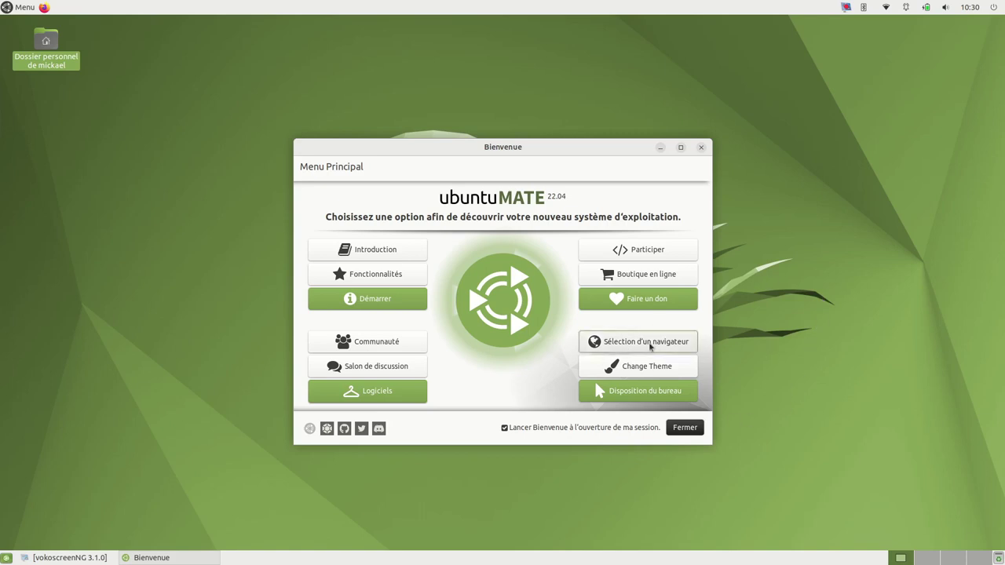
left_click(681, 148)
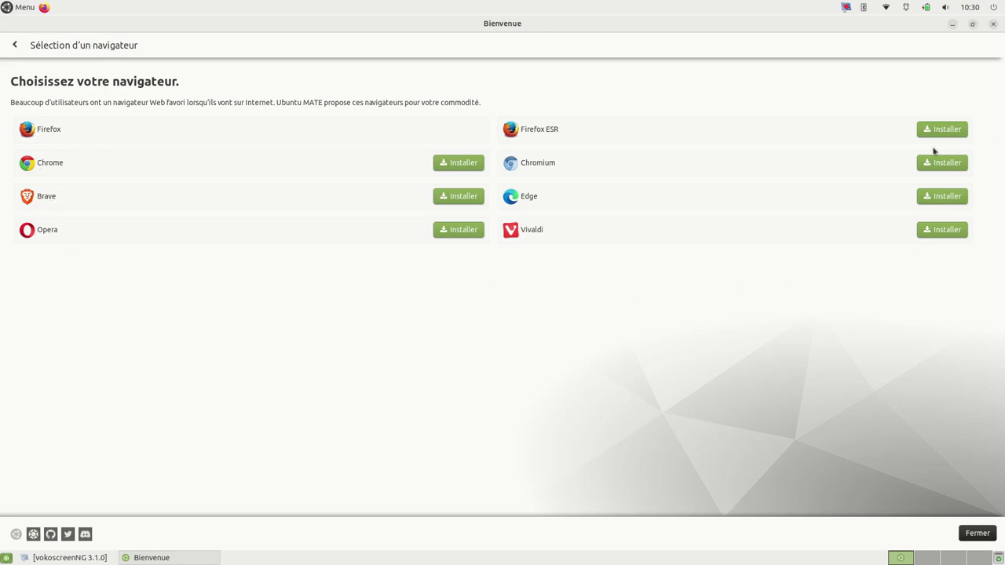
left_click(15, 47)
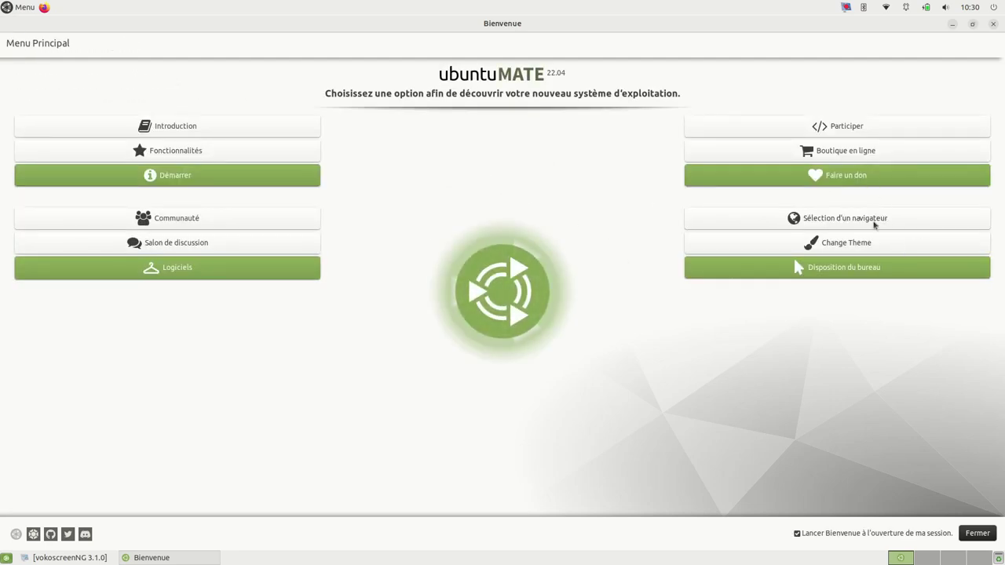
- Open the appearance preferences through Change Theme, maximise the window and examine the theme customisation options
left_click(879, 245)
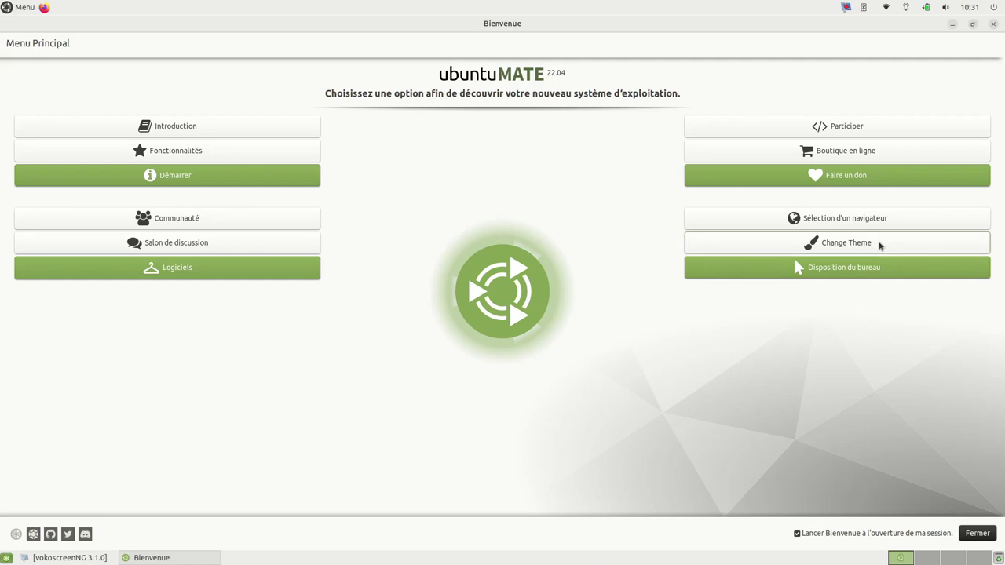
left_click(382, 41)
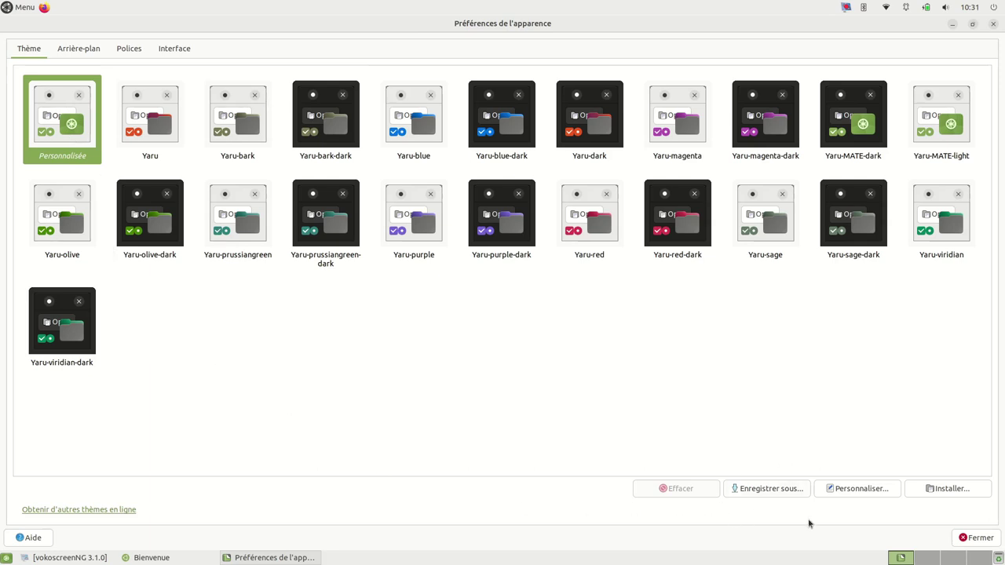
left_click(850, 488)
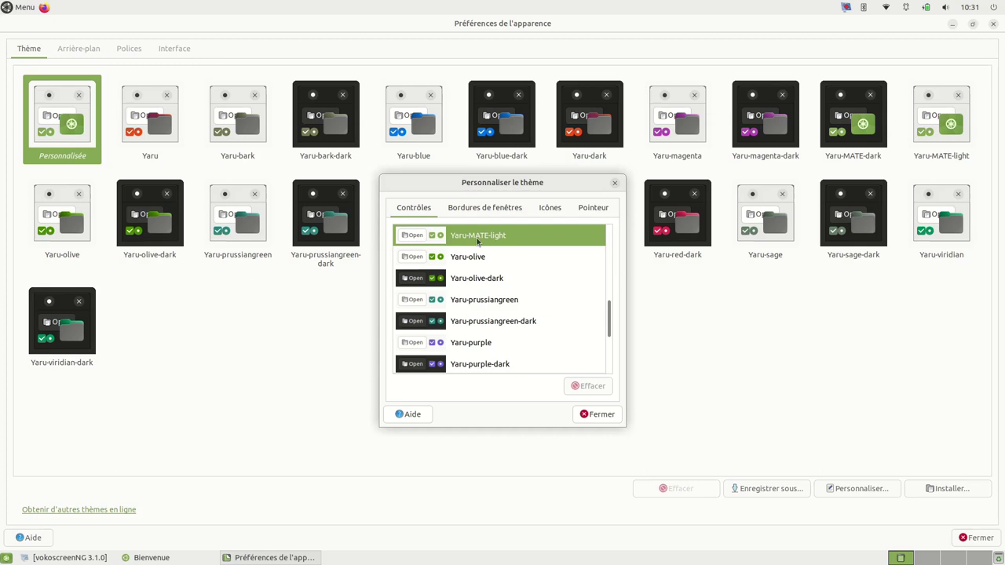
left_click(613, 415)
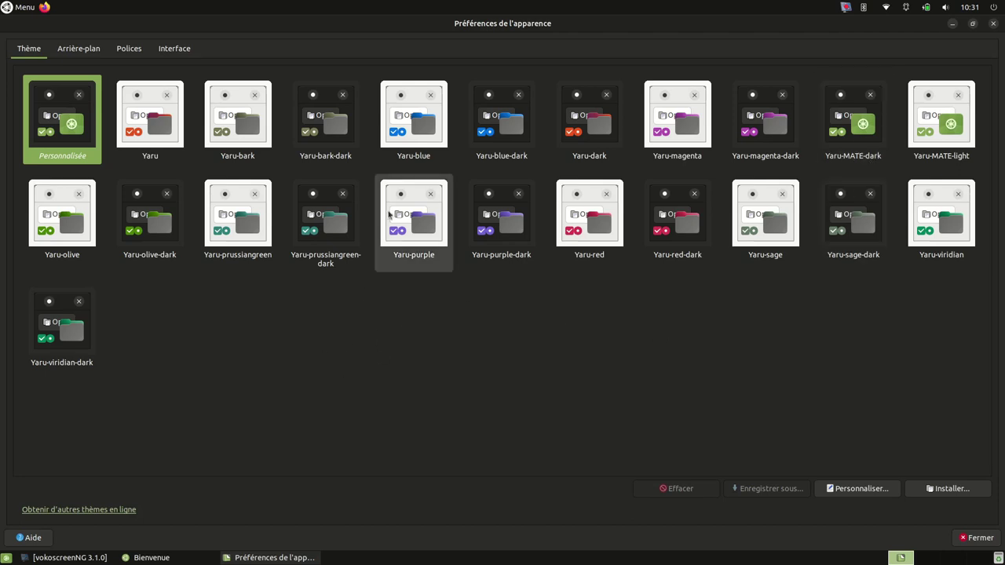
- Try the Yaru-red-dark theme, check its customisation options and restore the Yaru-MATE-light theme
left_click(934, 116)
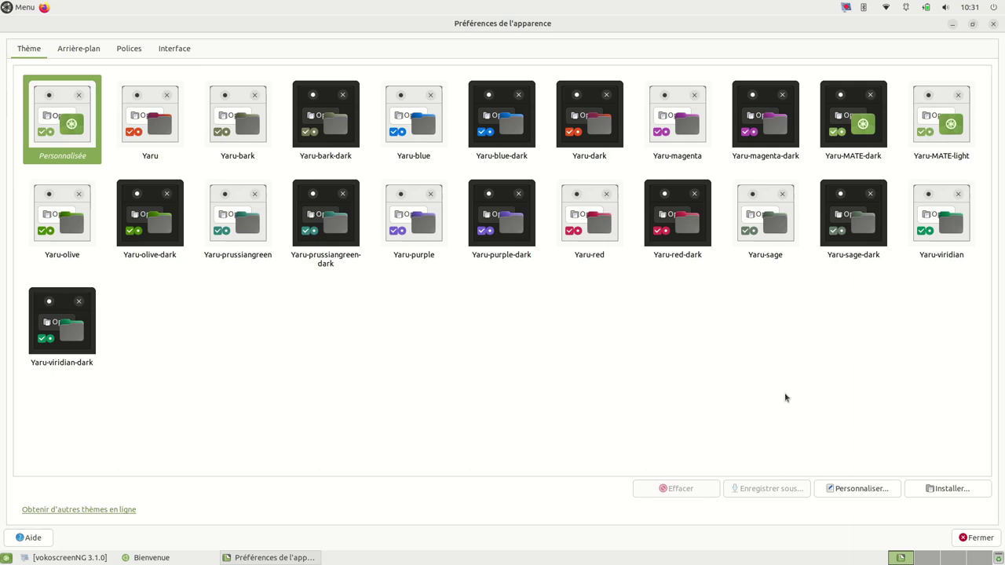
left_click(652, 237)
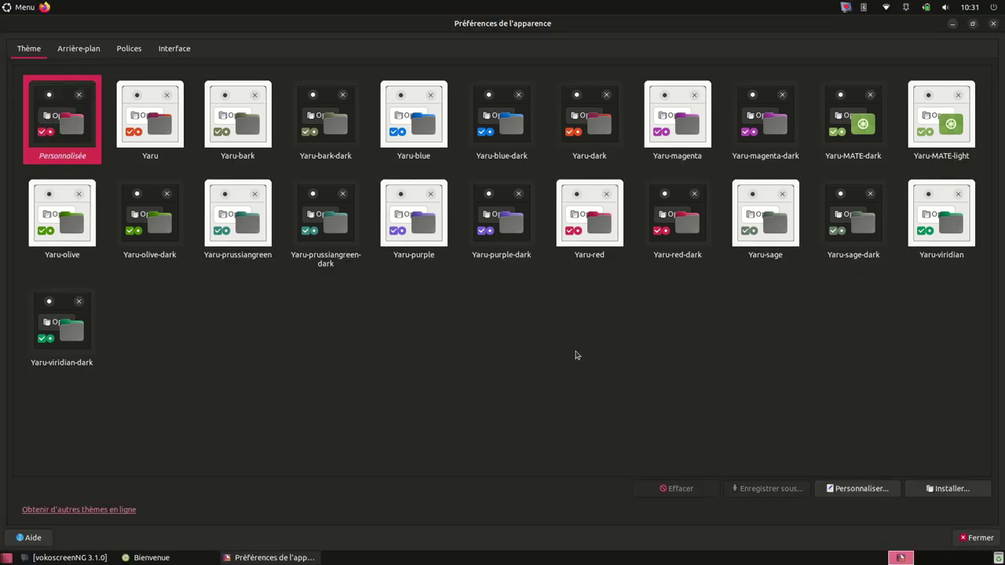
left_click(857, 488)
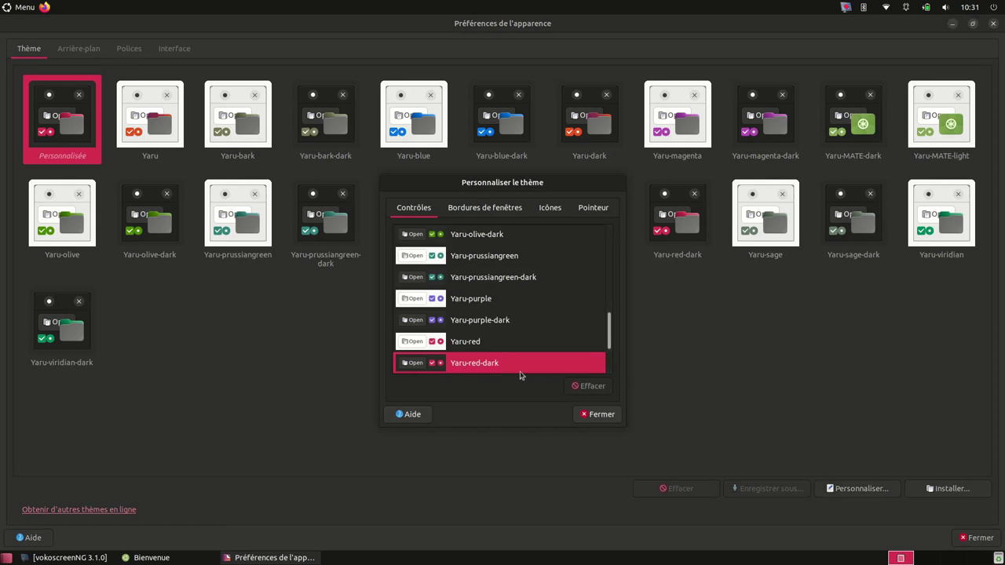
left_click(597, 414)
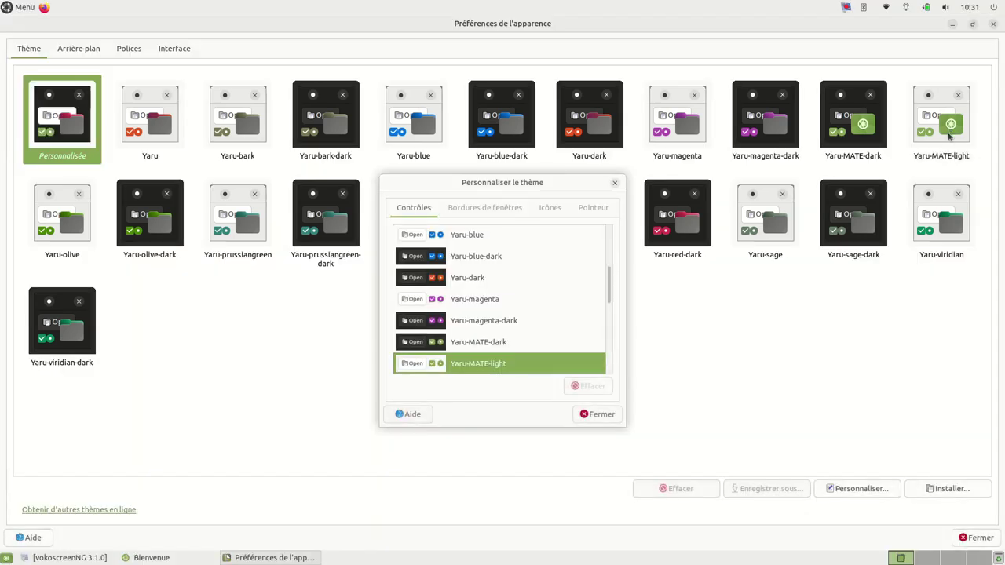
- Review the Arrière-plan, Polices and Interface settings of the appearance preferences and close the window
left_click(79, 48)
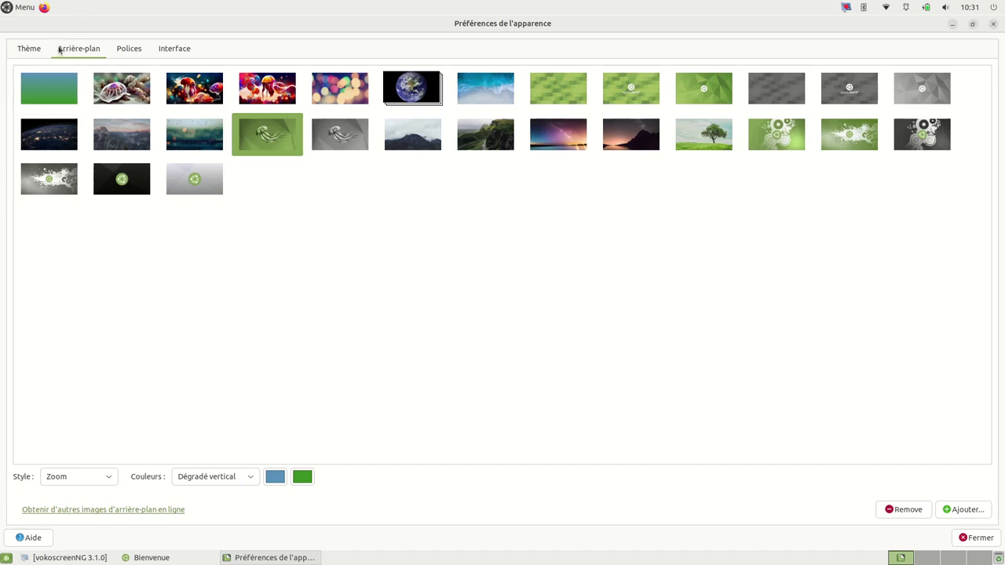
left_click(130, 49)
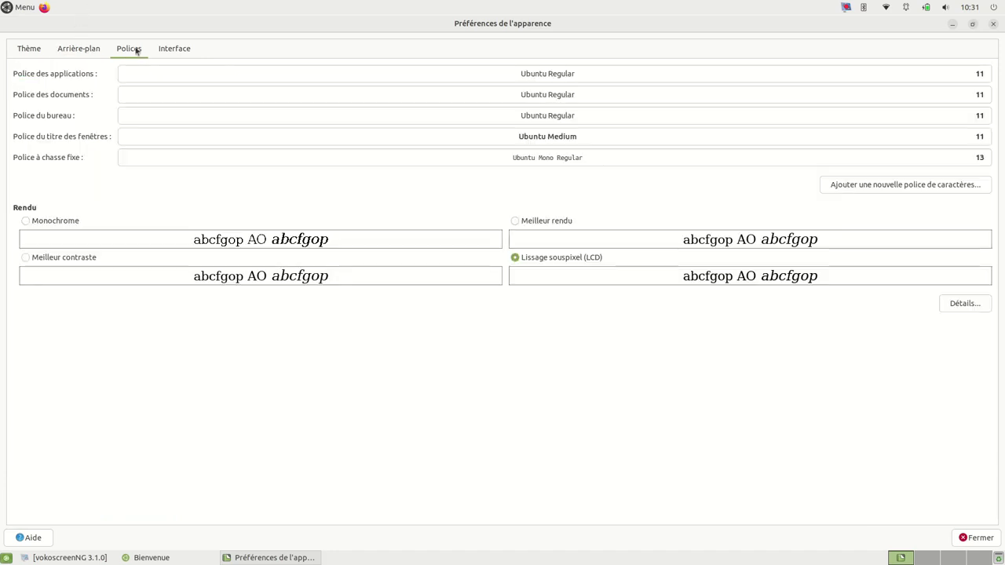
left_click(175, 50)
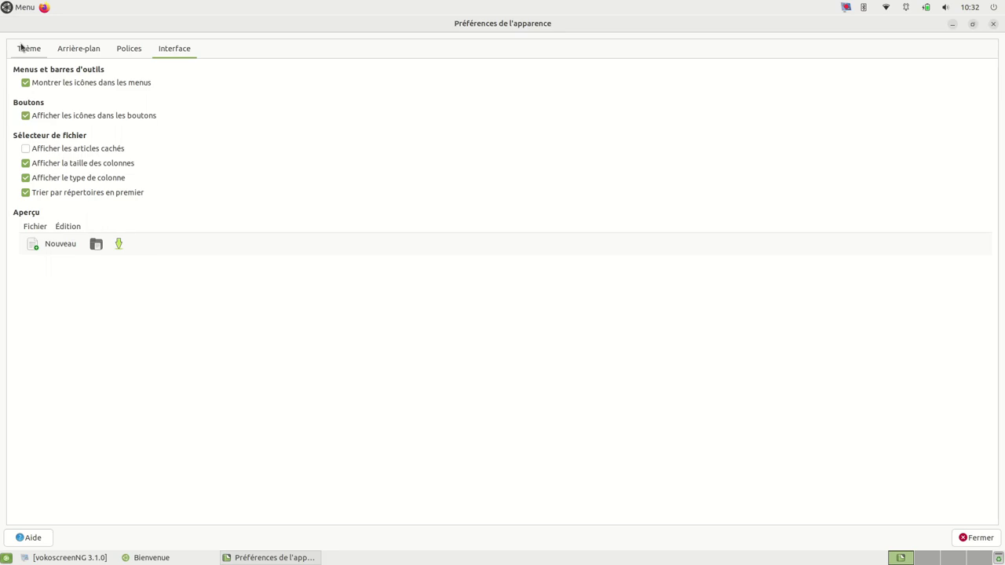
left_click(976, 539)
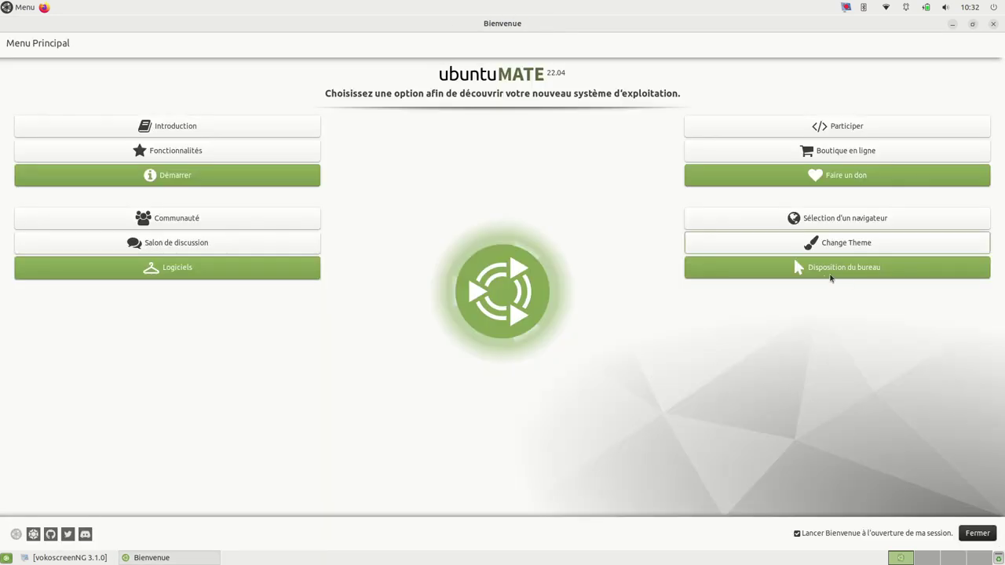
- Apply the Pantheon desktop layout from Disposition du bureau and minimise the Bienvenue window to view the dock
left_click(827, 275)
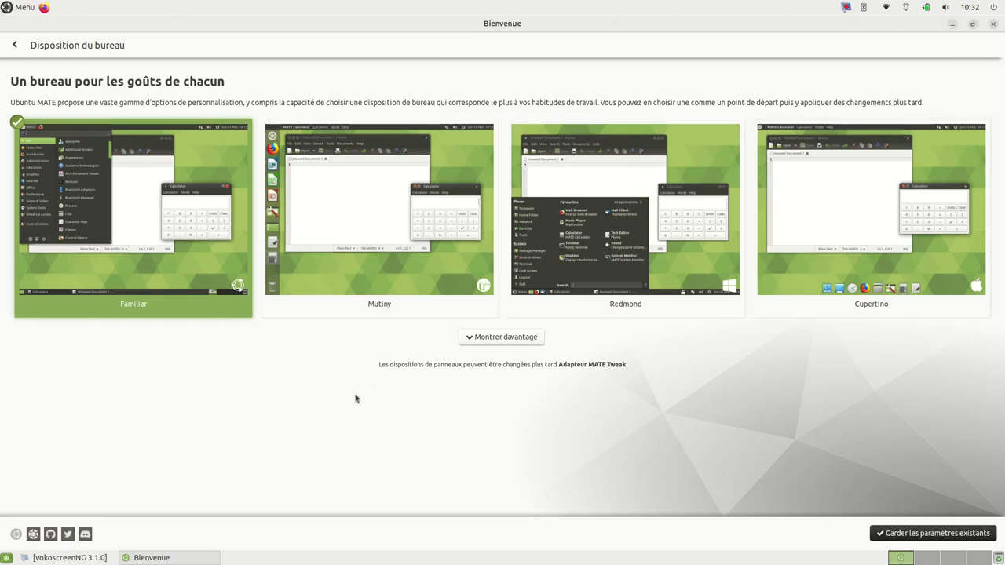
left_click(502, 338)
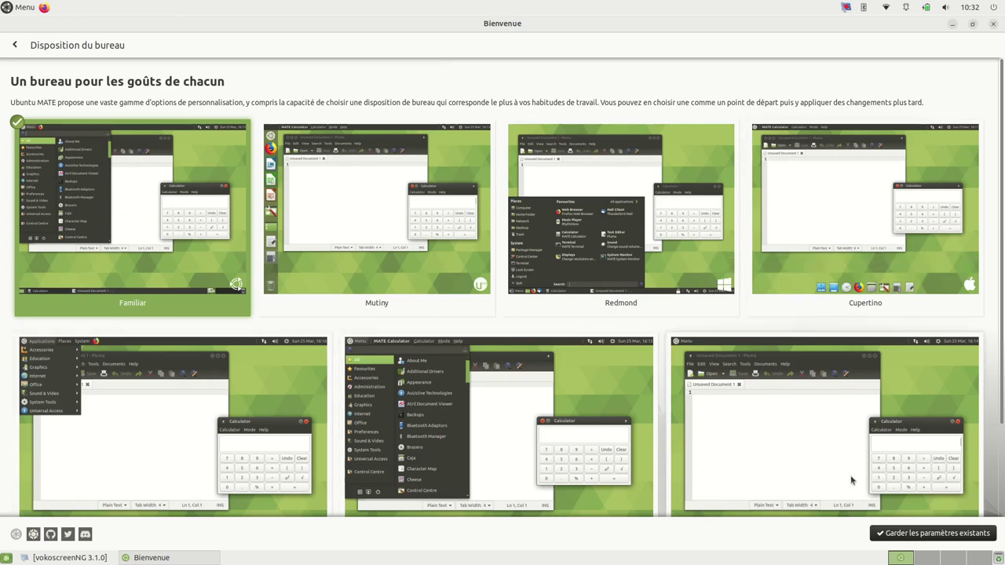
scroll(852, 480, "down", 3)
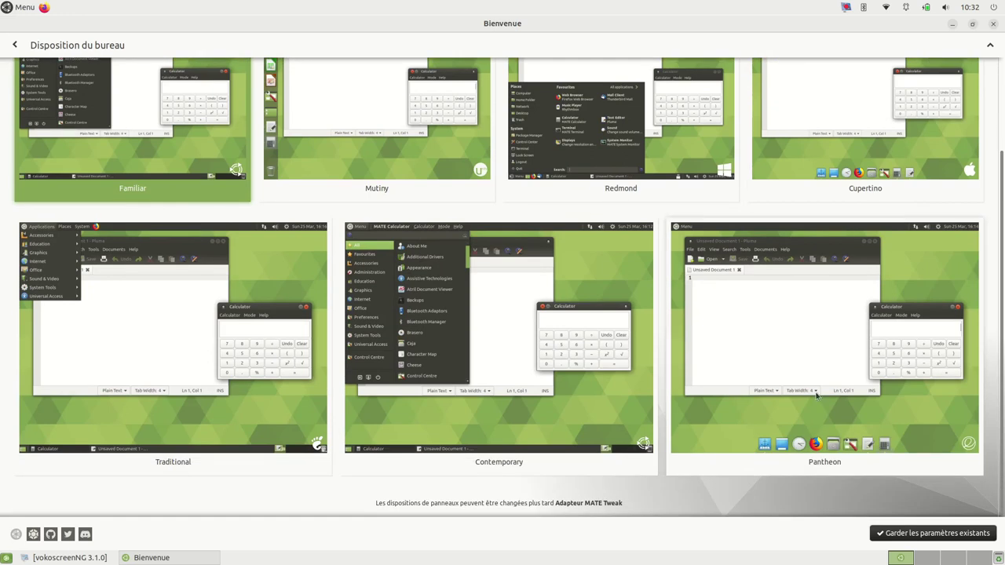
left_click(806, 435)
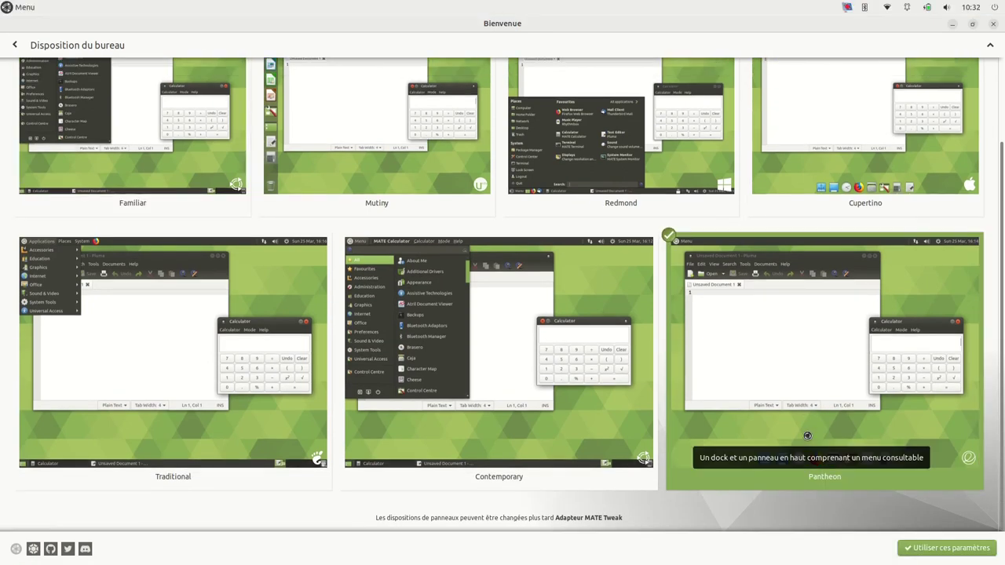
left_click(937, 549)
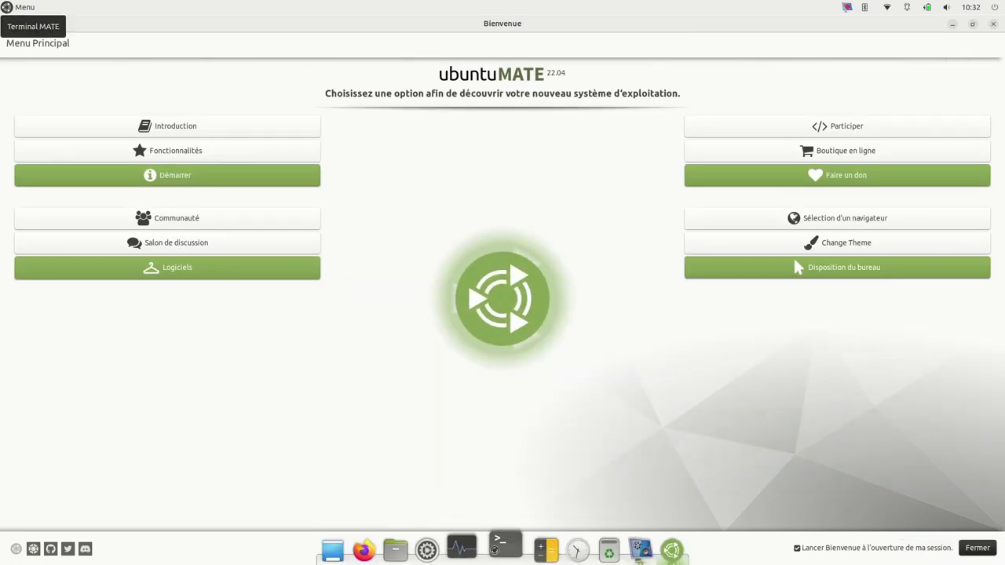
mouse_move(502, 559)
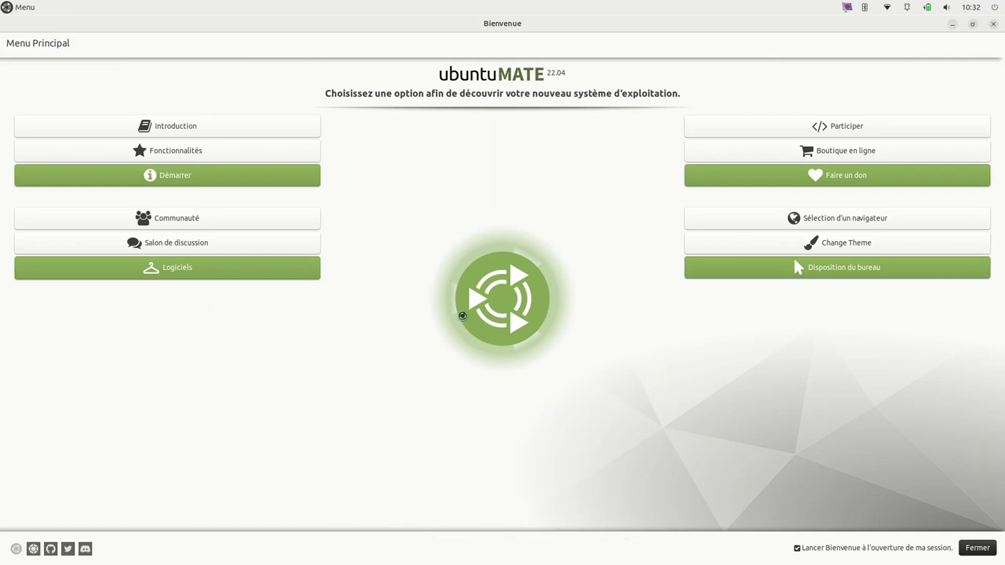
left_click(951, 23)
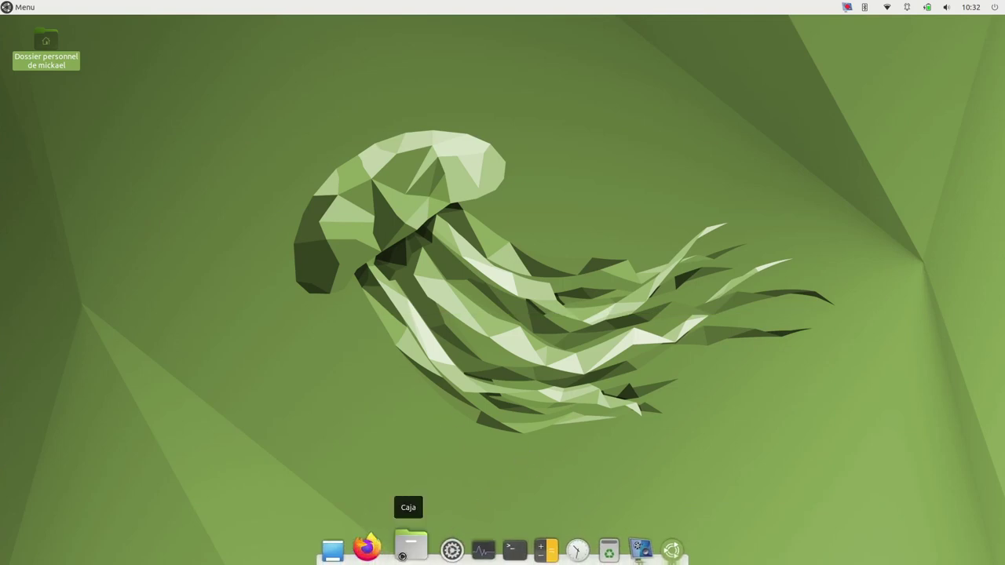
- Launch Bienvenue from the Administration category of the applications menu
left_click(20, 7)
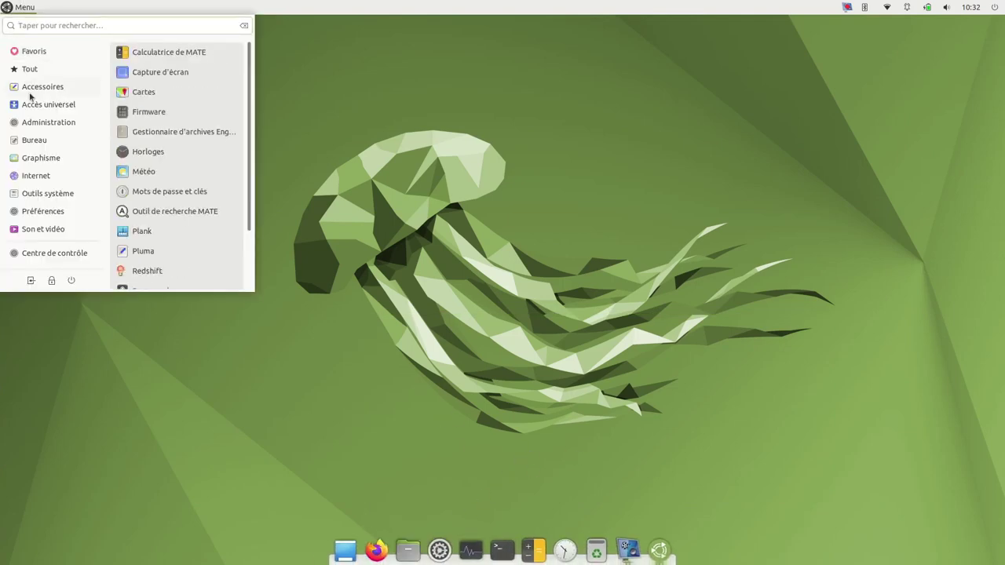
mouse_move(44, 225)
mouse_move(49, 124)
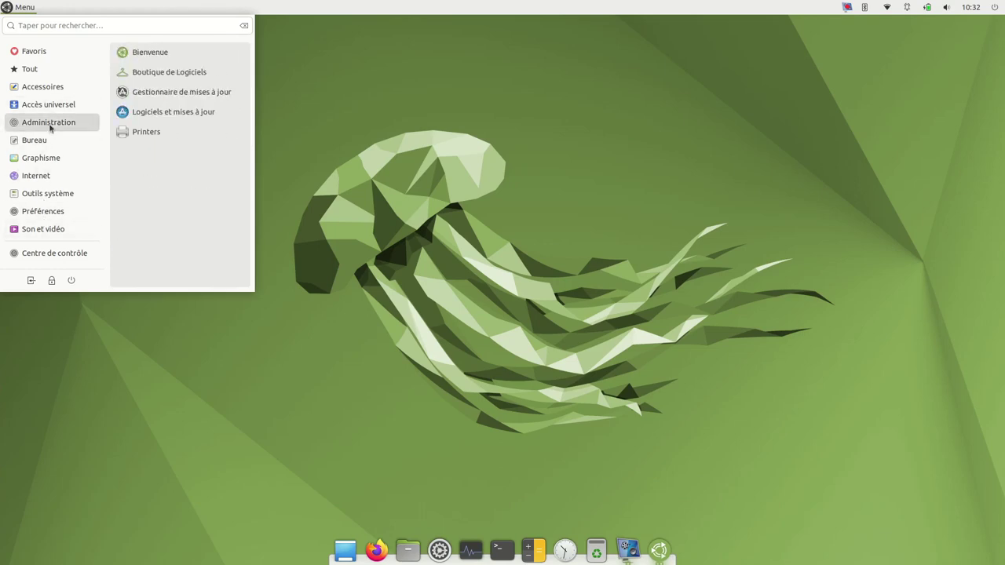
left_click(187, 61)
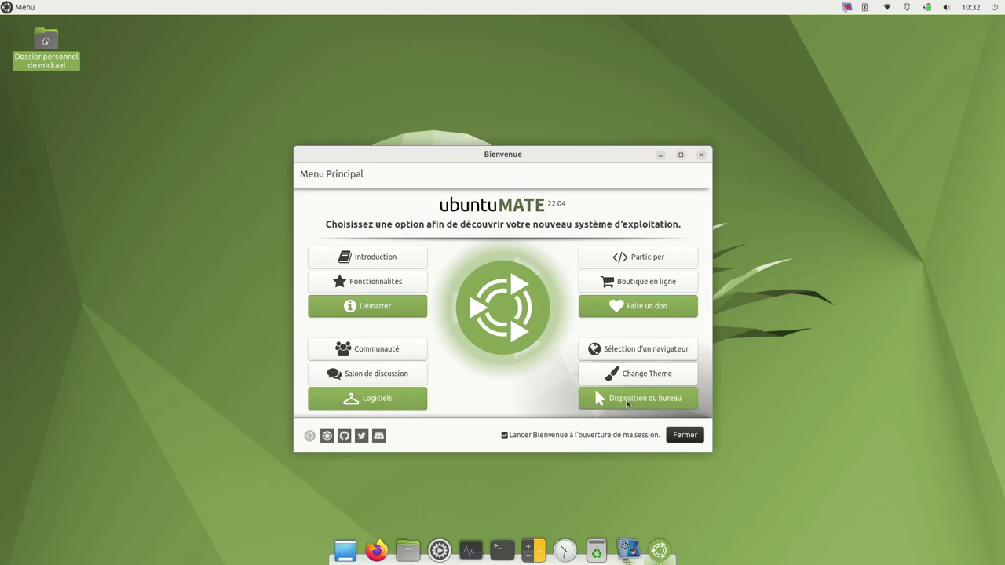
- Switch the desktop layout to Familiar and close the Bienvenue window
left_click(626, 403)
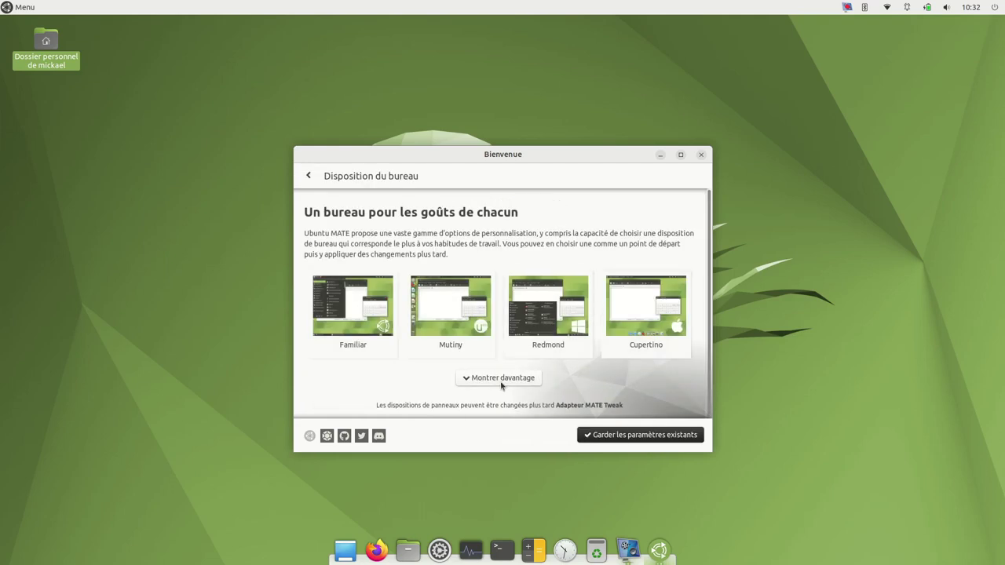
left_click(349, 314)
left_click(640, 438)
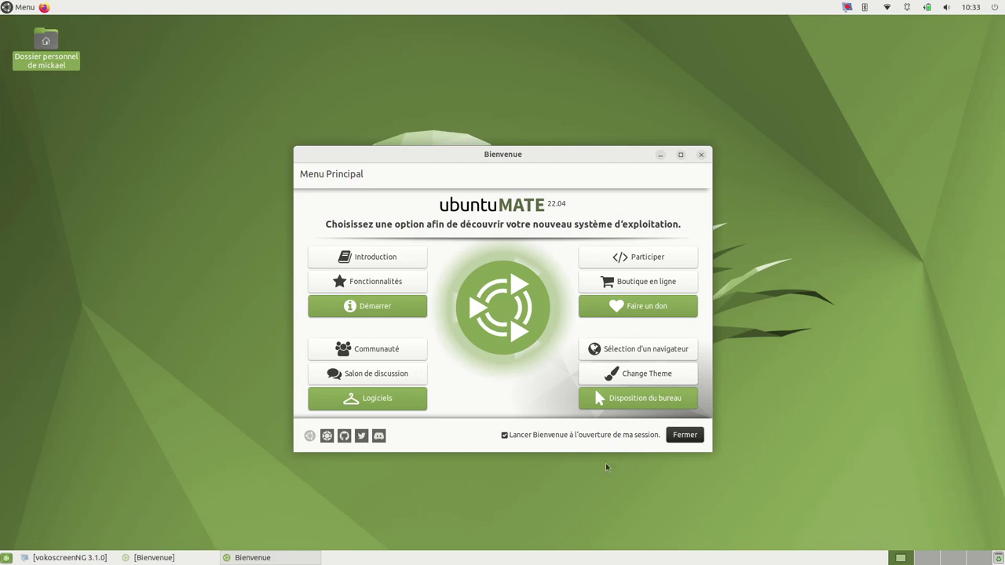
left_click(680, 434)
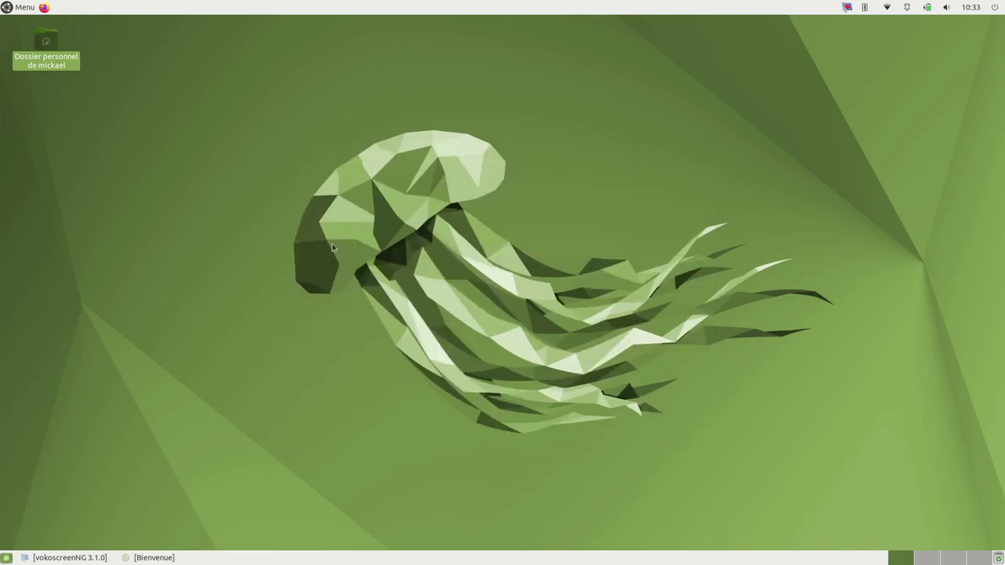
- Check the shortcut options offered for Calculatrice de MATE in the Accessoires category and dismiss them
left_click(21, 9)
left_click(34, 85)
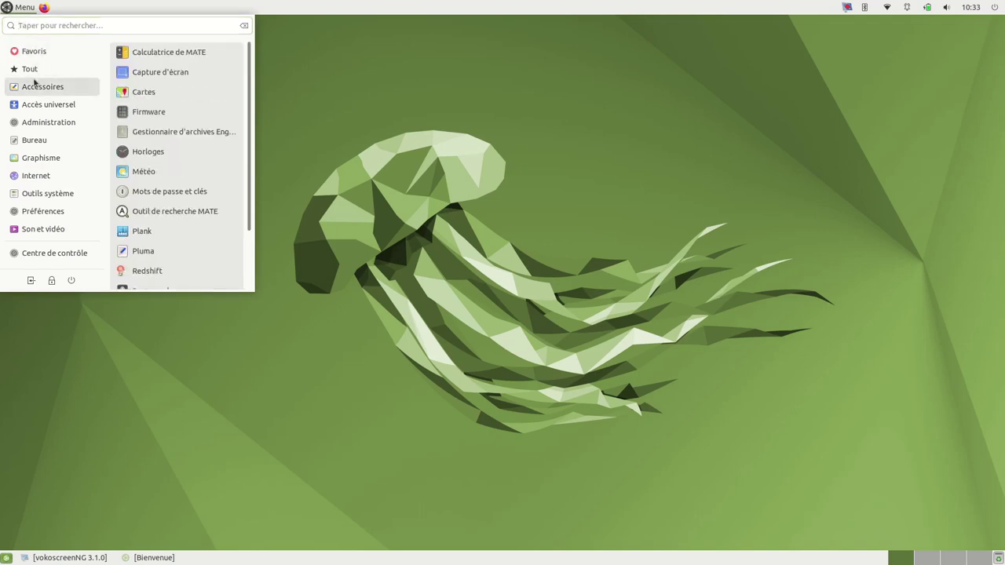
right_click(153, 52)
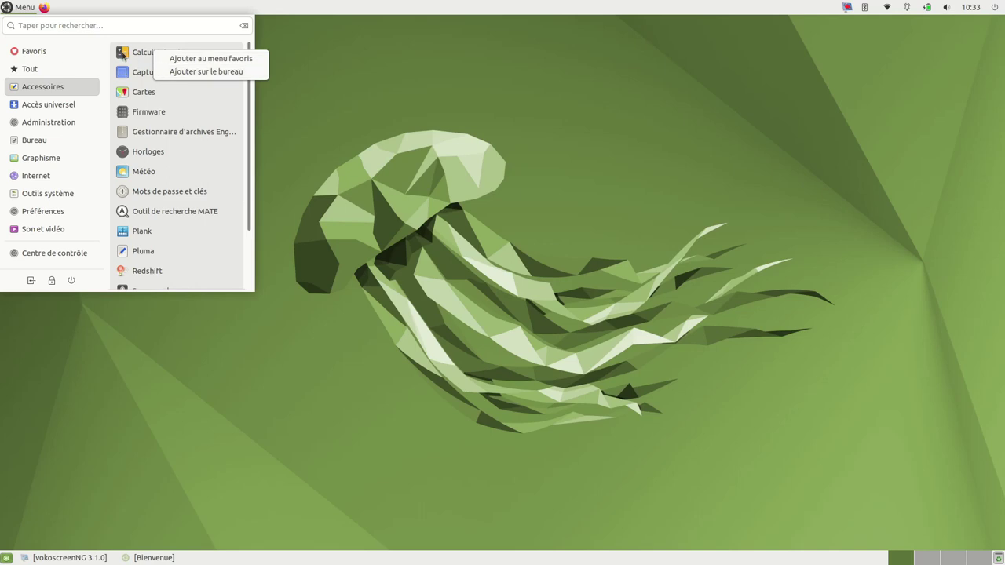
left_click(163, 4)
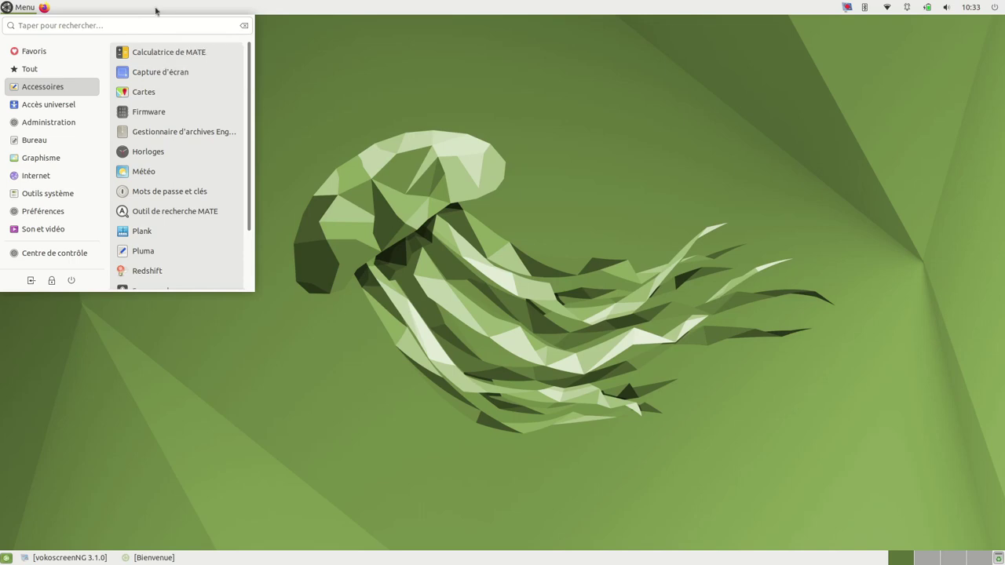
- Add a Calculatrice de MATE launcher to the upper panel and reposition it near the Firefox launcher
left_click_drag(125, 52, 314, 8)
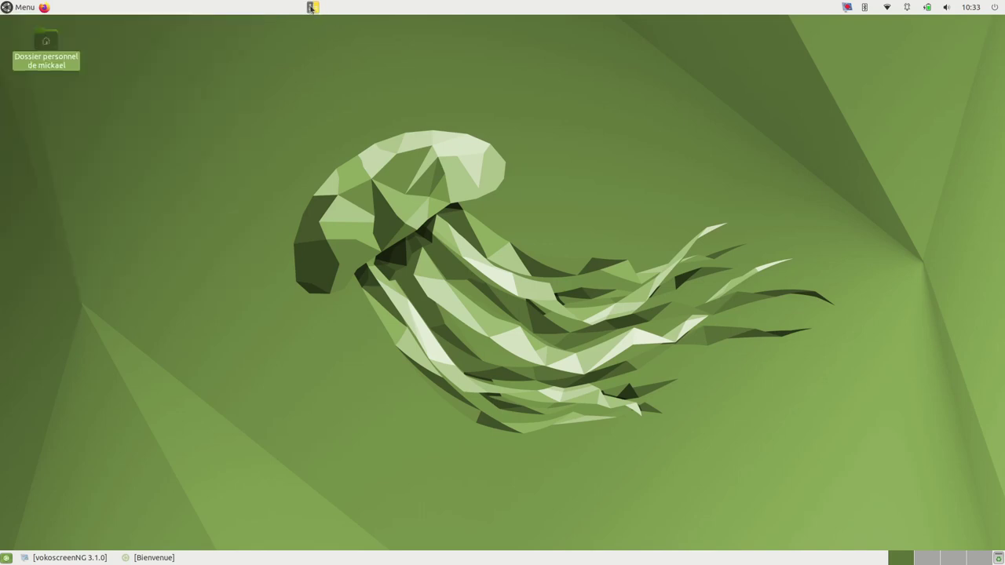
right_click(311, 8)
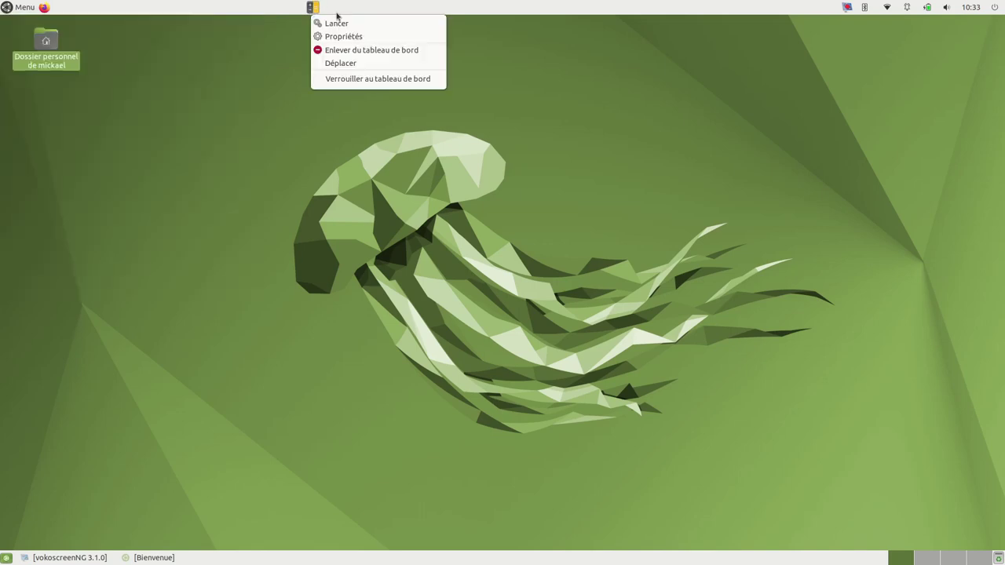
left_click(352, 64)
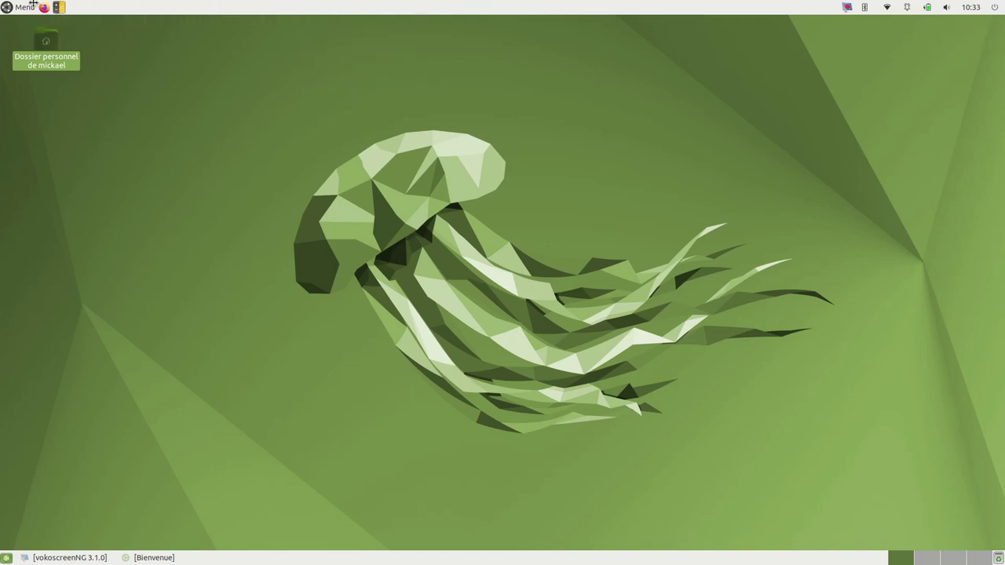
left_click(87, 7)
- Launch Plank from the Accessoires category of the applications menu
left_click(8, 7)
left_click(30, 69)
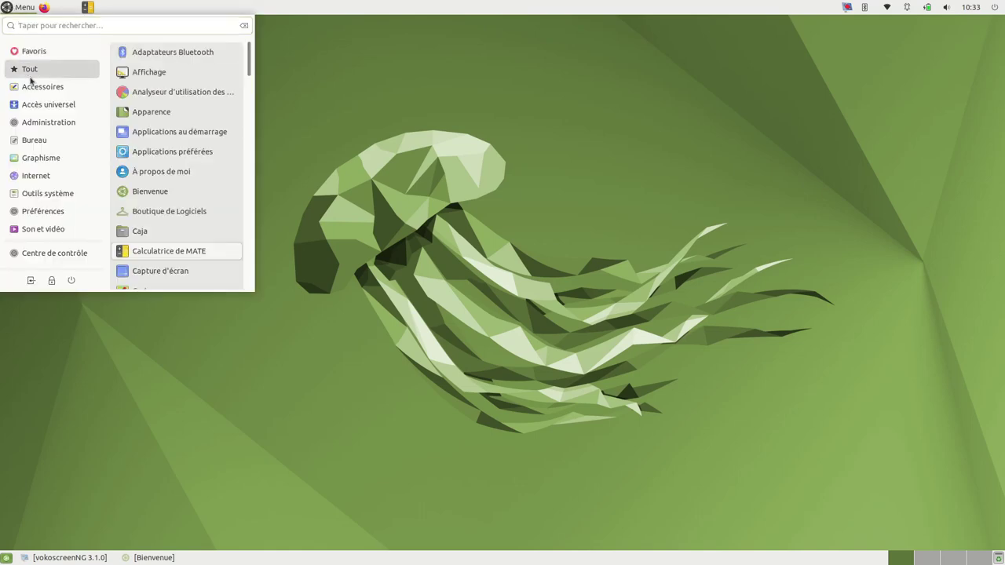
left_click(33, 85)
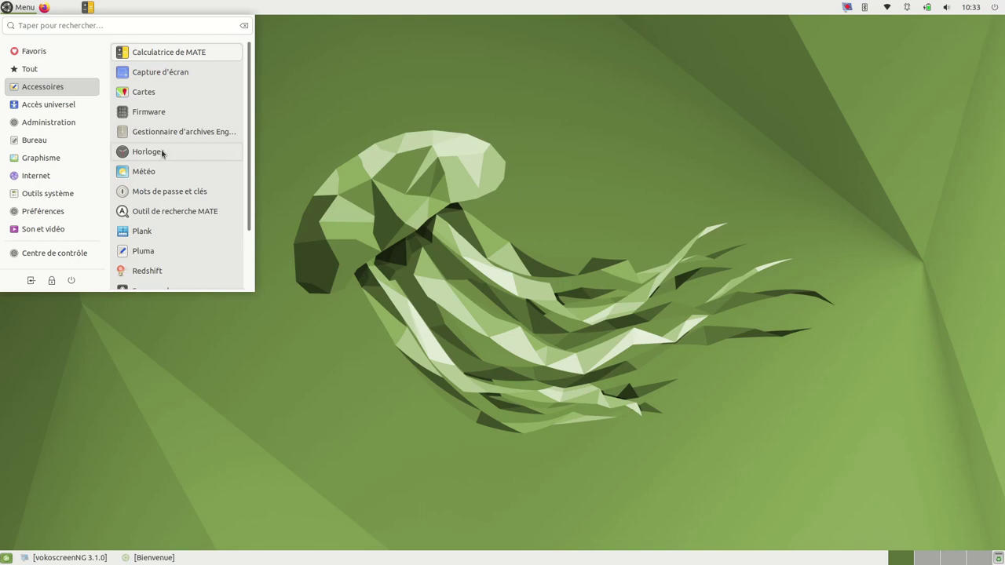
scroll(154, 166, "down", 1)
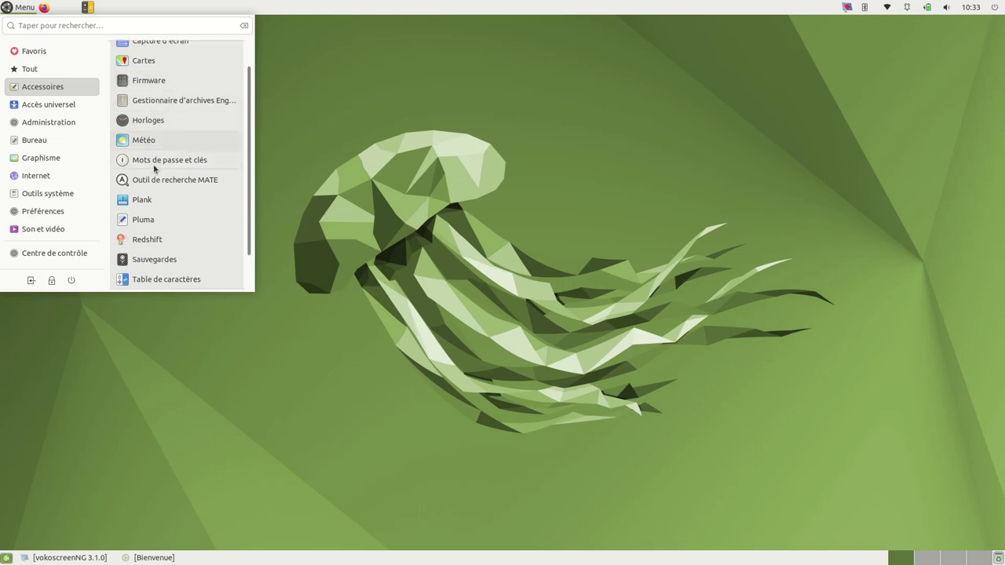
left_click(174, 205)
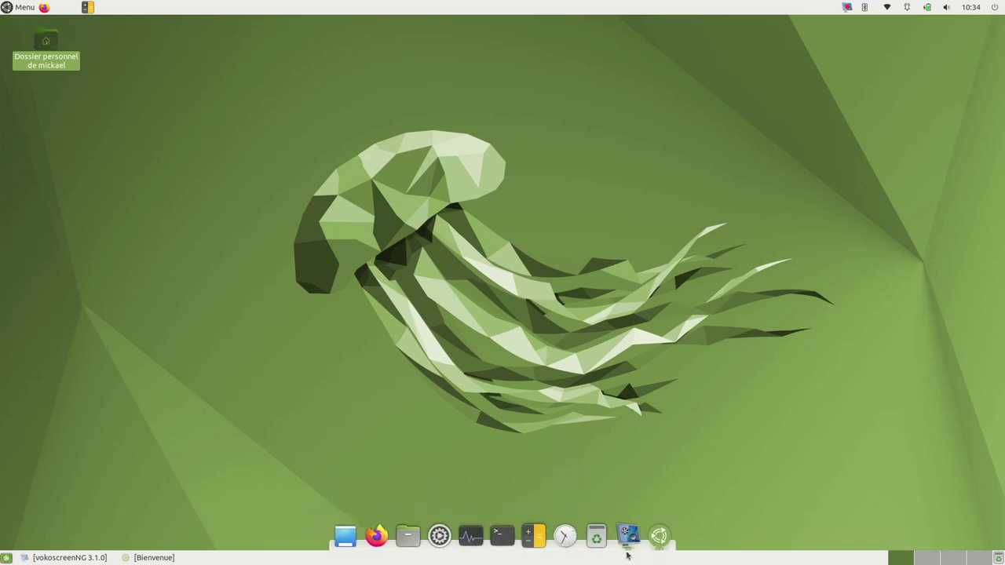
- Open the Plank dock's preferences and set its position to Gauche
right_click(362, 547)
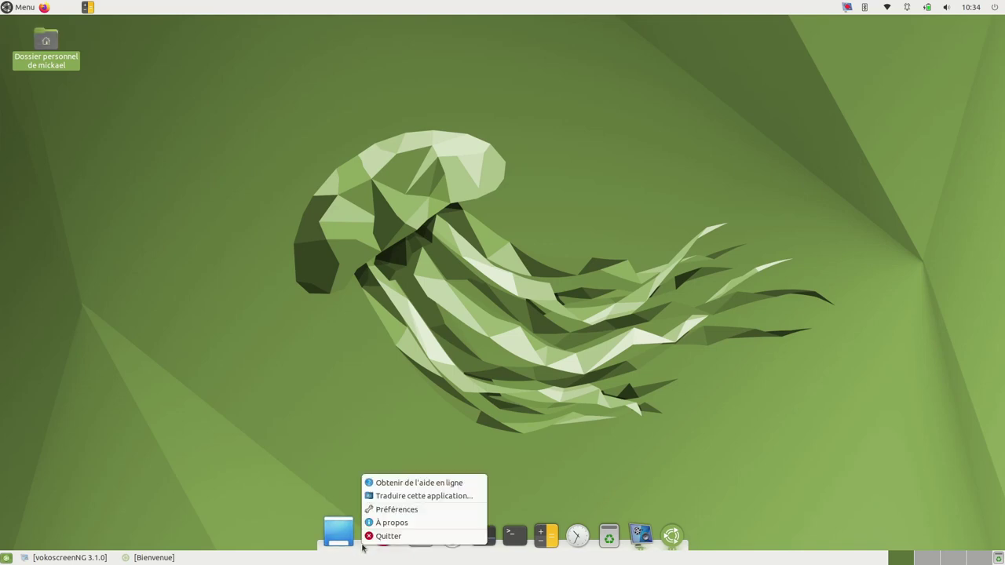
left_click(405, 509)
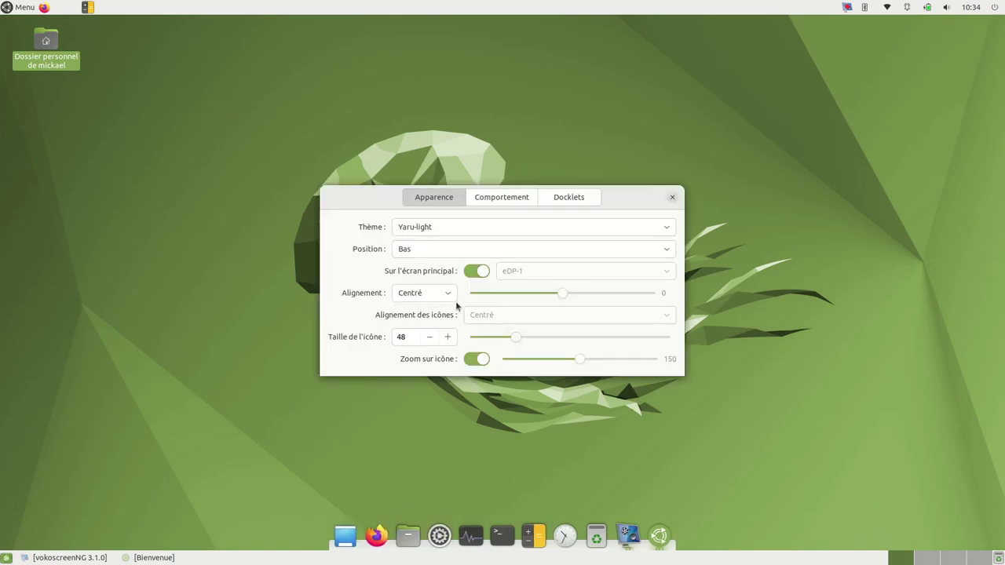
left_click(416, 254)
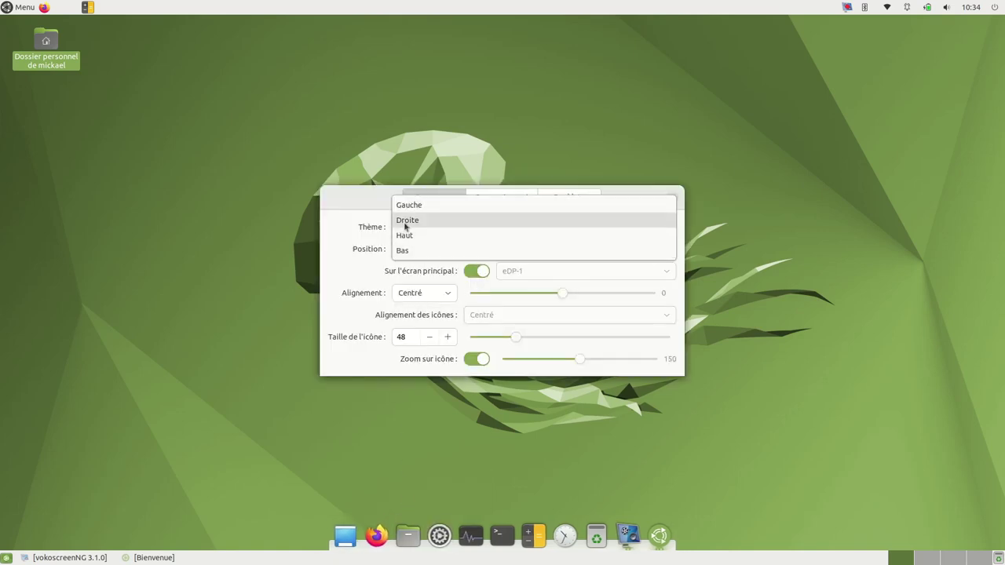
left_click(411, 211)
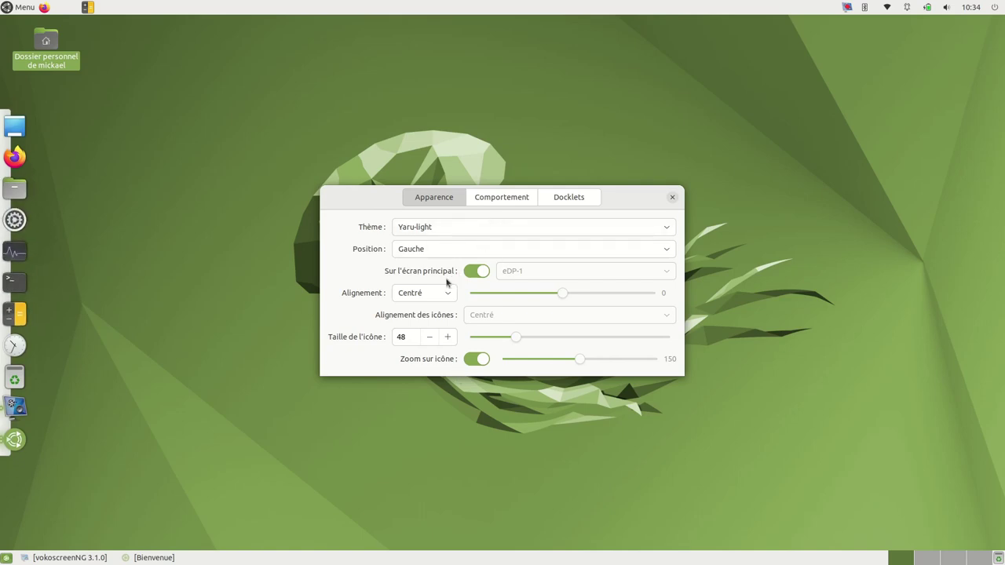
- Review the dock's Comportement settings and add the Battery docklet to the dock
left_click(494, 201)
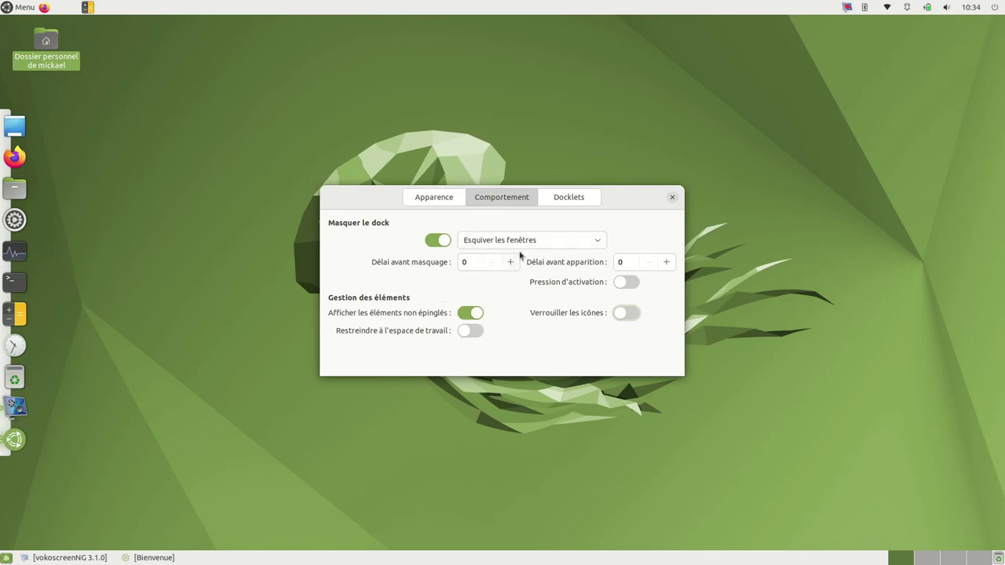
left_click(565, 197)
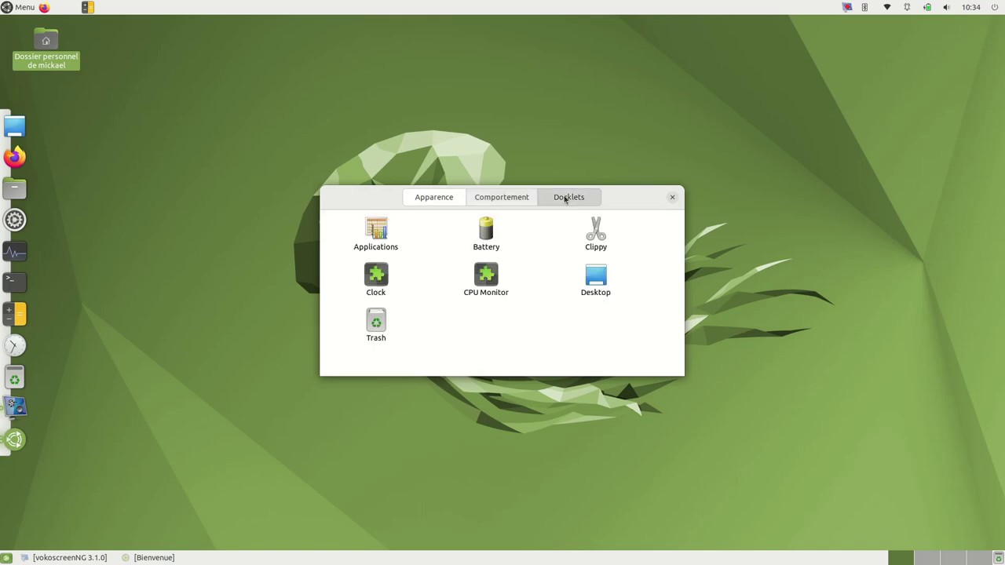
double_click(487, 240)
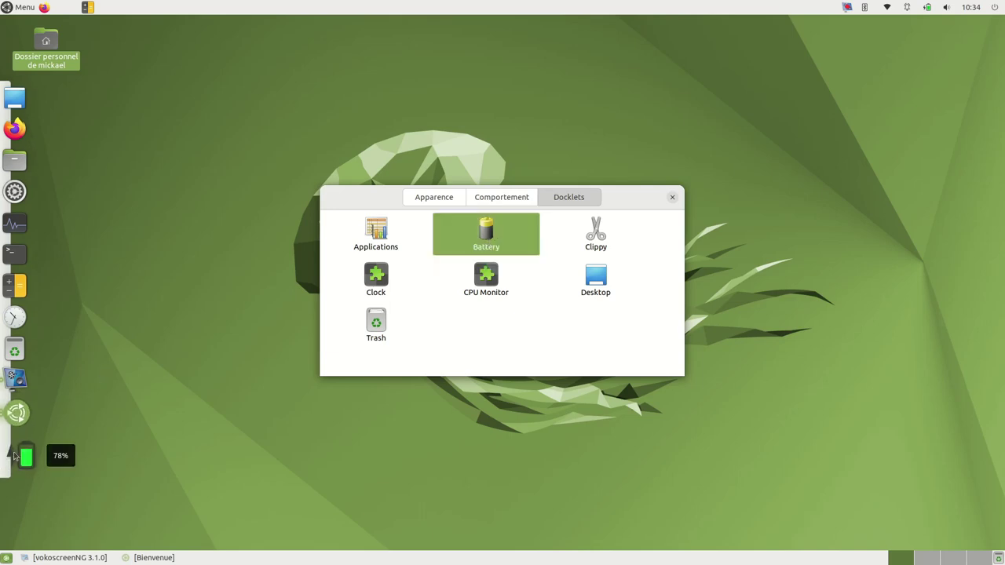
- Set the dock's position to Bas and close the dock preferences
left_click(444, 201)
left_click(421, 248)
left_click(414, 295)
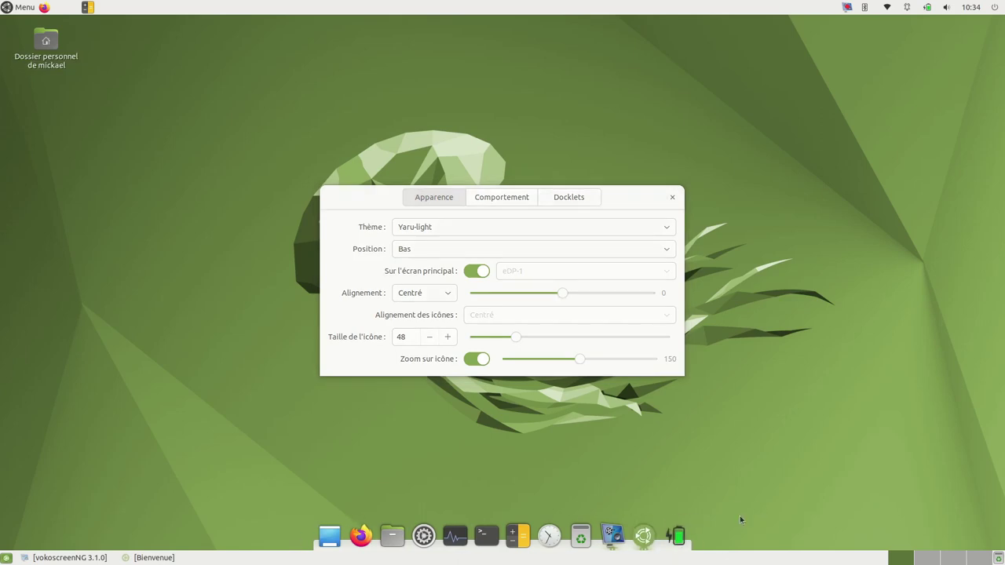
left_click_drag(605, 207, 621, 385)
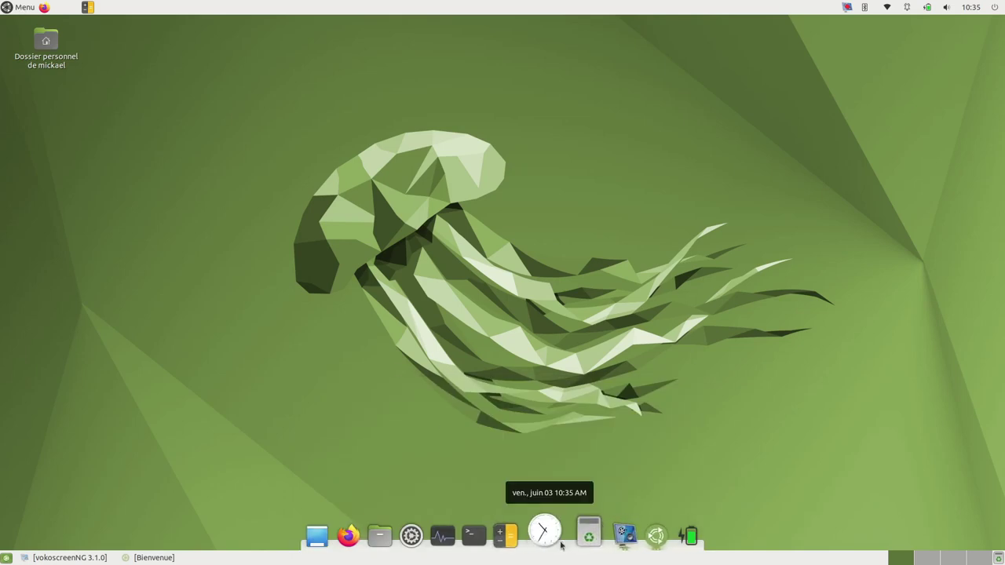
- Open the Centre de contrôle and maximize its window
left_click(19, 8)
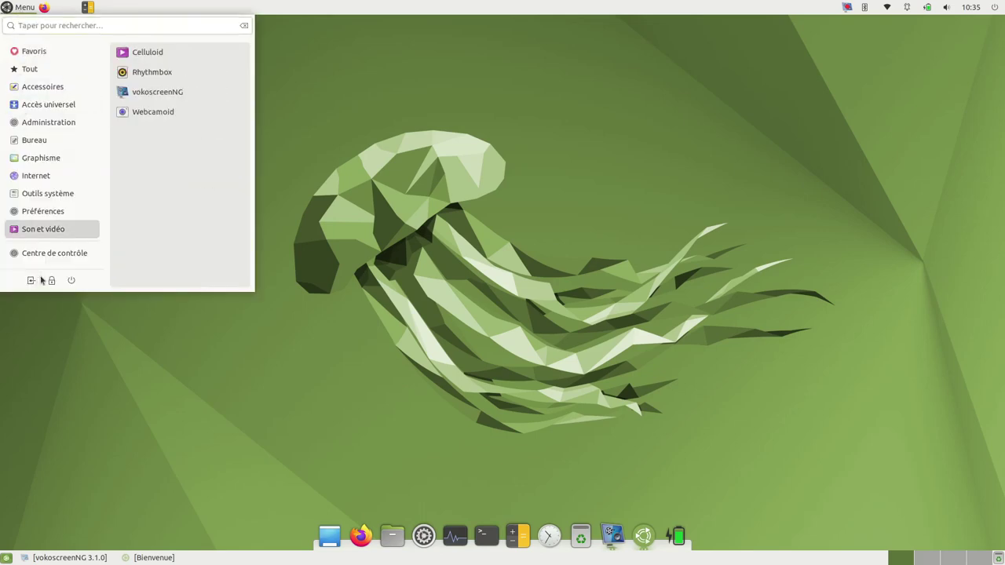
left_click(53, 255)
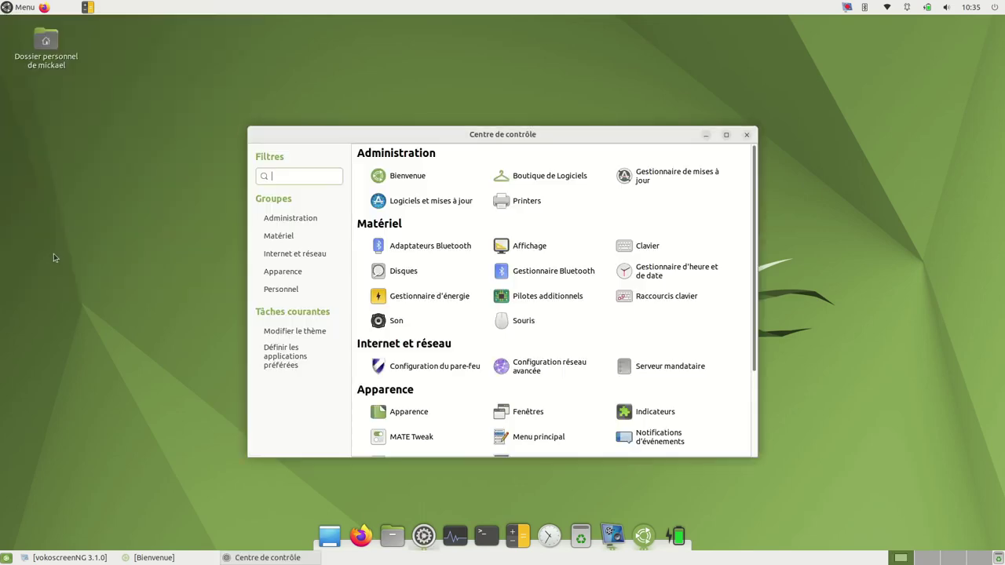
left_click(726, 135)
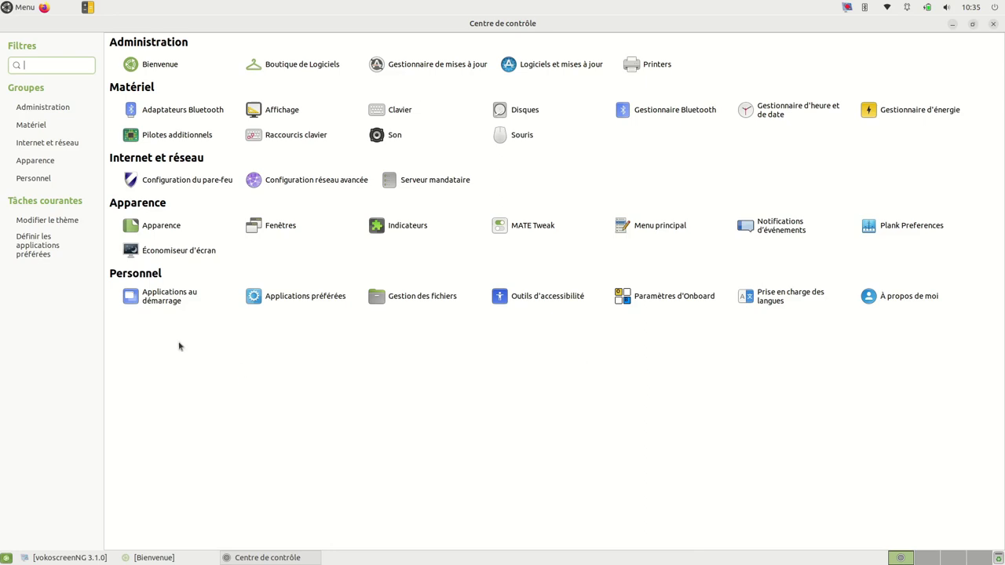
- Open the Applications au démarrage preferences and start a new startup program entry named Plank
left_click(156, 301)
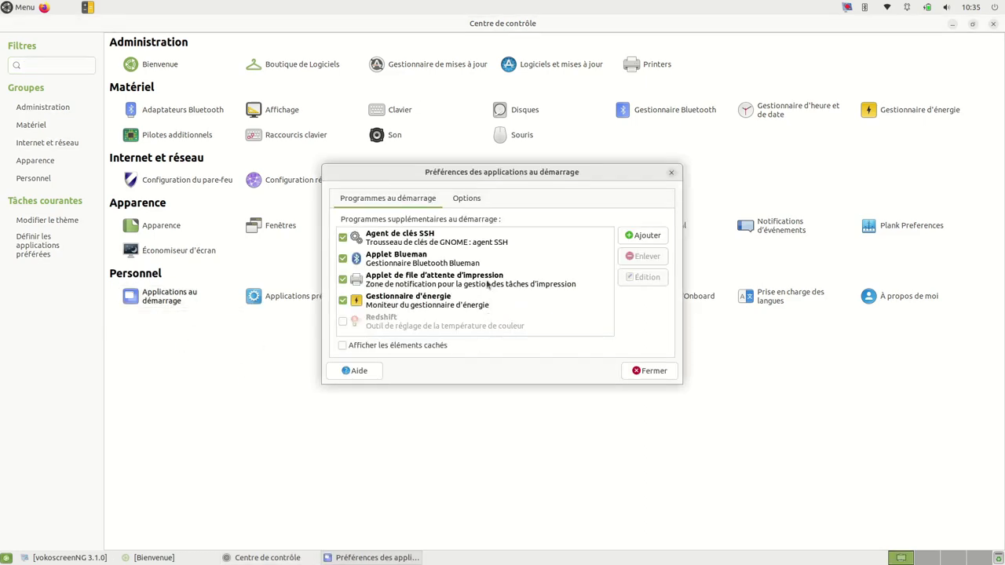
left_click(647, 235)
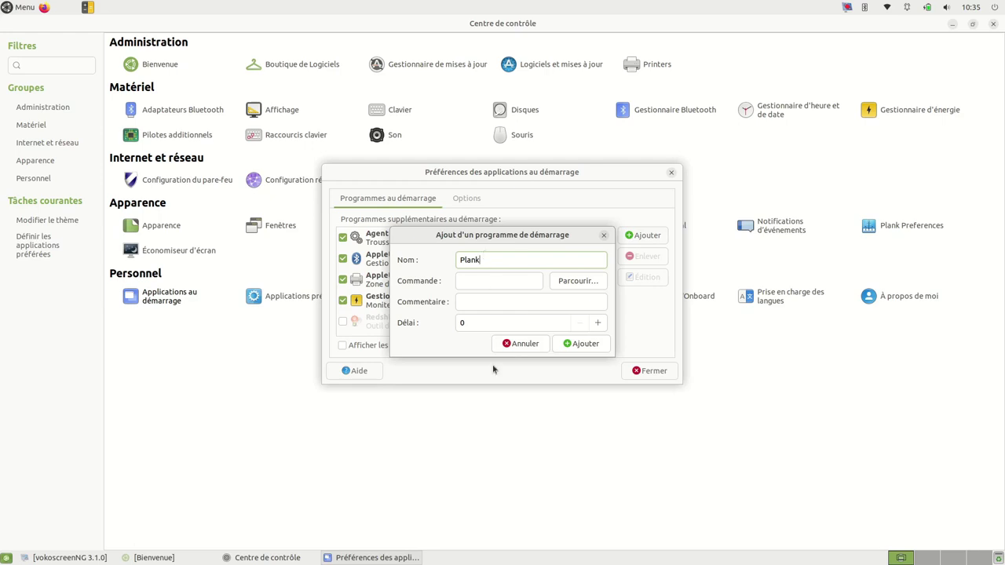
- Return to the Centre de contrôle, then open the Menu principal editor and maximize it
left_click(485, 451)
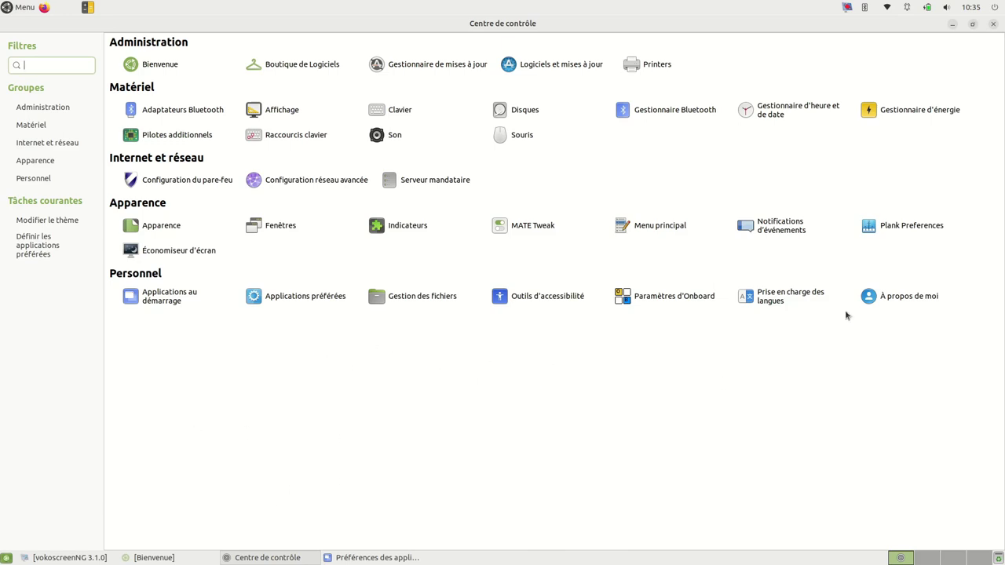
left_click(659, 228)
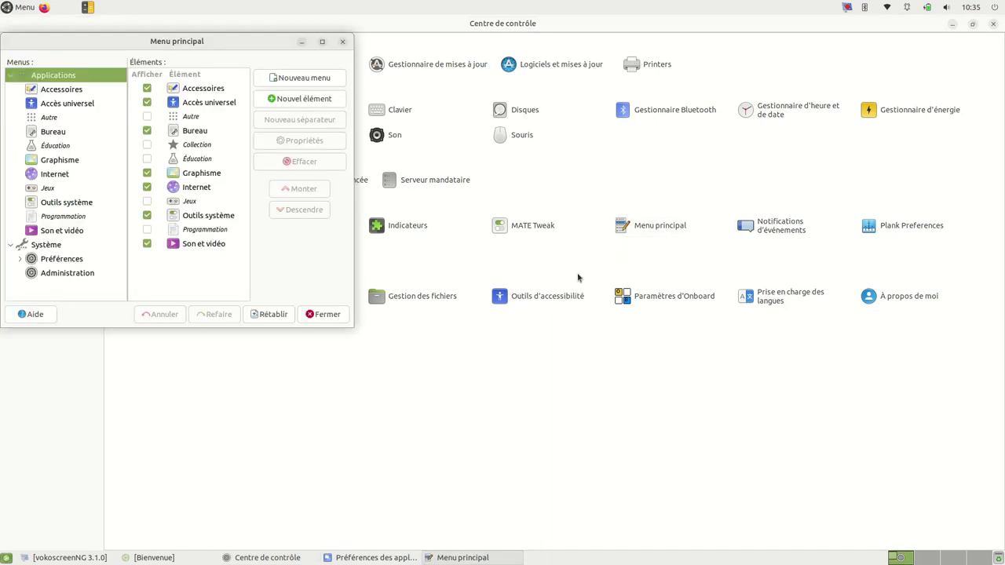
left_click(322, 43)
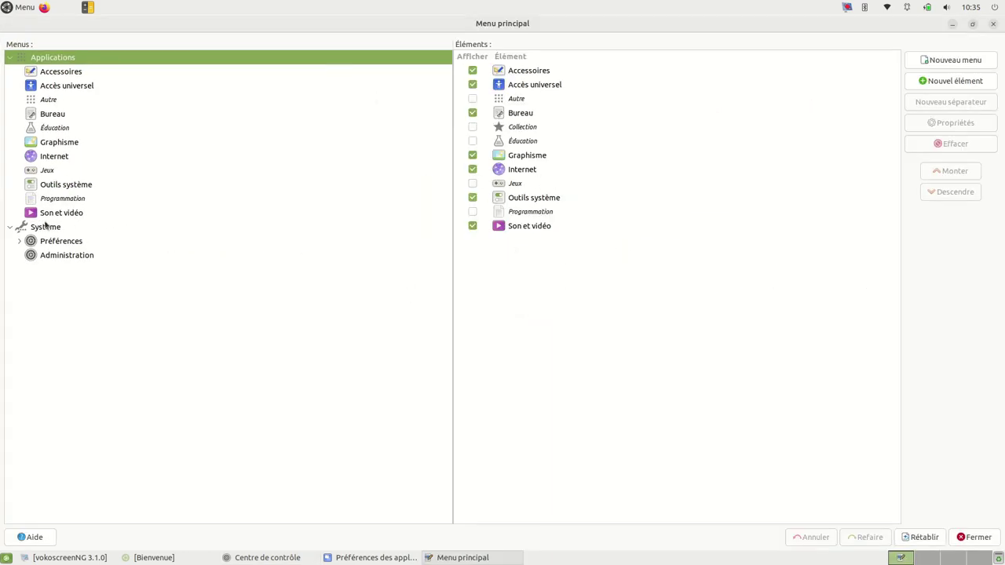
- Look up Plank's launch command in its launcher properties under Accessoires, then close the properties
left_click(57, 71)
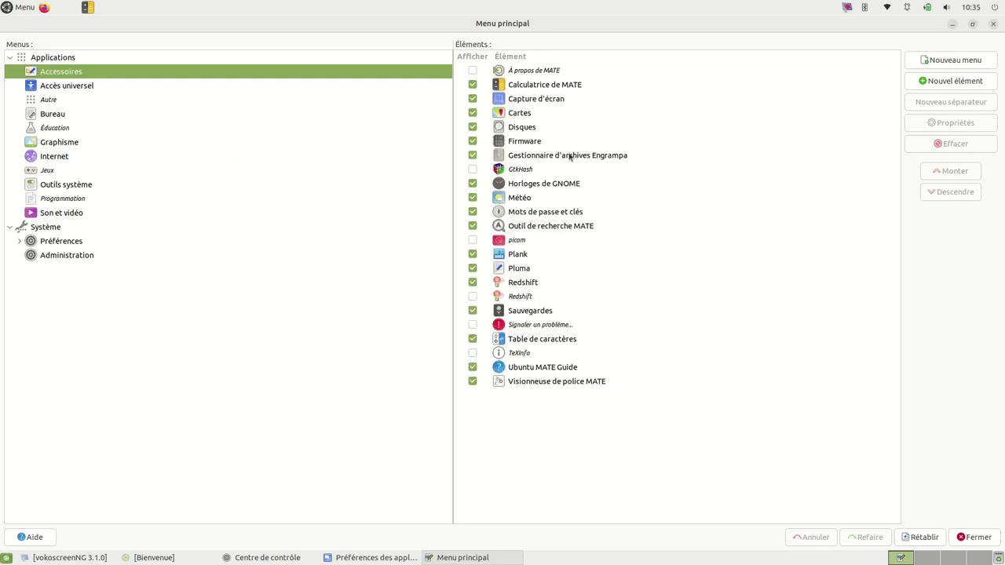
left_click(518, 255)
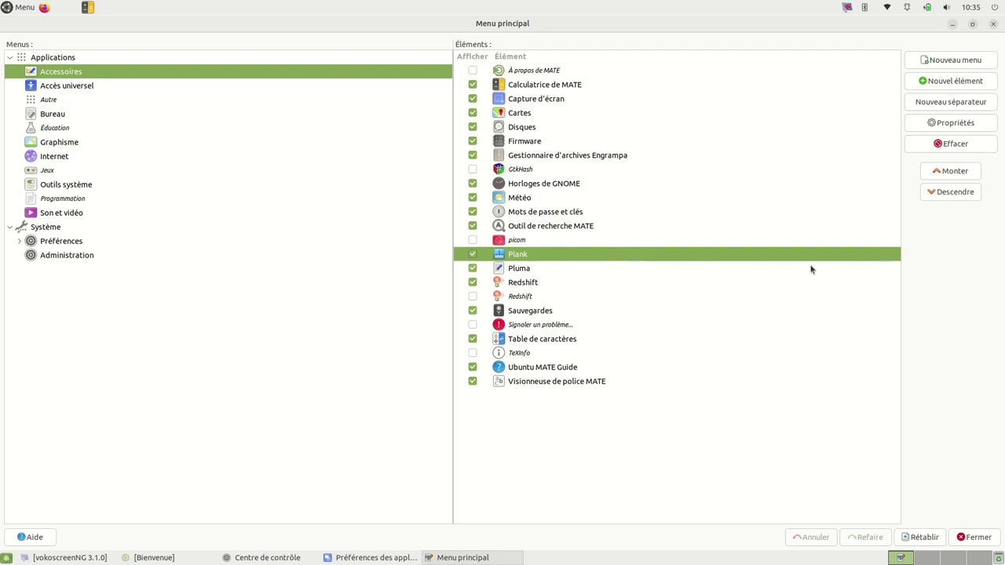
left_click(959, 125)
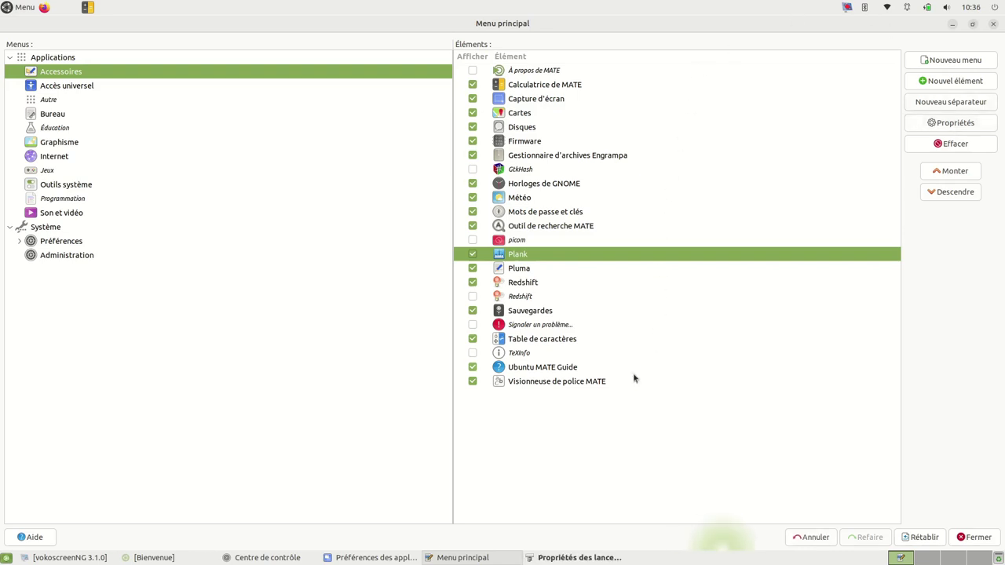
left_click(571, 556)
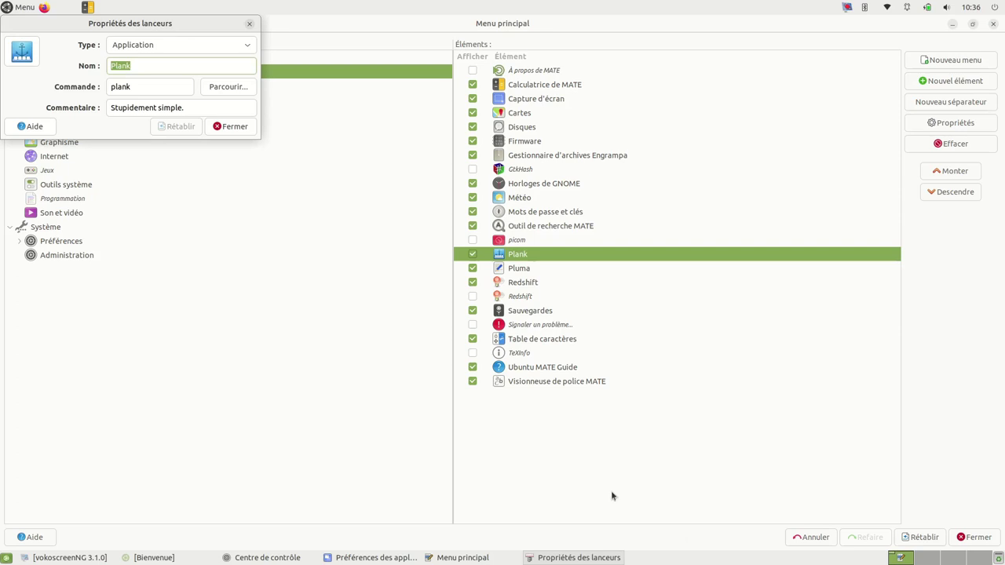
left_click_drag(161, 23, 657, 214)
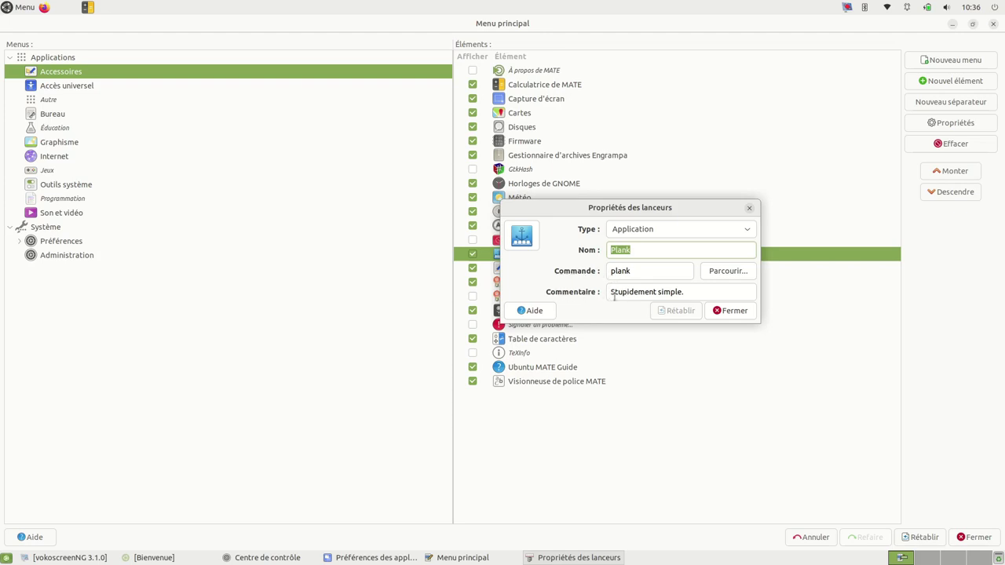
left_click(732, 312)
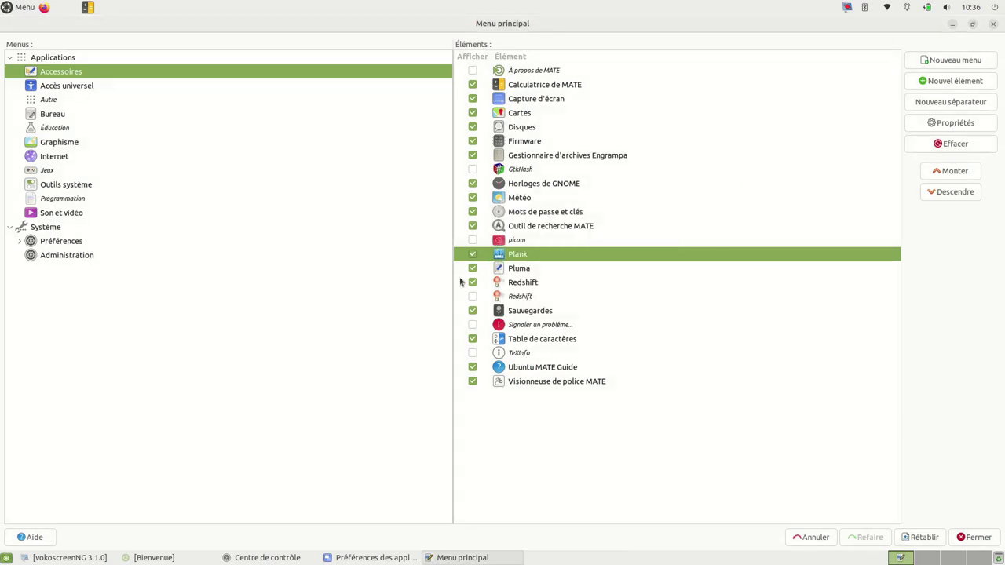
- Examine the full launch command of Navigateur Web Firefox under Internet, then close its properties and the Menu principal editor
left_click(47, 160)
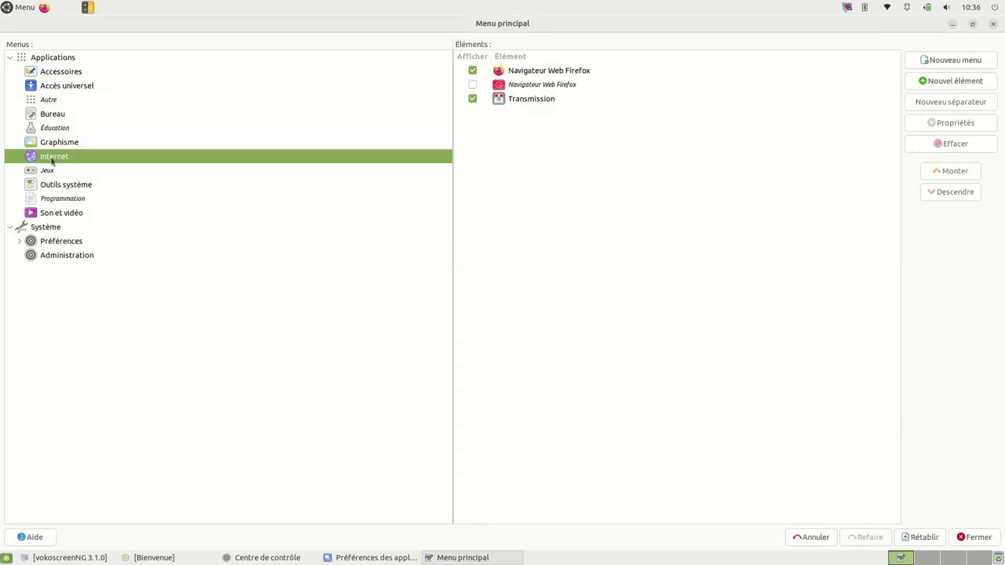
left_click(573, 71)
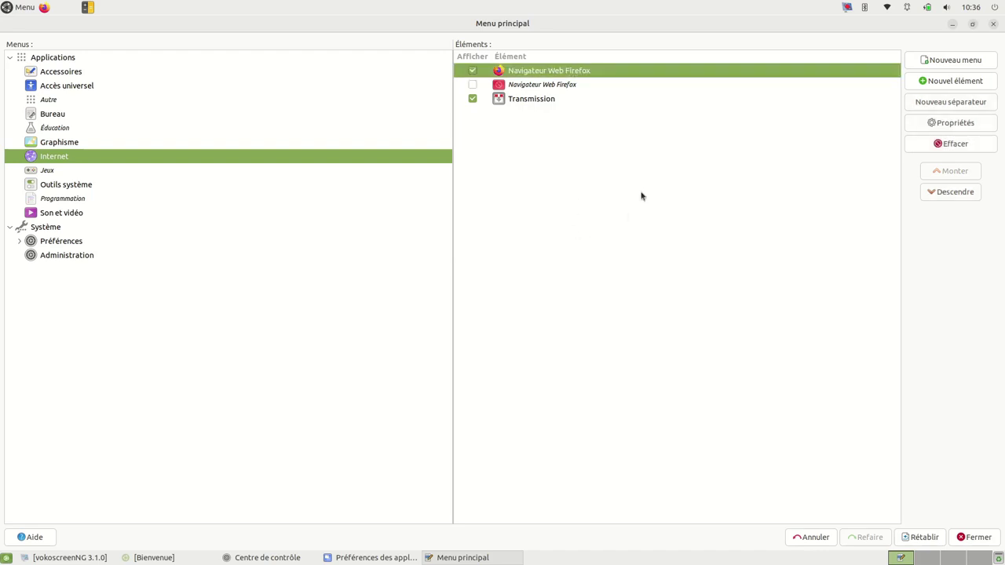
left_click(960, 124)
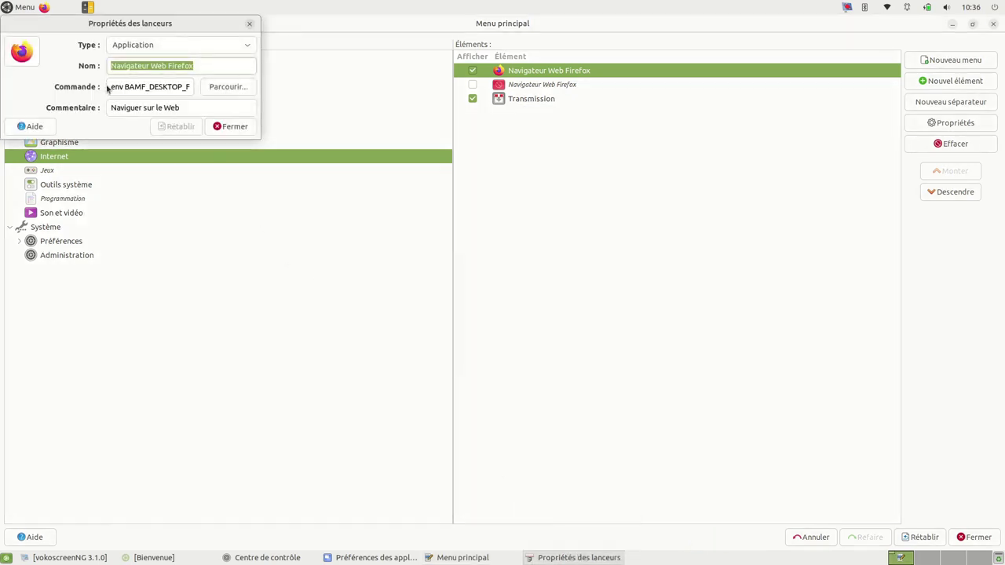
left_click_drag(257, 141, 758, 283)
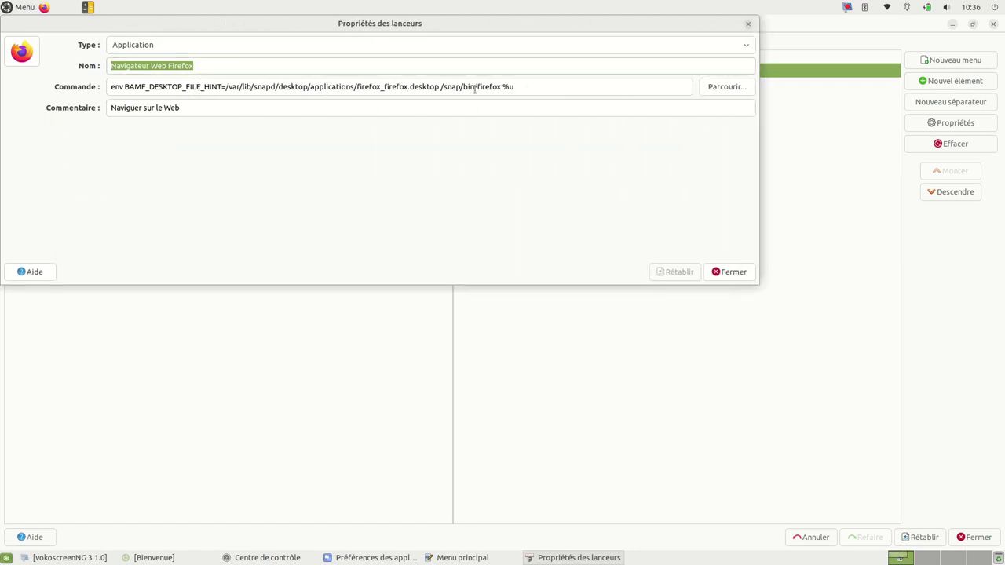
left_click(745, 275)
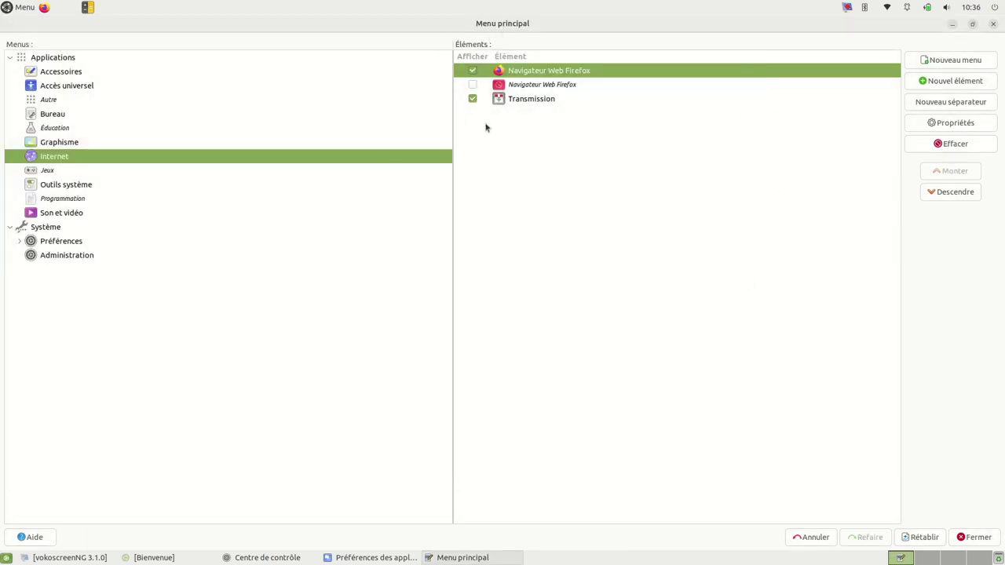
left_click(994, 25)
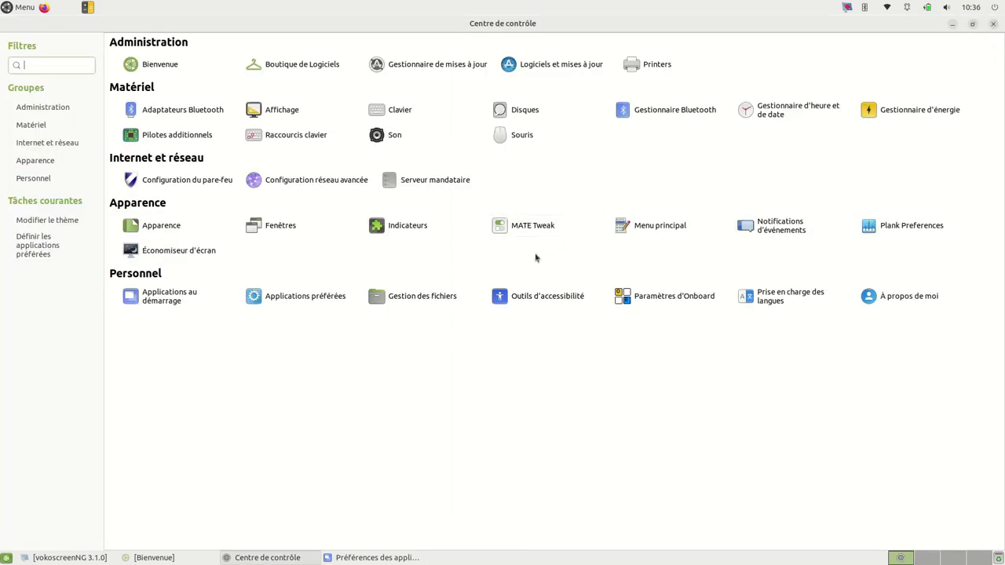
- Return to the new Plank startup program entry and set its command to plank
mouse_move(390, 560)
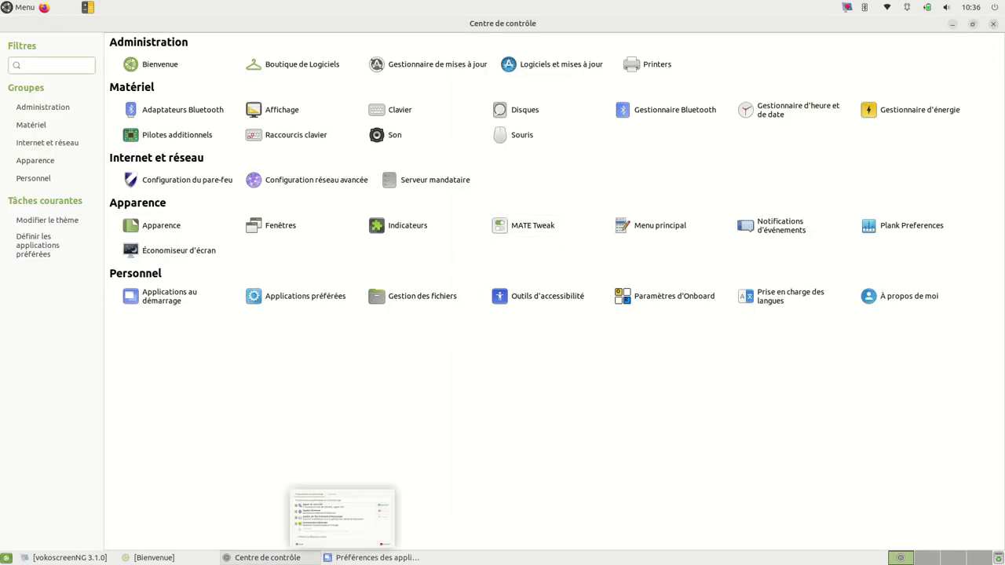
left_click(390, 561)
left_click(472, 282)
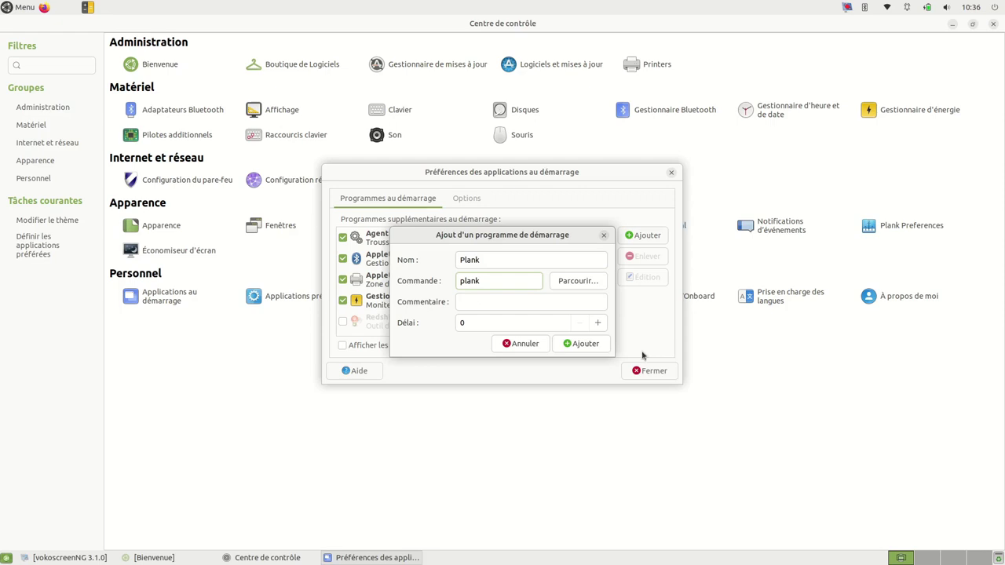
- Add the Plank entry to the startup programs and close the startup applications preferences
left_click(593, 345)
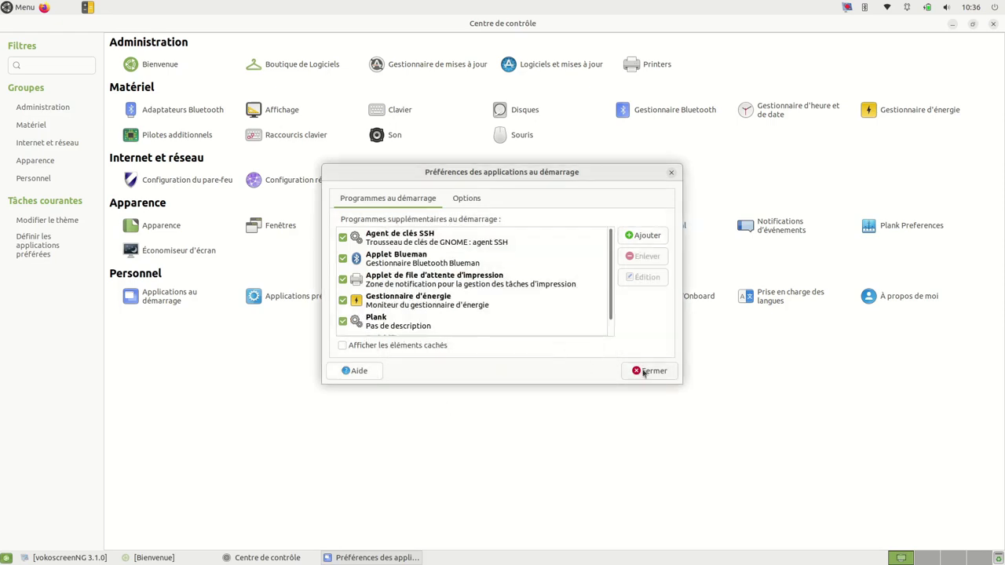
left_click(342, 321)
left_click(650, 370)
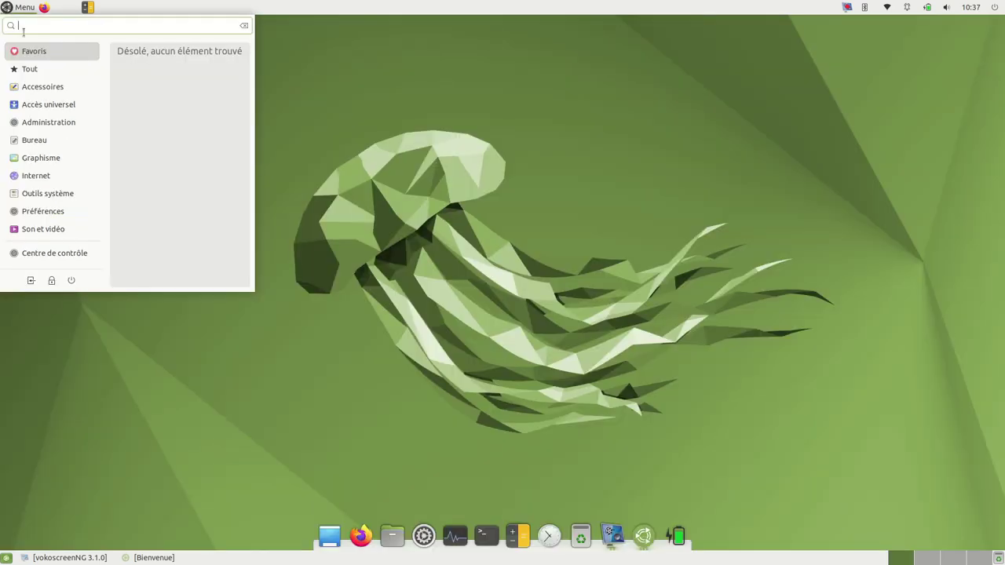
- Launch Redshift from the Accessoires applications, view its indicator's options in the notification area, and quit it
left_click(31, 103)
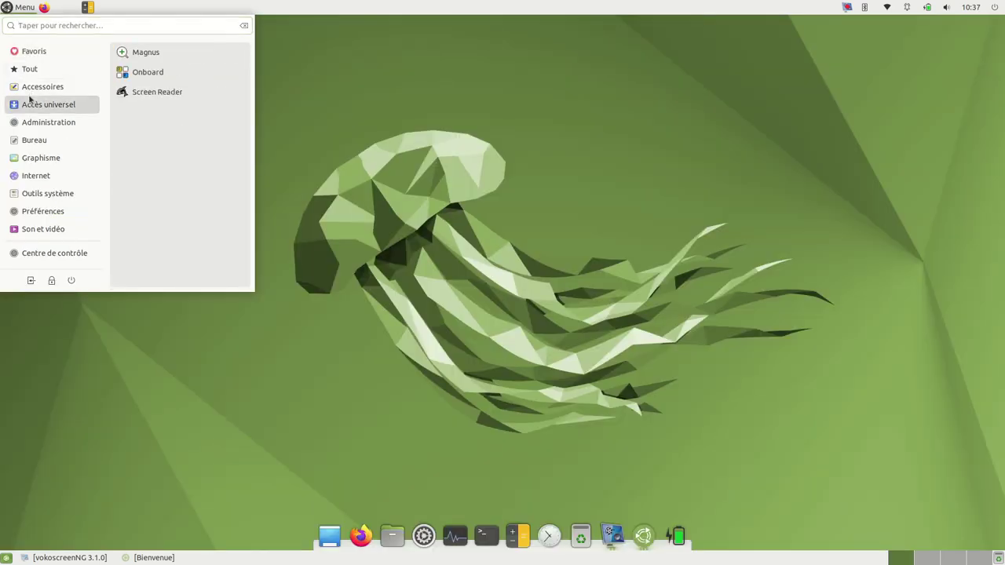
left_click(29, 87)
scroll(170, 201, "down", 2)
scroll(169, 201, "down", 1)
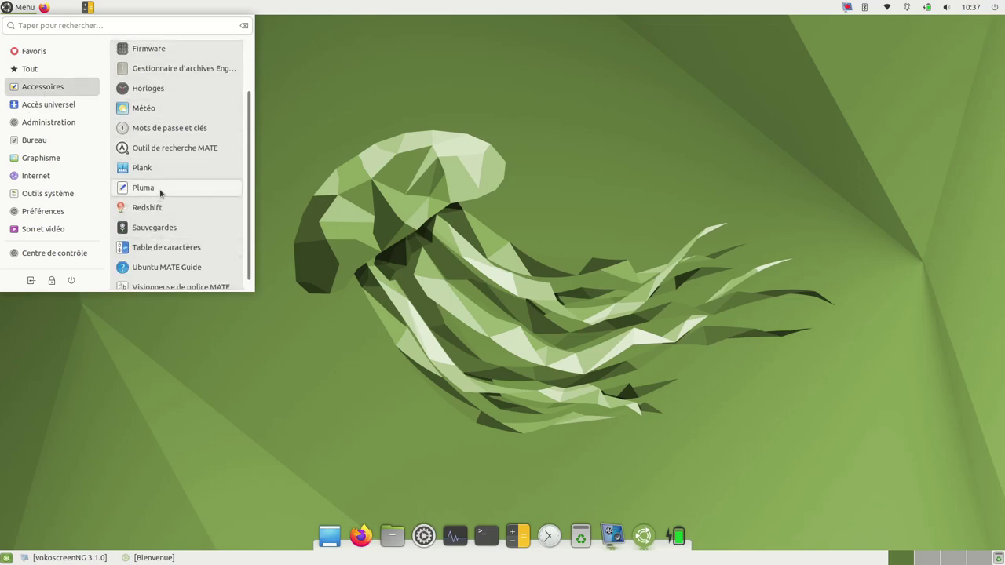
left_click(161, 209)
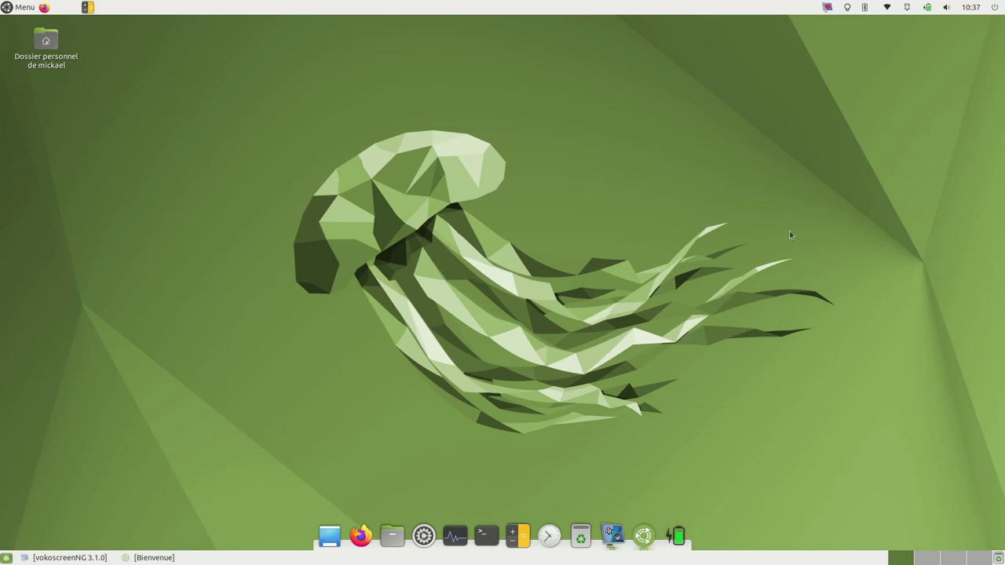
left_click(847, 8)
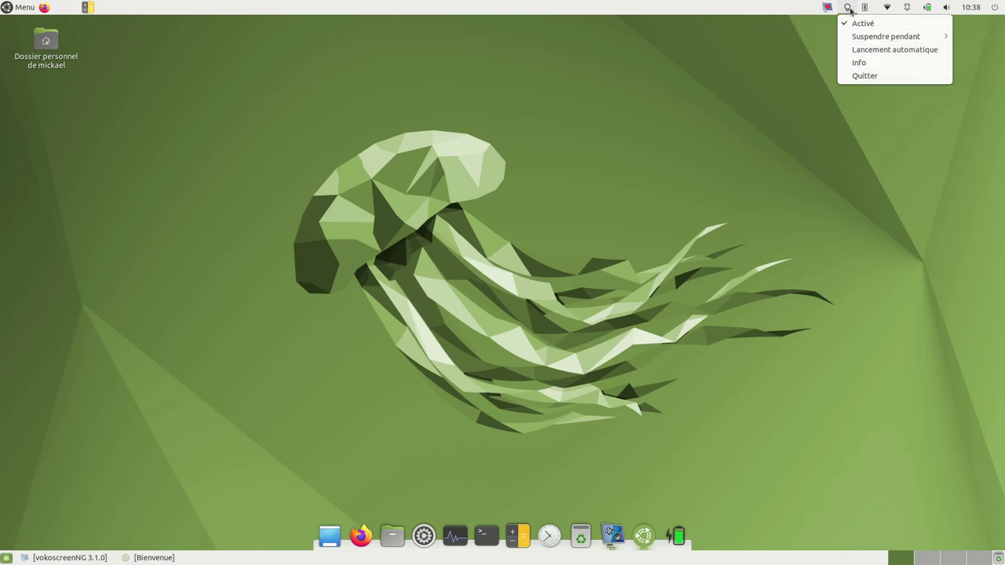
left_click(865, 76)
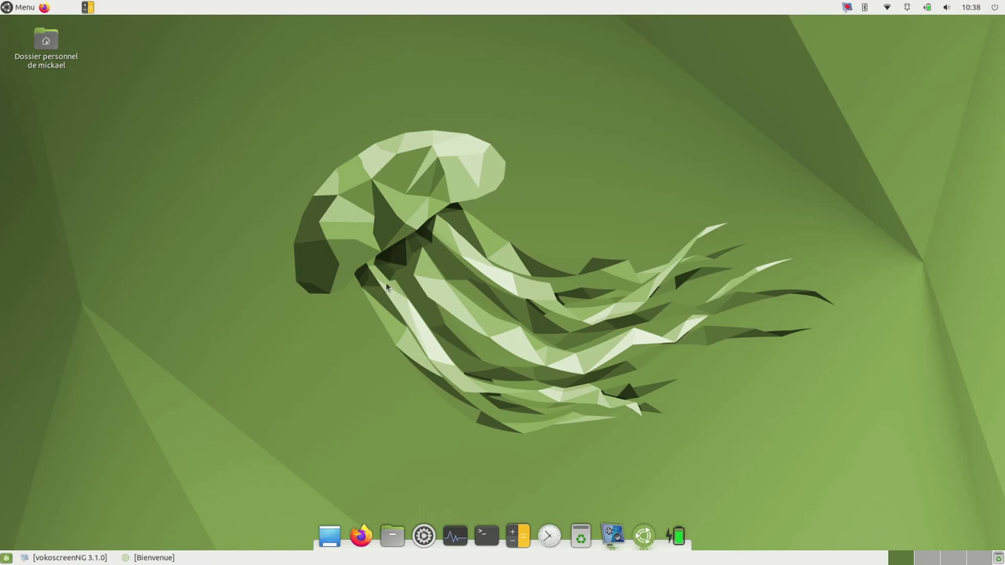
- Launch Sauvegardes from Accessoires and start creating a first backup, accepting the default folders to save and ignore
left_click(17, 9)
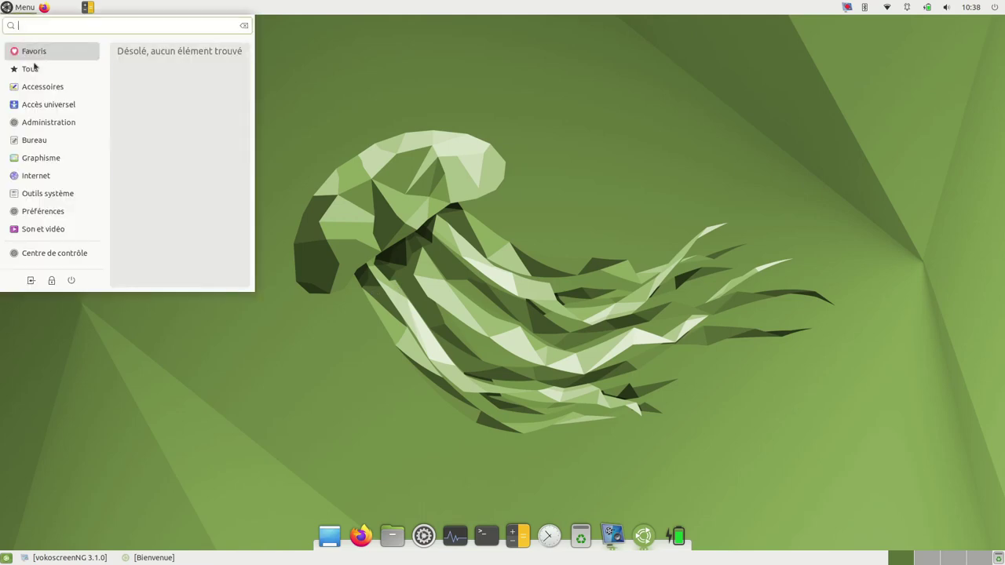
scroll(159, 274, "down", 2)
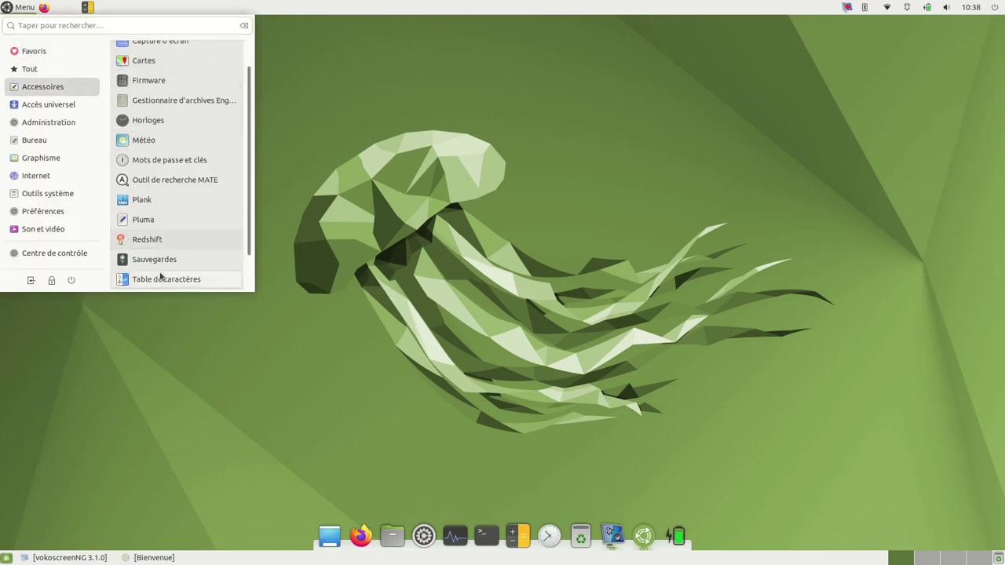
left_click(161, 228)
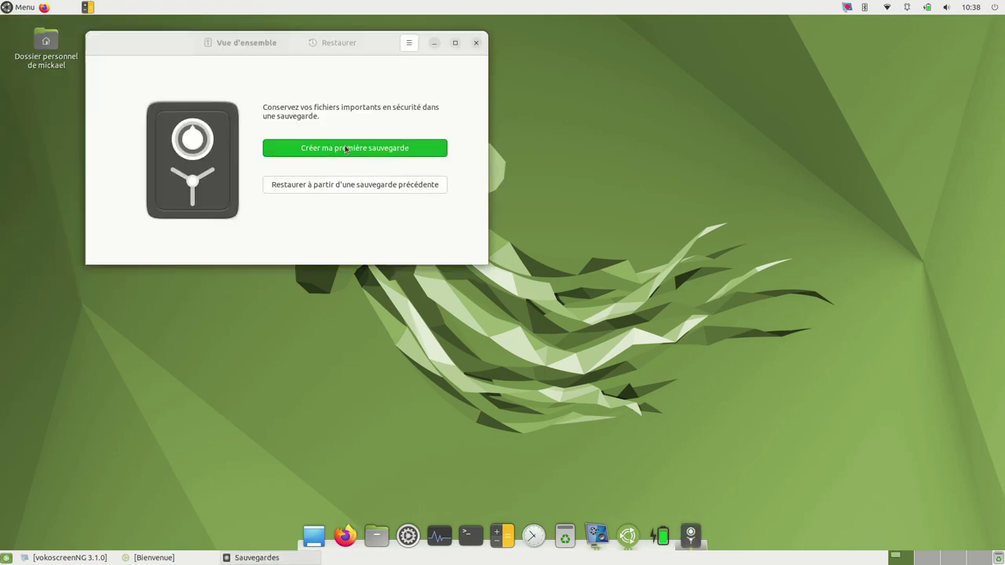
left_click(345, 149)
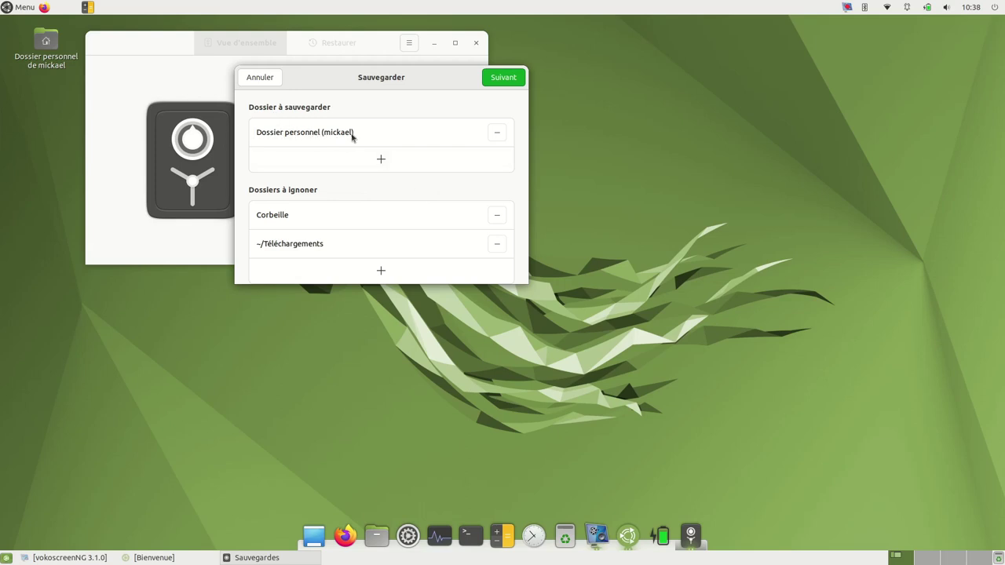
left_click(511, 80)
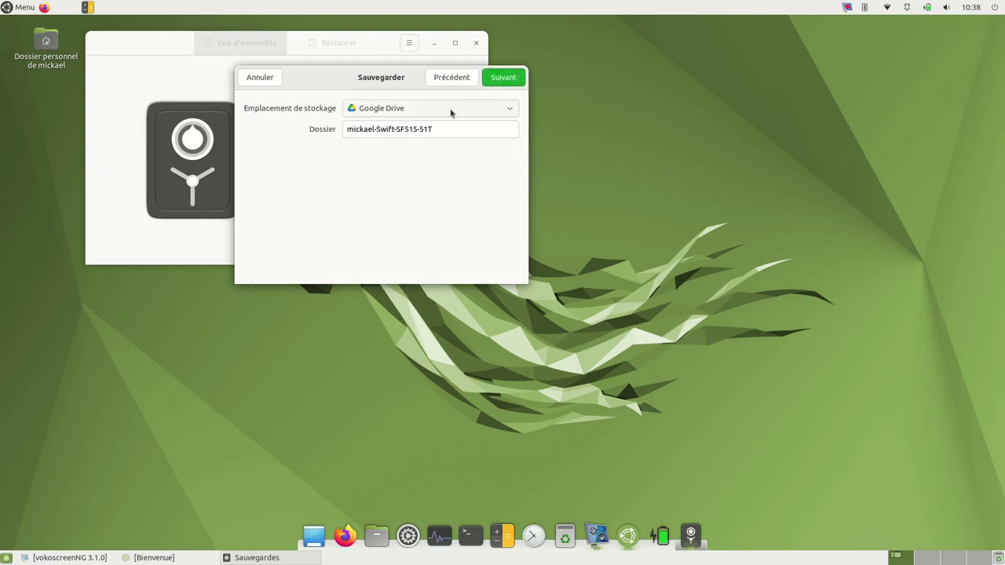
- Set the backup's storage location to Dossier local, choose the SAUVEGARDE folder on the DATA drive, and continue with the backup
left_click(500, 113)
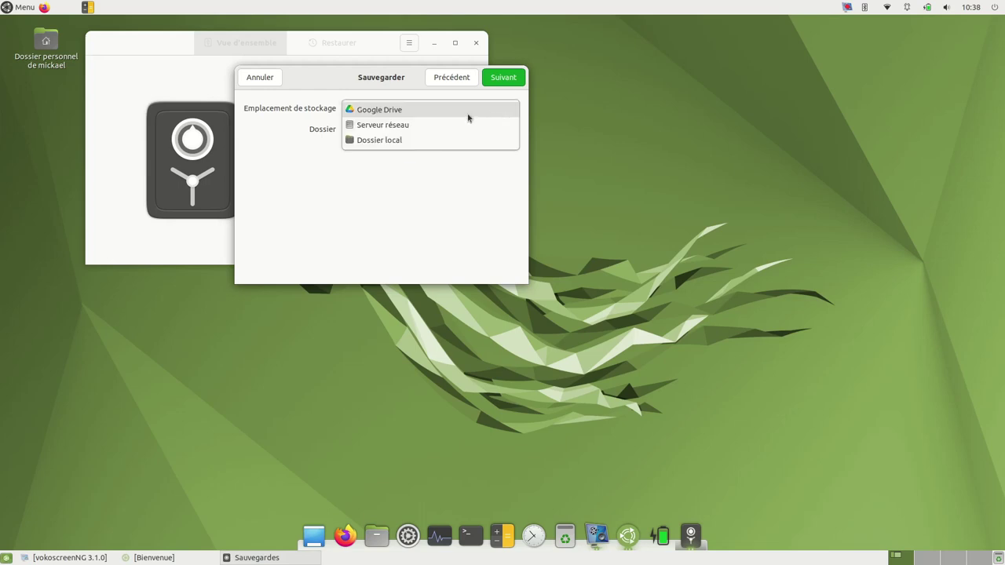
left_click(396, 141)
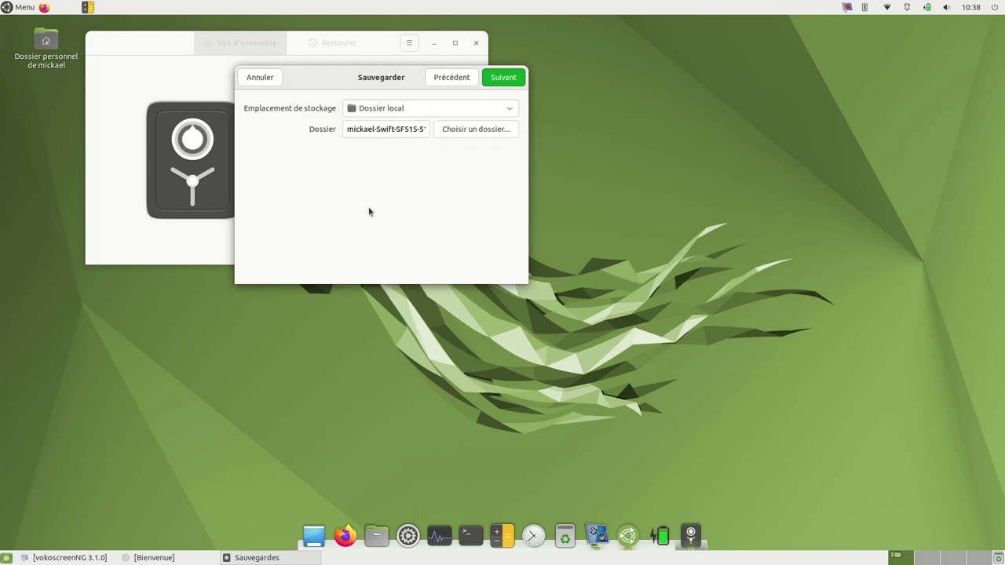
left_click(492, 135)
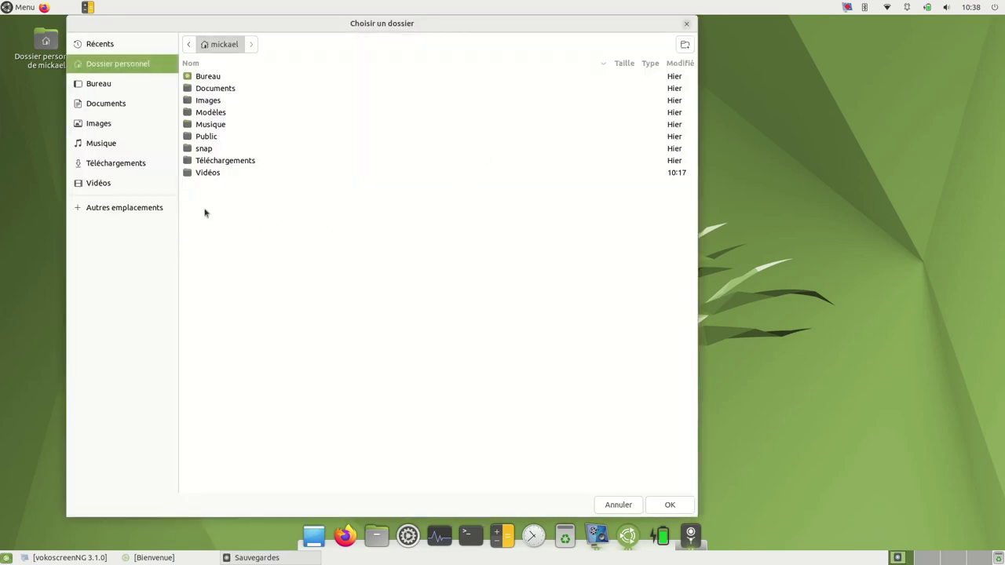
left_click(81, 208)
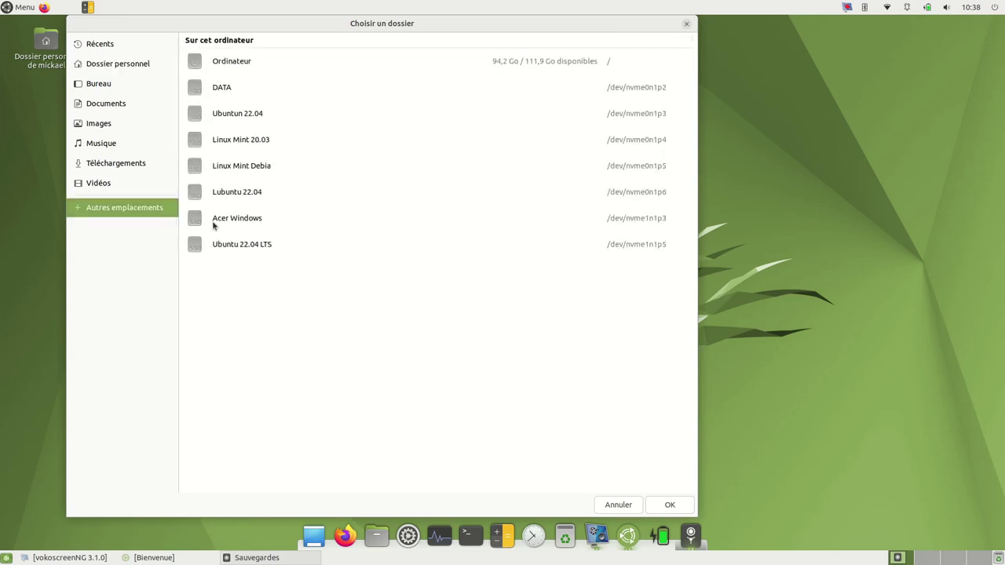
left_click(226, 86)
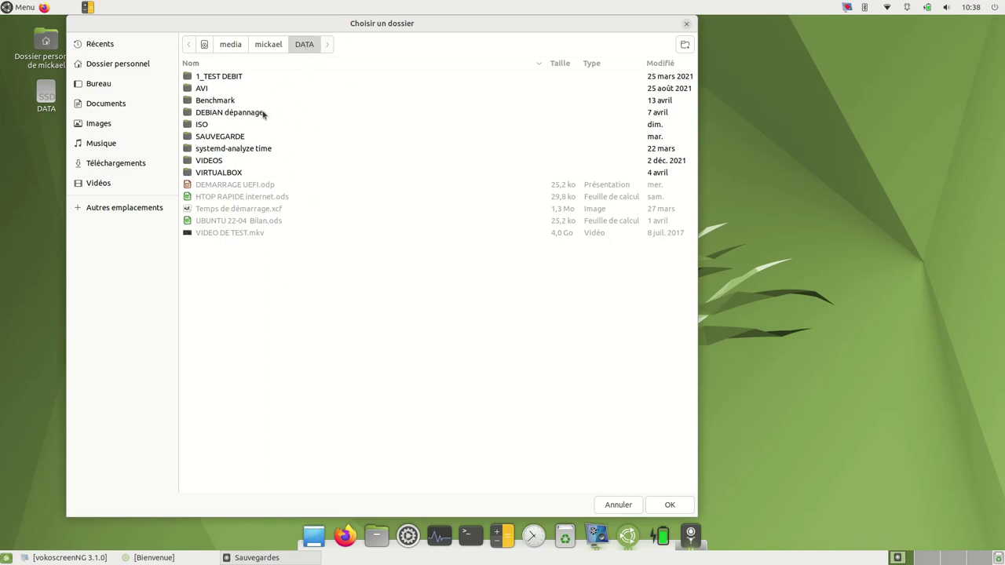
double_click(211, 137)
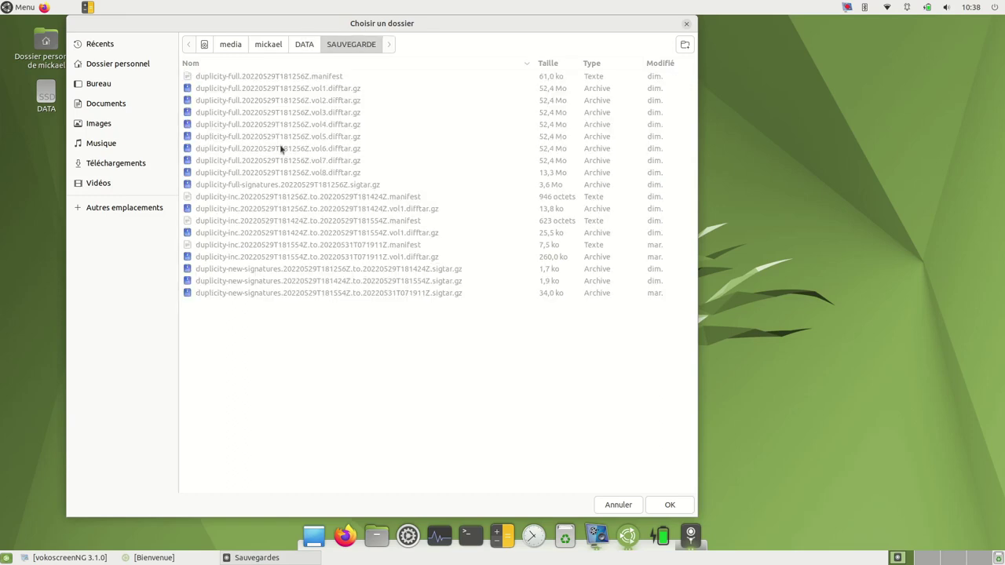
left_click(669, 506)
left_click(503, 78)
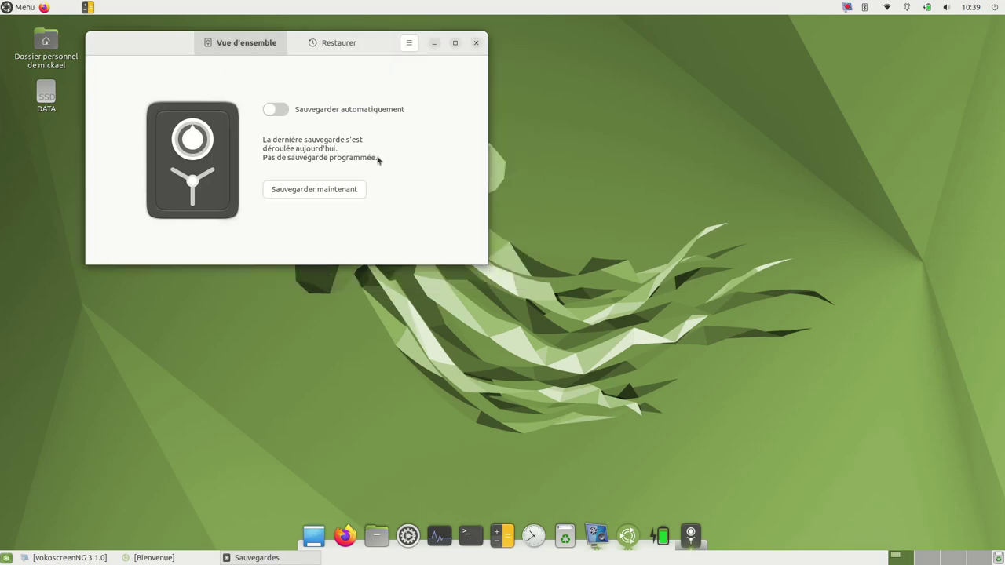
- In the Sauvegardes preferences, enable automatic backups with the frequency Tous les jours, then close the preferences
left_click(409, 43)
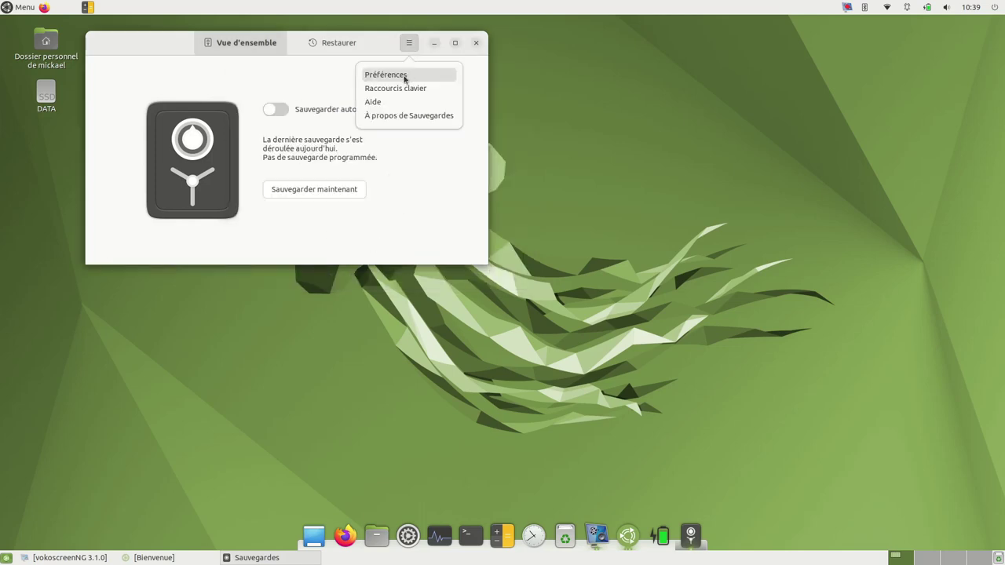
left_click(404, 79)
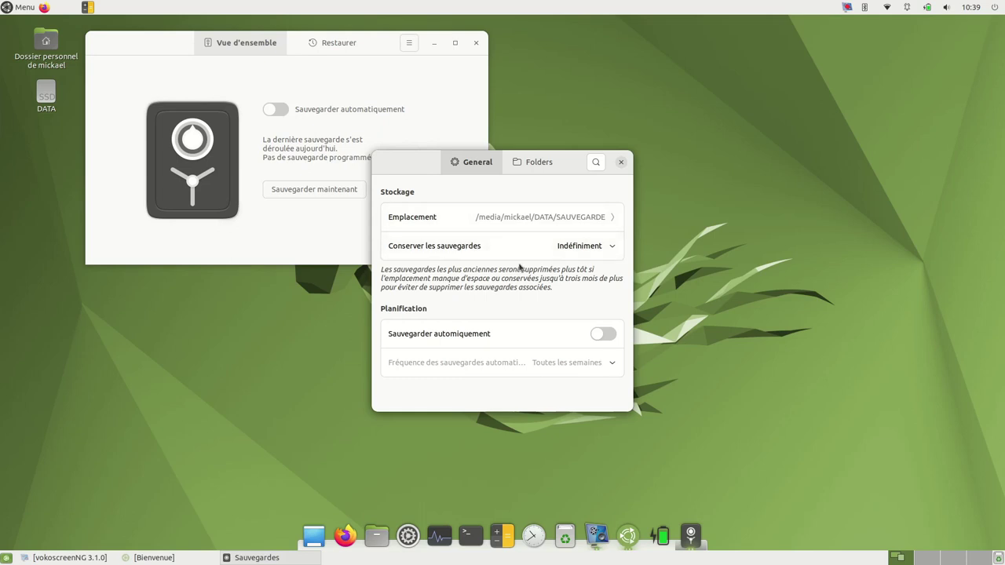
left_click(604, 334)
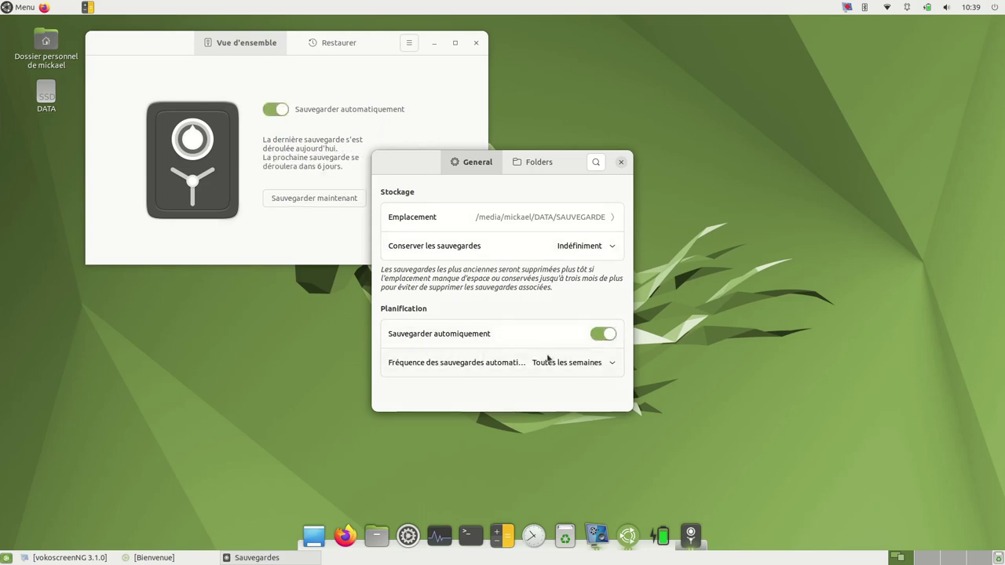
left_click(612, 363)
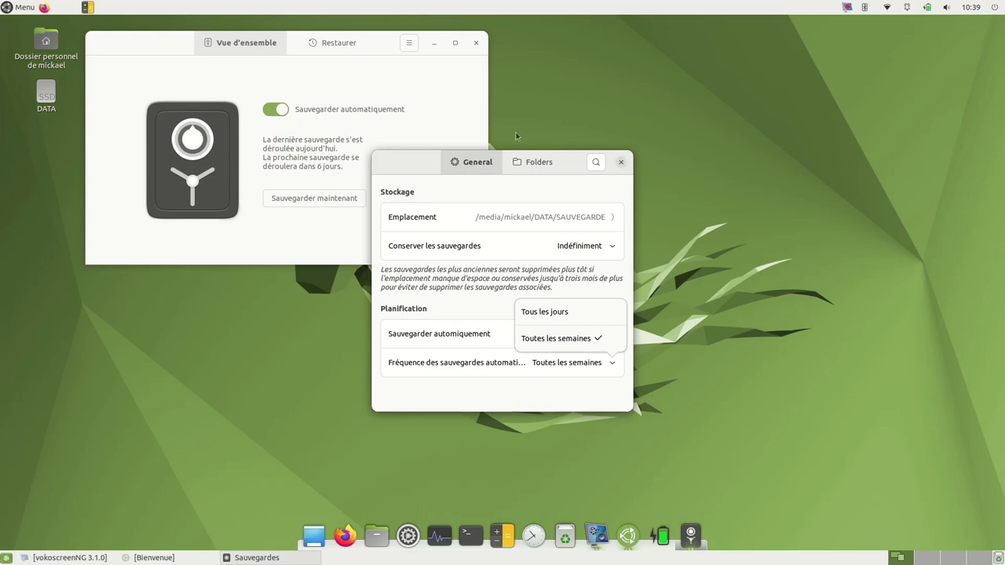
left_click(578, 318)
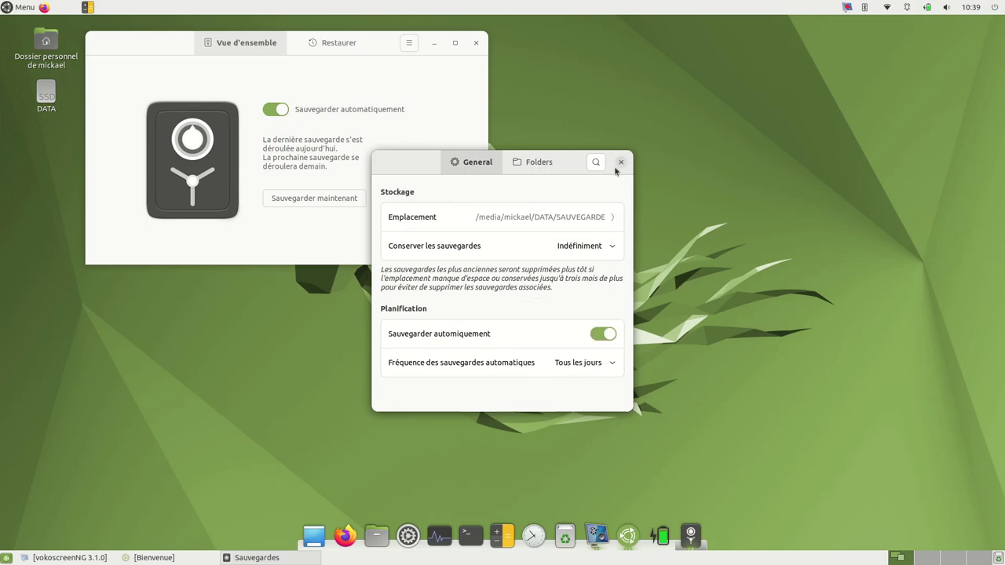
left_click(620, 163)
- Look through the remaining Accessoires applications, then launch the Magnus magnifier from Accès universel
key("super")
mouse_move(47, 87)
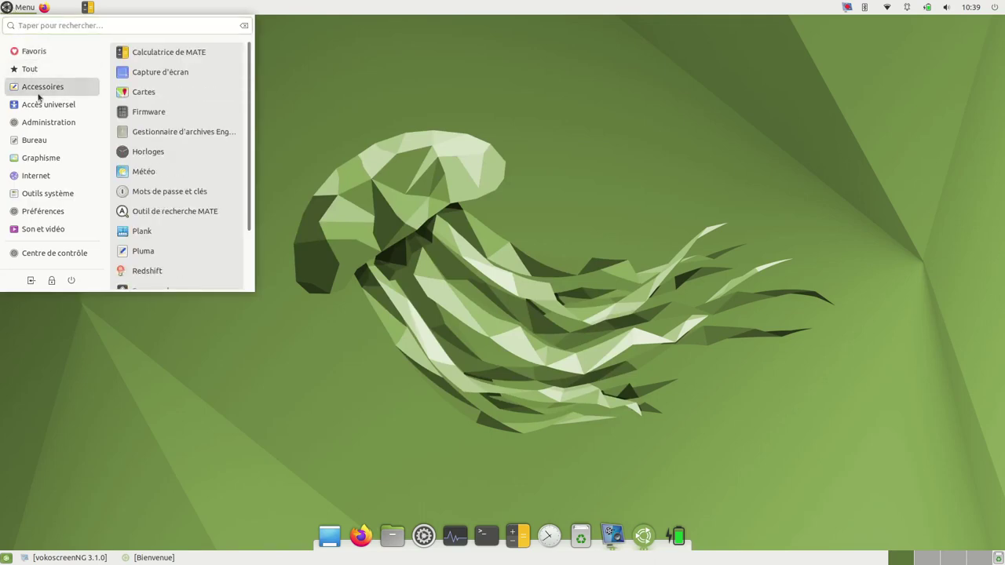
scroll(169, 182, "down", 3)
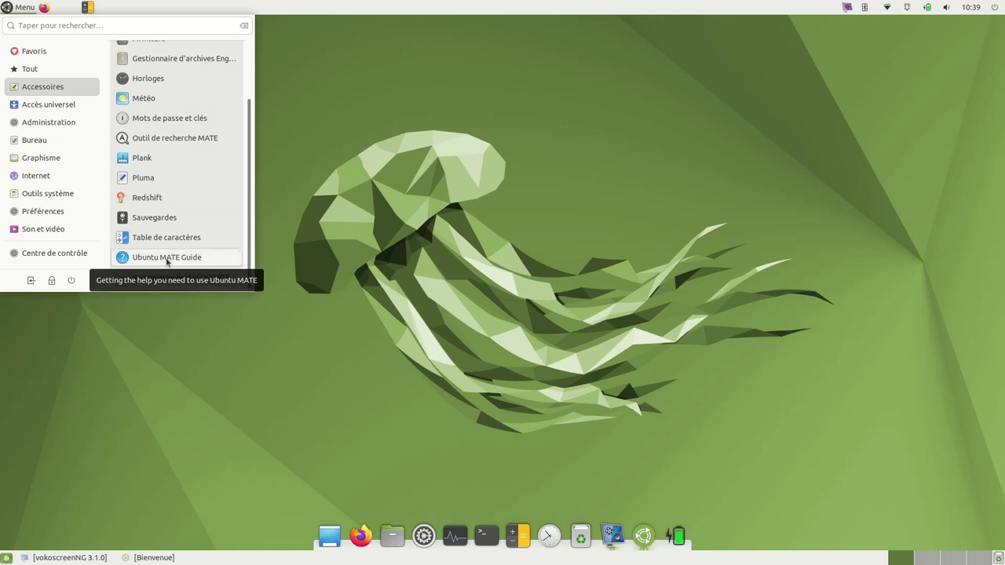
scroll(168, 235, "up", 3)
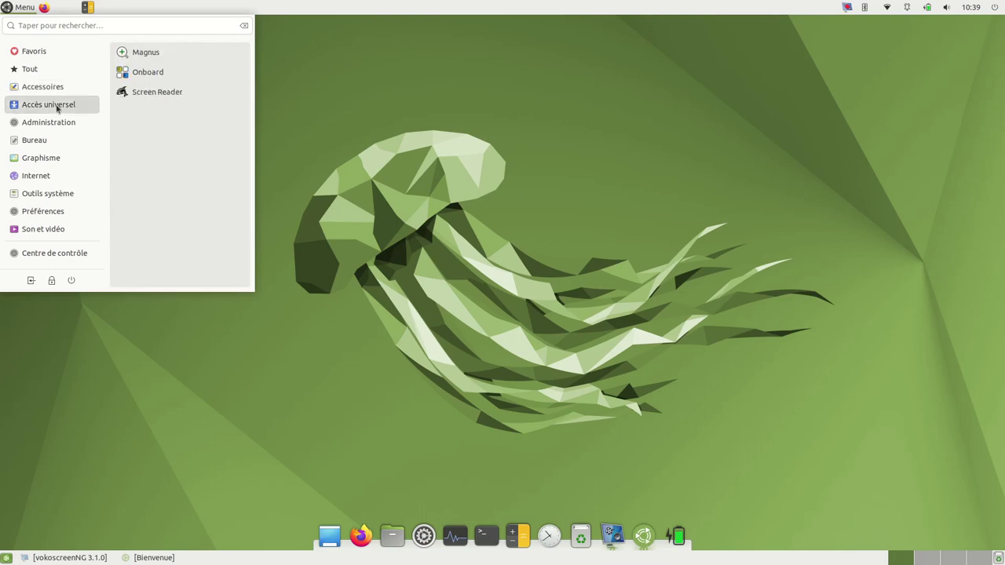
mouse_move(63, 105)
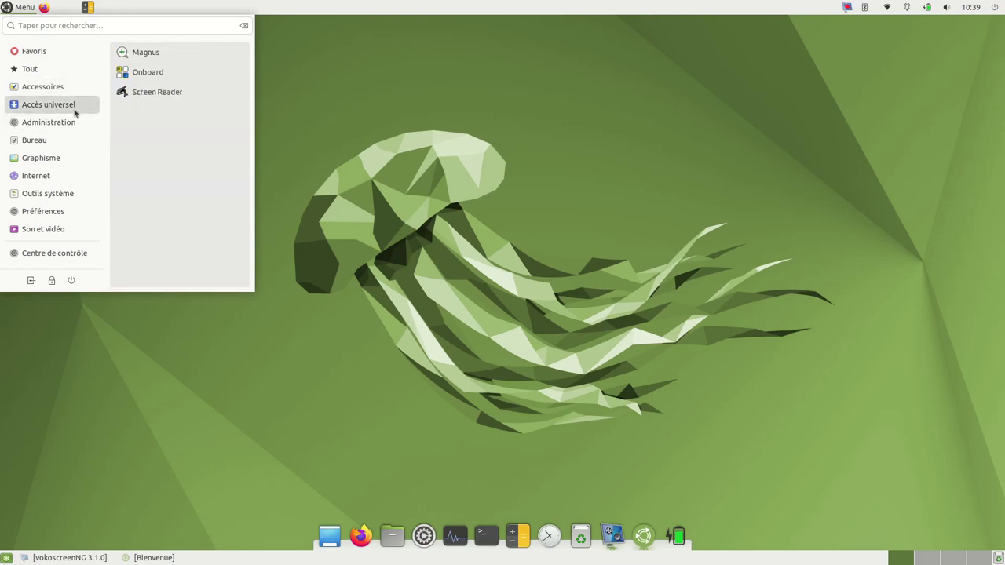
left_click(146, 53)
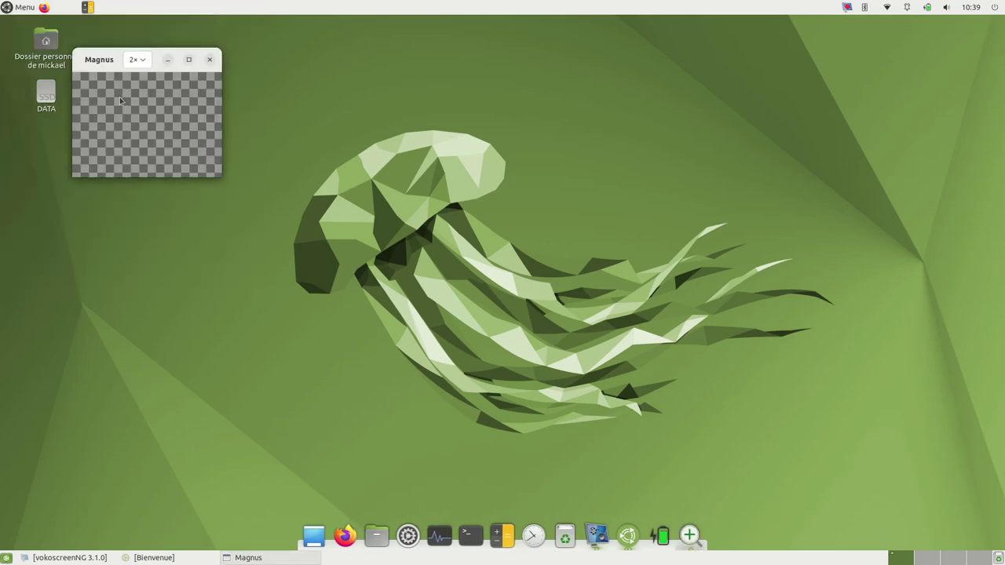
- Move the Magnus window across the desktop, away from the desktop icons, and set its magnification to 5×
left_click_drag(98, 64, 781, 132)
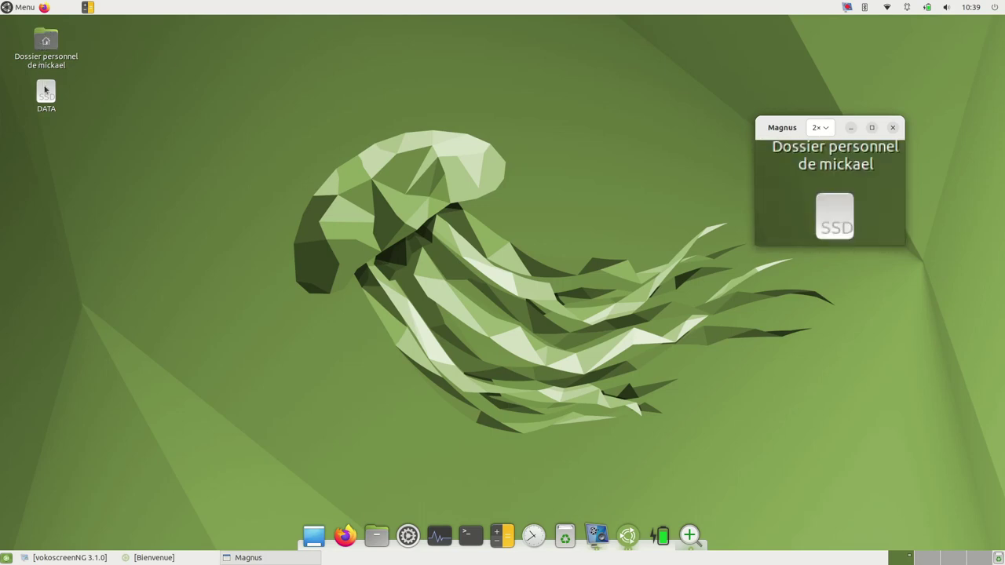
left_click(823, 132)
left_click(820, 170)
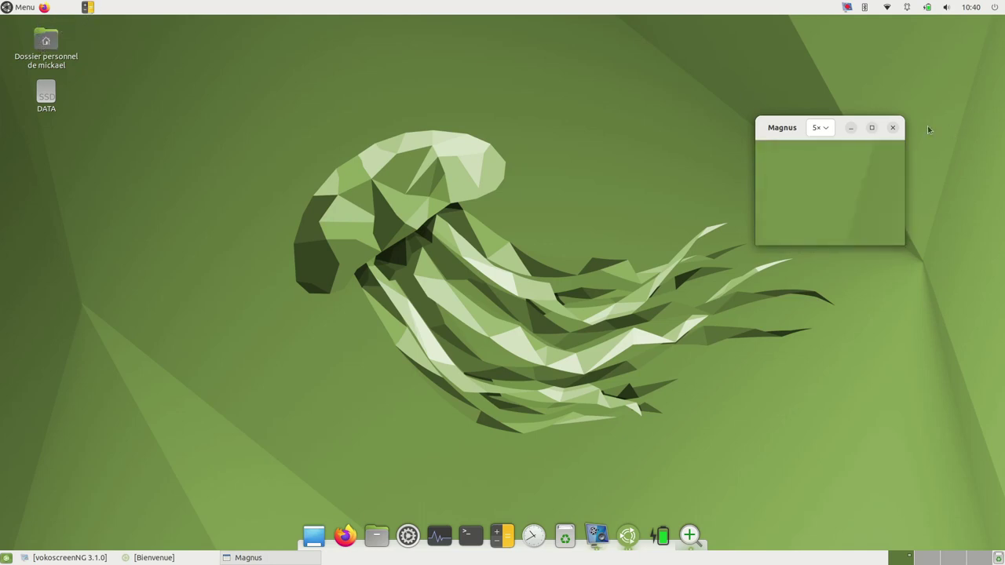
- Close Magnus and launch the Onboard on-screen keyboard from Accès universel
left_click(24, 7)
mouse_move(36, 106)
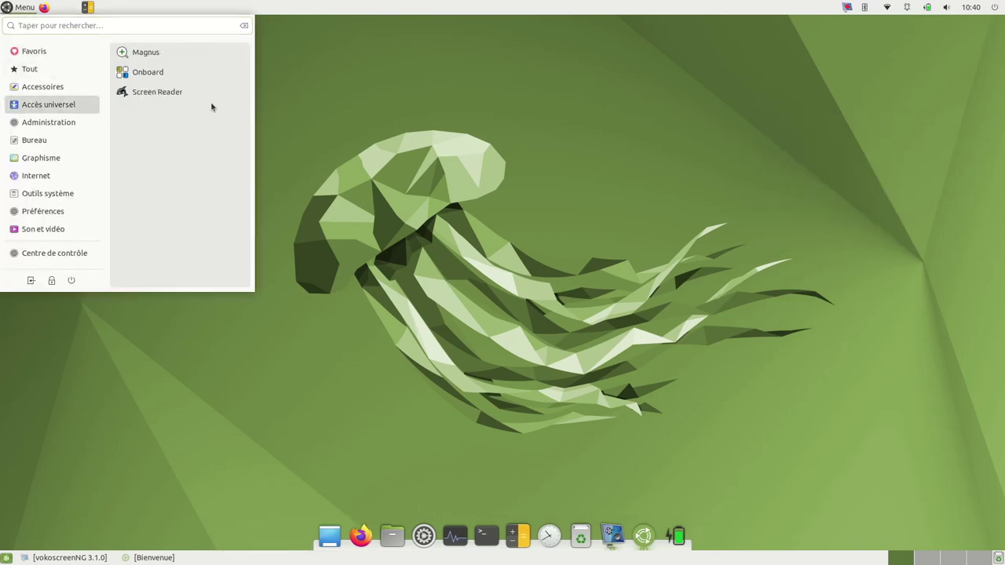
left_click(179, 76)
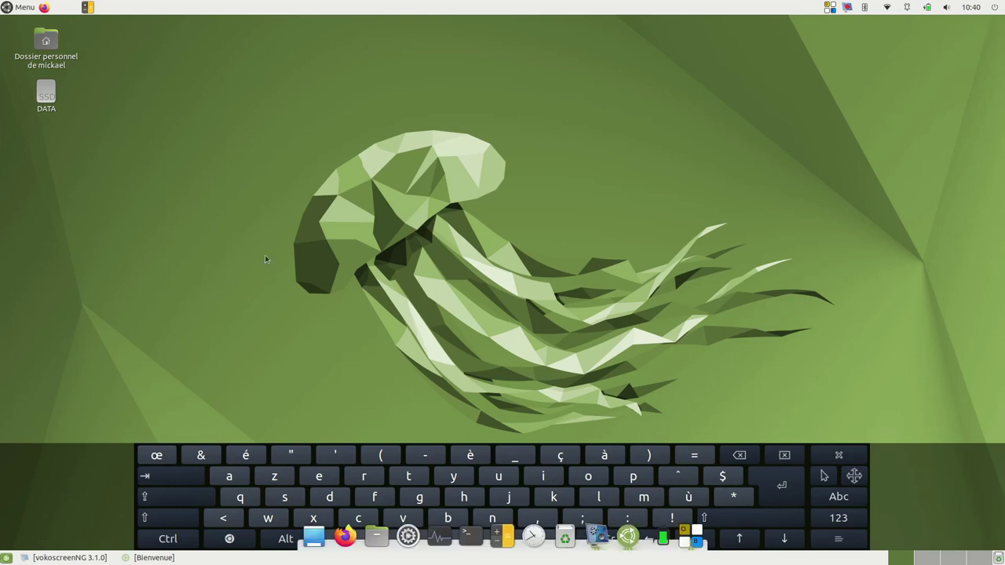
- Look at the Accès universel applications, then try the t, u and i keys of the Onboard keyboard
left_click(19, 7)
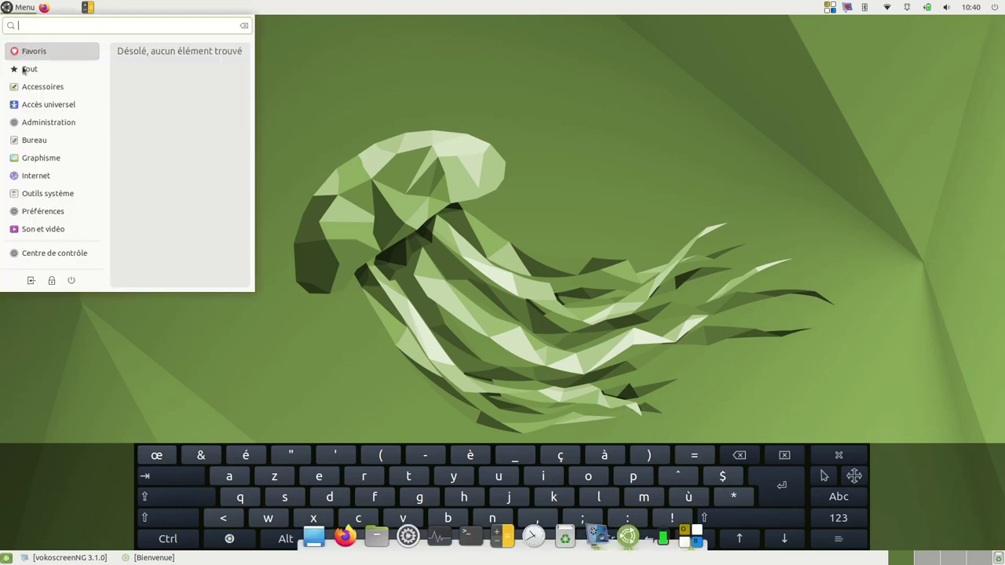
mouse_move(77, 104)
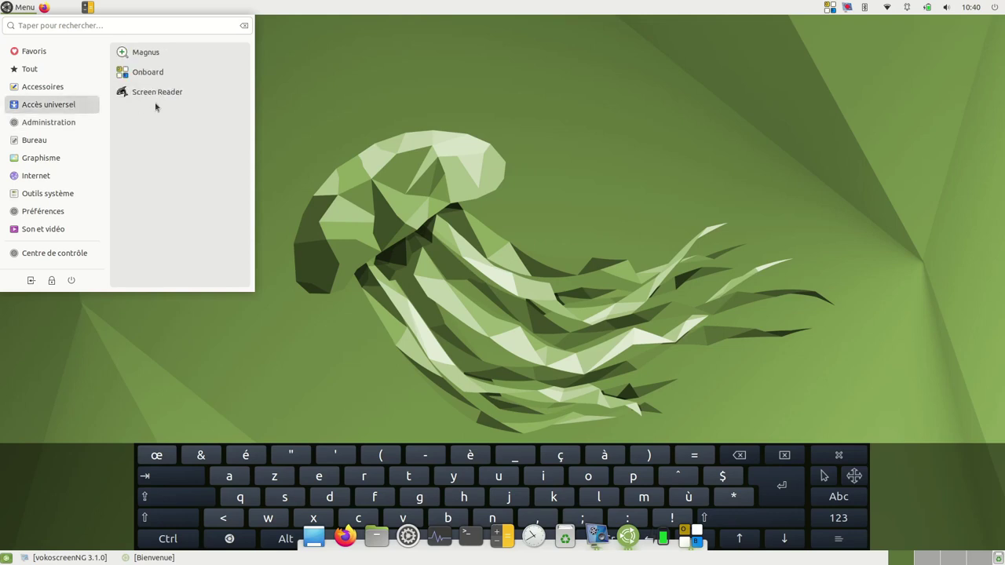
left_click(661, 88)
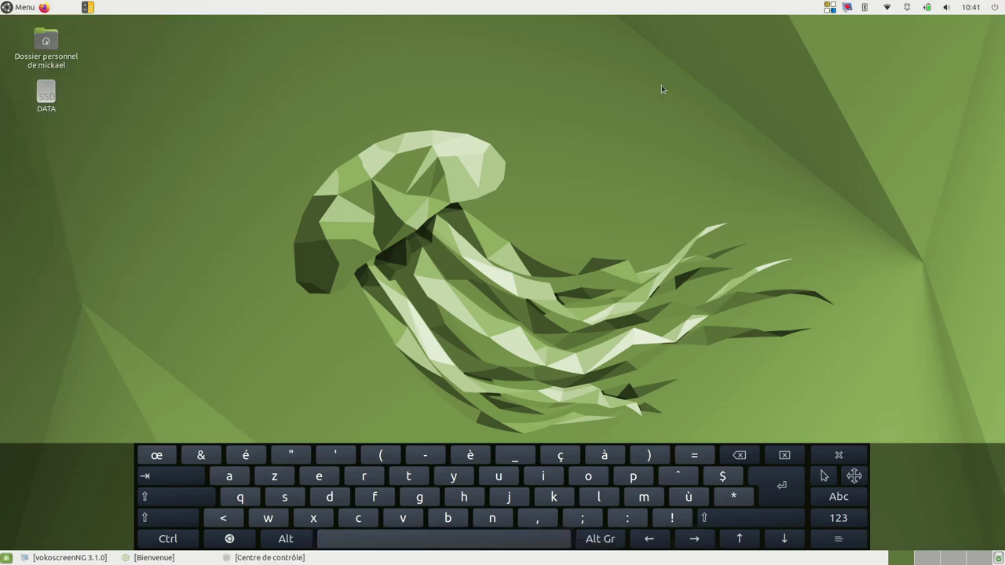
left_click(408, 477)
left_click(498, 479)
left_click(542, 477)
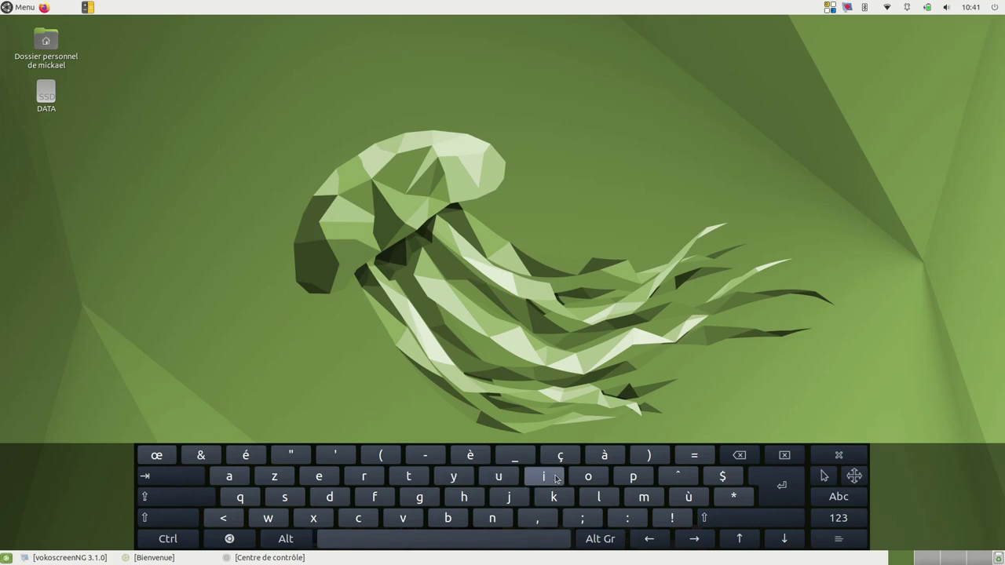
- Browse the Graphisme and Outils système applications, then quit the Onboard on-screen keyboard
left_click(24, 8)
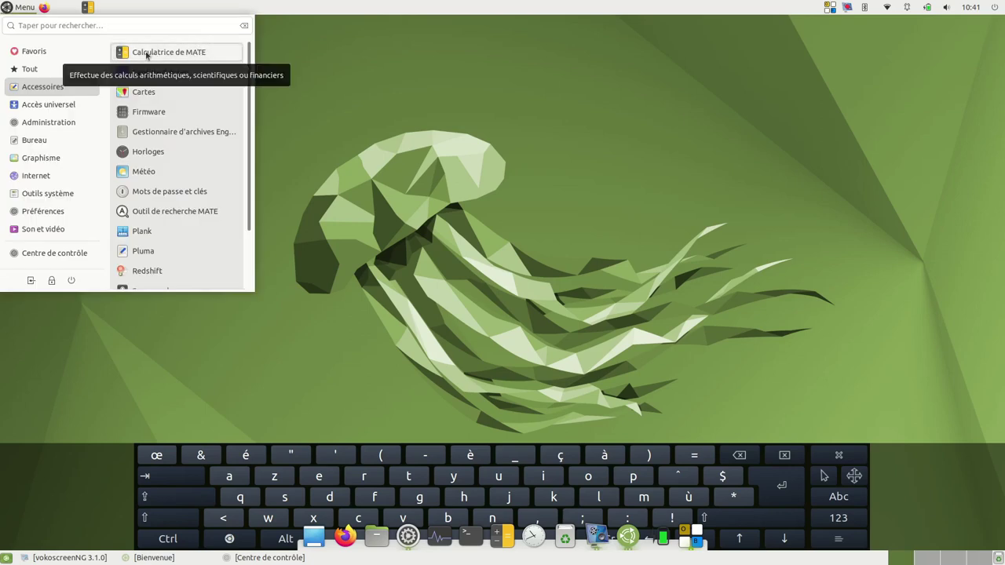
left_click(30, 160)
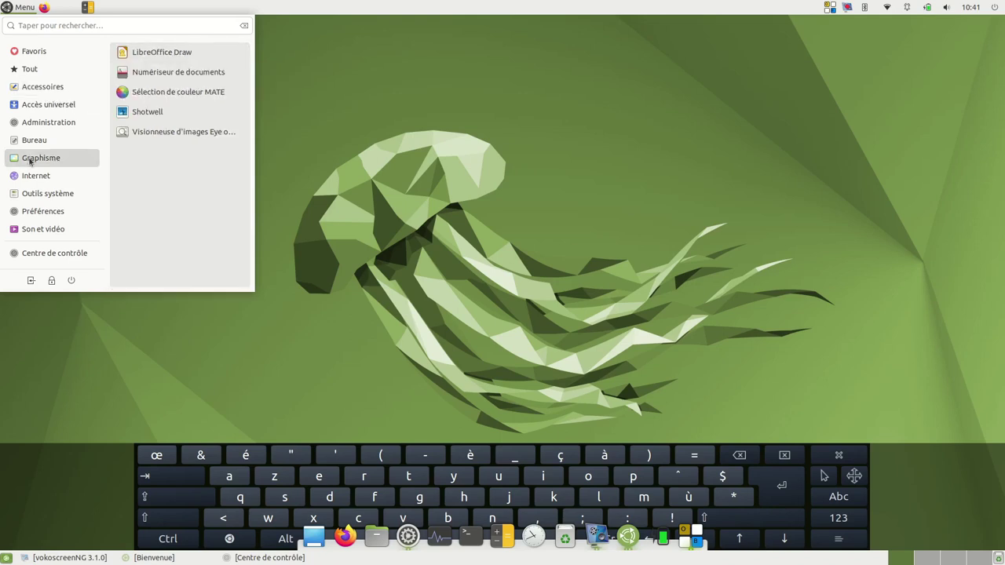
left_click(47, 193)
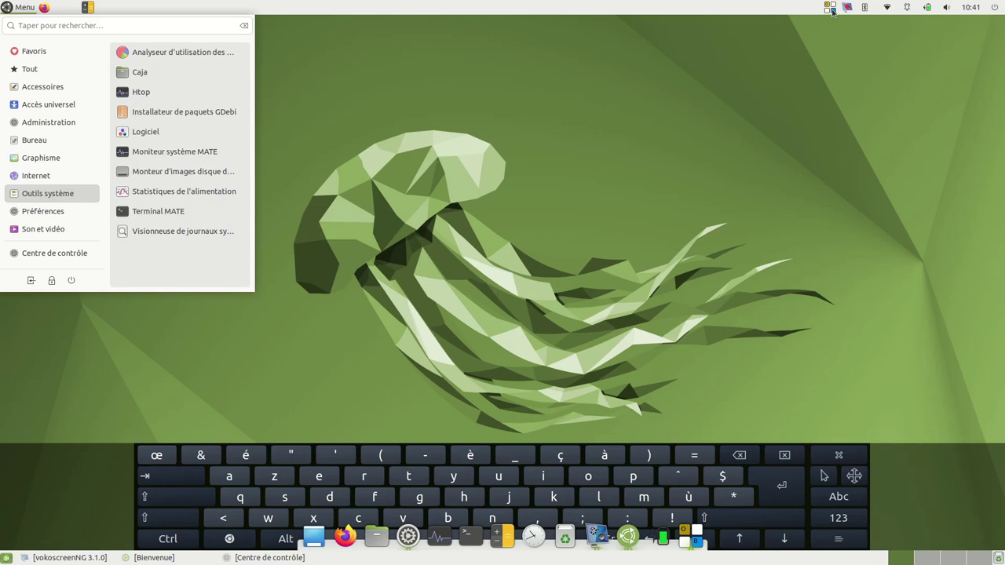
left_click(790, 4)
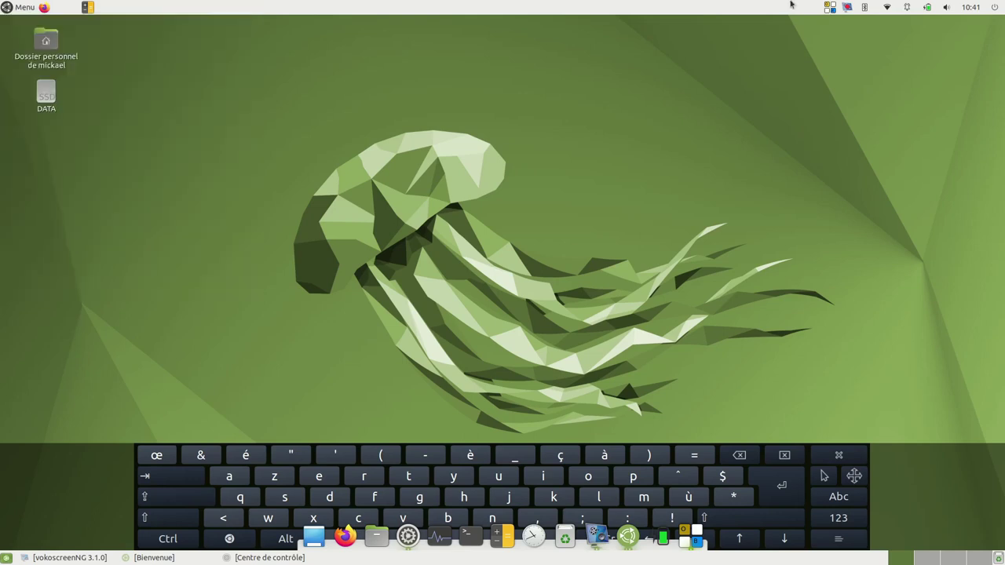
left_click(829, 9)
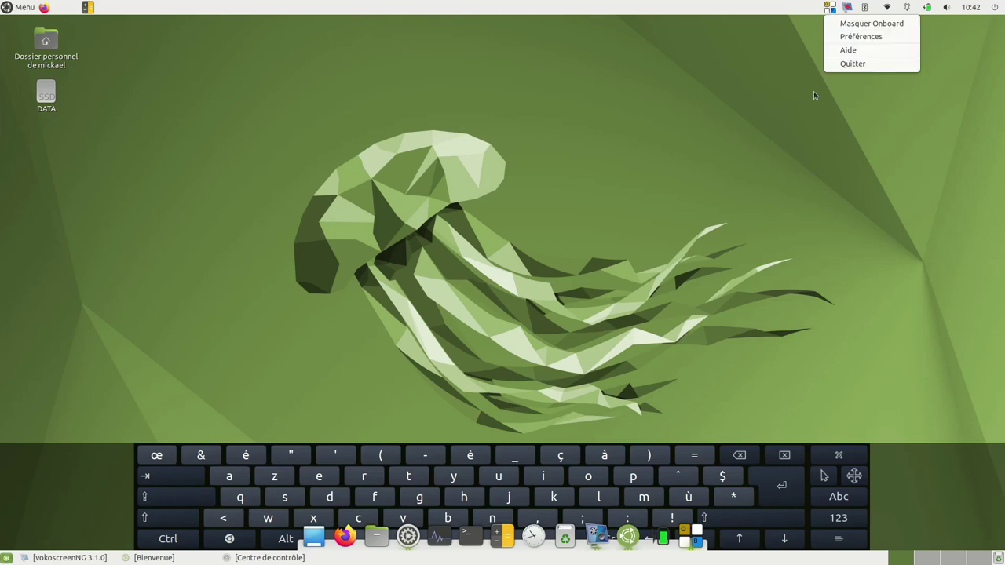
left_click(860, 65)
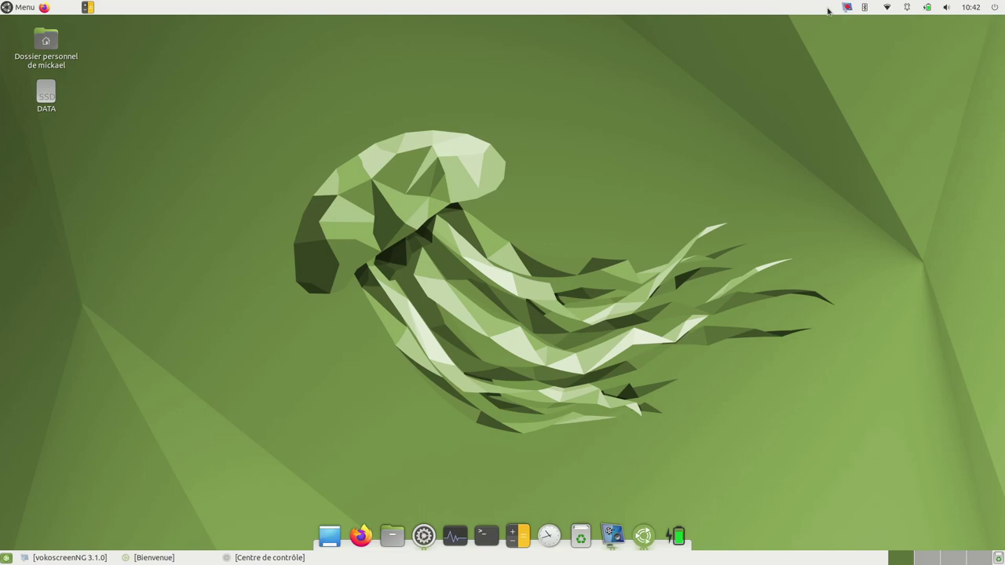
- Launch Moniteur système MATE from Outils système, show its process list and maximize its window
left_click(16, 6)
mouse_move(90, 163)
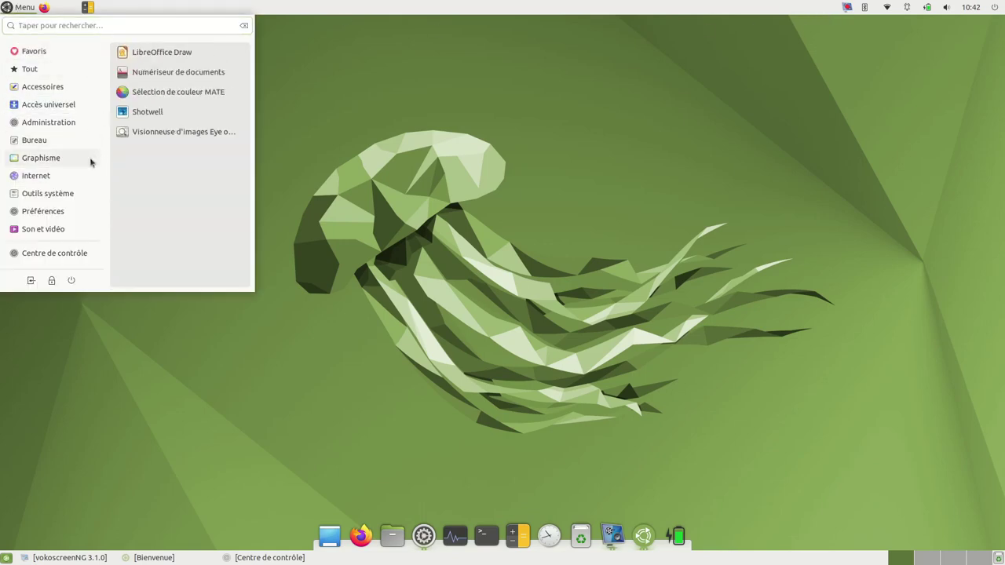
mouse_move(32, 197)
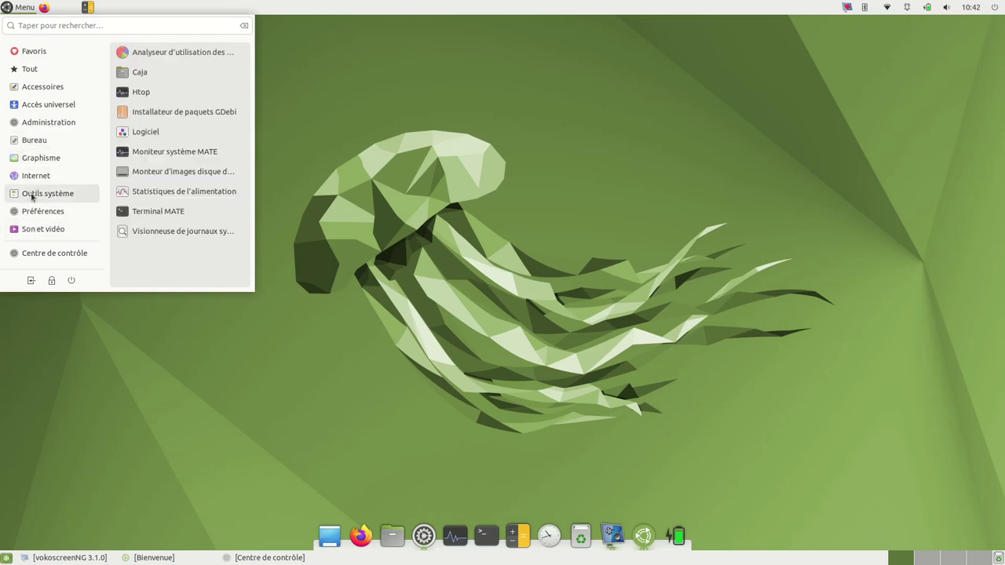
left_click(172, 153)
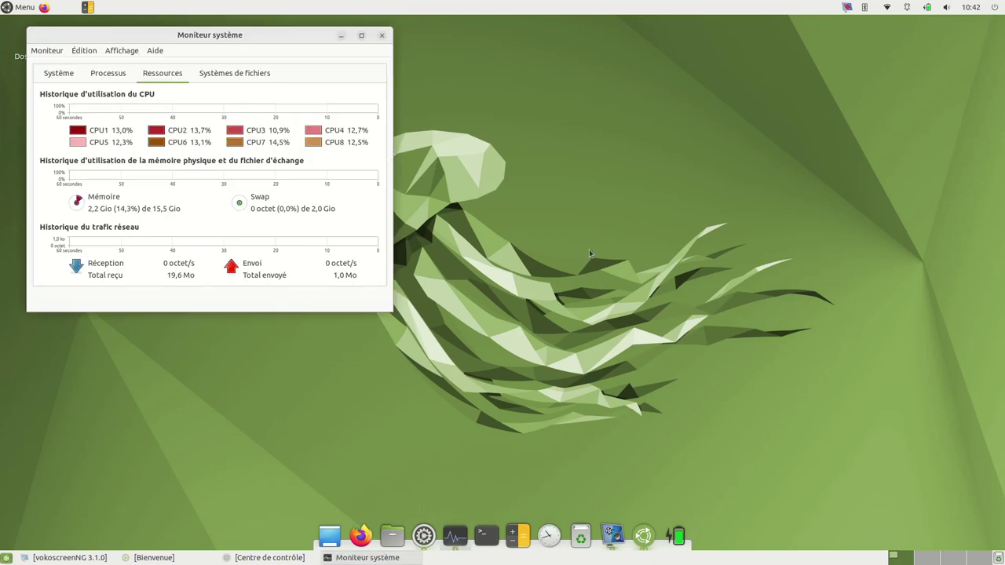
left_click(106, 73)
left_click(361, 36)
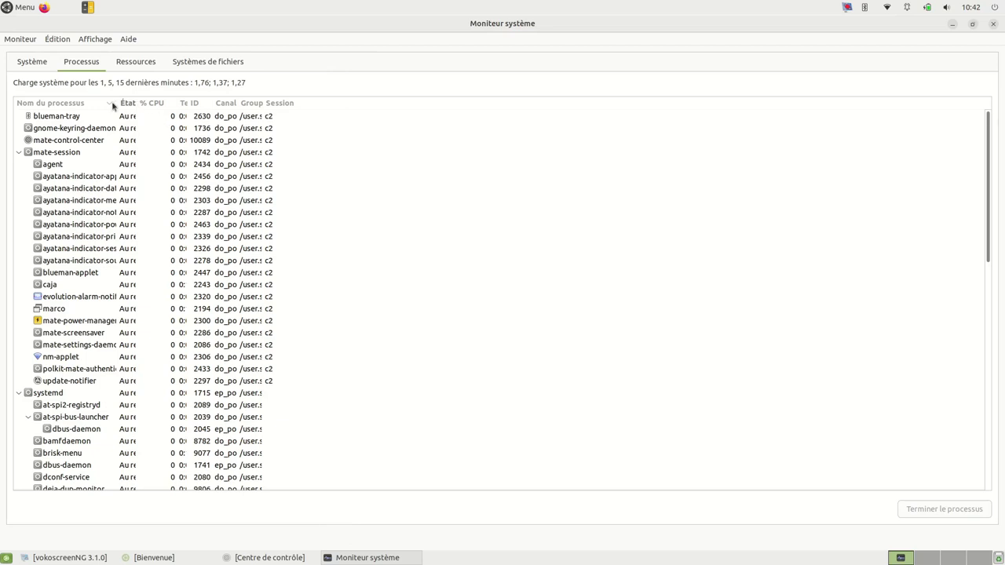
- Widen the process name column in the process list, then find and terminate the orca process
left_click_drag(116, 102, 279, 106)
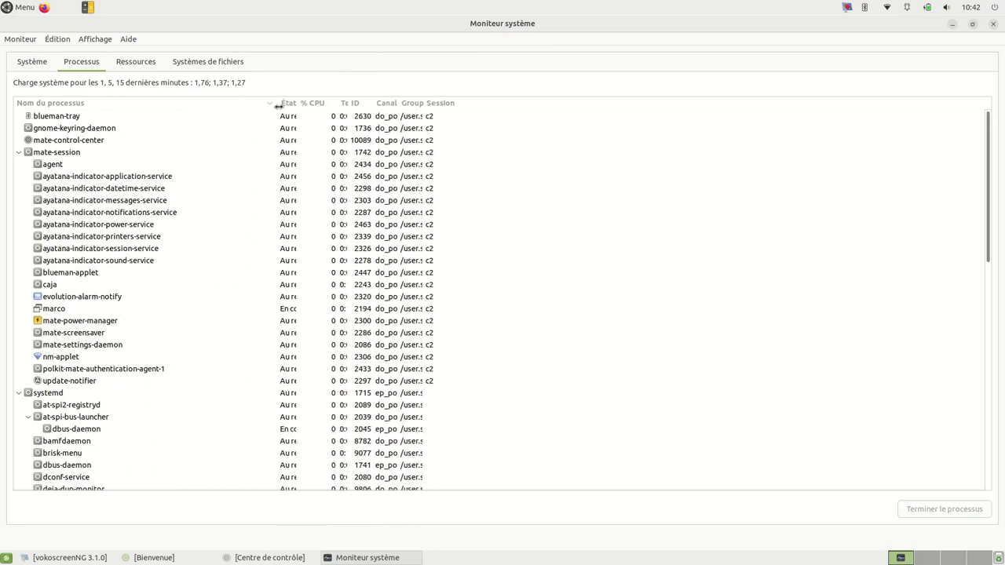
scroll(71, 291, "down", 1)
scroll(72, 301, "up", 1)
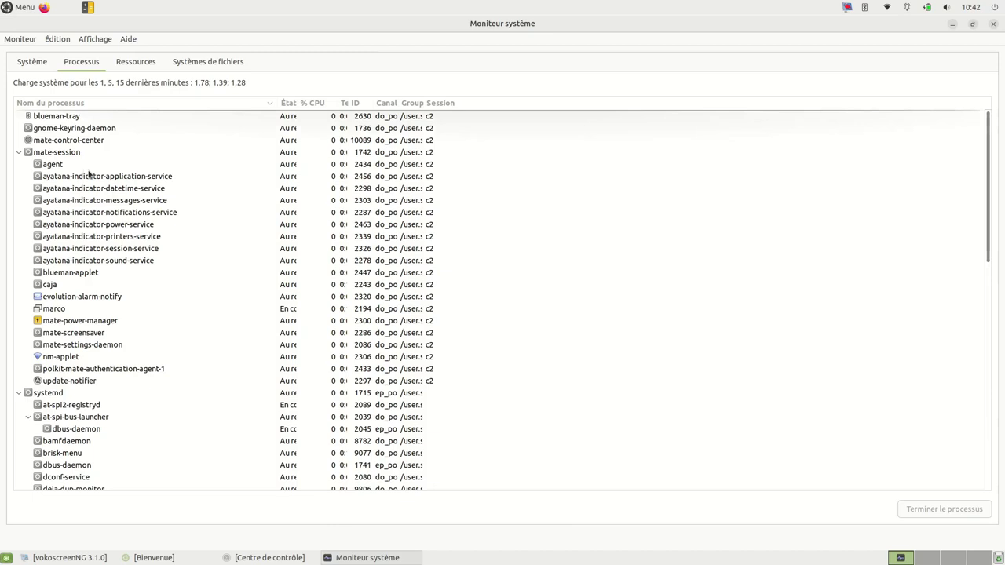
scroll(63, 408, "down", 8)
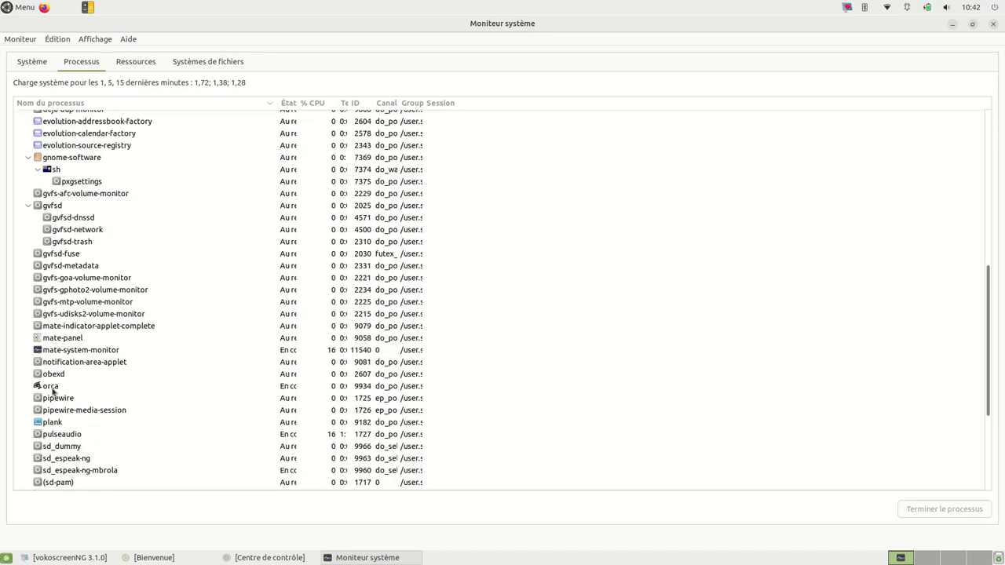
left_click(53, 387)
left_click(931, 510)
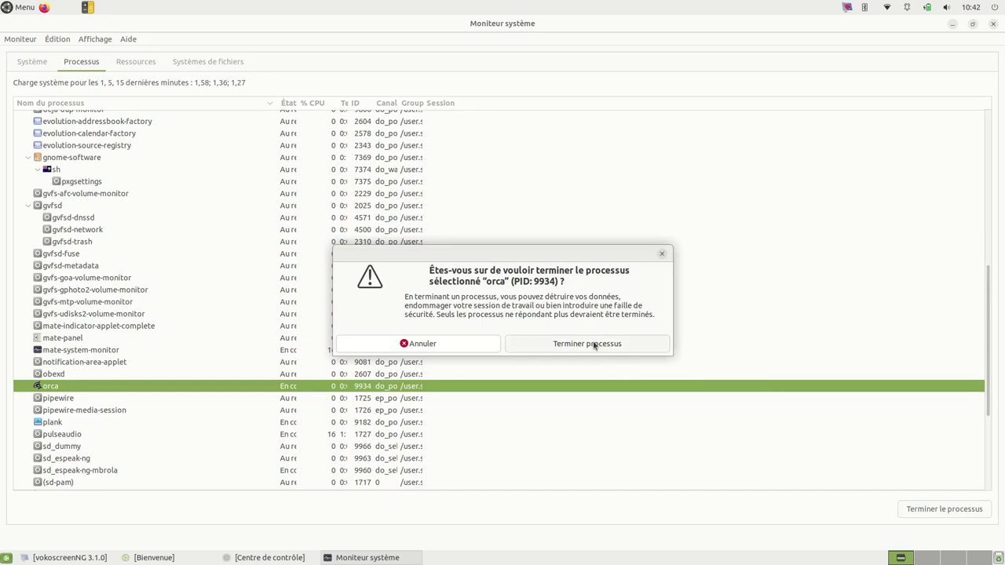
left_click(594, 344)
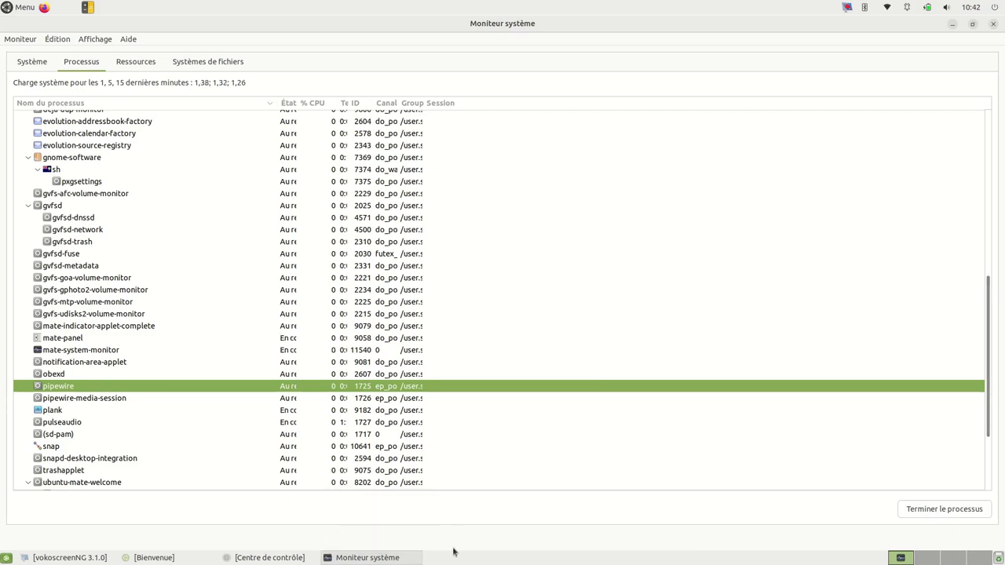
- Terminate the plank process and confirm its termination
mouse_move(454, 559)
left_click(51, 413)
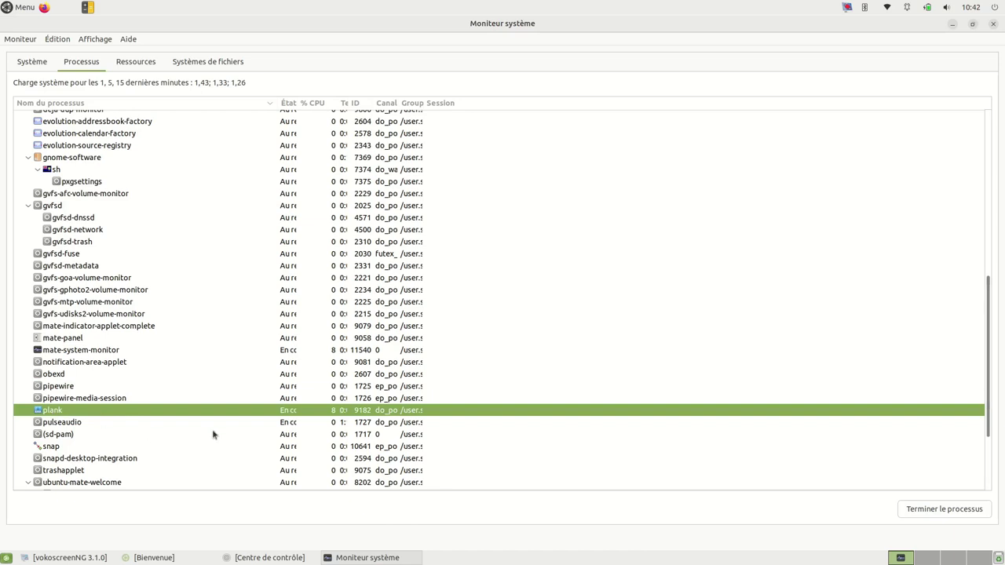
left_click(940, 514)
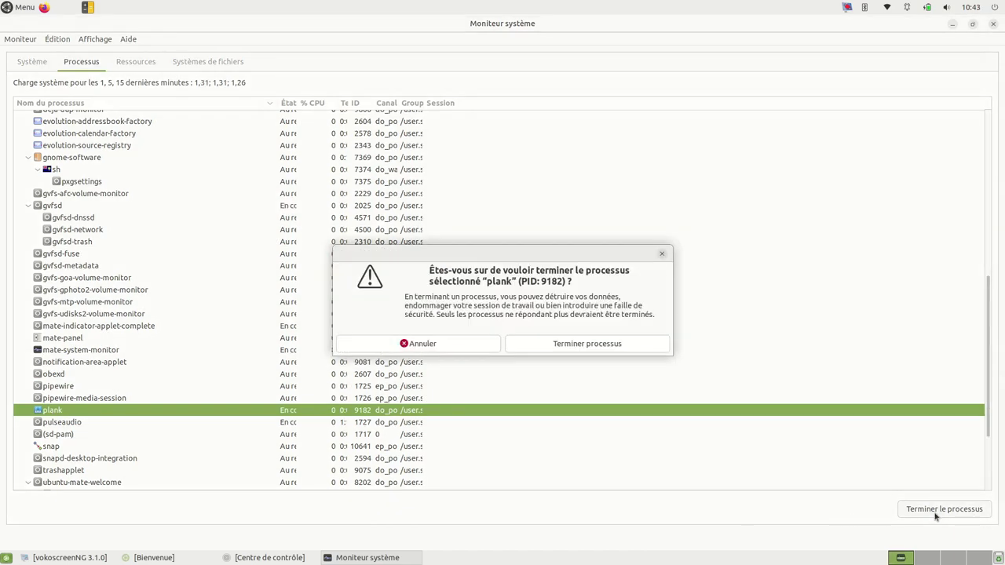
left_click(623, 350)
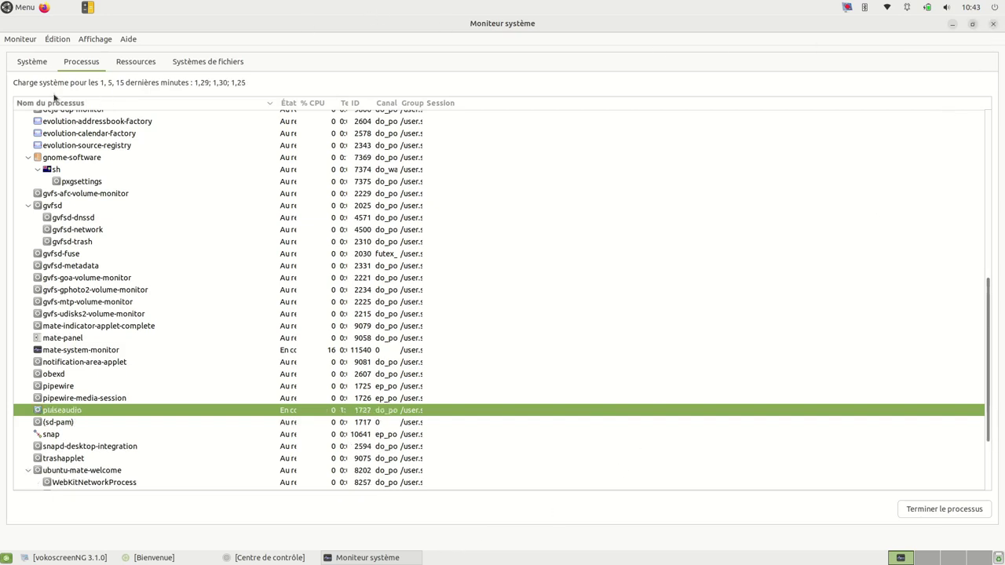
- Review the processes, resource histories, file systems and system information in the system monitor, then close it
left_click(33, 63)
left_click(71, 63)
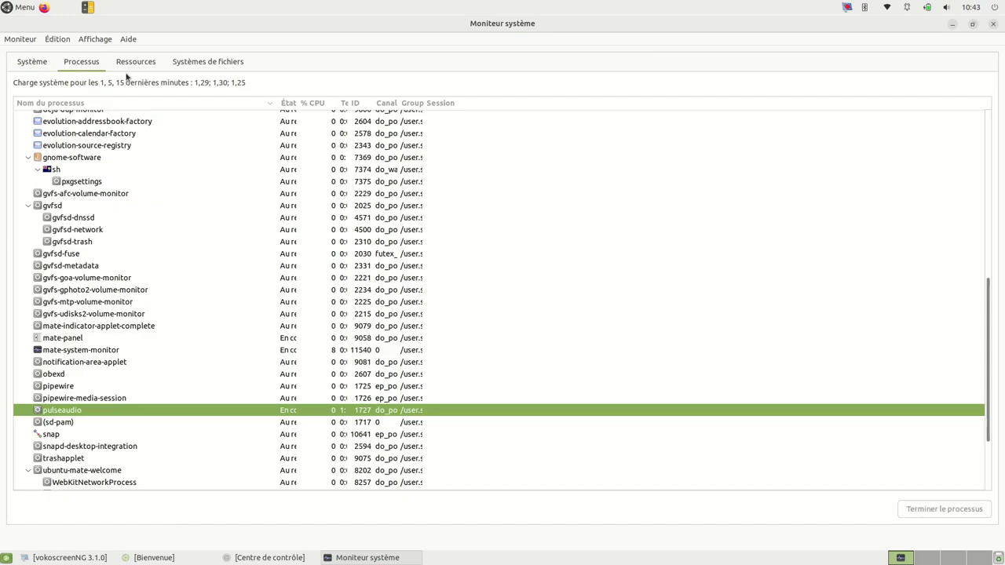
scroll(152, 329, "up", 8)
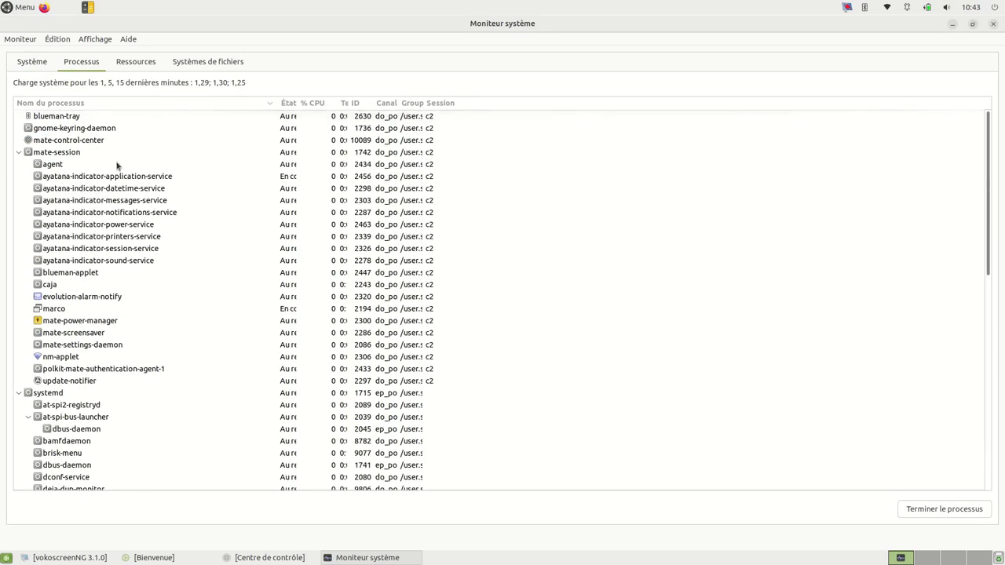
left_click(142, 65)
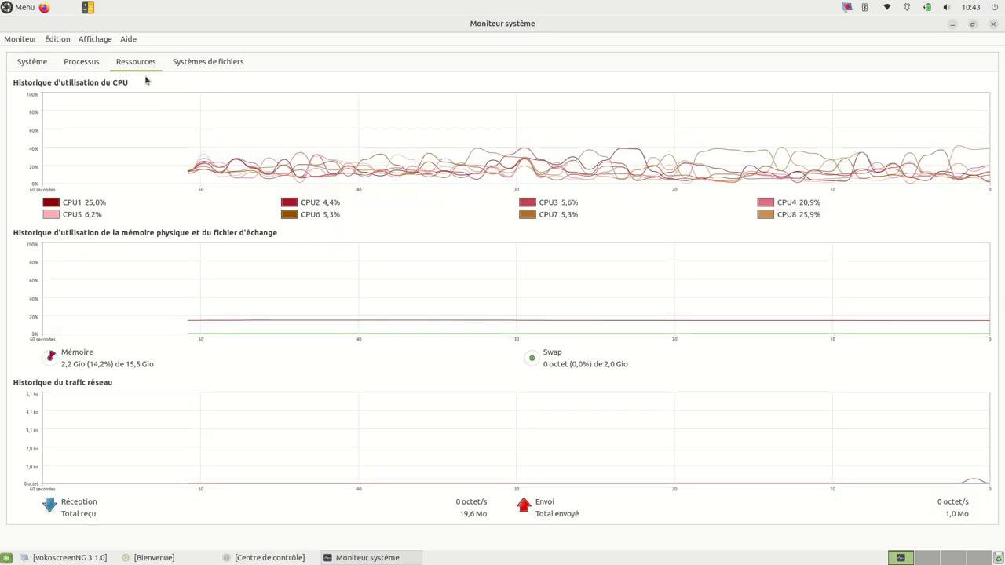
left_click(201, 62)
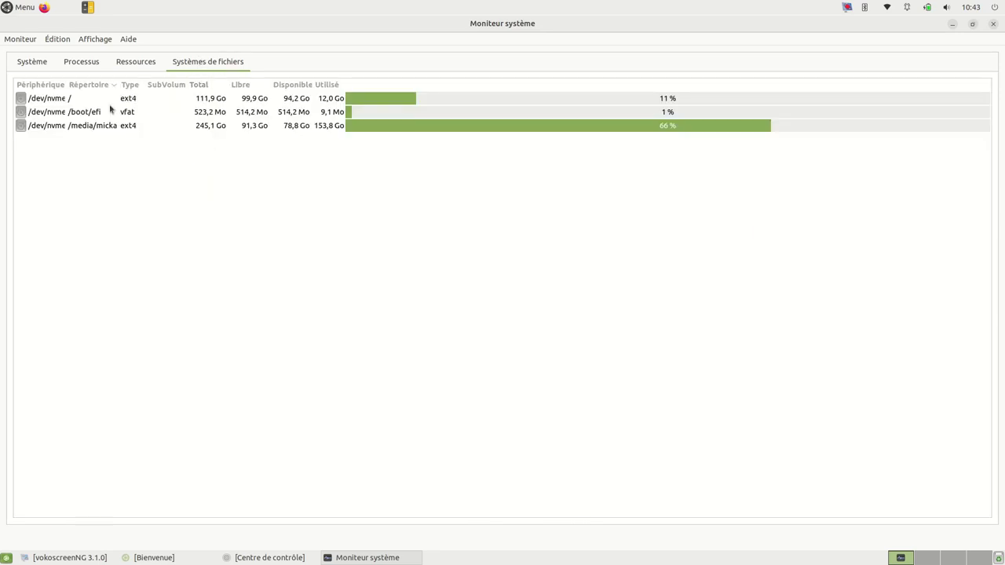
left_click(25, 64)
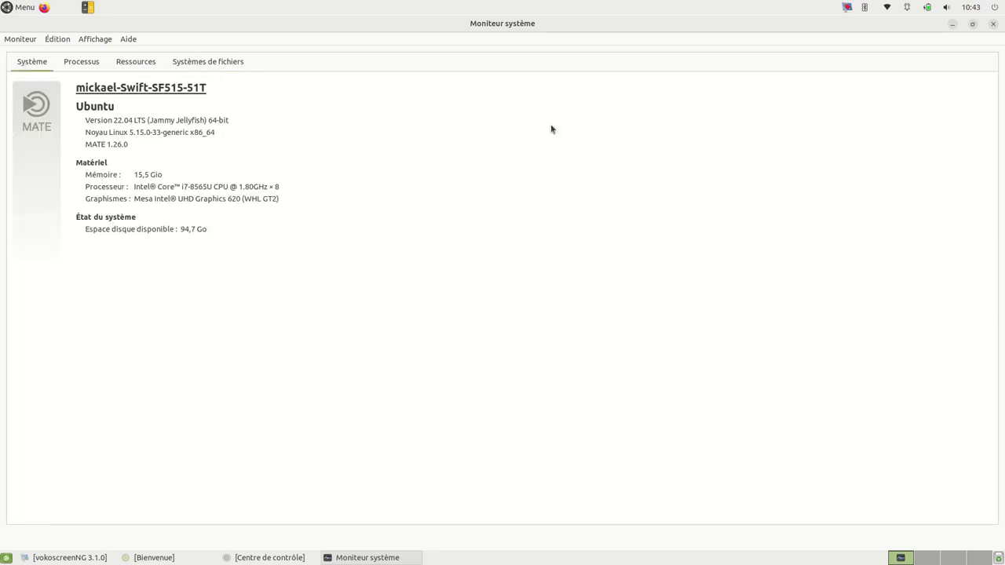
left_click(993, 24)
- Look through the Administration, Bureau, Graphisme and Internet applications, then launch the Caja file manager from Outils système
left_click(19, 7)
mouse_move(49, 122)
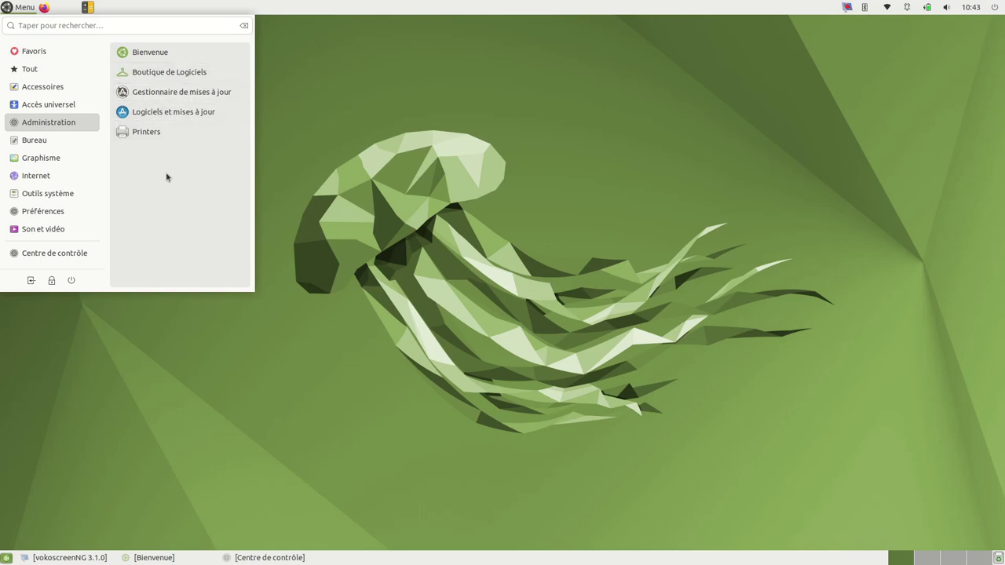
mouse_move(73, 138)
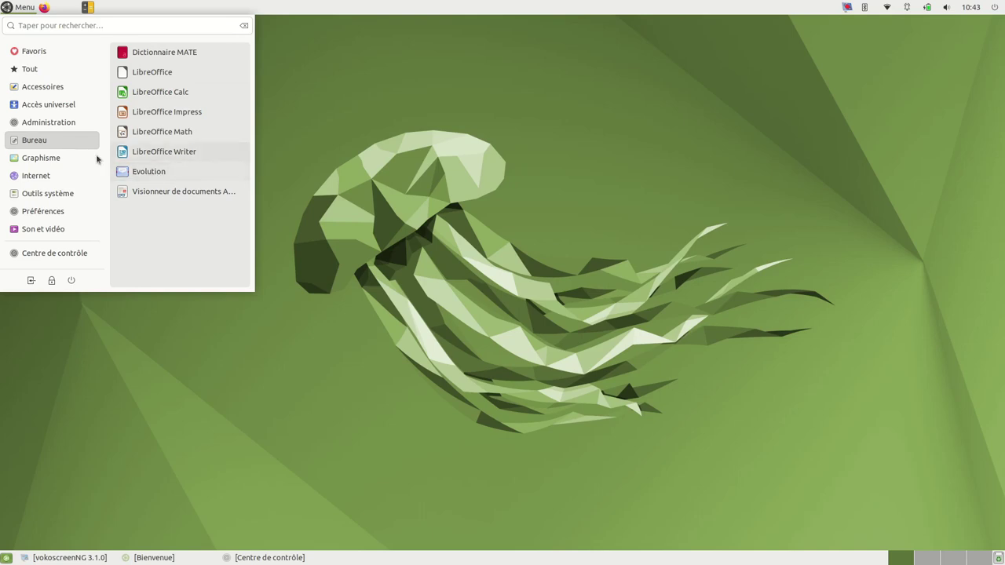
mouse_move(44, 162)
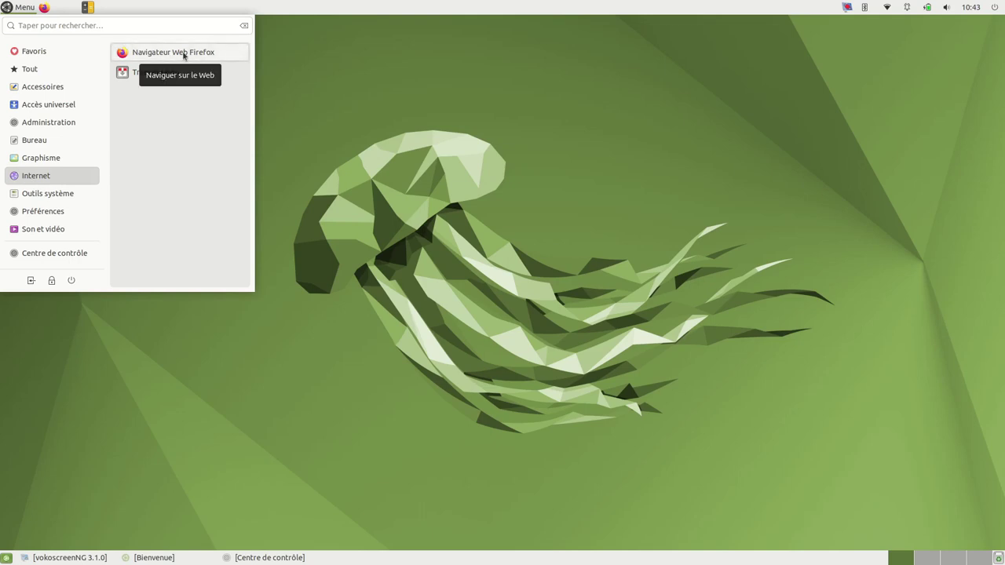
mouse_move(52, 196)
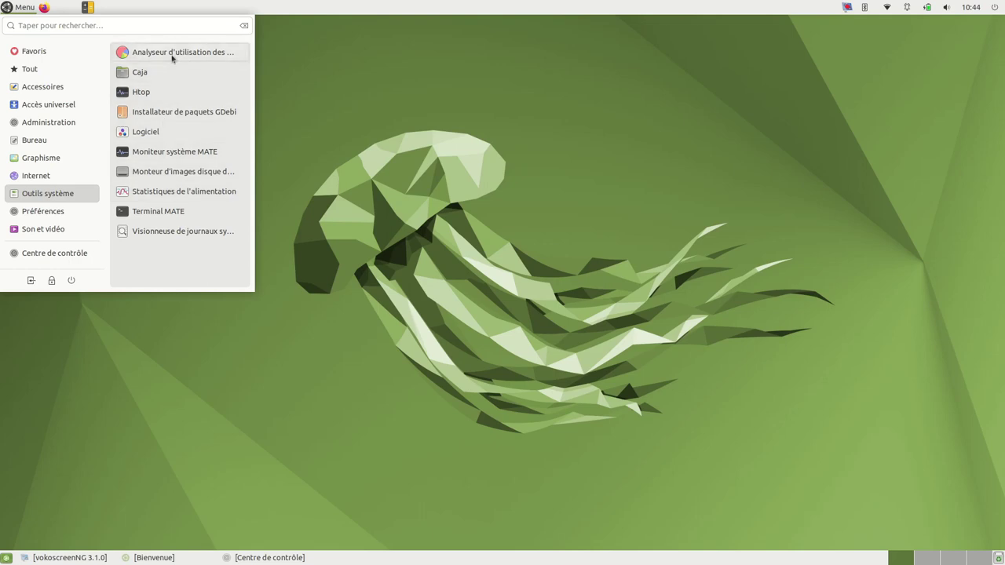
left_click(160, 74)
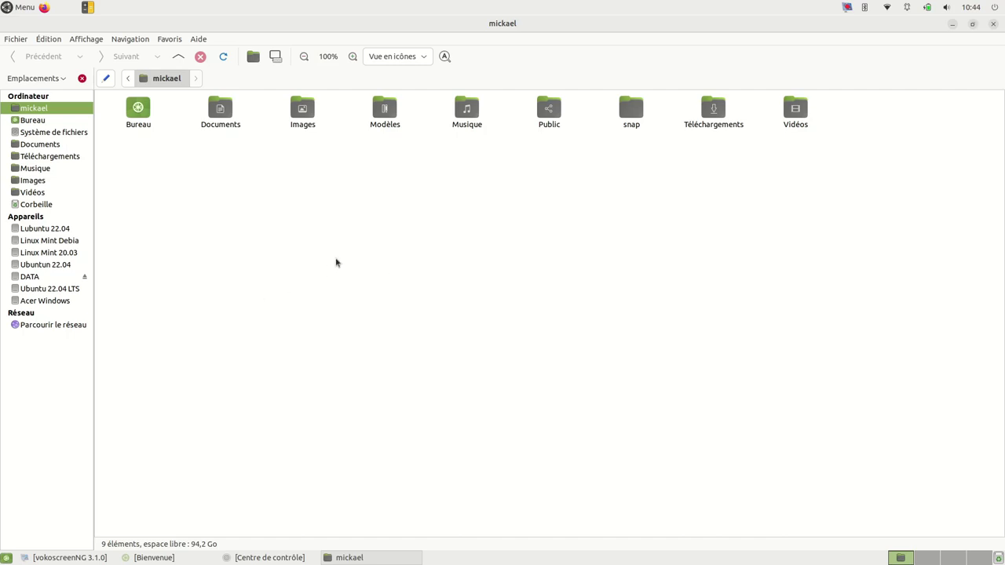
- Look over Caja's display and editing options, then open the Arrière-plans et emblèmes settings
left_click(80, 40)
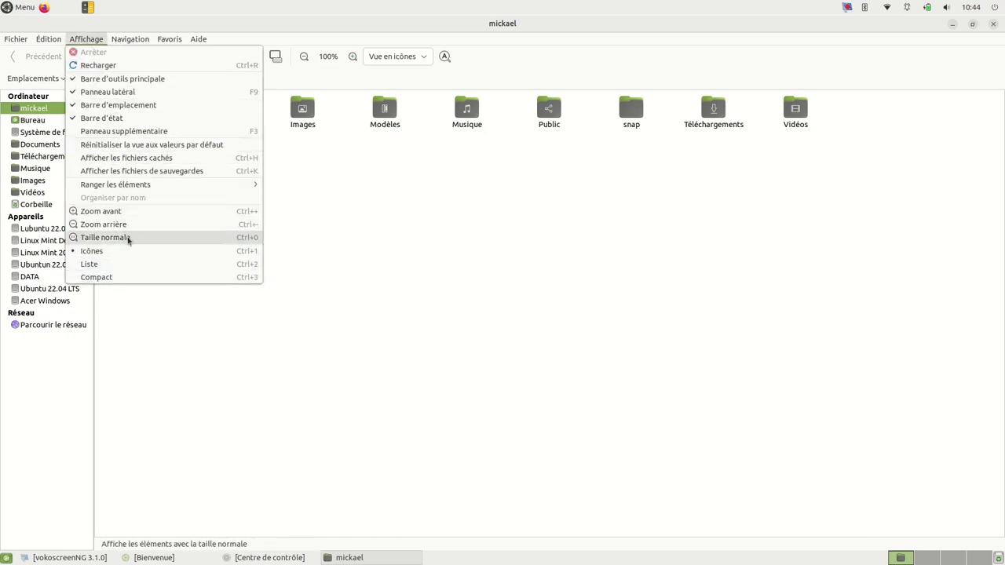
mouse_move(55, 43)
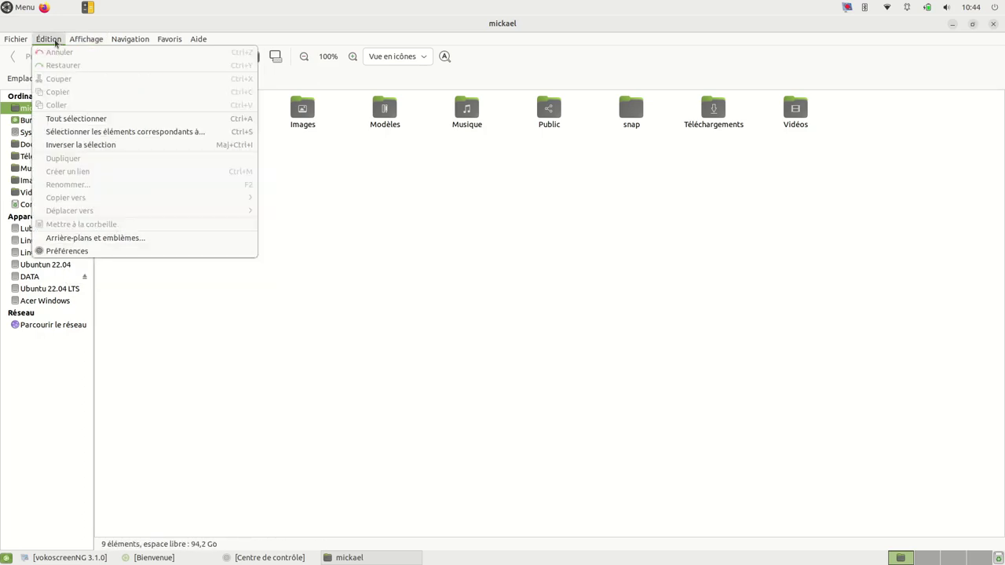
left_click(115, 238)
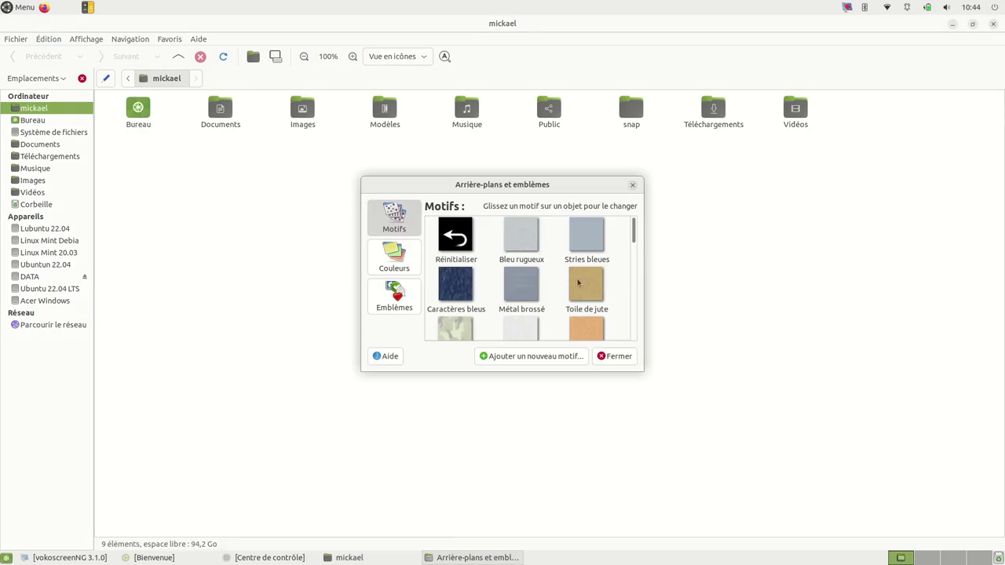
- Enlarge the Arrière-plans et emblèmes dialog and apply the Points pattern to the home folder's background
left_click_drag(513, 184, 511, 276)
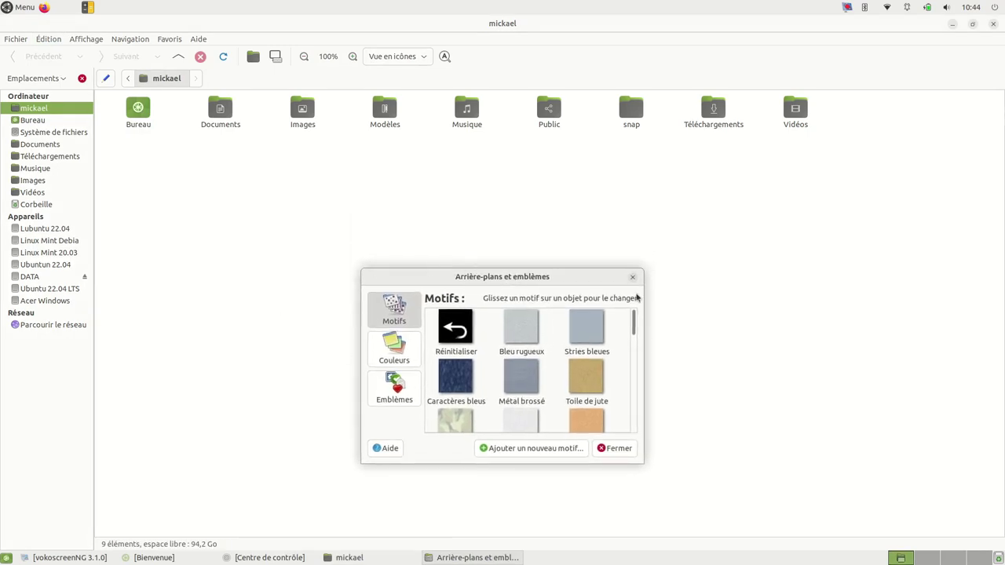
left_click_drag(637, 464, 870, 493)
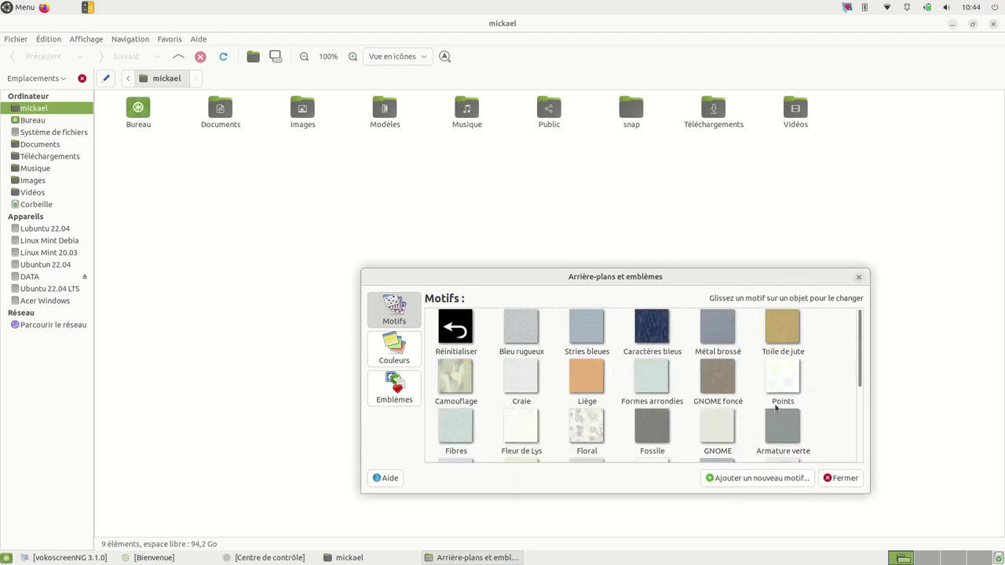
left_click_drag(634, 270, 563, 203)
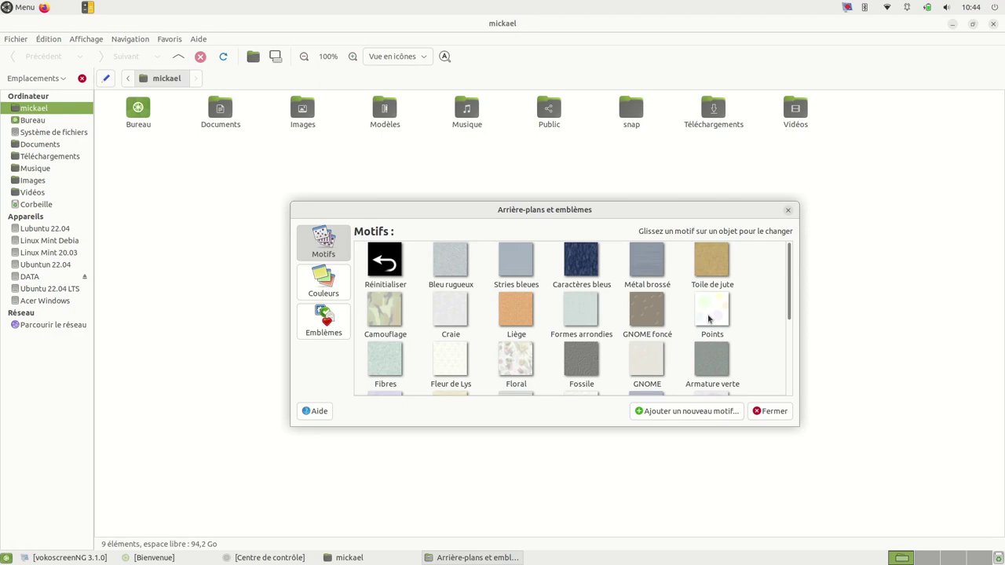
left_click_drag(715, 313, 861, 221)
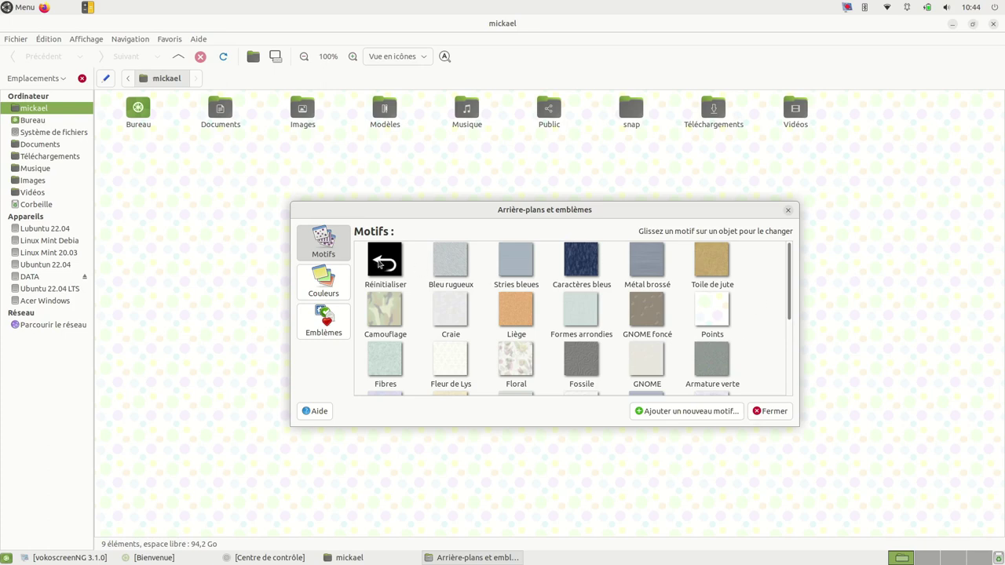
left_click_drag(379, 264, 381, 263)
left_click_drag(776, 282, 804, 260)
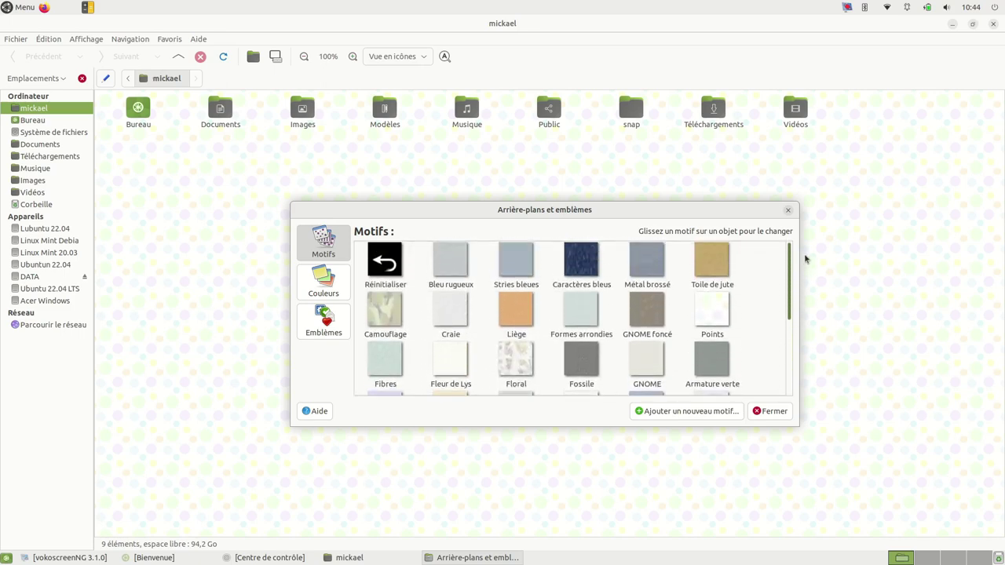
- Try the Mousse de mer colour on the home folder's background, and replace it with Blanc
left_click(318, 288)
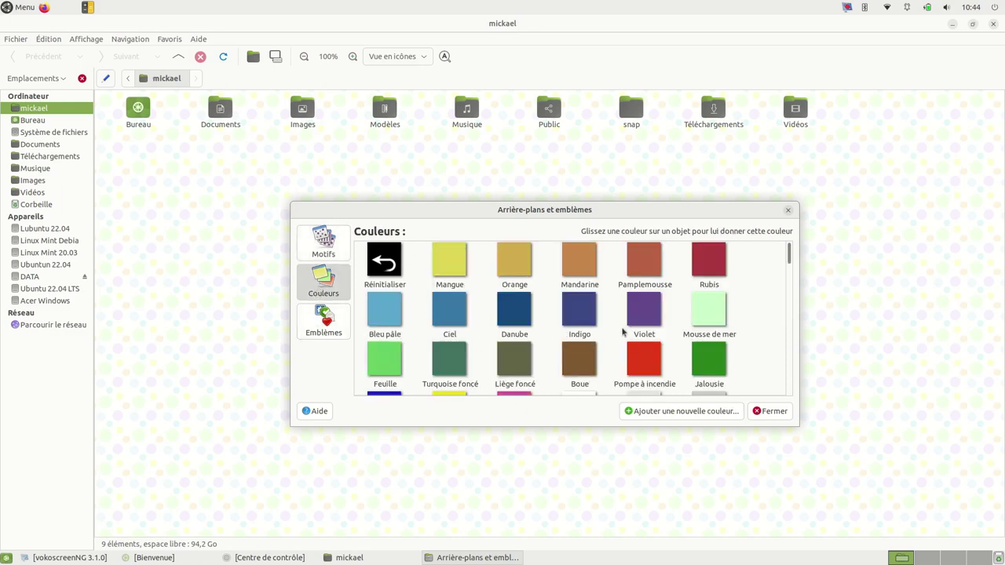
left_click_drag(697, 316, 871, 280)
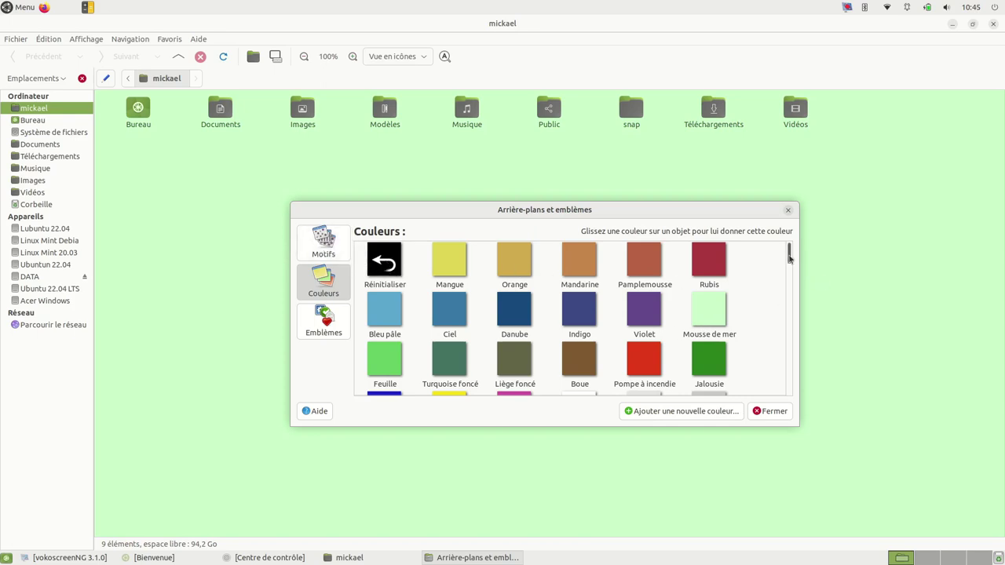
scroll(780, 280, "down", 3)
scroll(723, 292, "up", 1)
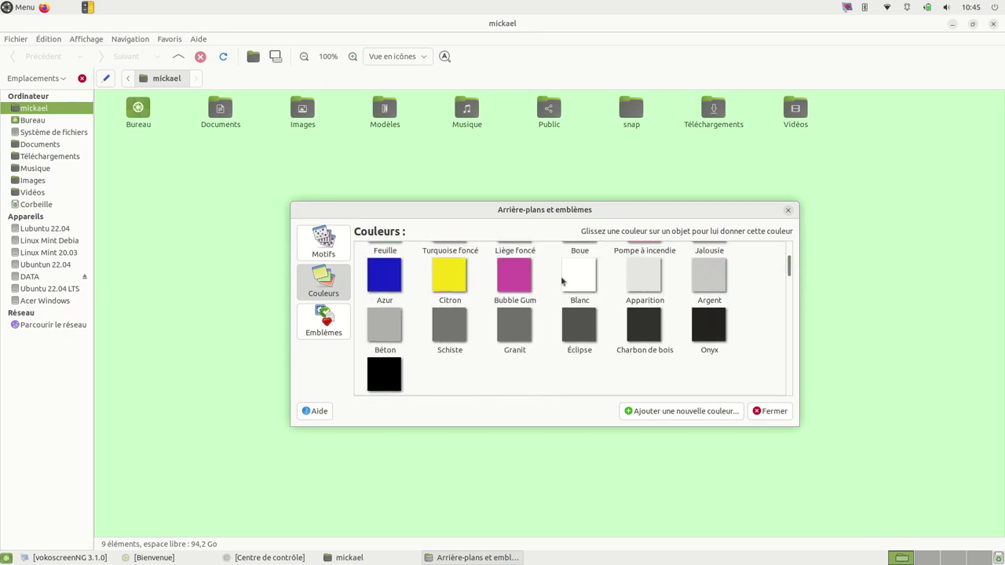
left_click_drag(582, 276, 853, 288)
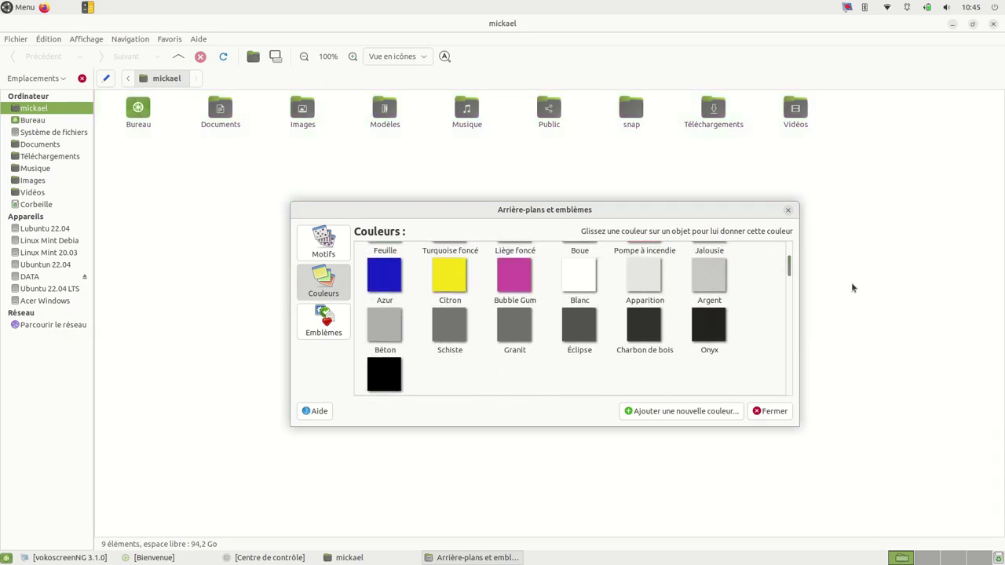
- Add the camera emblem to the Images folder and the multimedia emblem to the Musique folder, and close the dialog
left_click(320, 324)
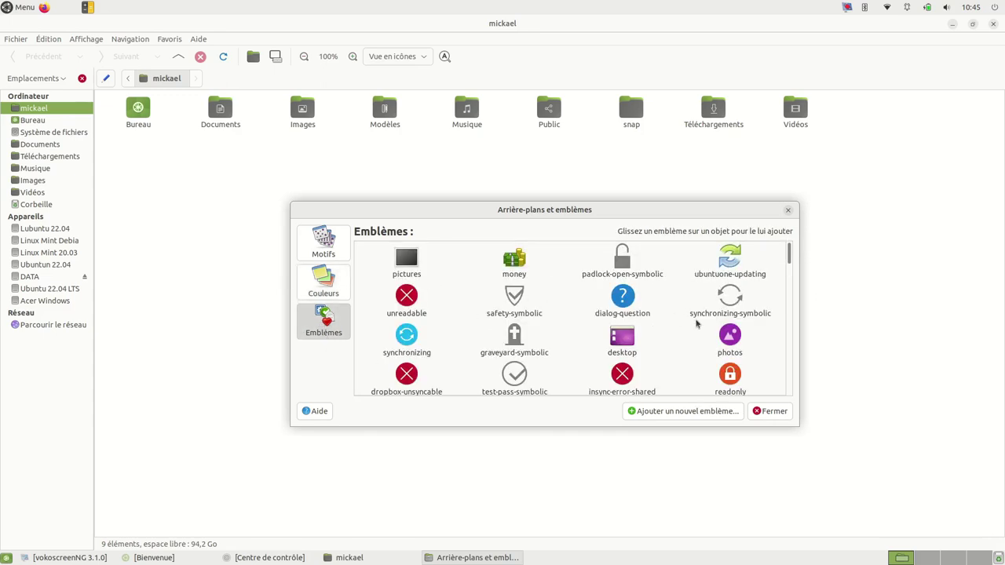
scroll(695, 324, "down", 1)
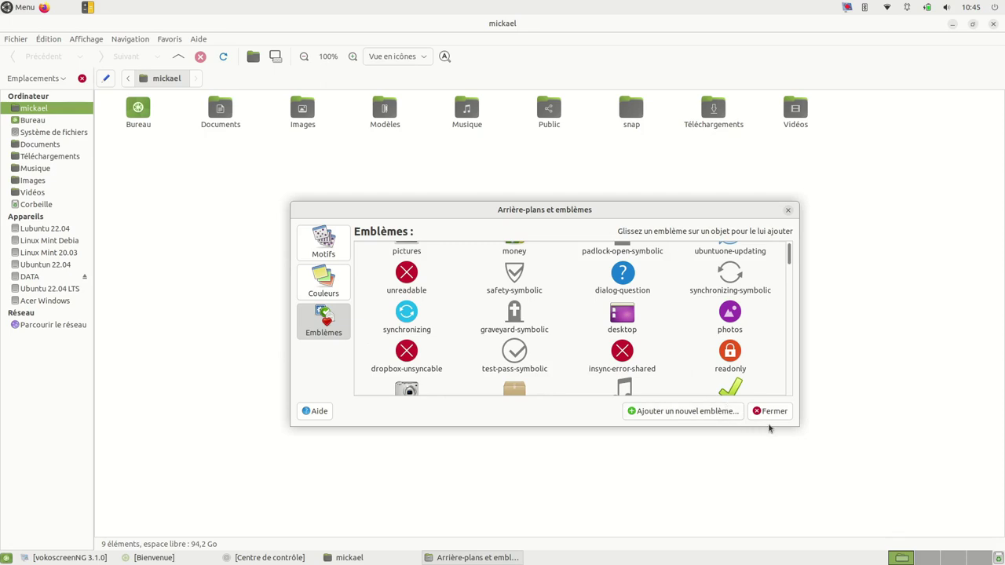
left_click_drag(793, 425, 873, 509)
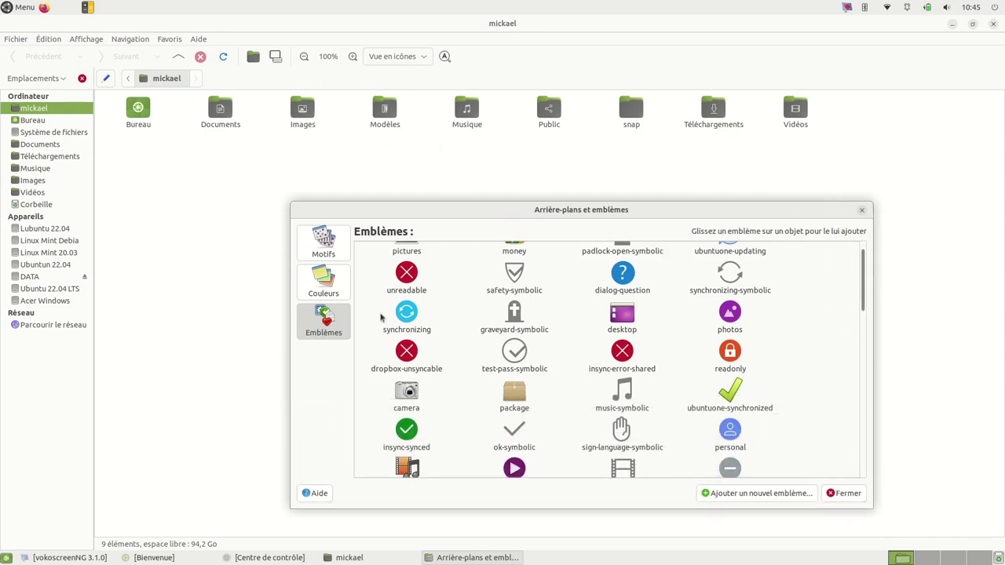
left_click_drag(408, 400, 311, 118)
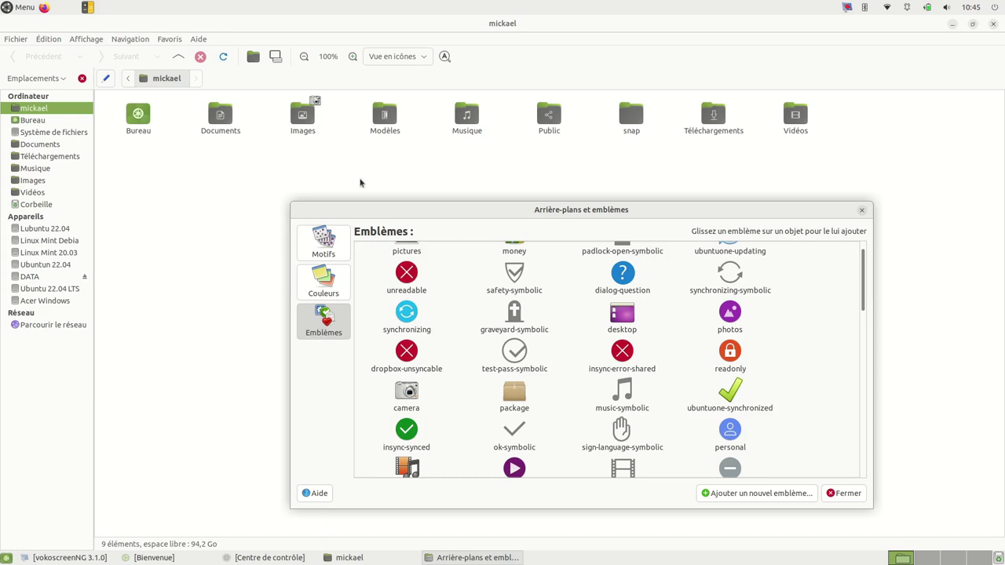
left_click_drag(403, 467, 471, 126)
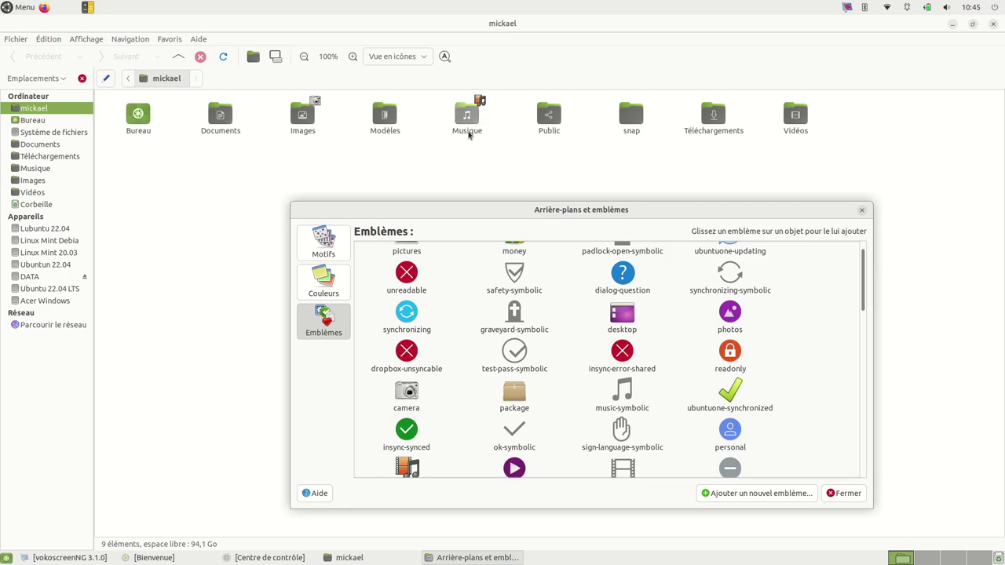
left_click(844, 494)
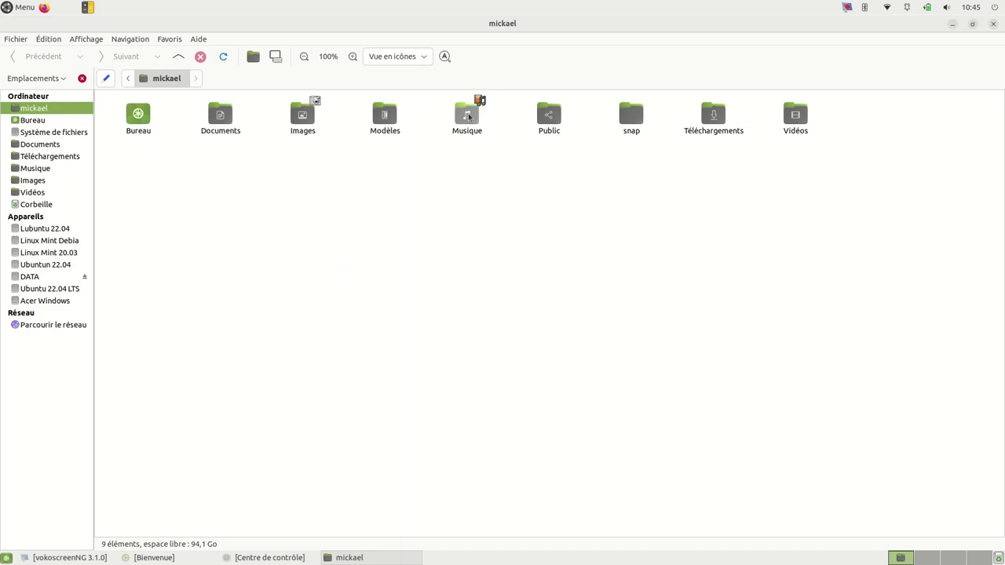
- Remove the multimedia emblem in the Musique folder's properties, and review the folder's permissions before closing the properties
right_click(468, 116)
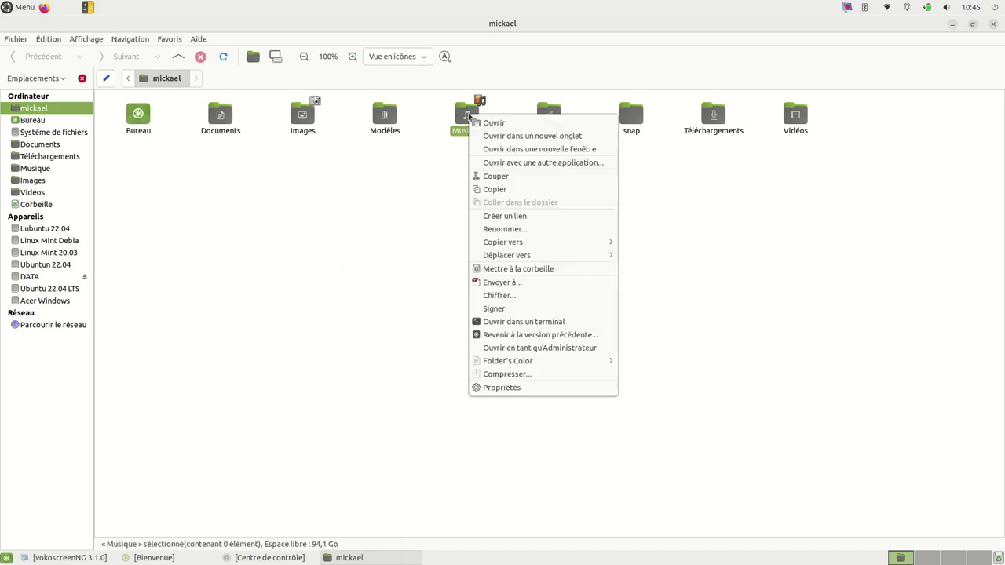
left_click(500, 388)
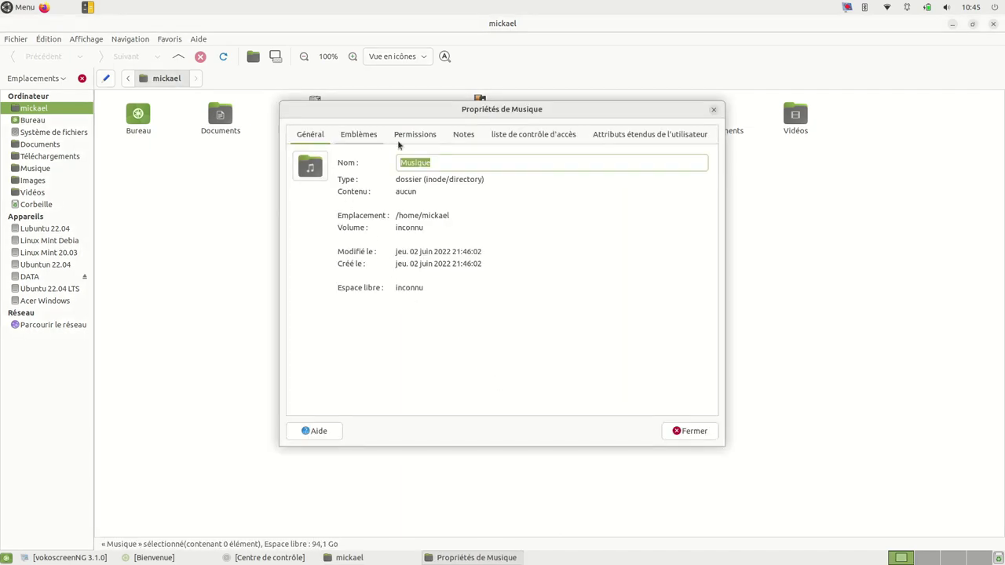
left_click(340, 138)
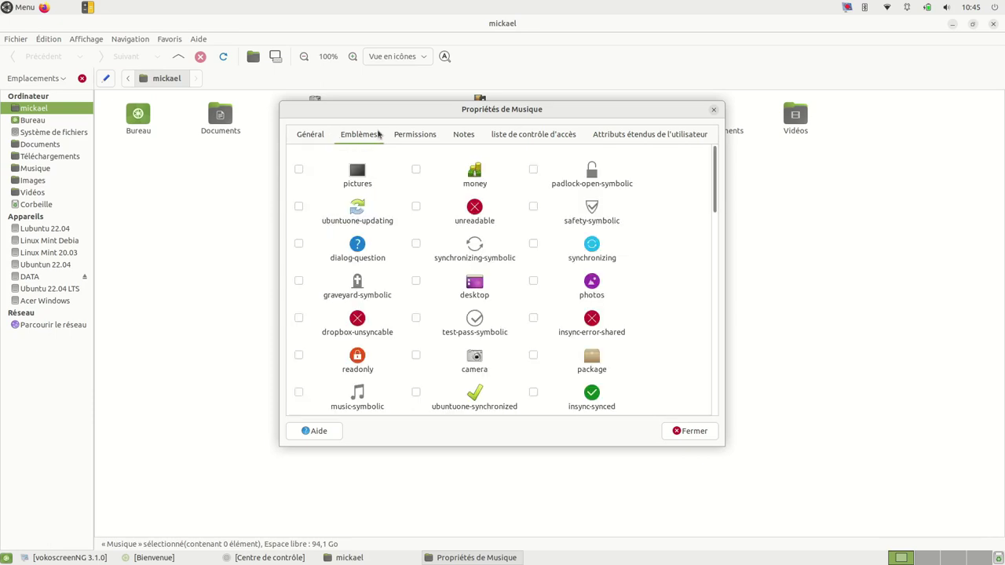
scroll(474, 244, "down", 5)
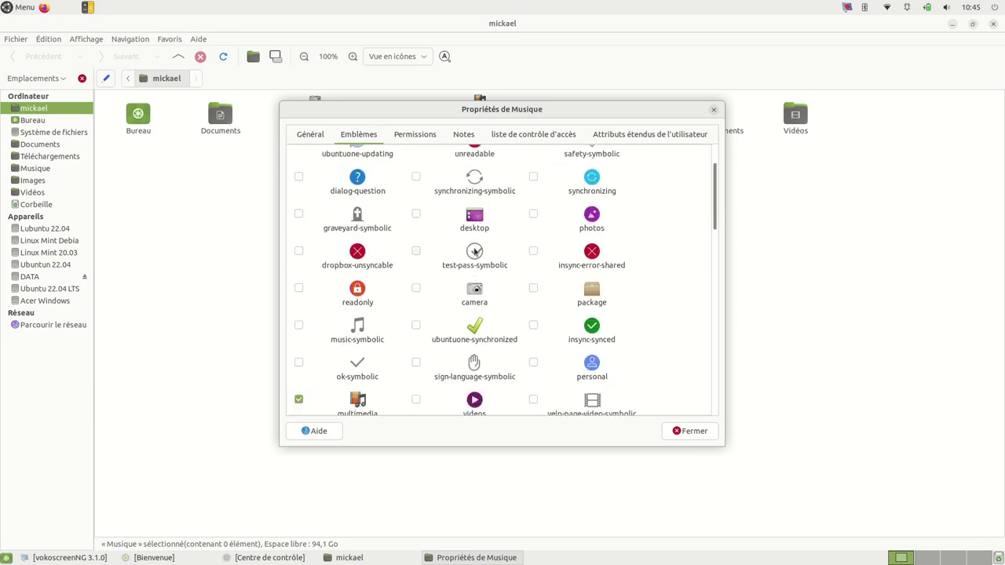
left_click(298, 264)
left_click_drag(484, 115, 500, 209)
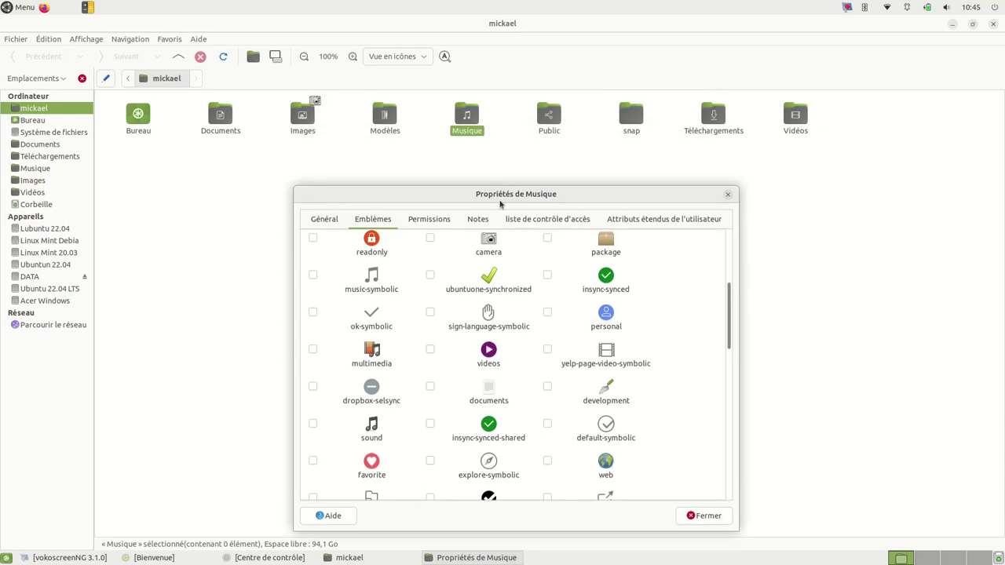
left_click(431, 227)
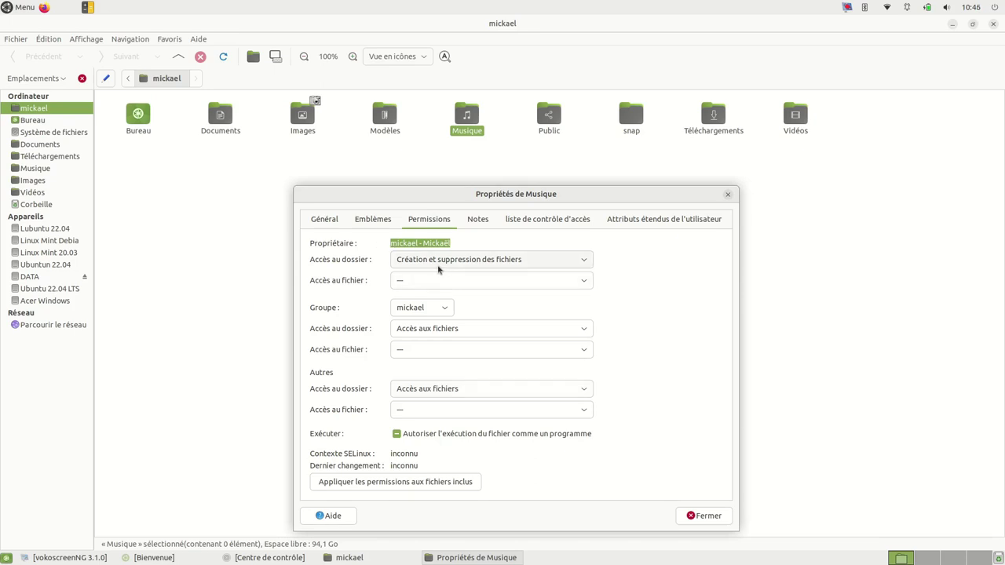
left_click(704, 516)
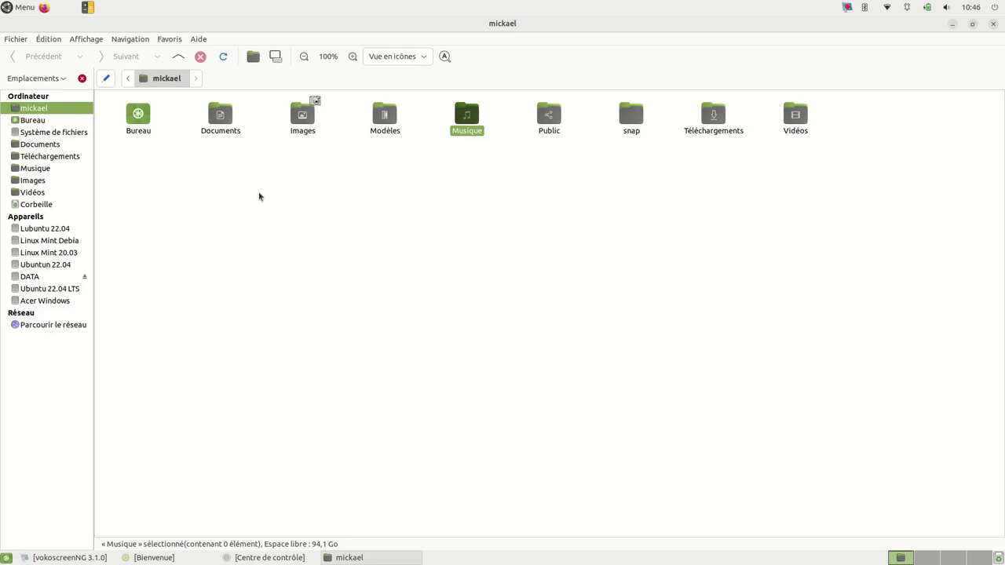
- Browse to the boot folder in Système de fichiers and try to open its efi folder, returning to boot
left_click(54, 132)
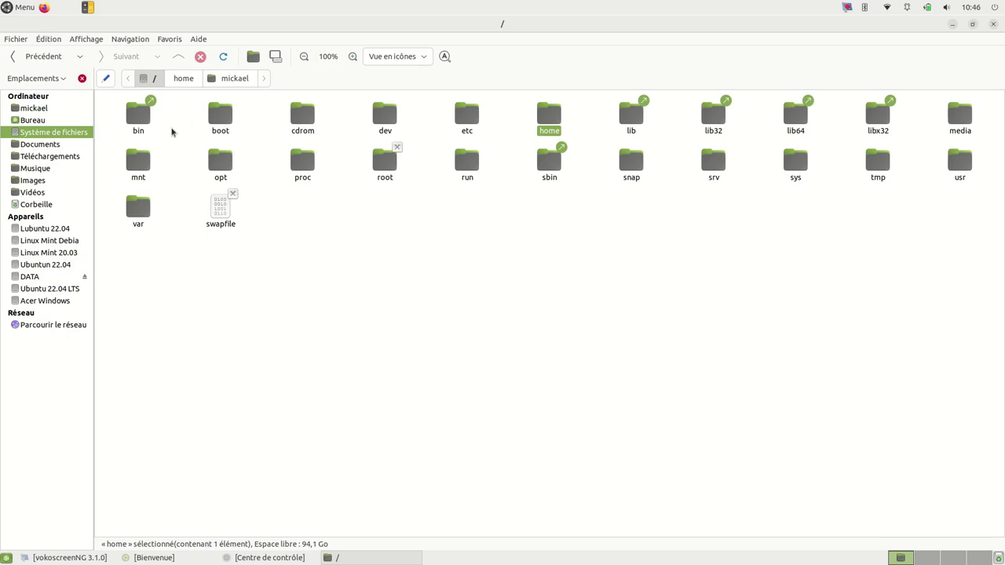
double_click(222, 116)
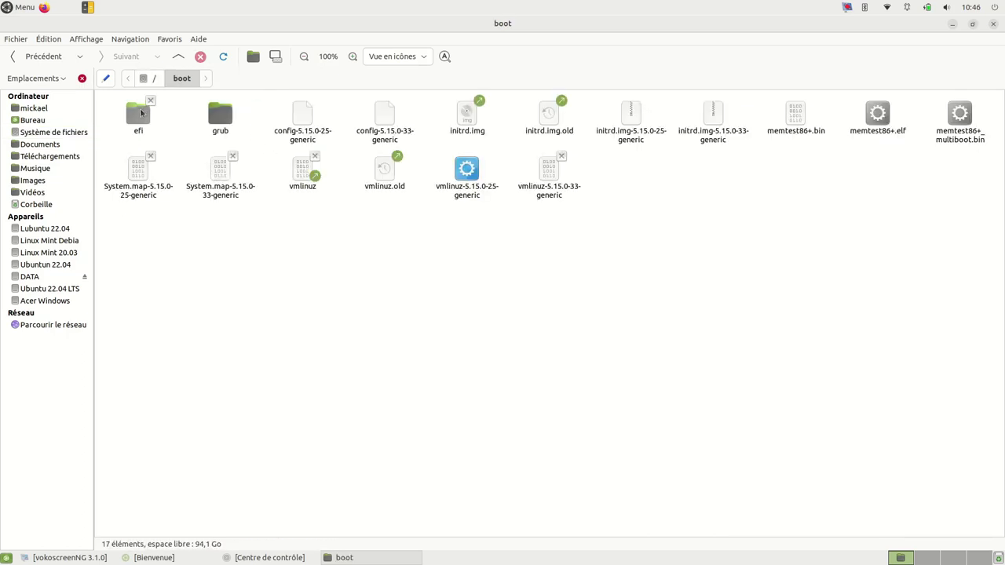
double_click(140, 109)
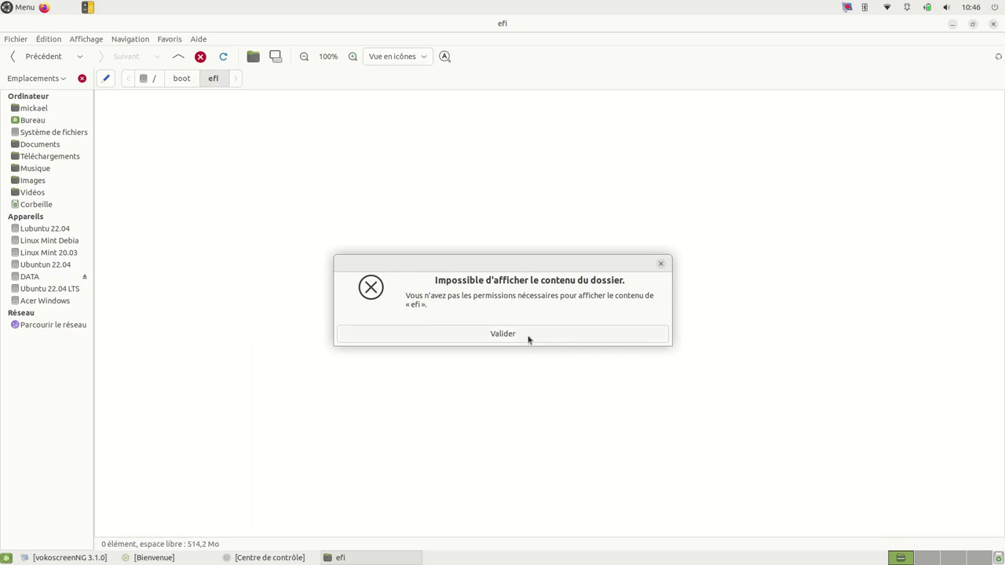
left_click(529, 337)
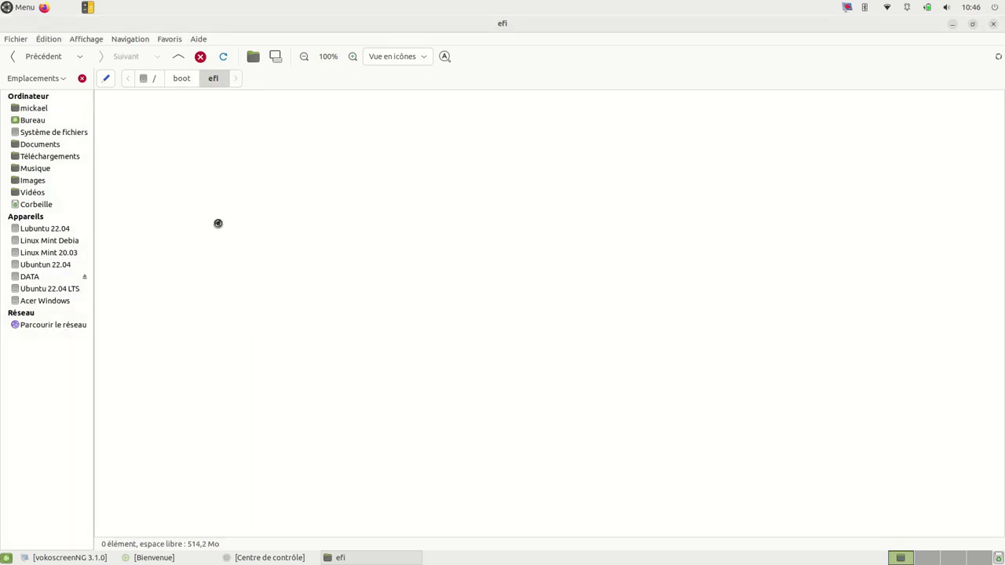
left_click(184, 79)
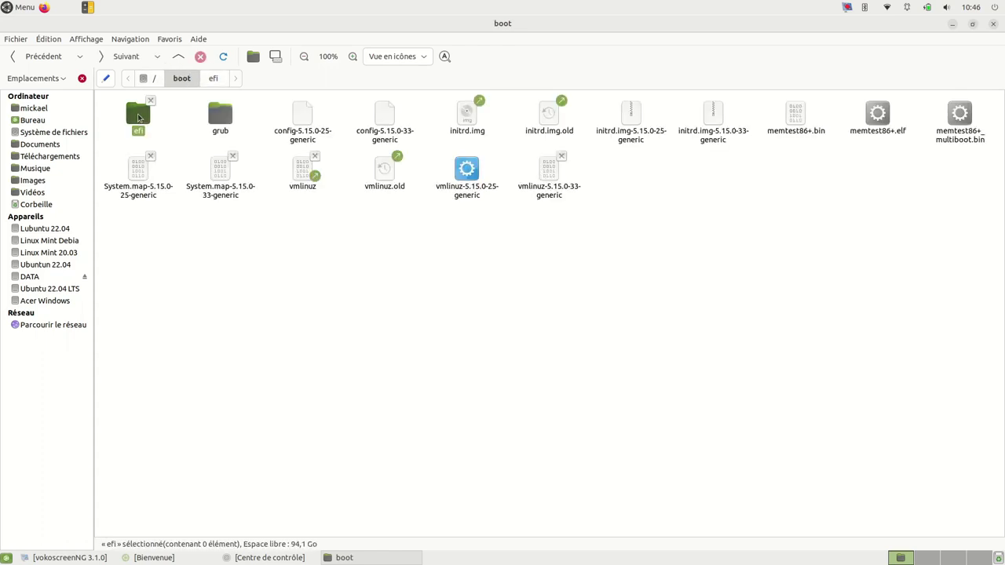
- Open the efi folder as administrator, accepting the warning and entering the account password, and open its EFI subfolder
right_click(138, 116)
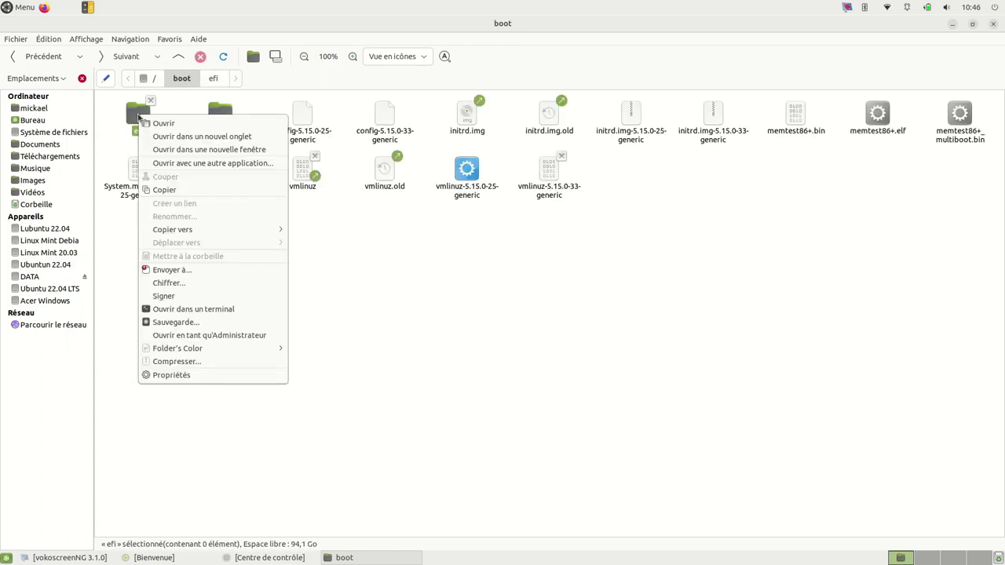
left_click(195, 336)
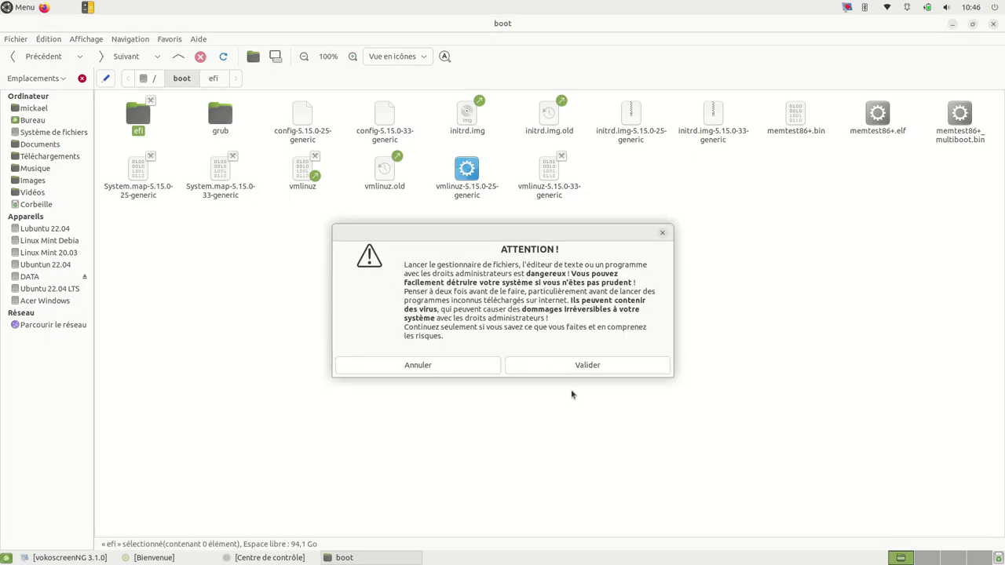
left_click(608, 367)
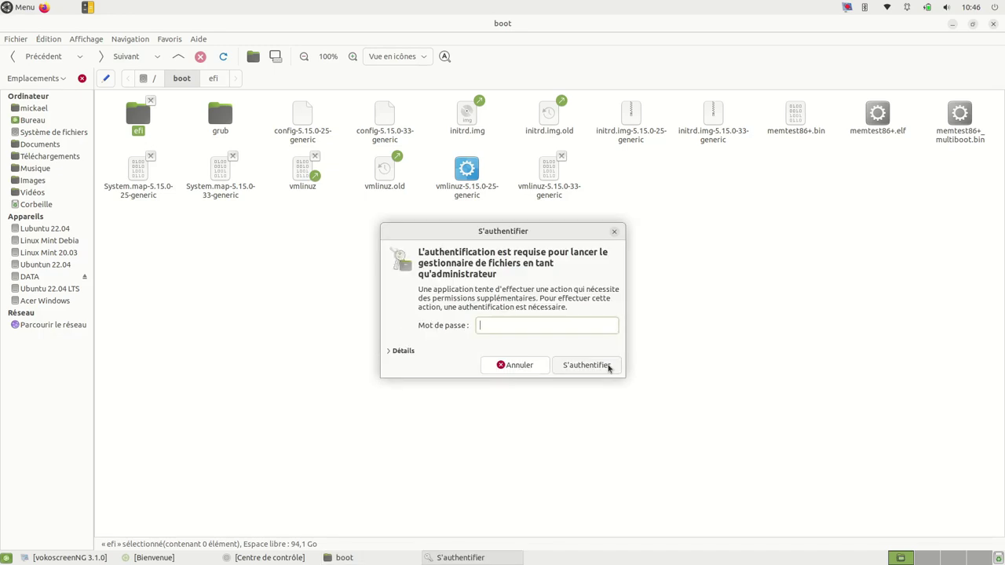
key("Return")
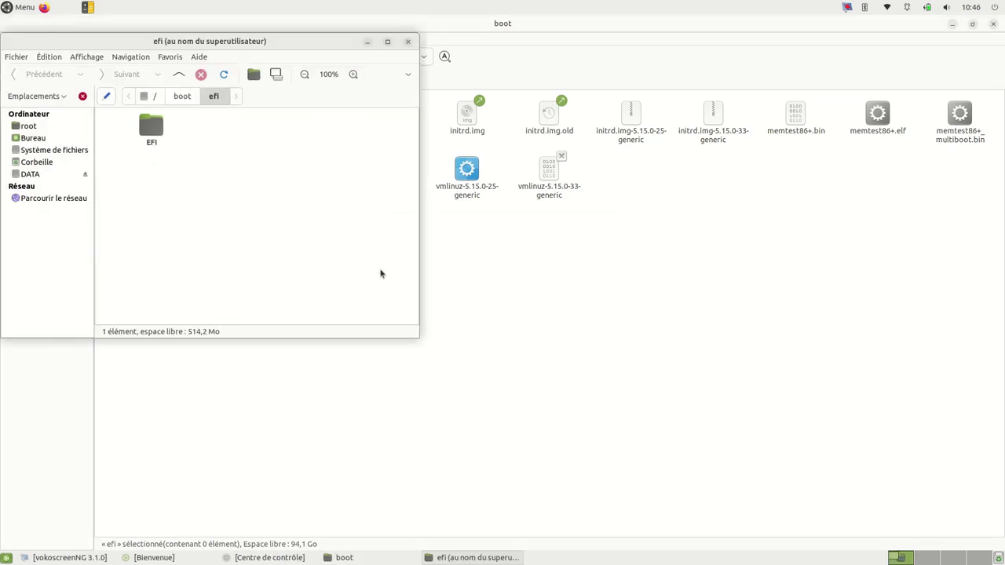
double_click(150, 134)
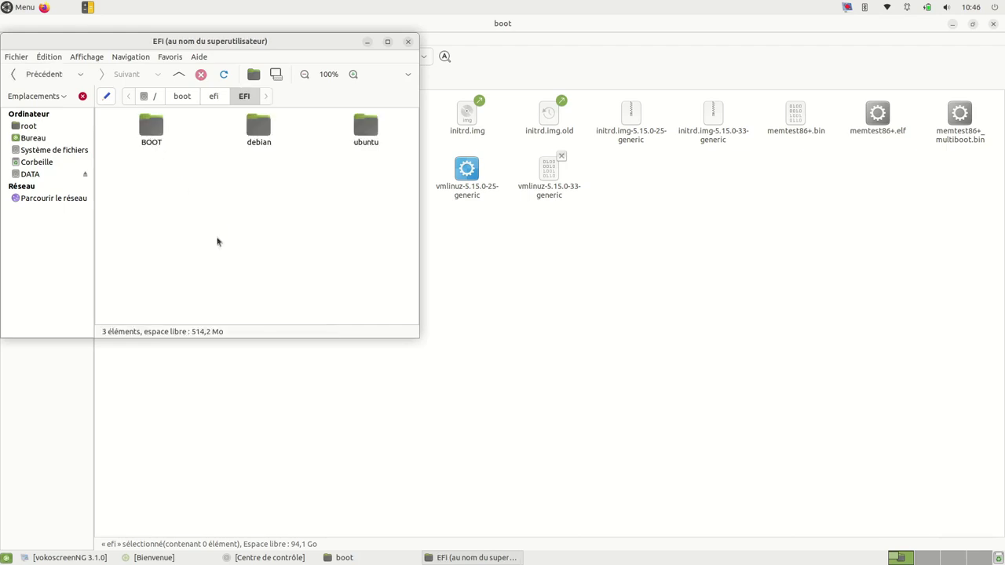
- Maximize the EFI folder window and permanently delete the BOOT folder from /boot/efi/EFI
left_click(389, 41)
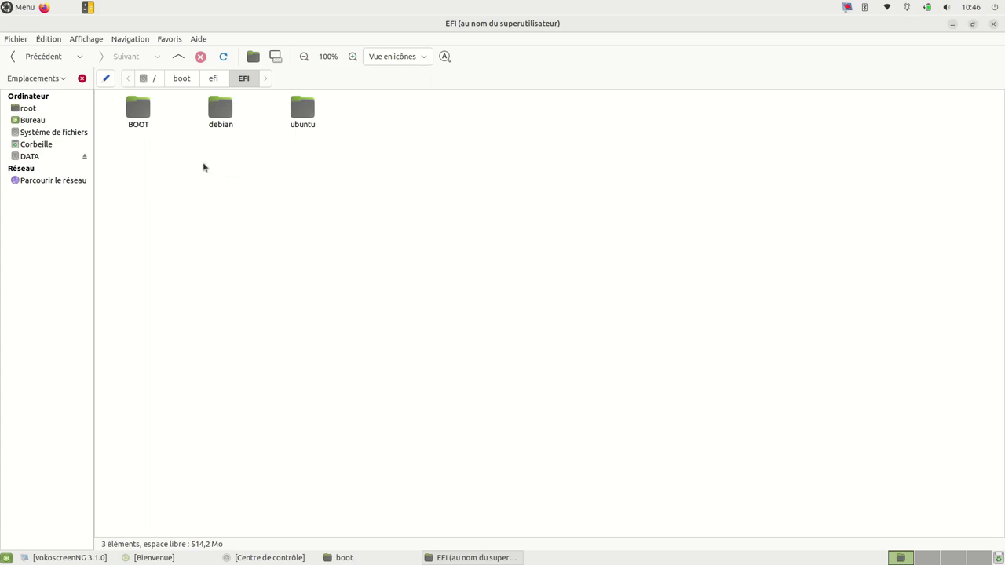
left_click_drag(111, 102, 141, 143)
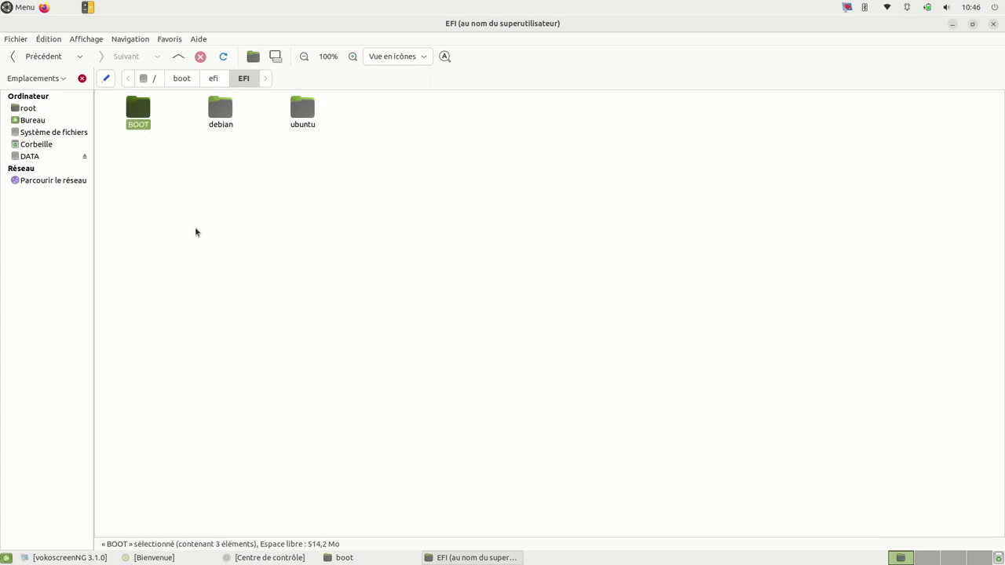
key("shift+Delete")
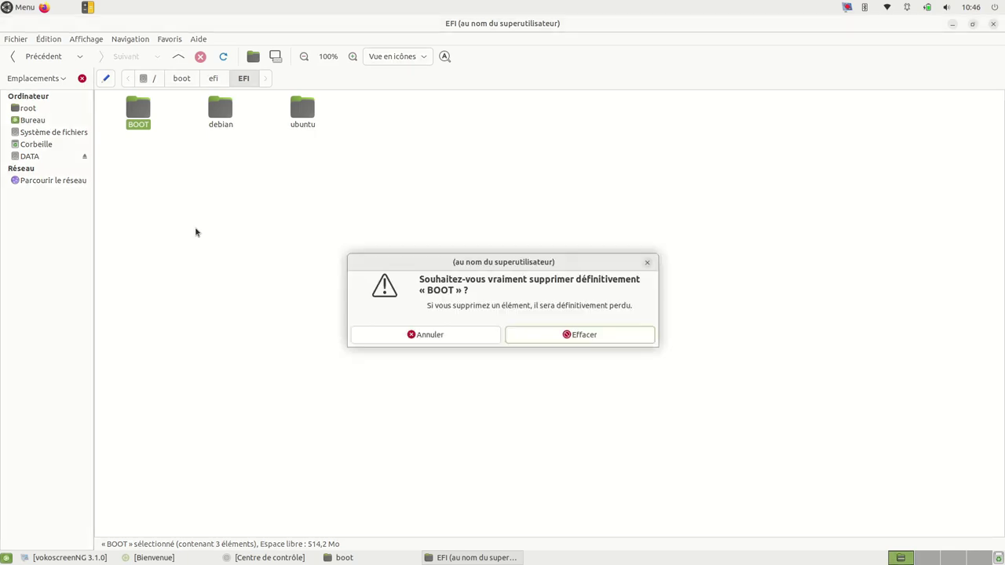
left_click(608, 336)
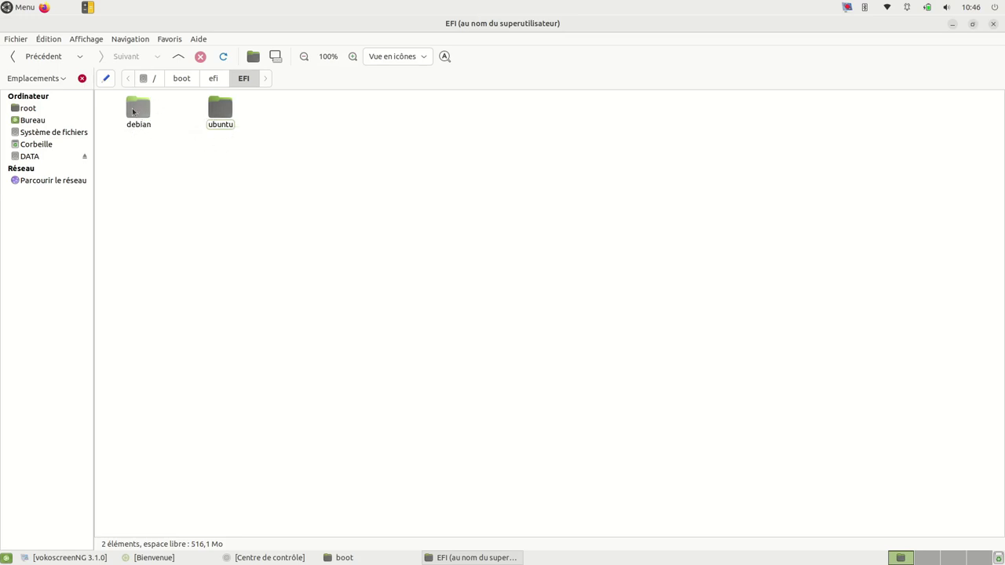
- Examine the permissions of the ubuntu folder in its properties and close the dialog
left_click(223, 115)
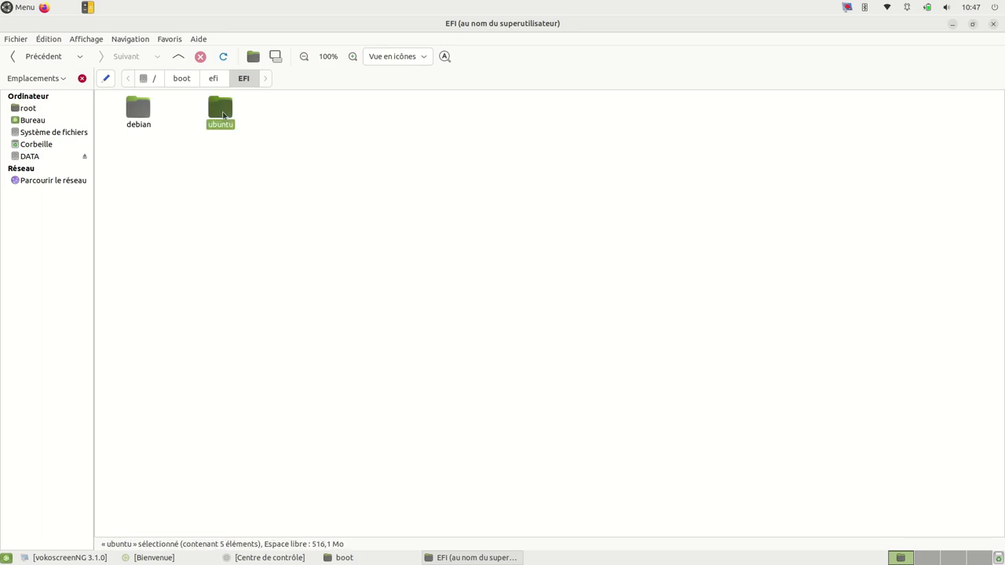
right_click(223, 115)
left_click(285, 375)
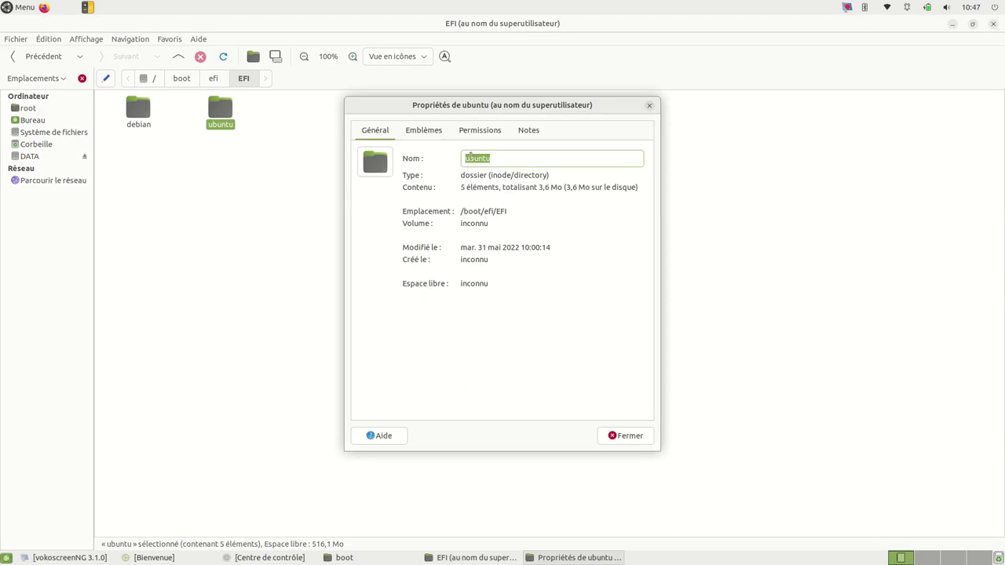
left_click(471, 130)
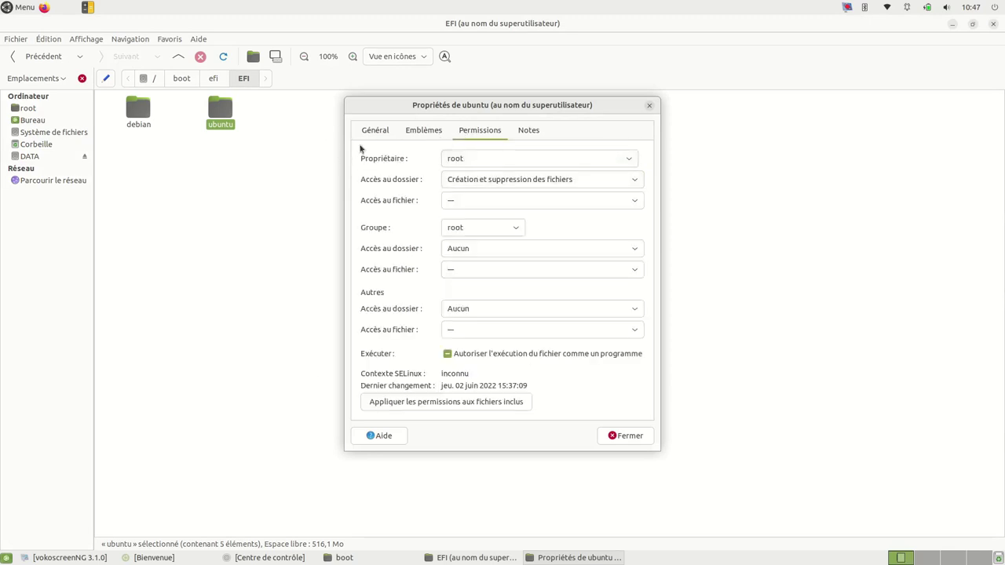
left_click(626, 436)
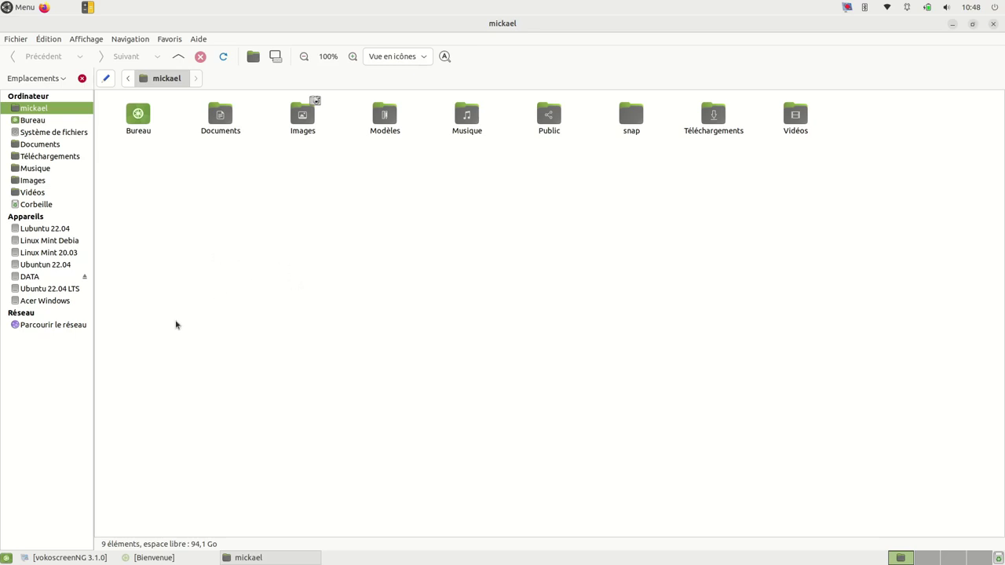
- Create a link to the Montage Préparation folder located in VIDEOS on the DATA drive
left_click(32, 276)
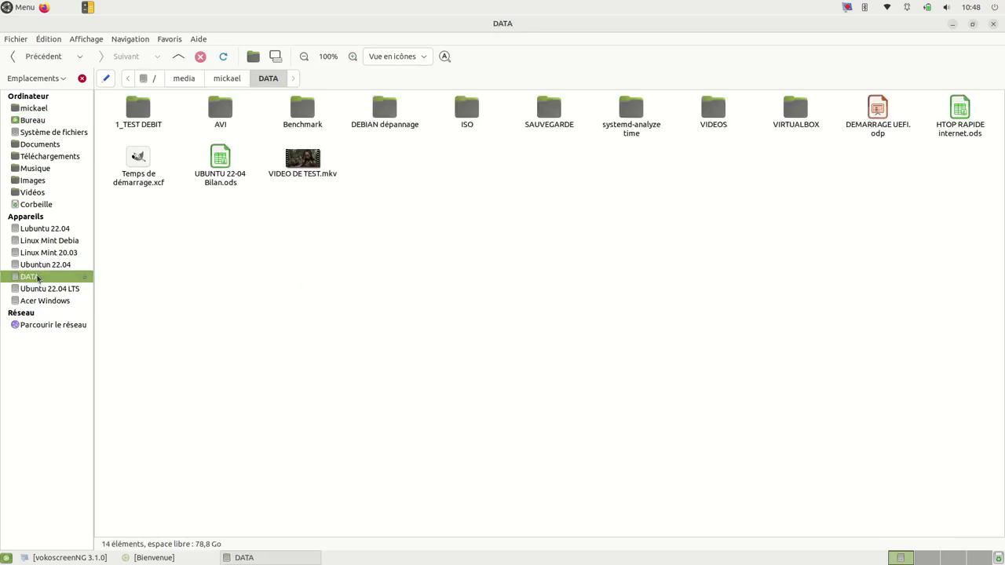
double_click(713, 110)
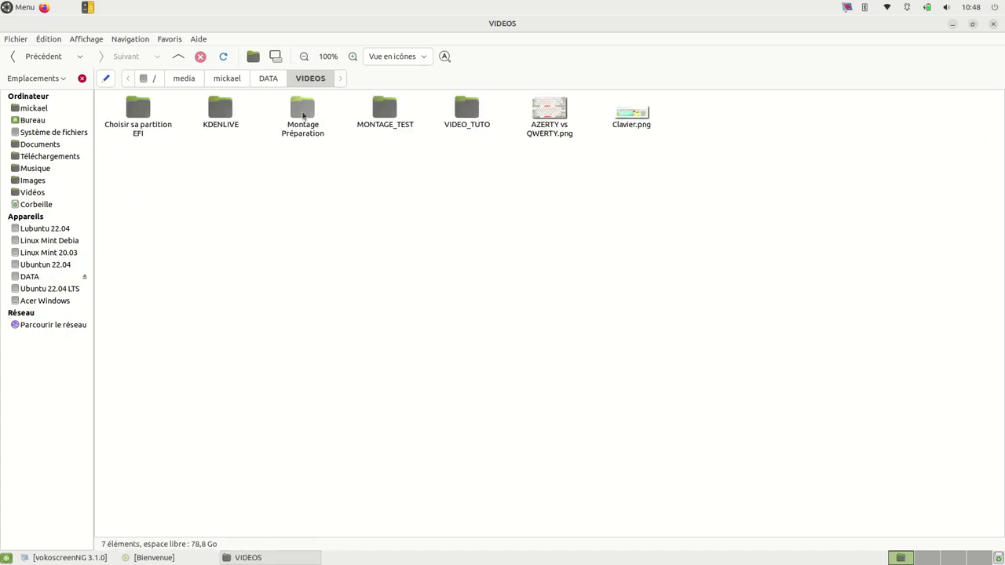
left_click(303, 116)
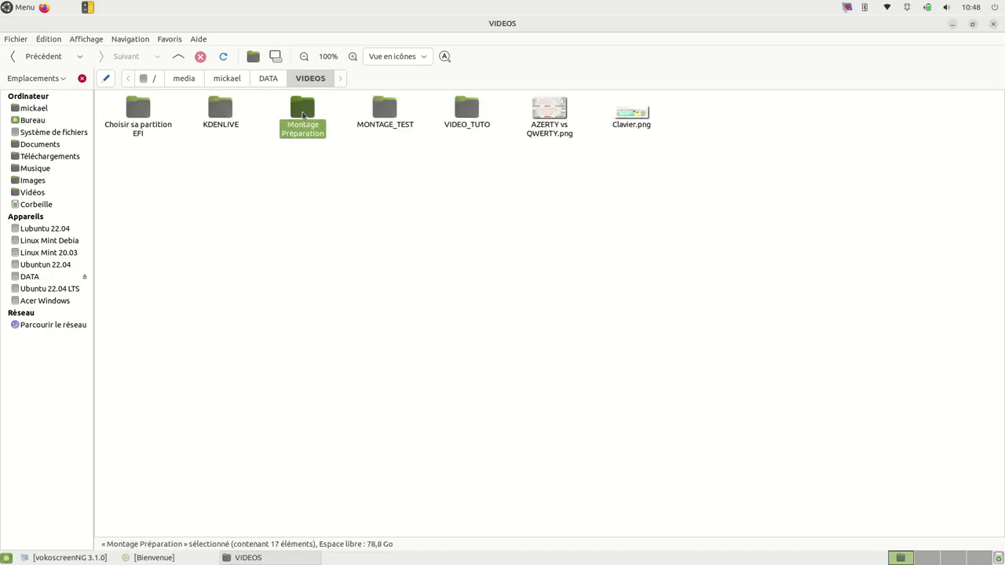
right_click(303, 115)
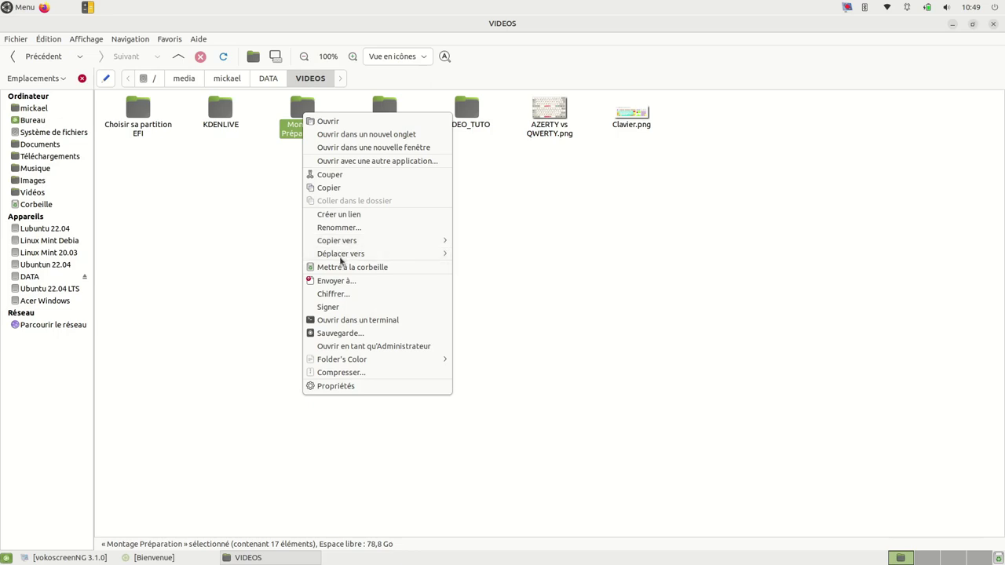
left_click(343, 216)
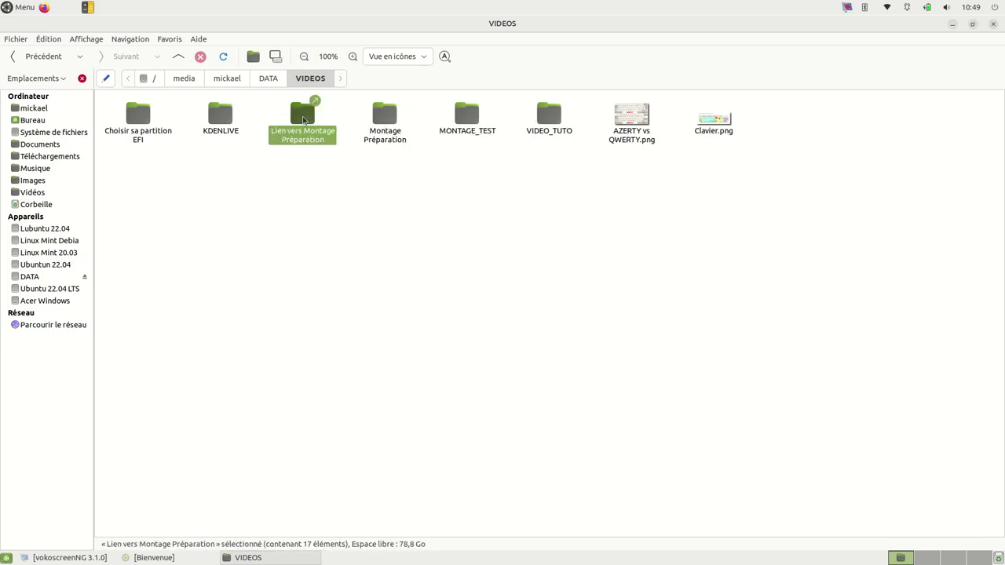
- Move the new Montage Préparation link to the Bureau folder and open it from the desktop
right_click(303, 119)
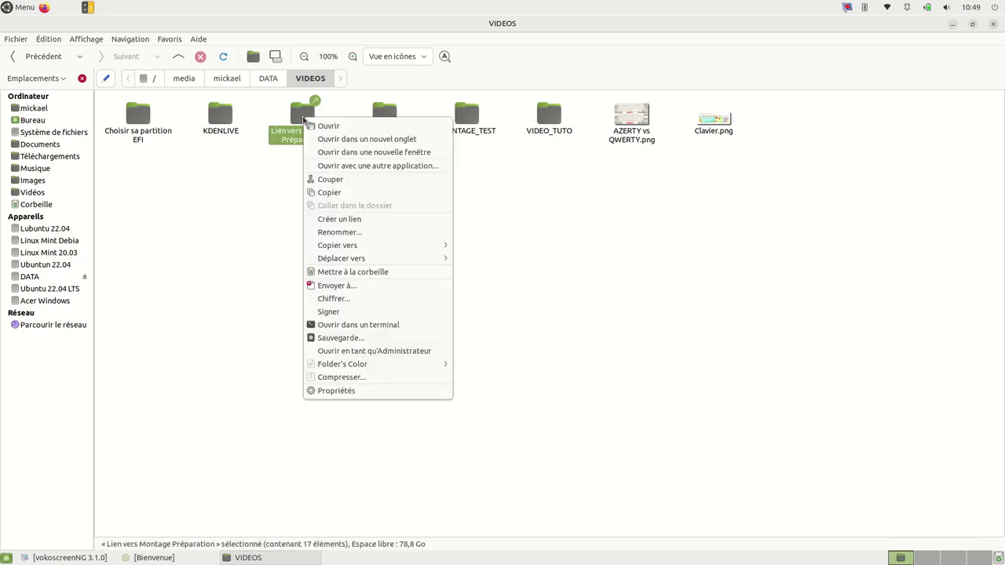
left_click(322, 179)
left_click(32, 119)
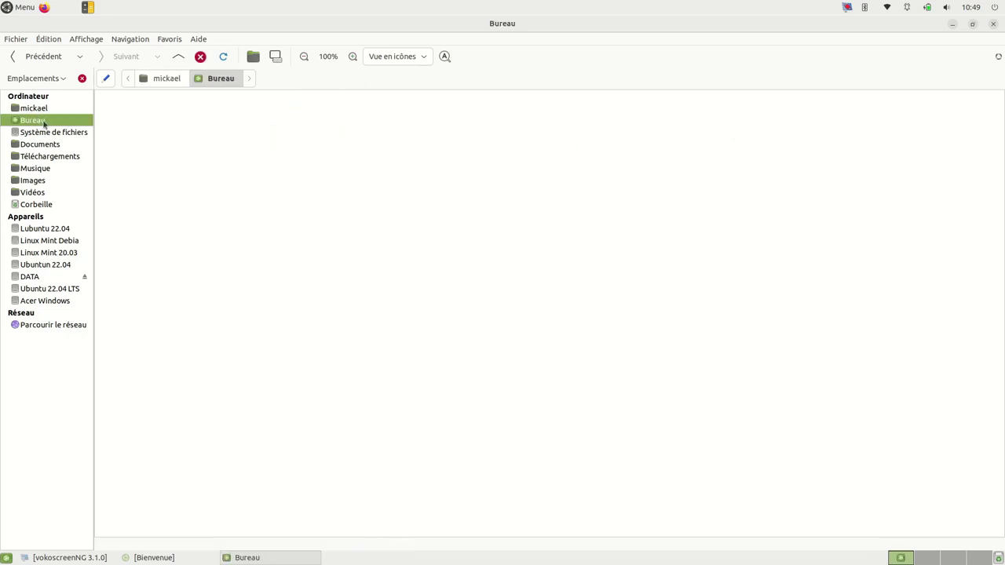
right_click(135, 164)
mouse_move(160, 187)
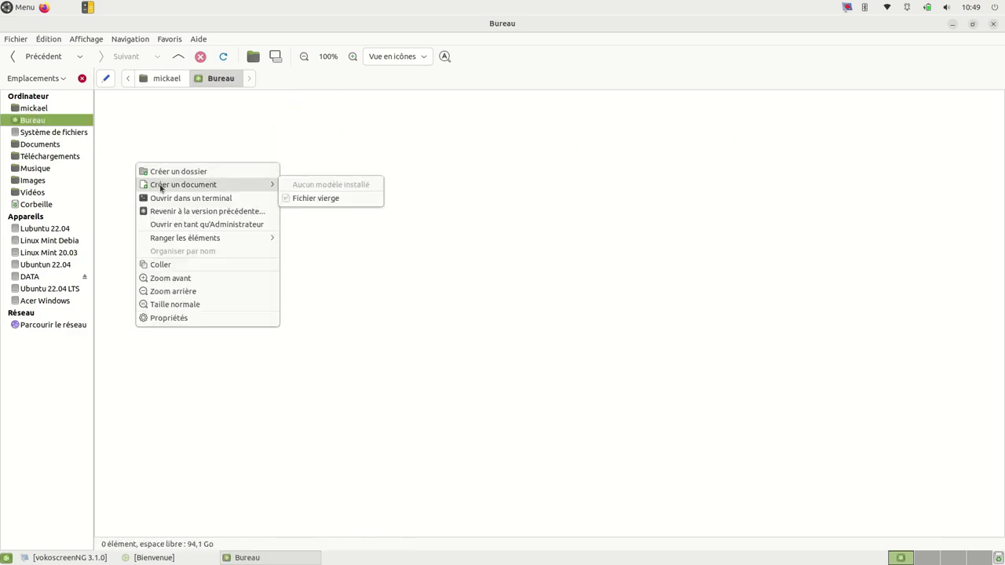
left_click(166, 264)
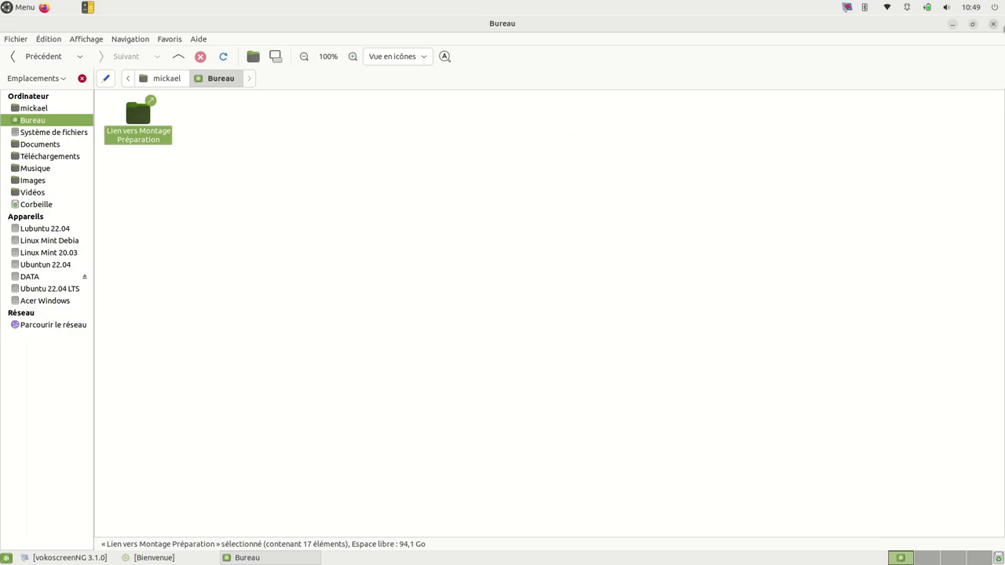
left_click(992, 24)
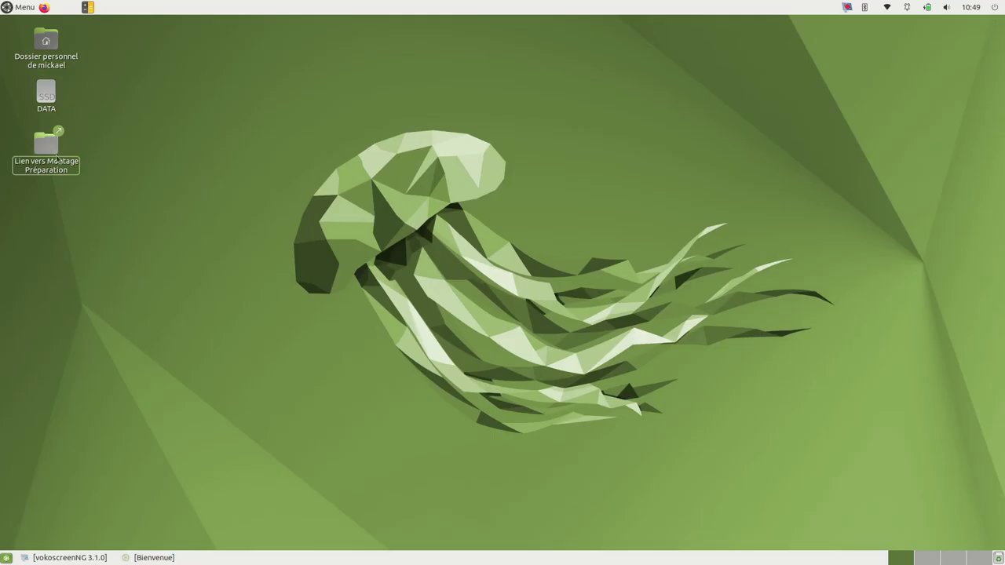
double_click(48, 152)
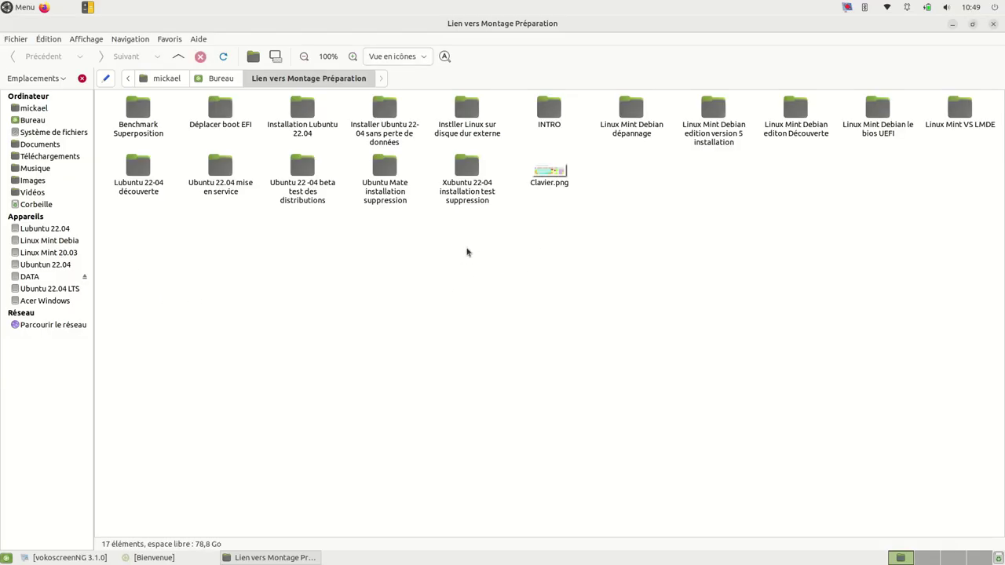
- Add the Montage Préparation folder in VIDEOS on the DATA drive to the favorites
left_click(153, 72)
left_click(35, 278)
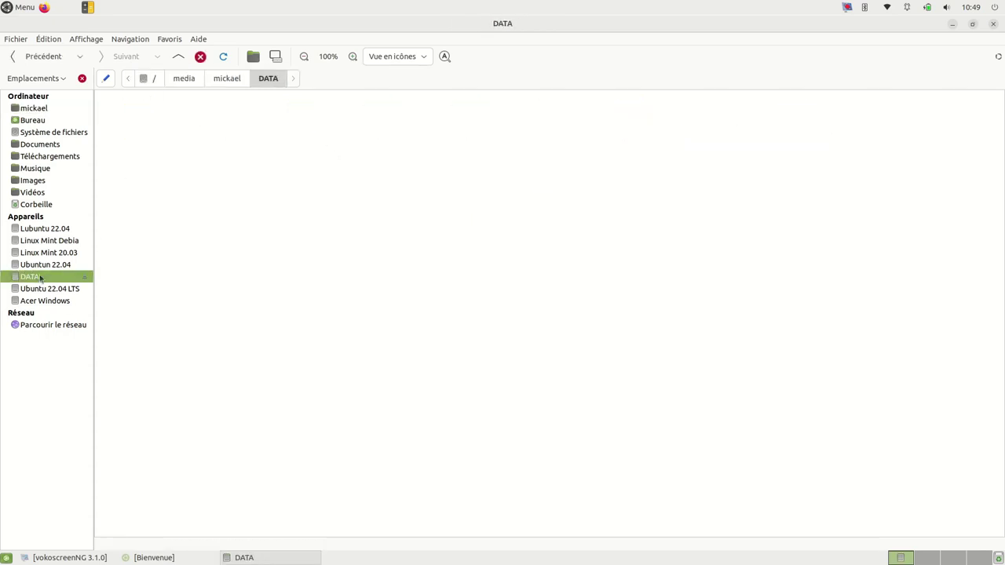
double_click(714, 110)
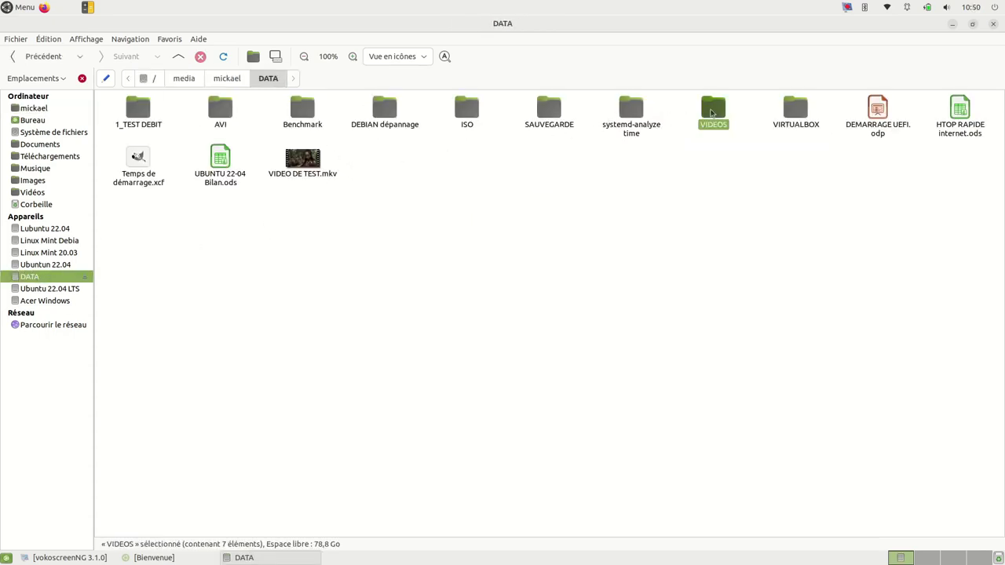
double_click(302, 110)
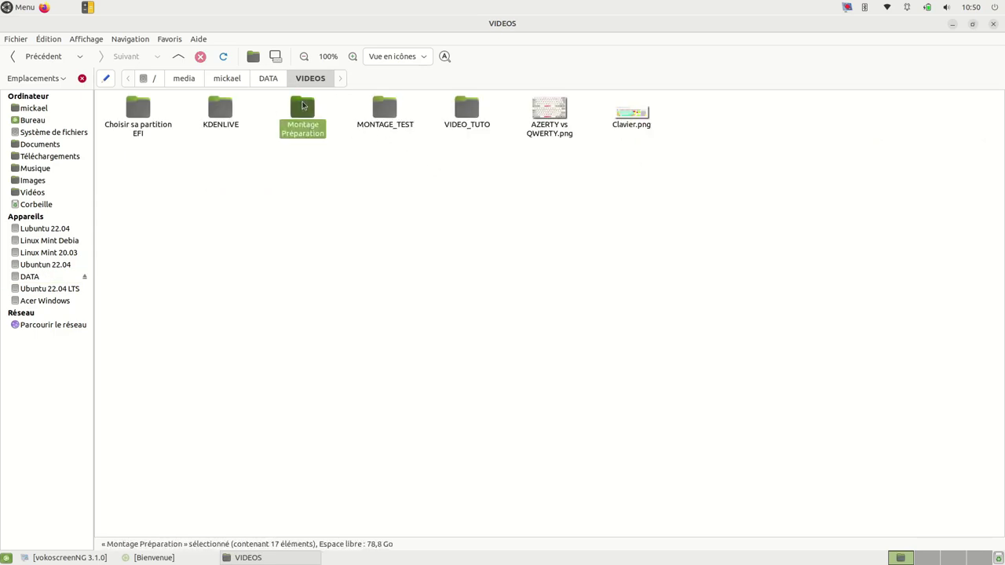
left_click(169, 38)
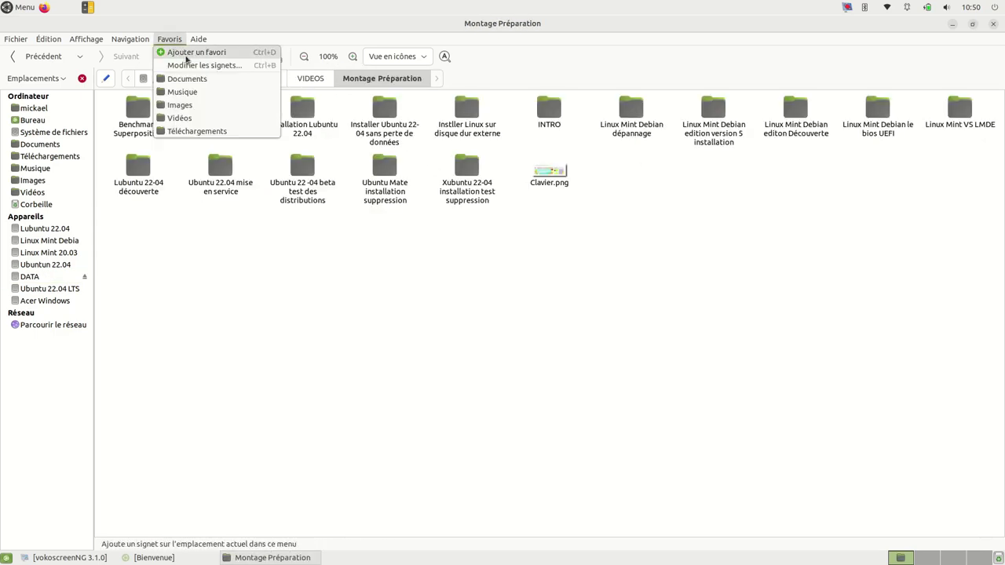
left_click(186, 55)
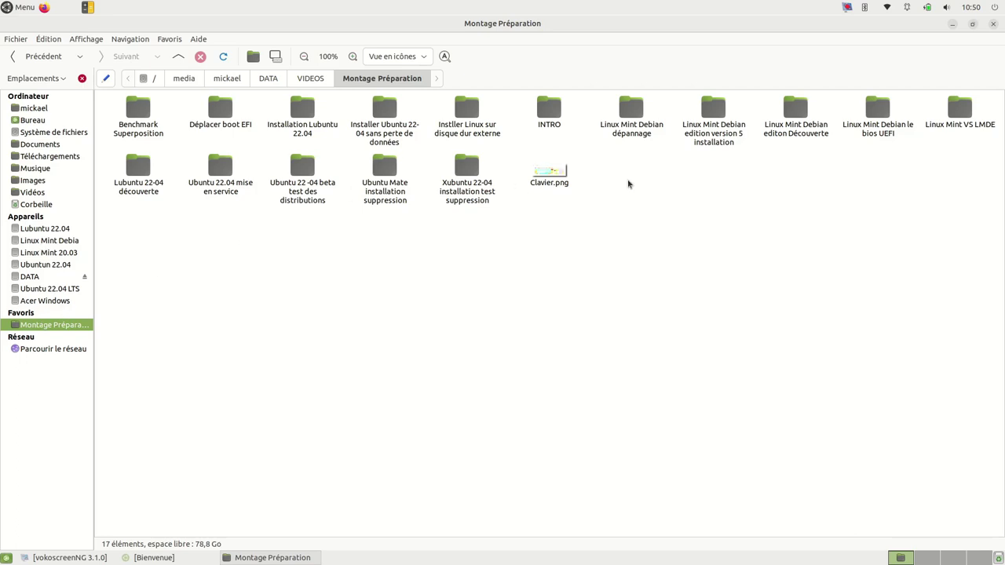
- Rename the Montage Préparation bookmark as Montage
left_click(171, 39)
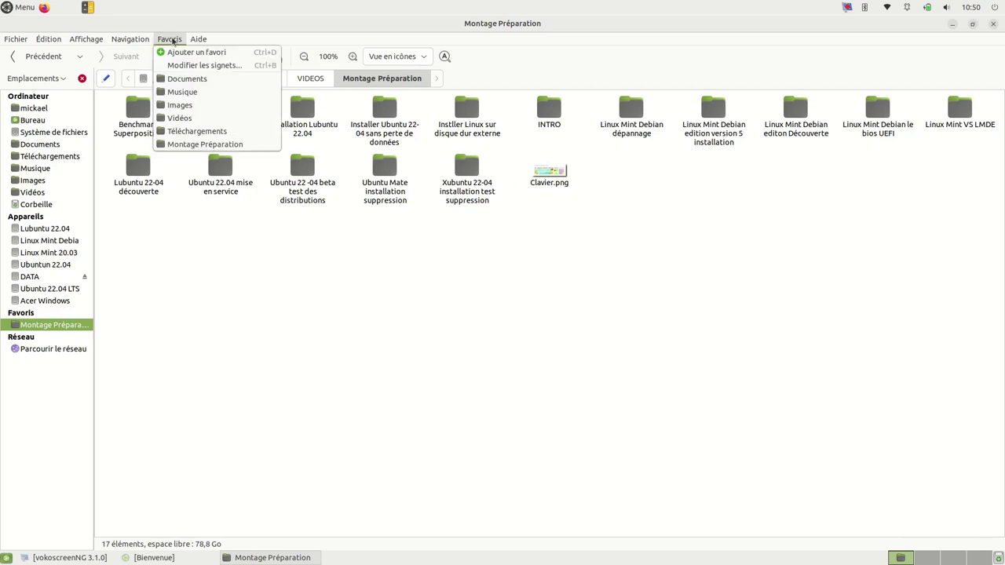
left_click(202, 67)
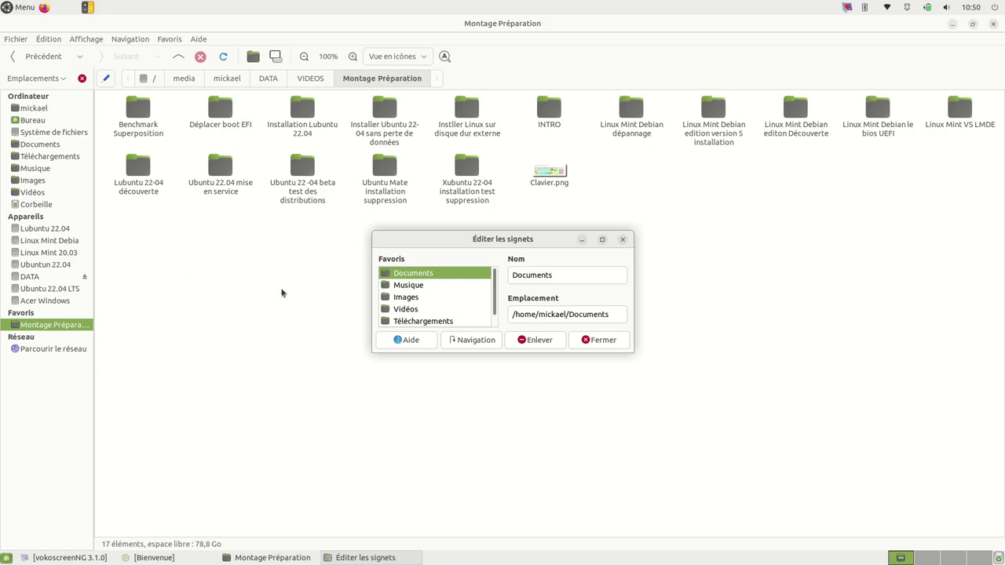
scroll(499, 312, "down", 1)
scroll(499, 311, "down", 1)
scroll(497, 322, "up", 1)
scroll(497, 306, "down", 1)
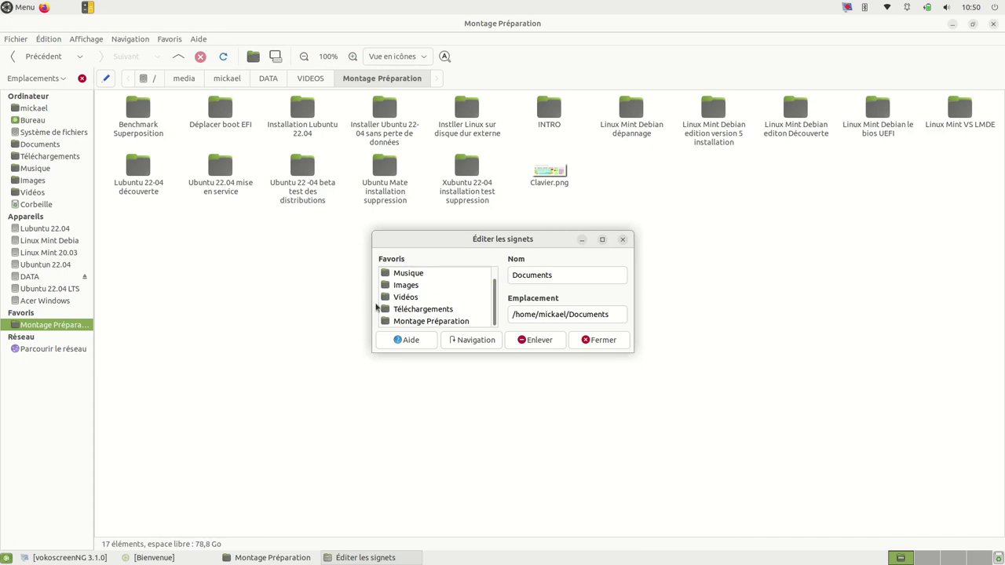
left_click(402, 322)
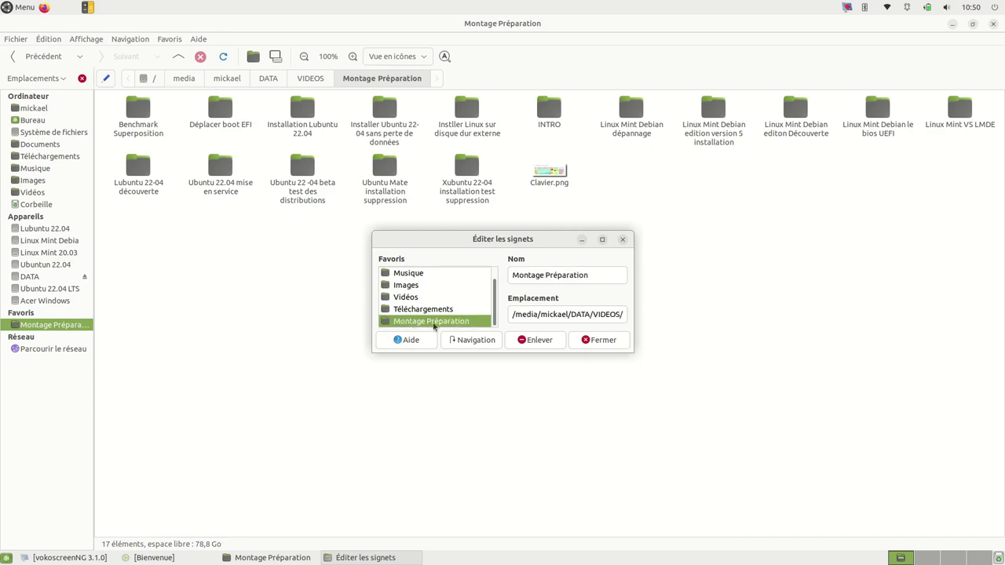
left_click(594, 279)
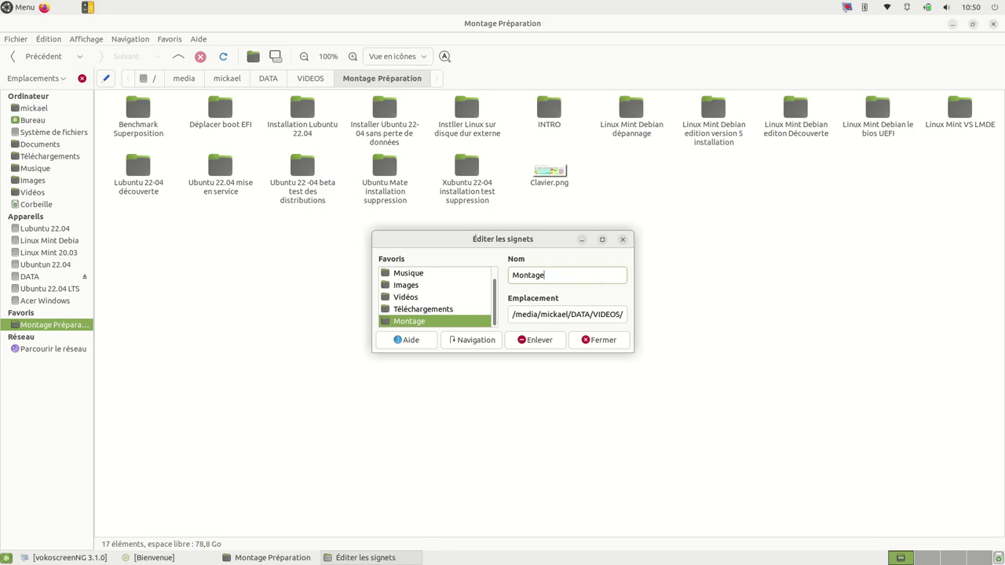
left_click(598, 339)
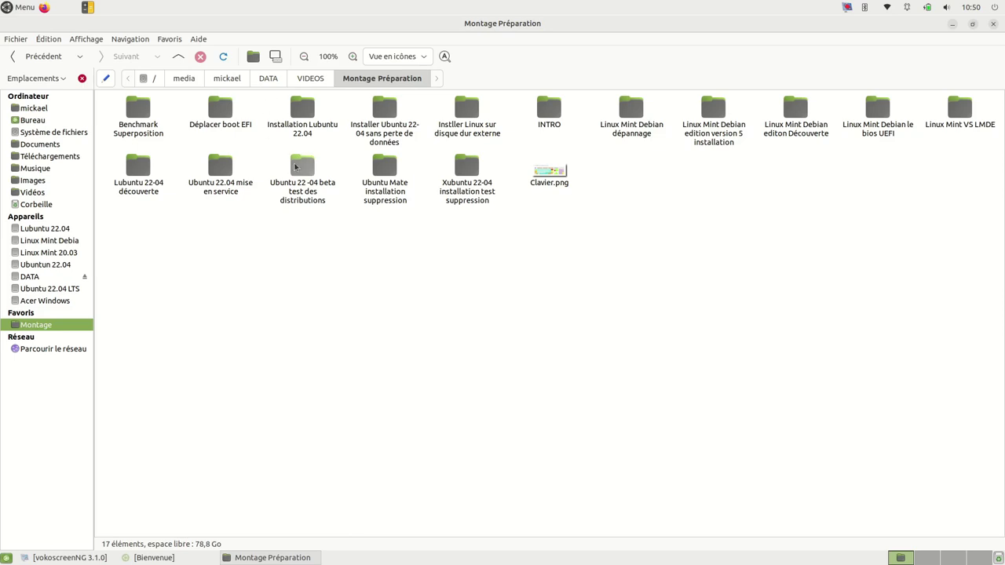
- Display the extra pane so that the Montage Préparation folder is split into two side-by-side views
left_click(124, 39)
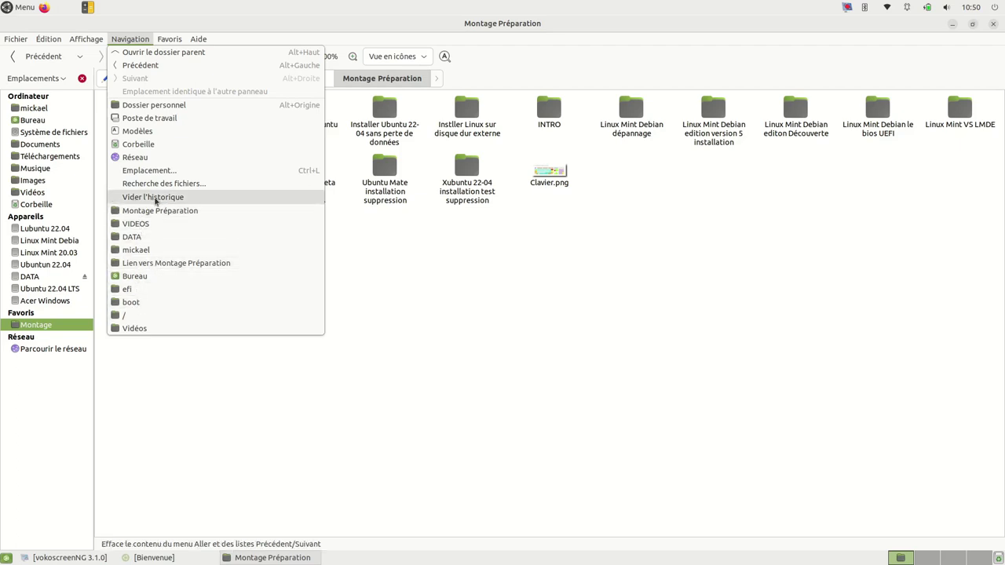
mouse_move(88, 40)
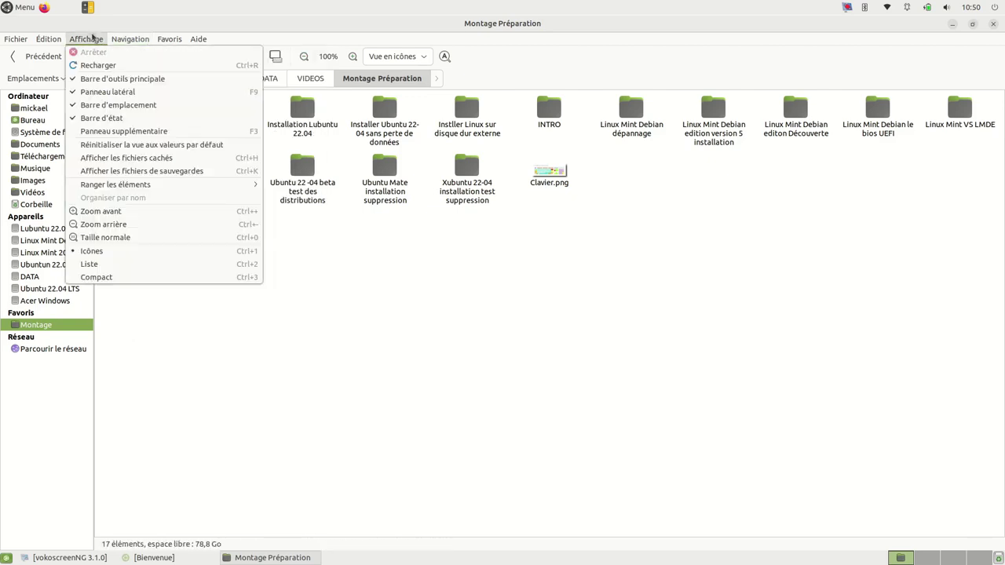
left_click(76, 133)
left_click(581, 365)
left_click(474, 386)
left_click(744, 403)
left_click(411, 421)
left_click(691, 465)
left_click(503, 448)
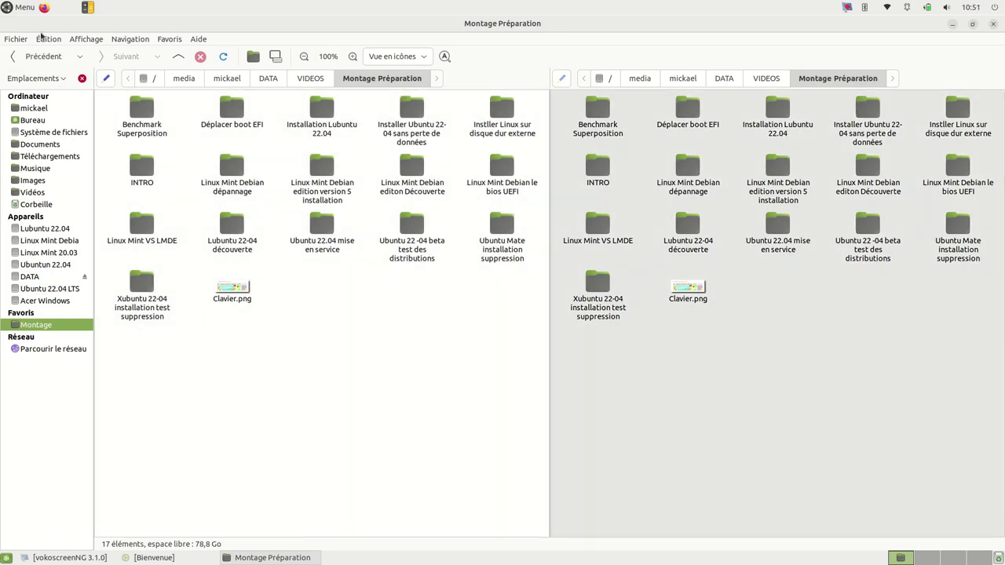
- Turn on the display of hidden files in the Montage Préparation folder
left_click(79, 38)
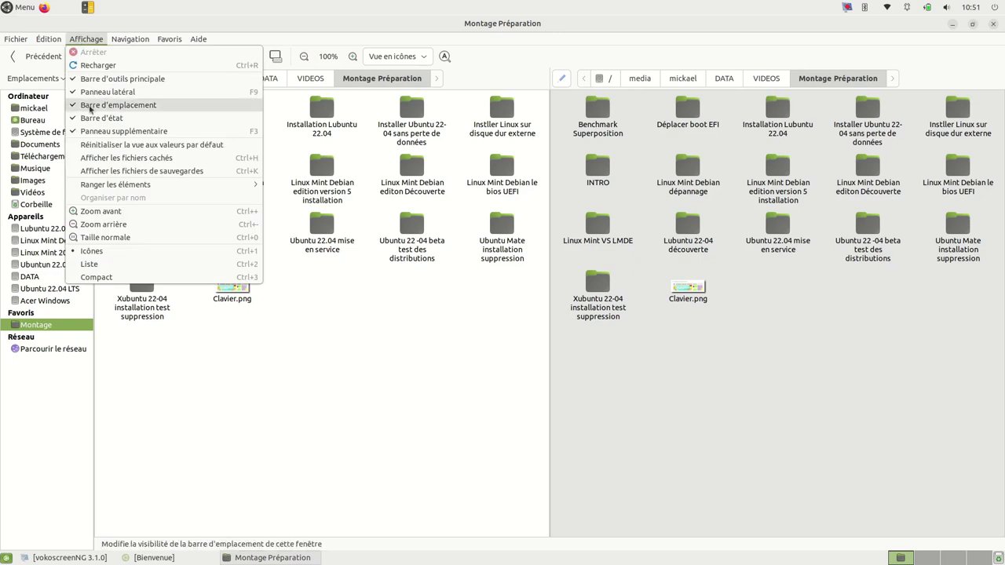
left_click(78, 158)
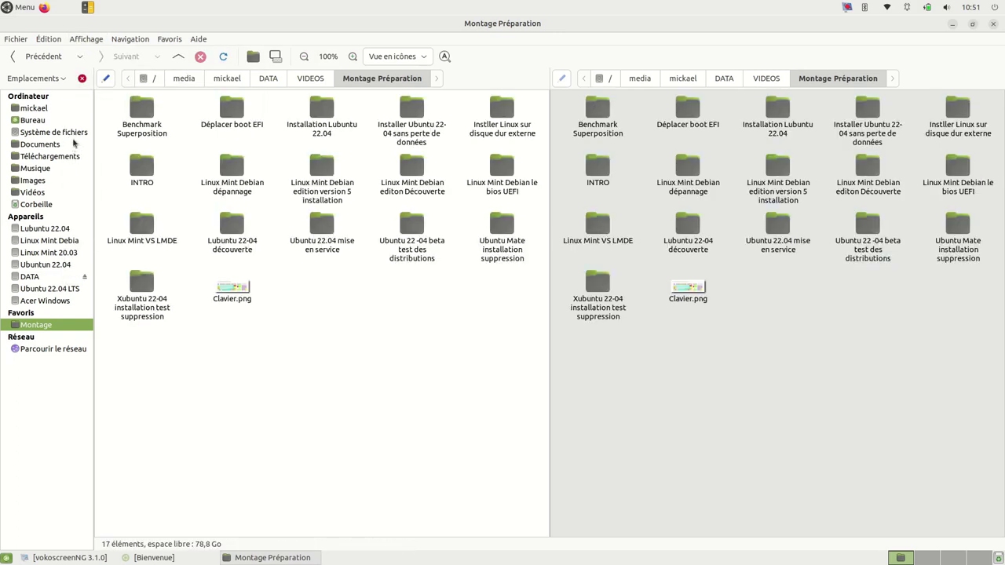
- Turn off the extra pane and the display of hidden files in the Montage Préparation folder
left_click(85, 39)
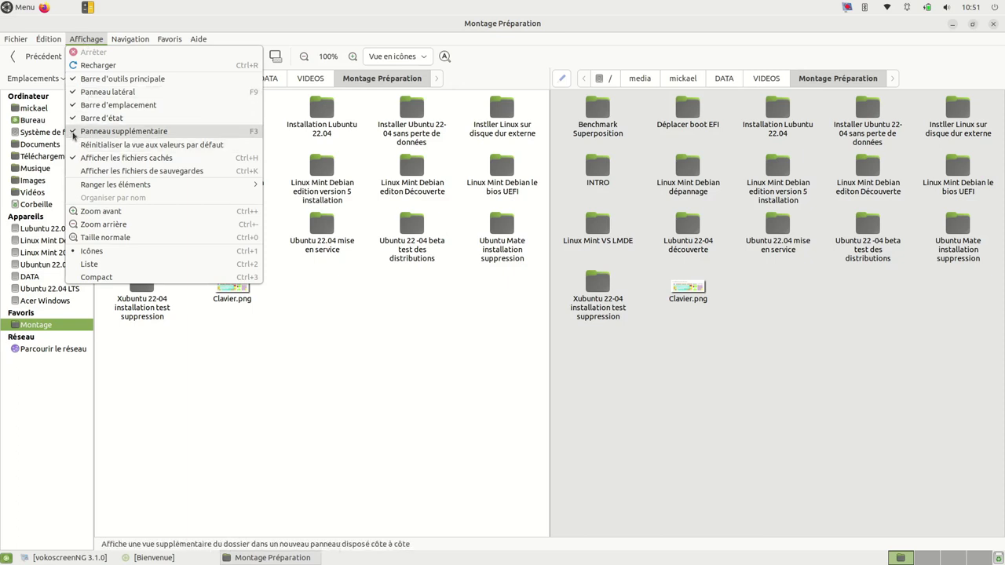
left_click(74, 133)
left_click(85, 39)
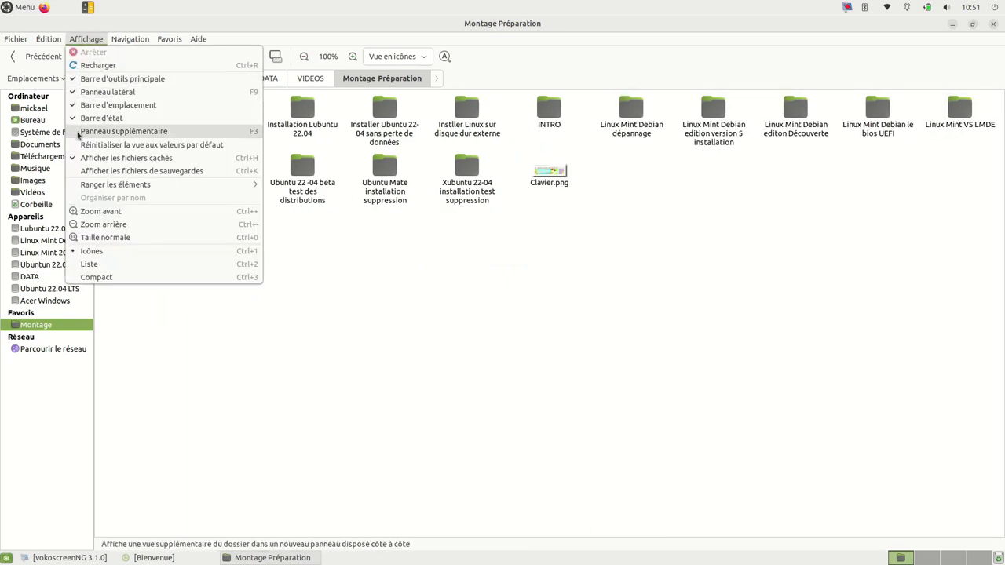
left_click(70, 160)
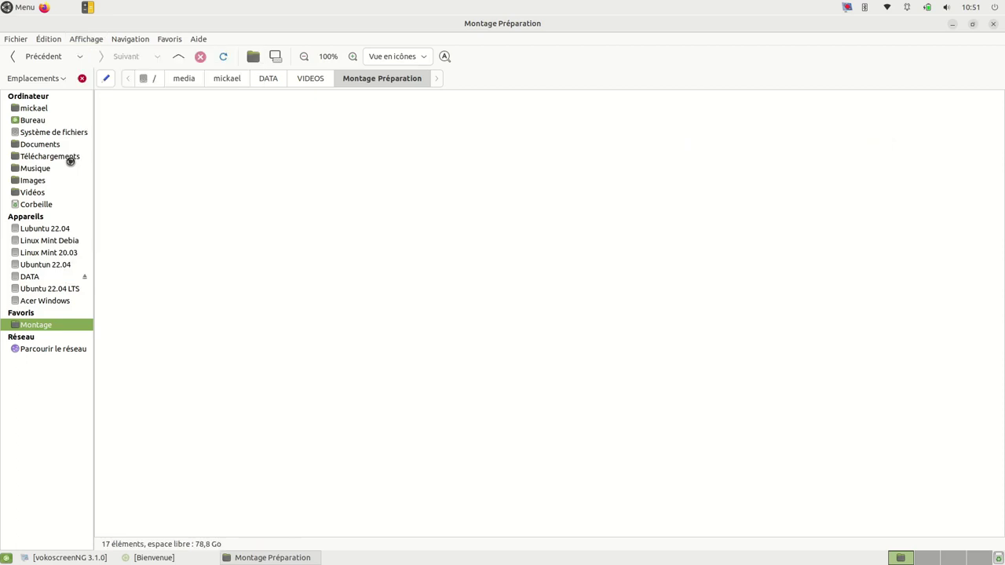
right_click(213, 114)
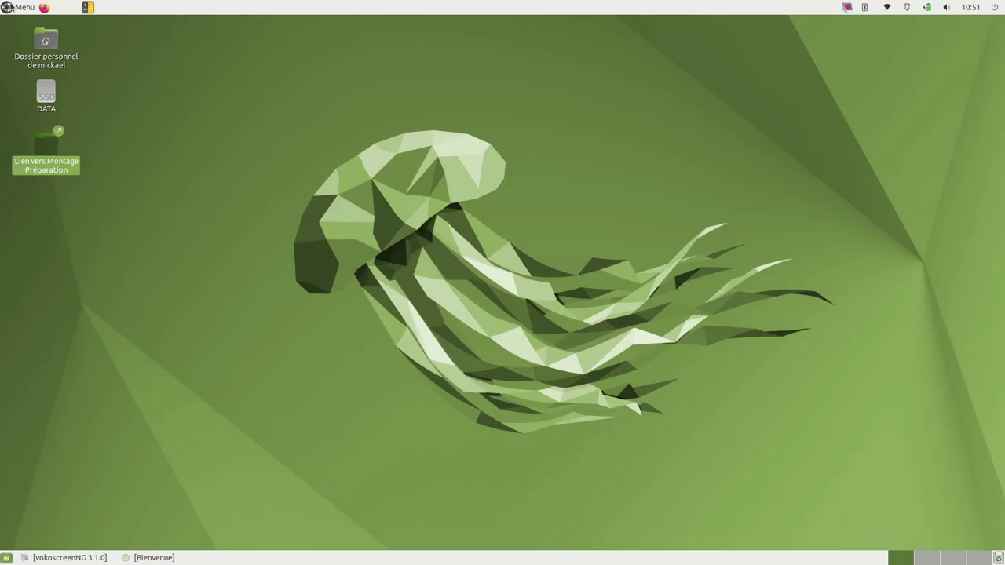
- Browse the system's application categories, open the Centre de contrôle and maximize its window
left_click(20, 7)
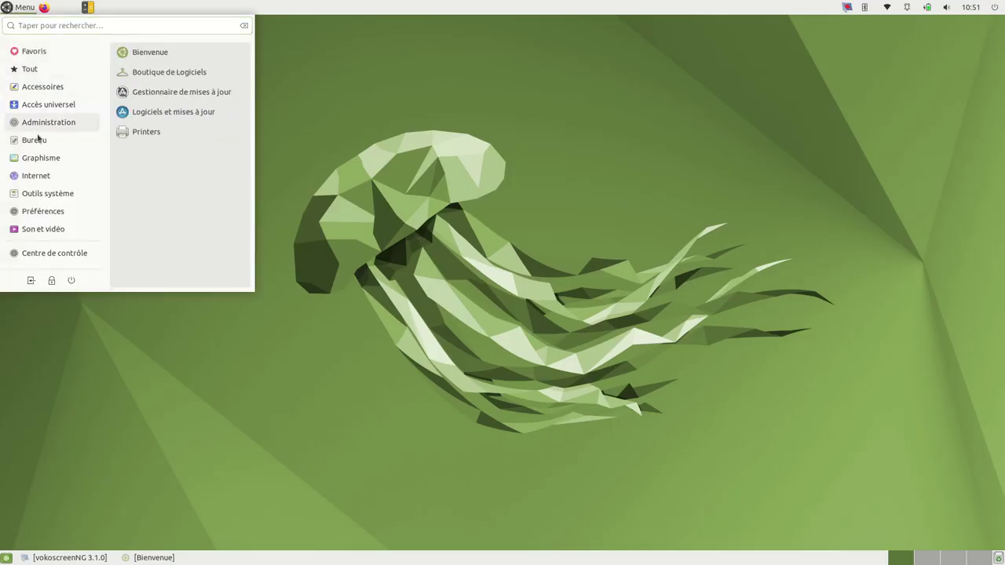
mouse_move(43, 198)
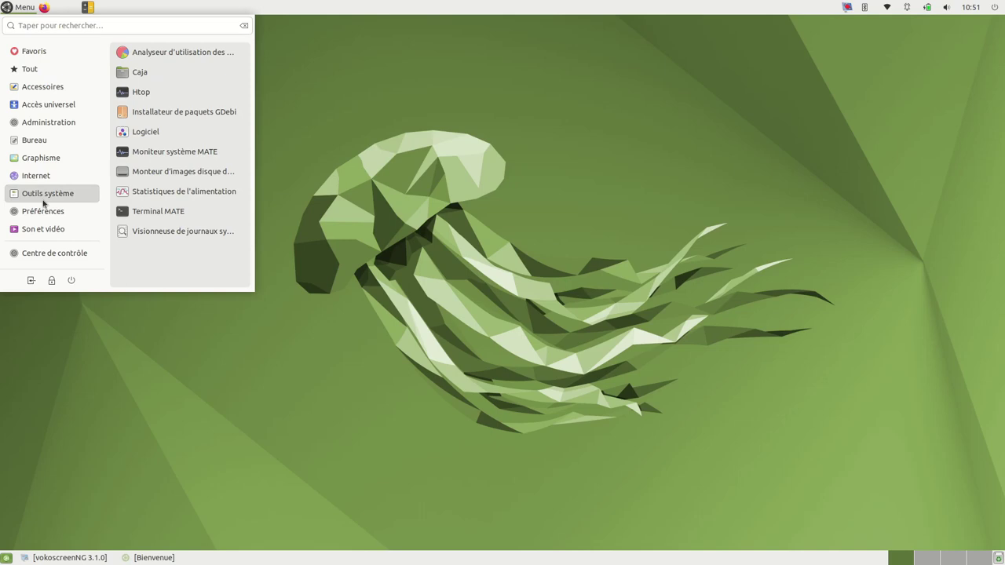
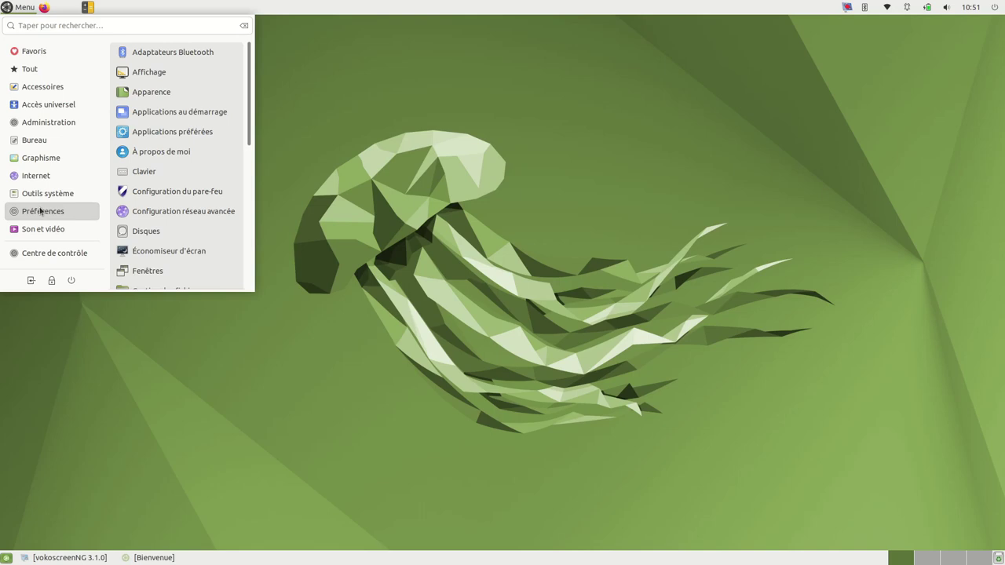
scroll(170, 114, "down", 6)
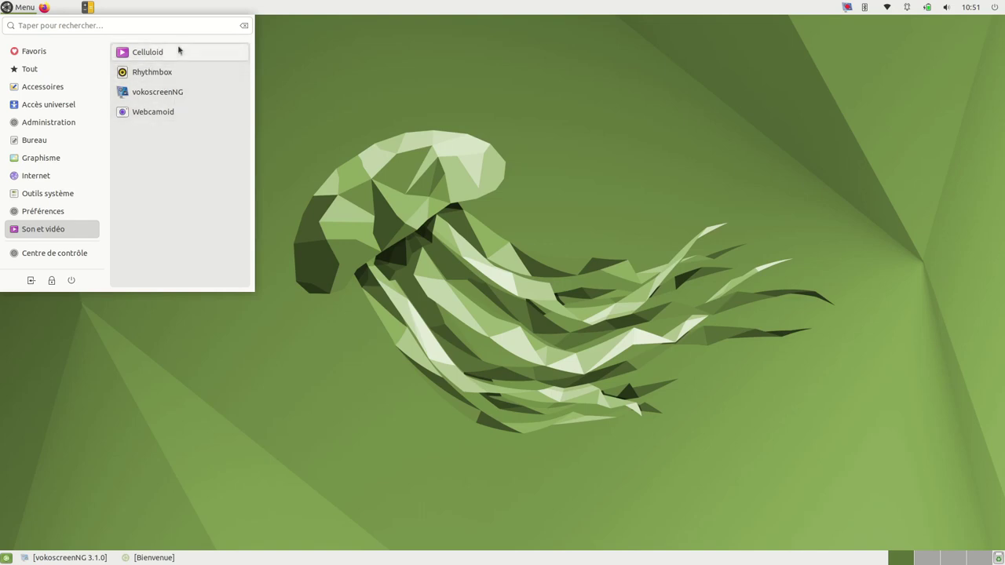
left_click(43, 255)
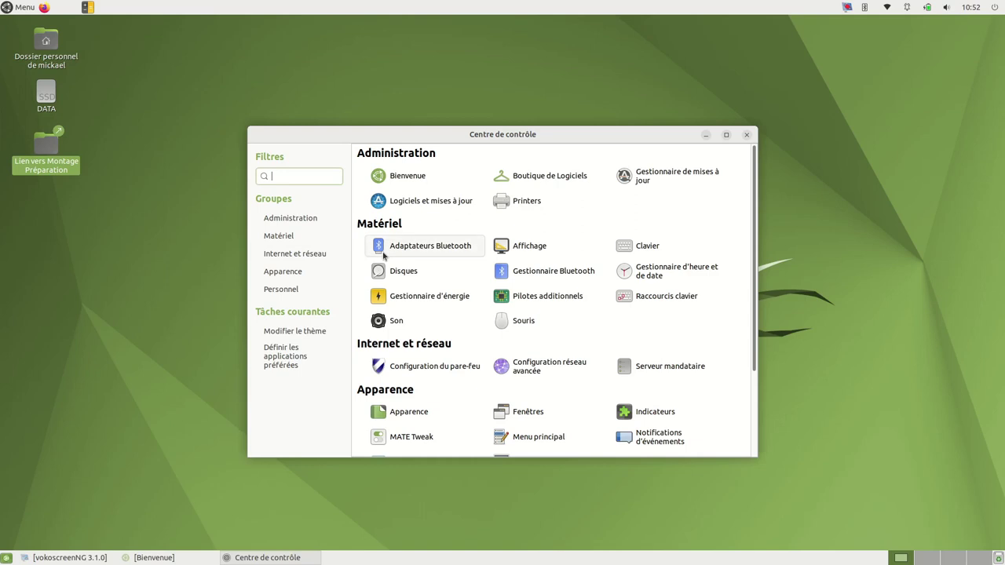
left_click(727, 135)
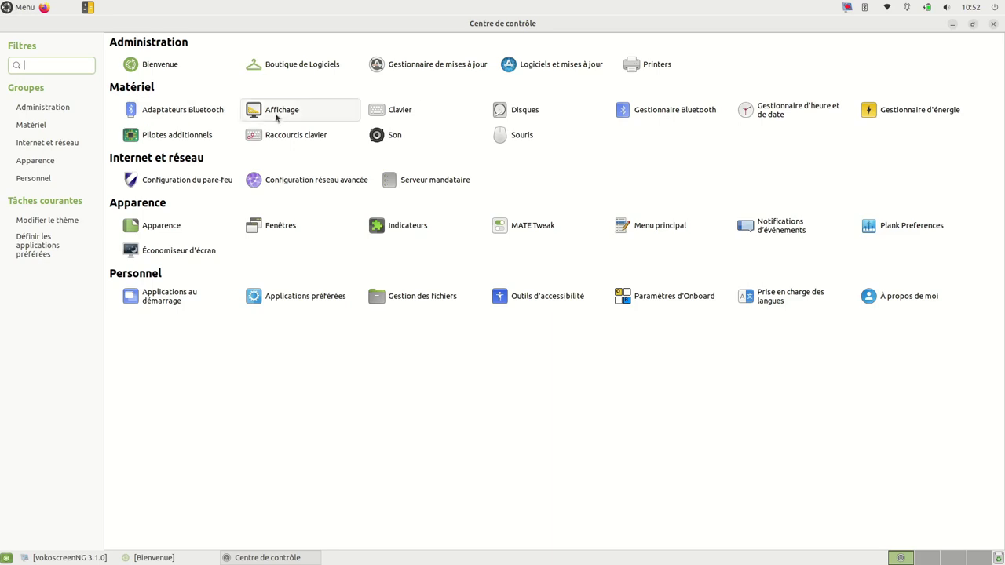
- Open the Disques utility from the Matériel group and display the 500 GB disk in a maximized window
left_click(540, 115)
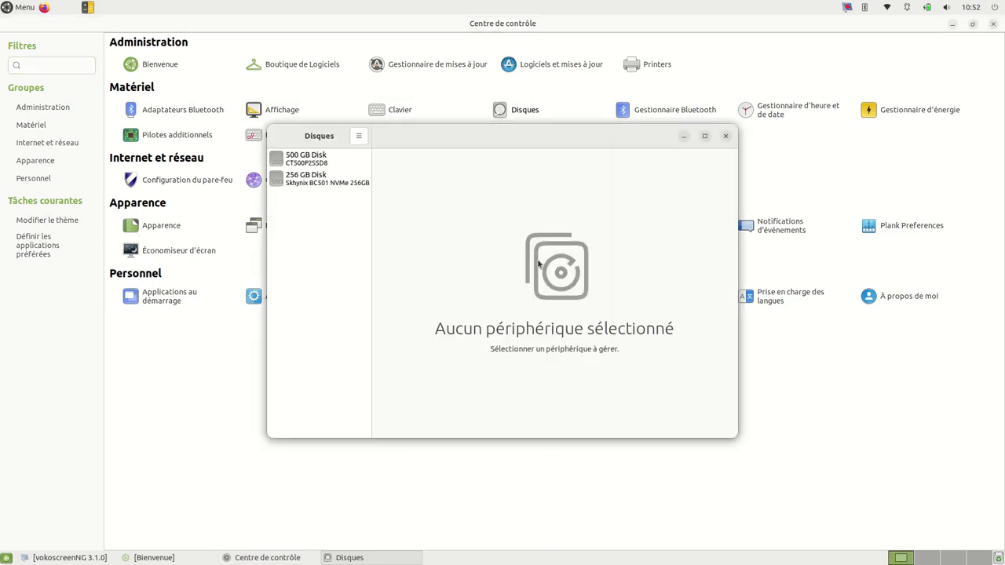
left_click(317, 163)
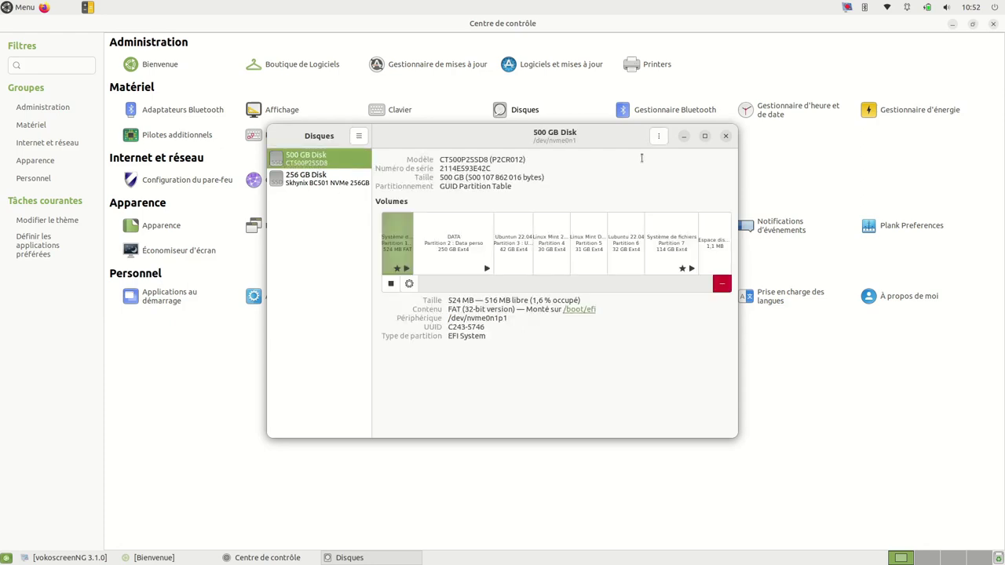
left_click(705, 136)
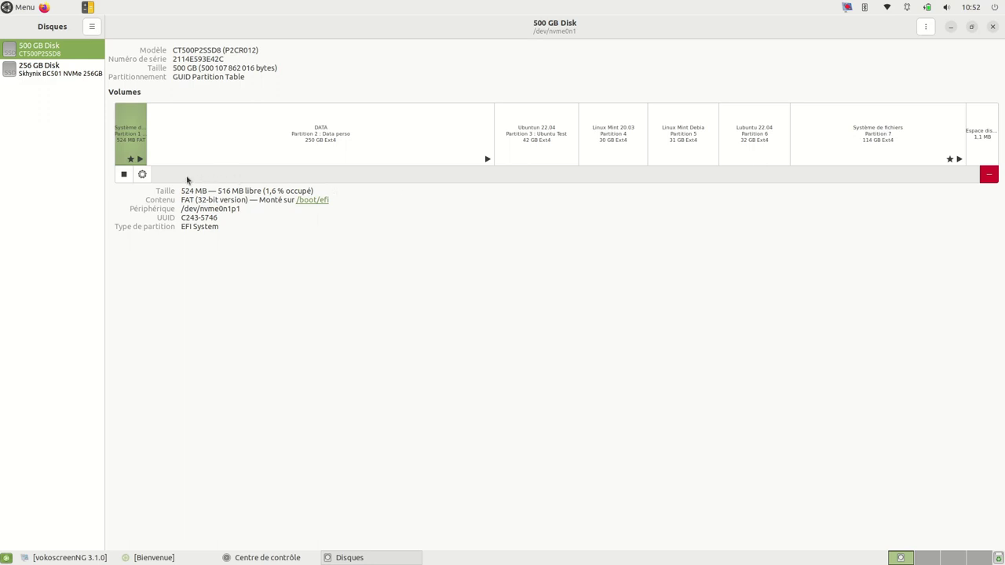
- Set partition 7's file system label to Ubuntu Mate, authorize it with the account password, and close the disk utility
left_click(835, 136)
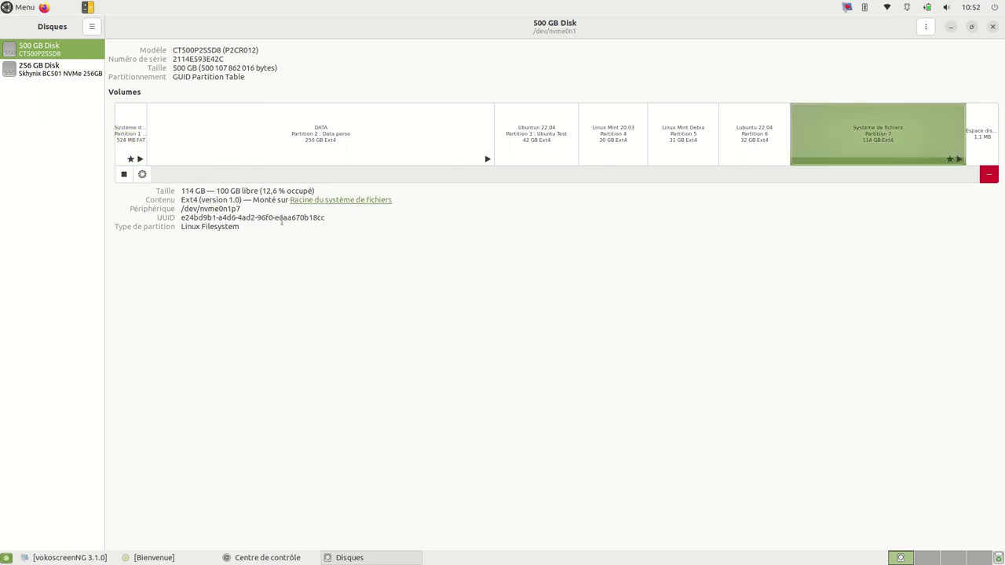
left_click(140, 174)
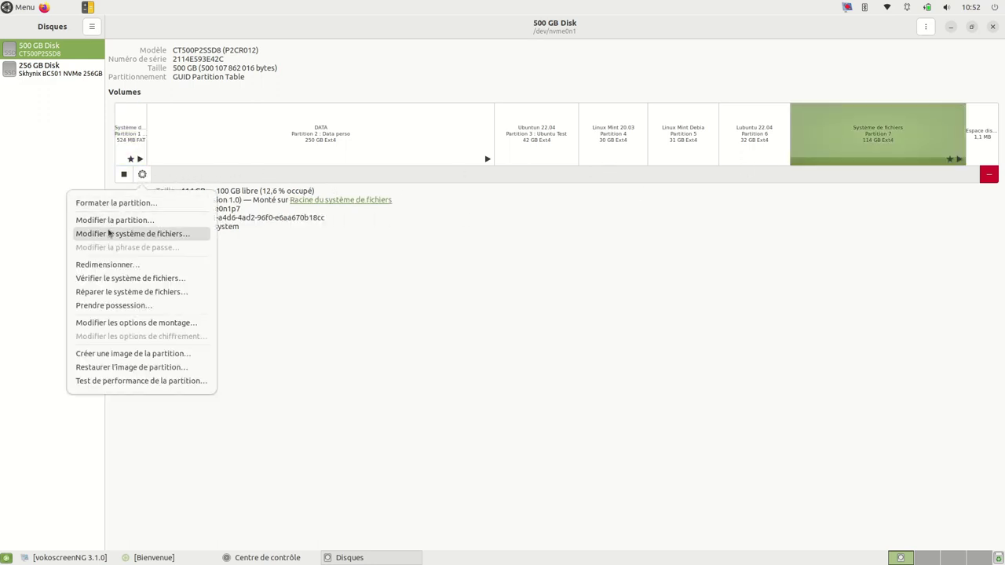
left_click(111, 228)
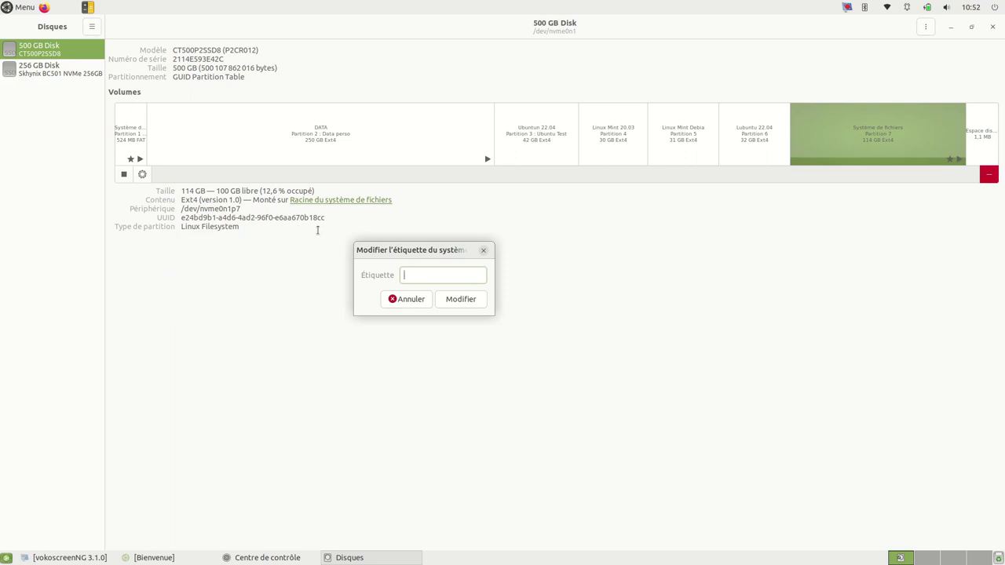
type("Ubuntu Mate")
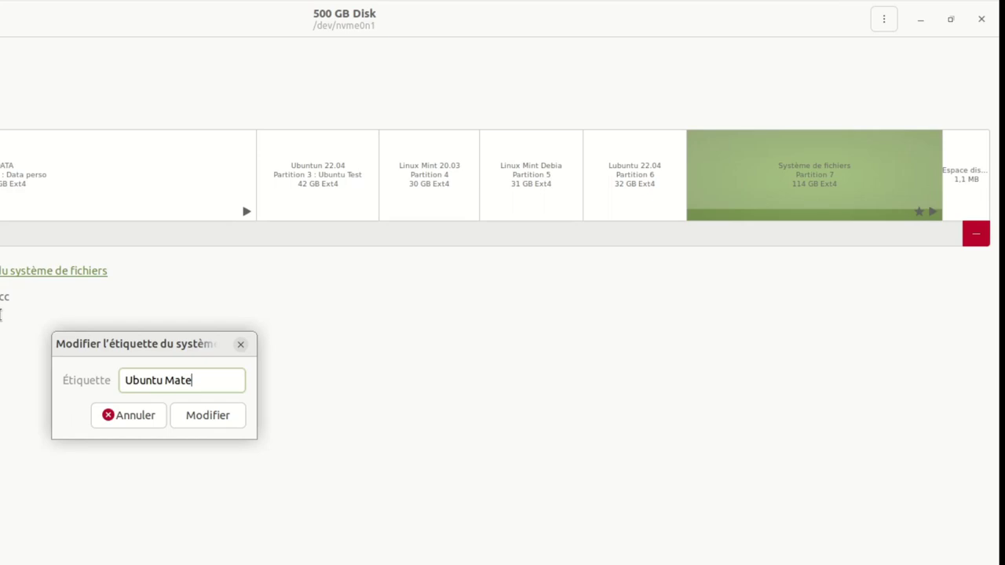
left_click(183, 417)
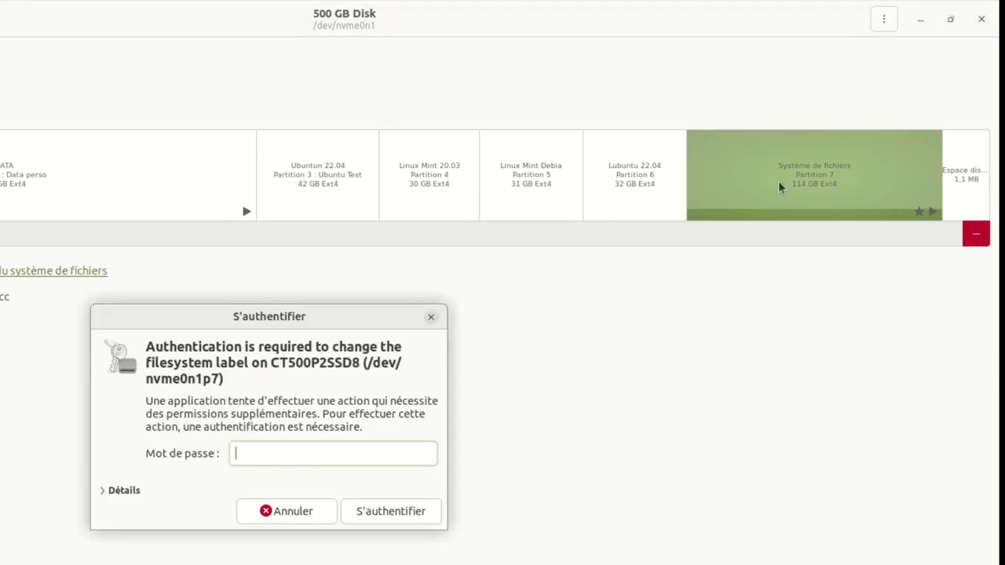
left_click(361, 514)
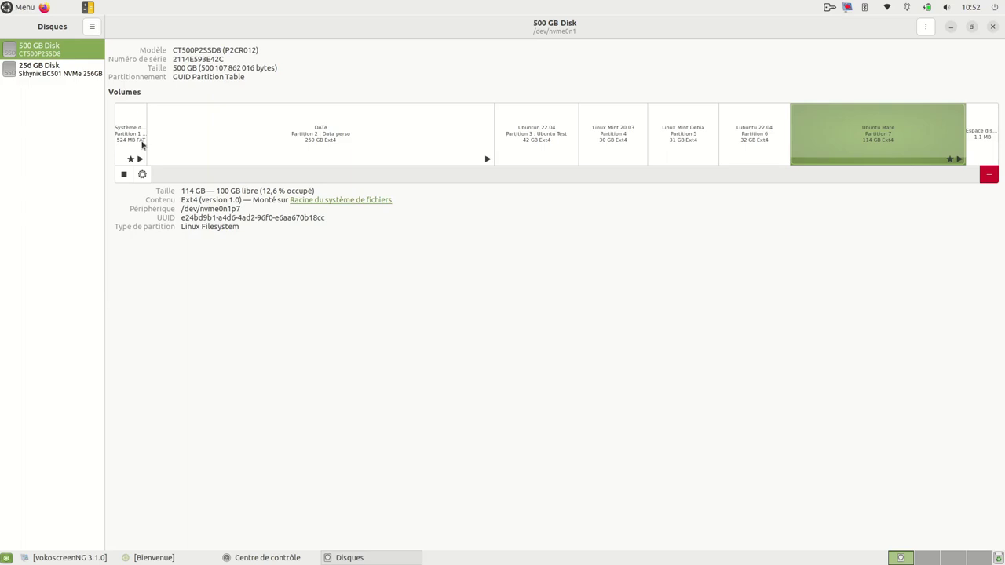
left_click(135, 145)
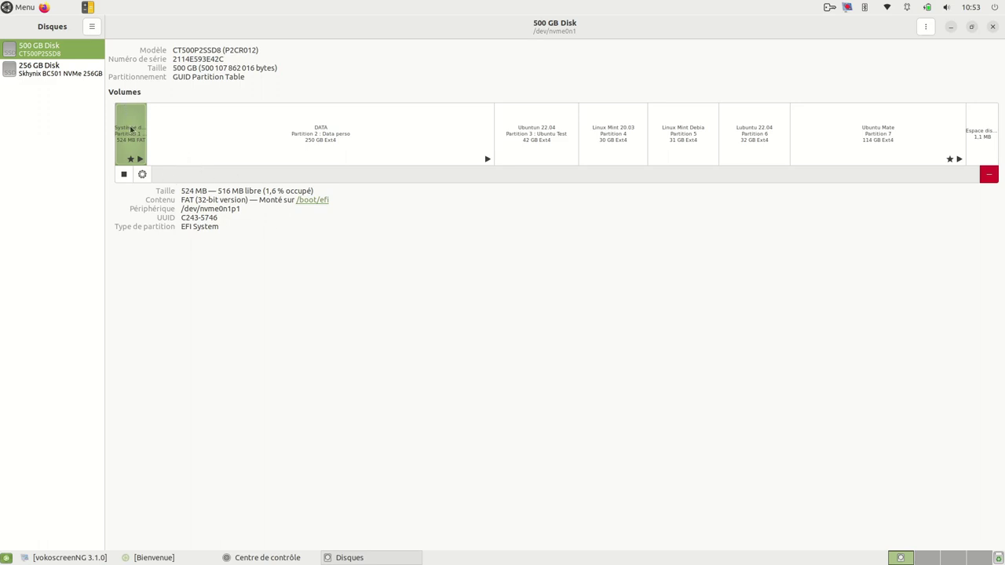
left_click(992, 27)
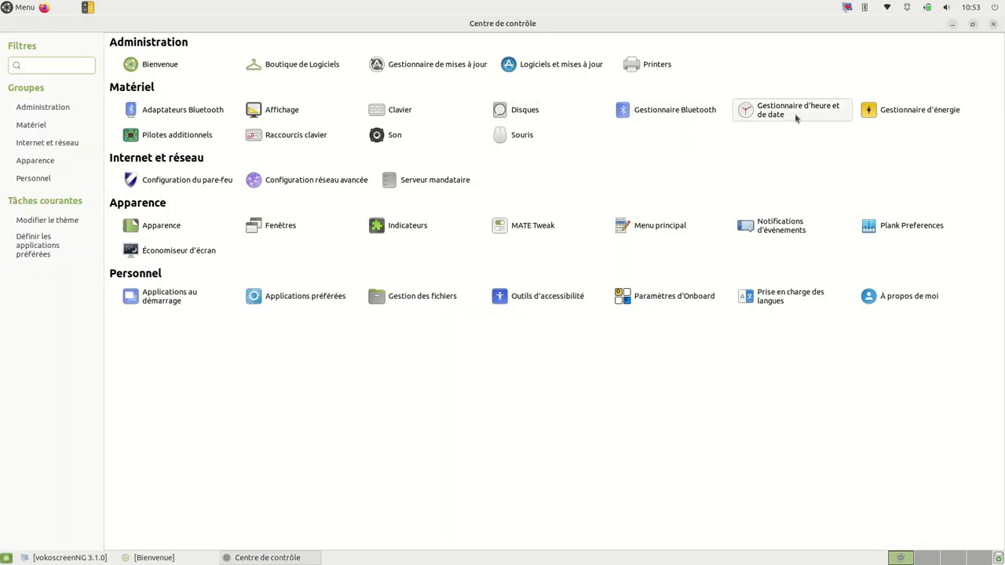
- Review the power management preferences for mains, battery and general use, including the power button actions, and close them
left_click(919, 111)
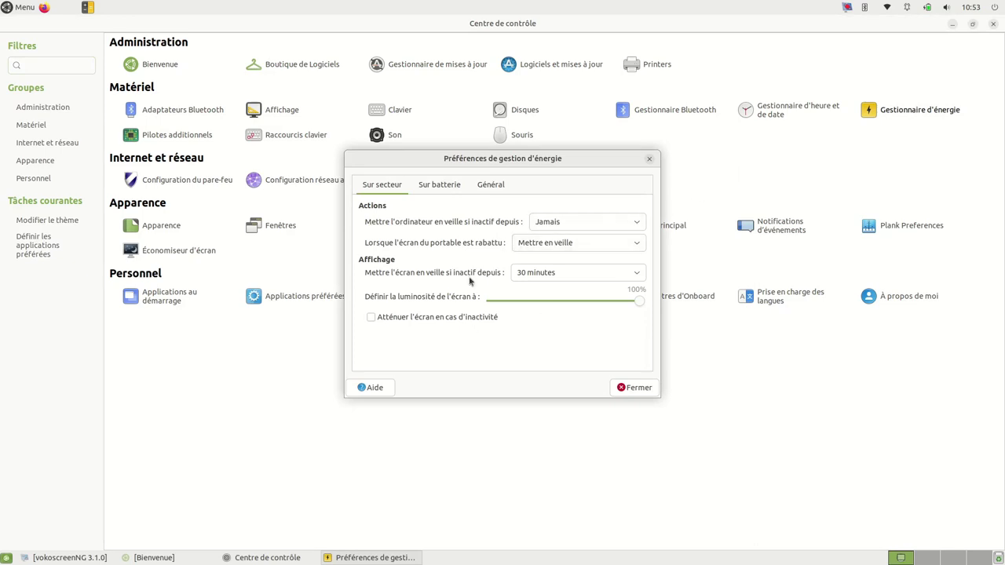
left_click(430, 185)
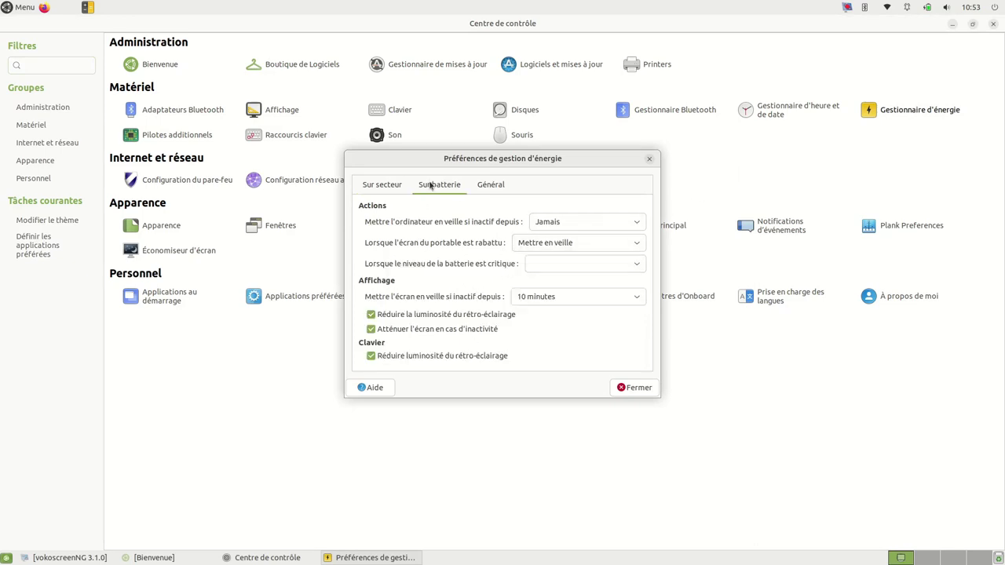
left_click(490, 186)
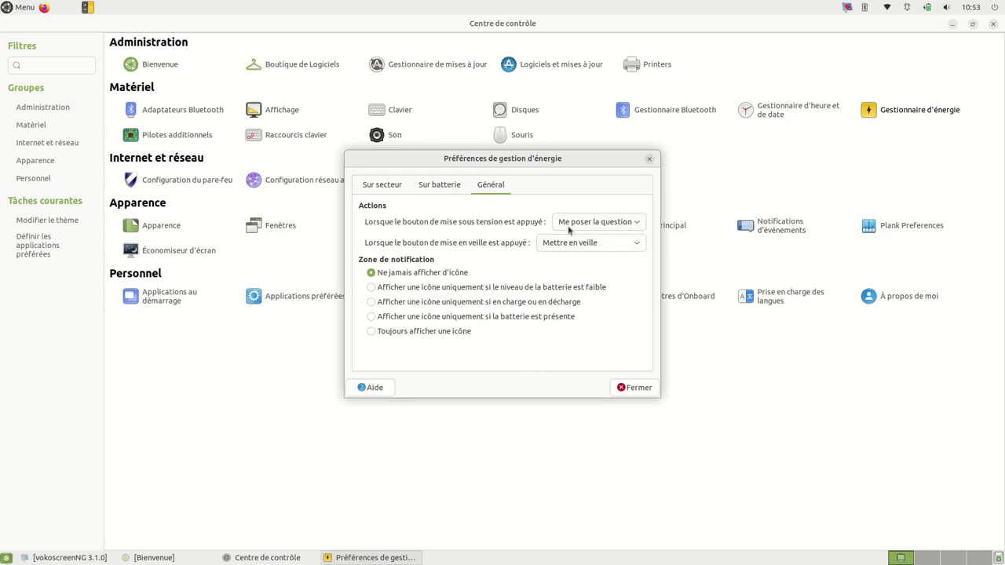
left_click(610, 223)
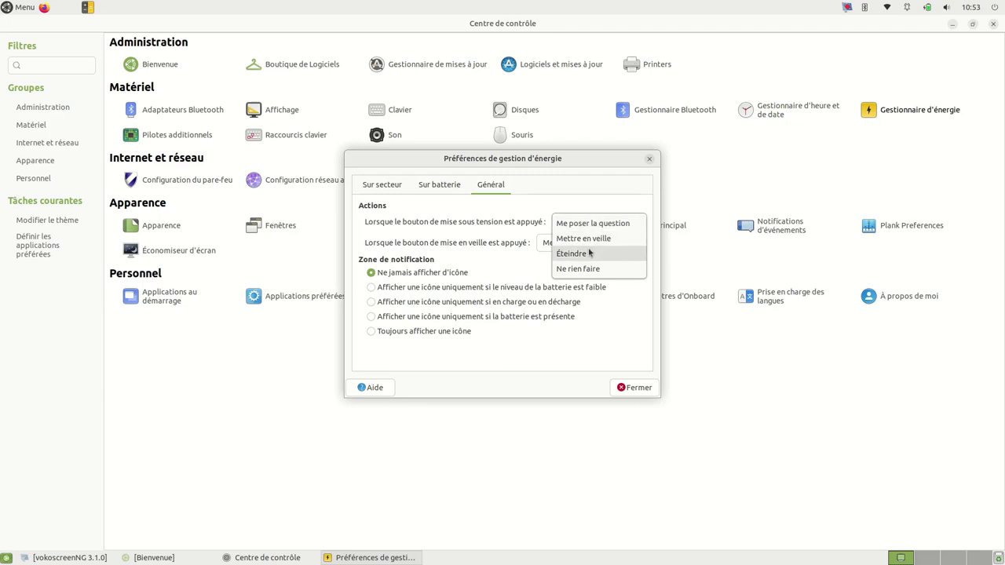
left_click(604, 224)
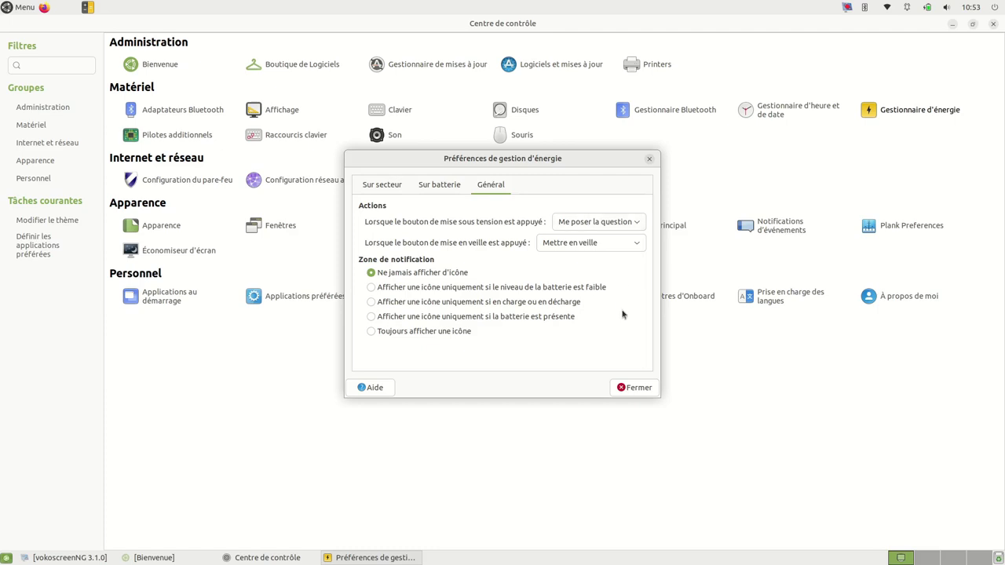
left_click(636, 387)
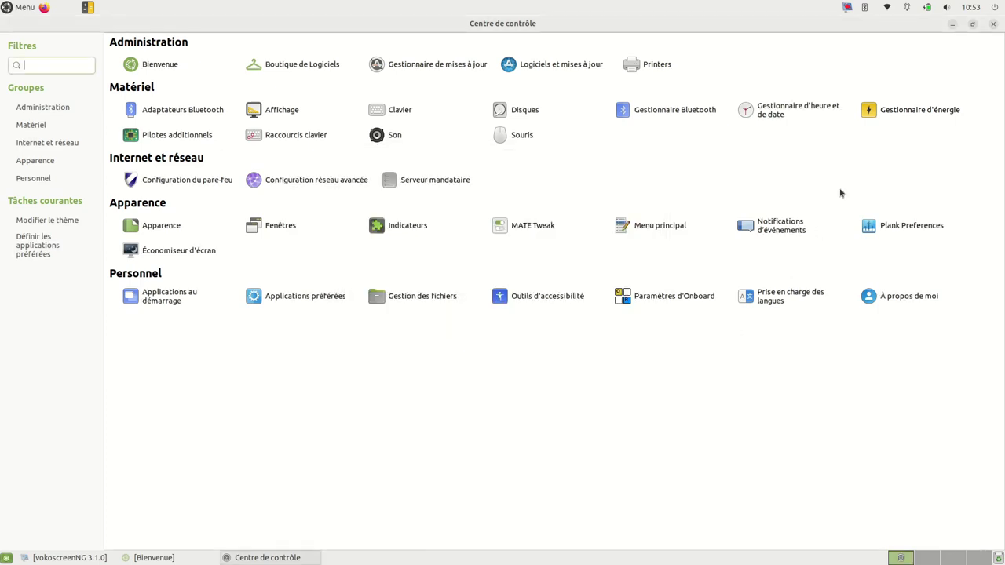
- Look at the session's power options and dismiss them without choosing one
left_click(996, 8)
mouse_move(945, 7)
left_click(665, 173)
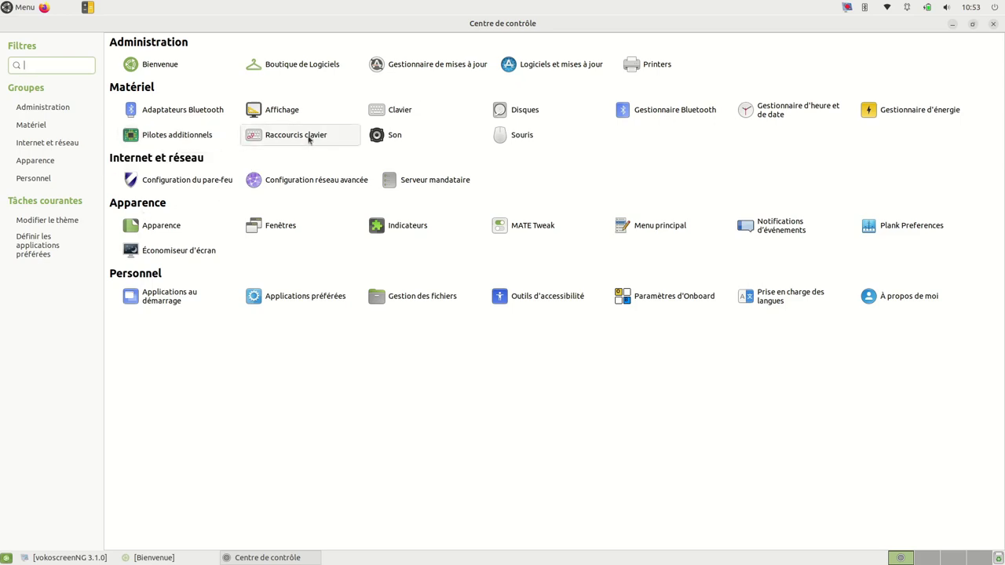
- Open the sound preferences, enlarge the window, and review the hardware, input and output device settings
left_click(399, 139)
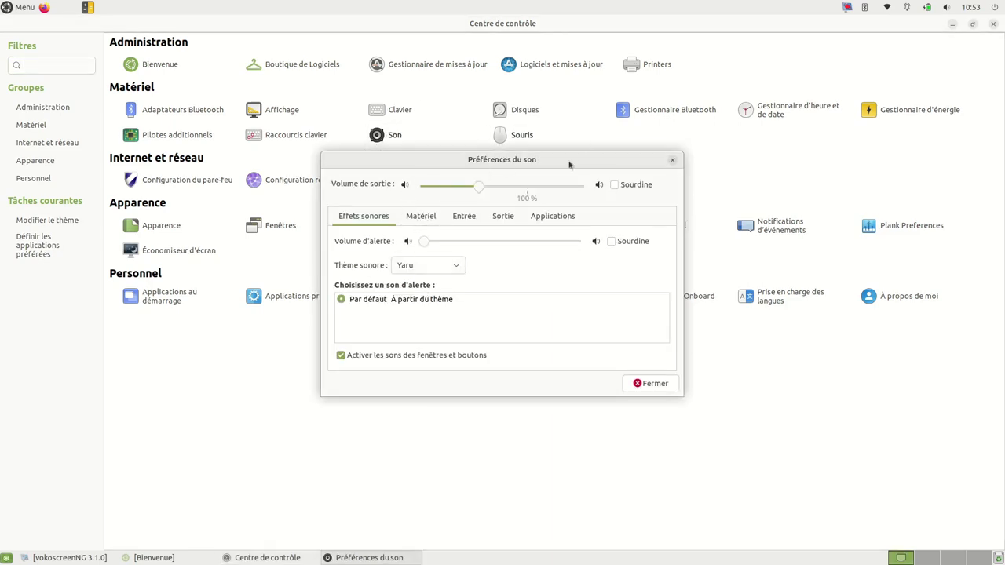
left_click_drag(684, 398, 951, 455)
left_click(427, 221)
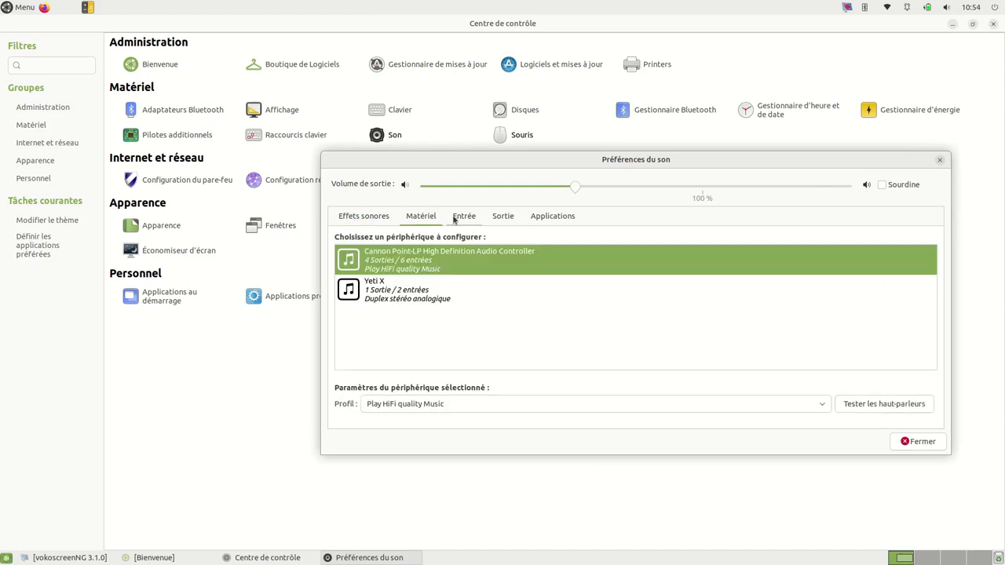
left_click(466, 220)
left_click(498, 219)
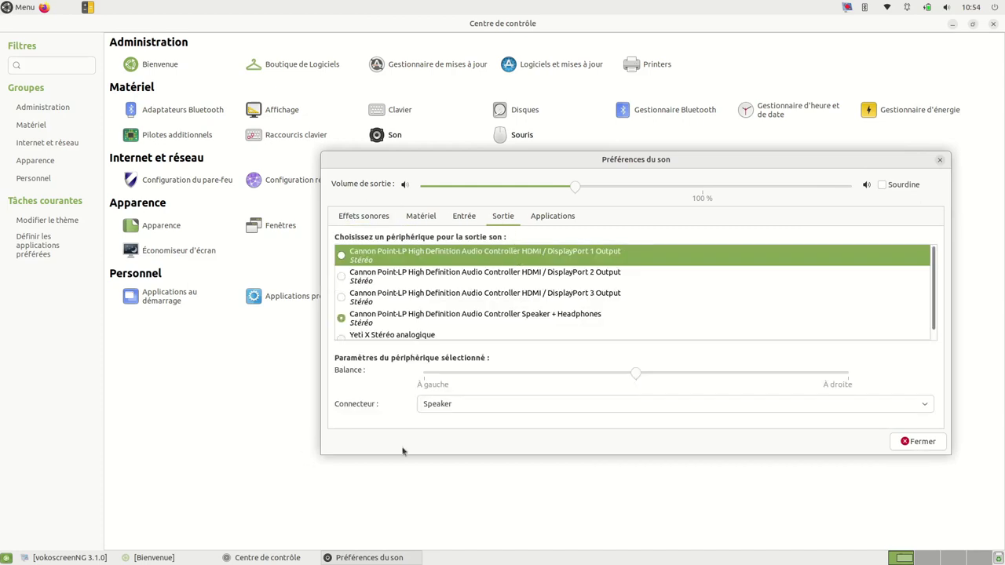
- Examine the output connector choices and the per-application volume settings, and launch Firefox
left_click(454, 407)
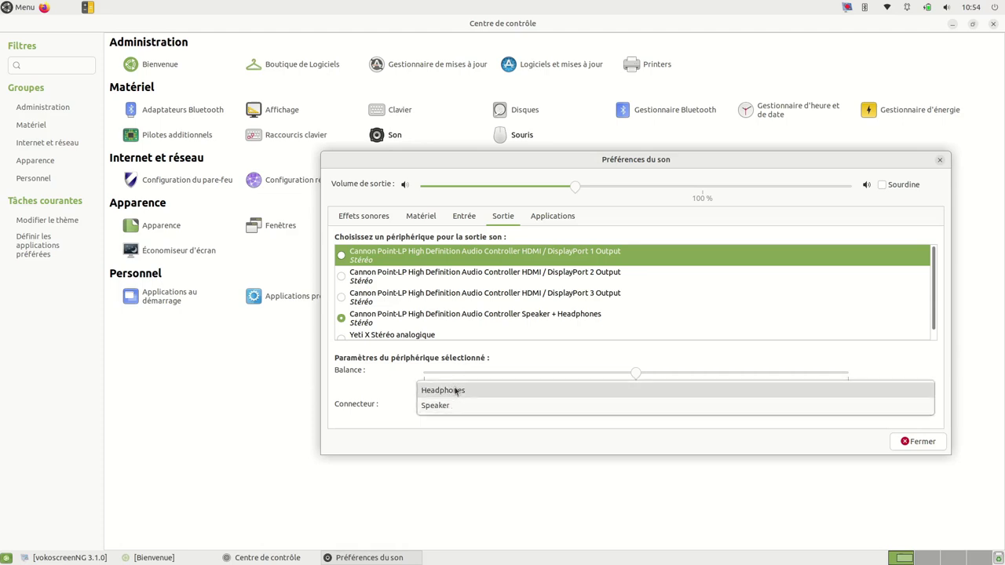
left_click(454, 407)
left_click(453, 403)
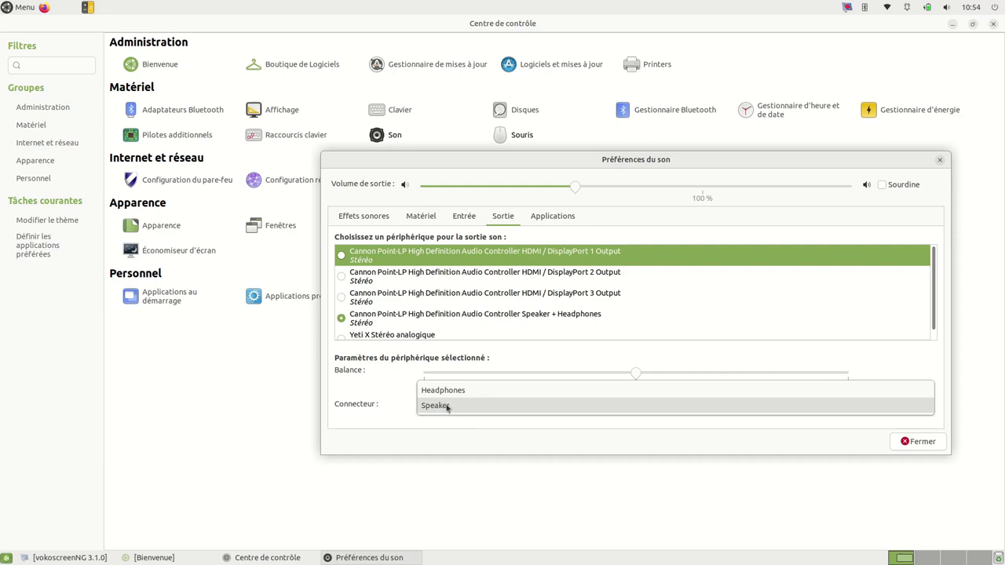
left_click(555, 216)
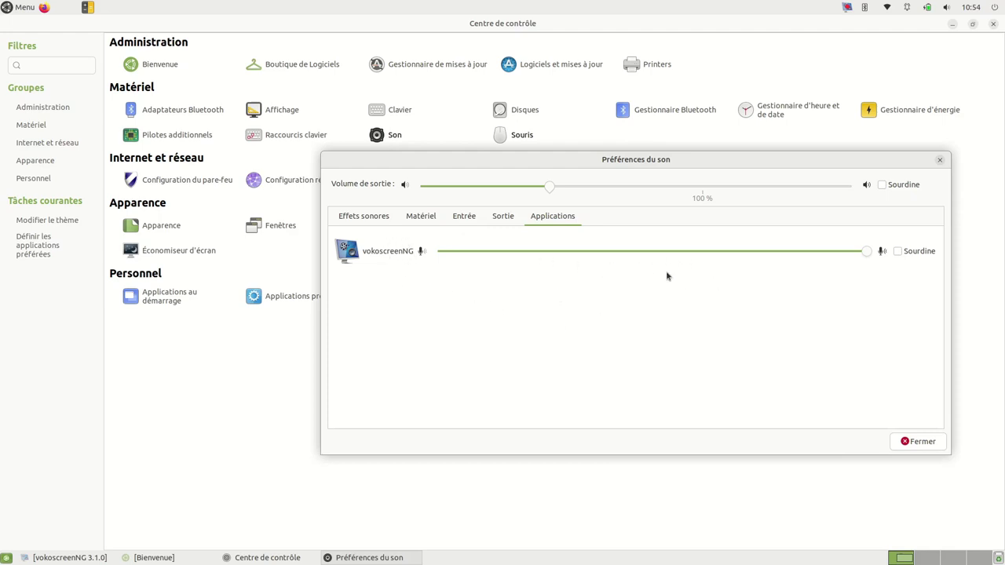
left_click(43, 8)
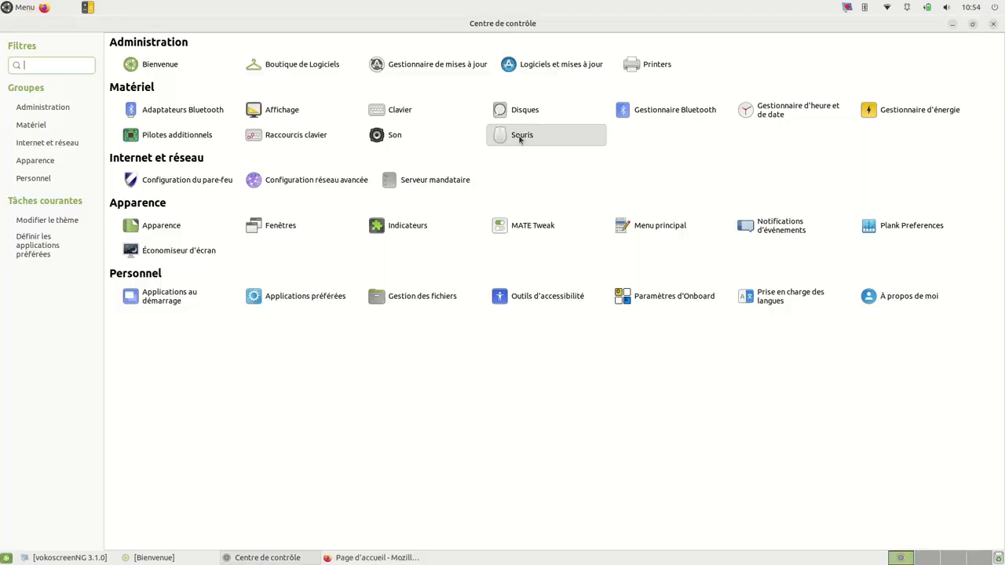
- Review the mouse preferences, including the touchpad settings, and close them
left_click(520, 134)
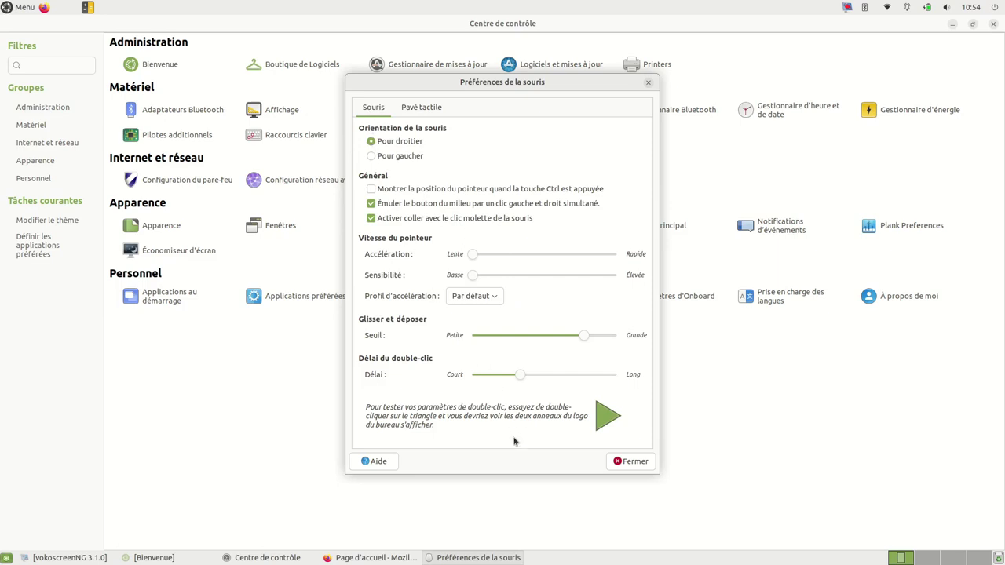
left_click(421, 107)
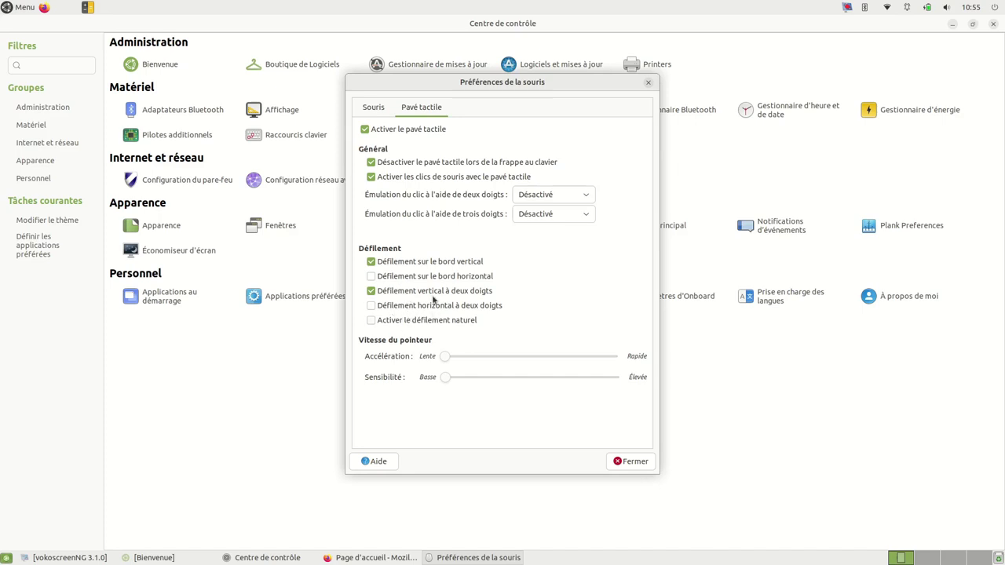
left_click(623, 461)
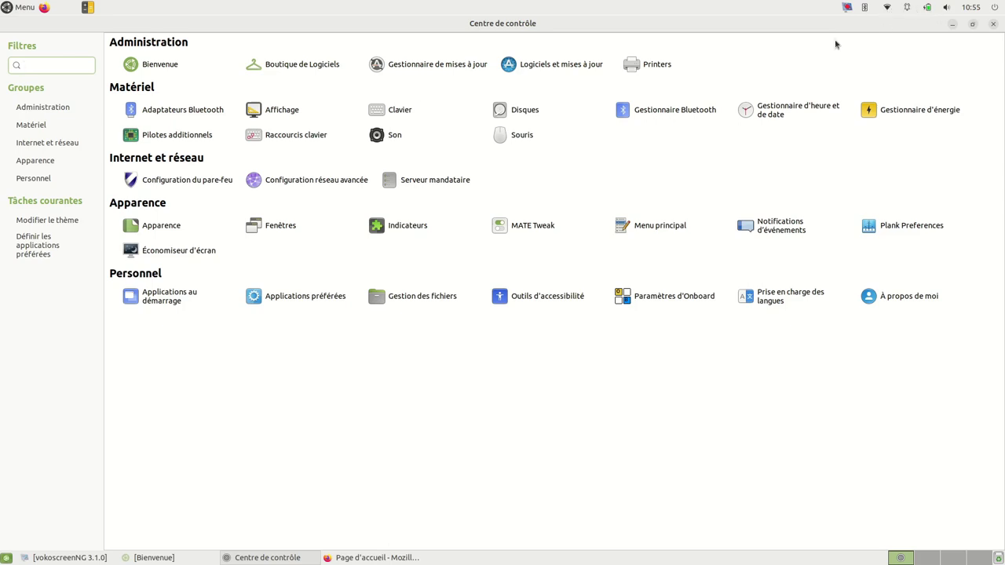
- Look at the available Wi-Fi networks and the active connection's information, and close the information window
left_click(888, 8)
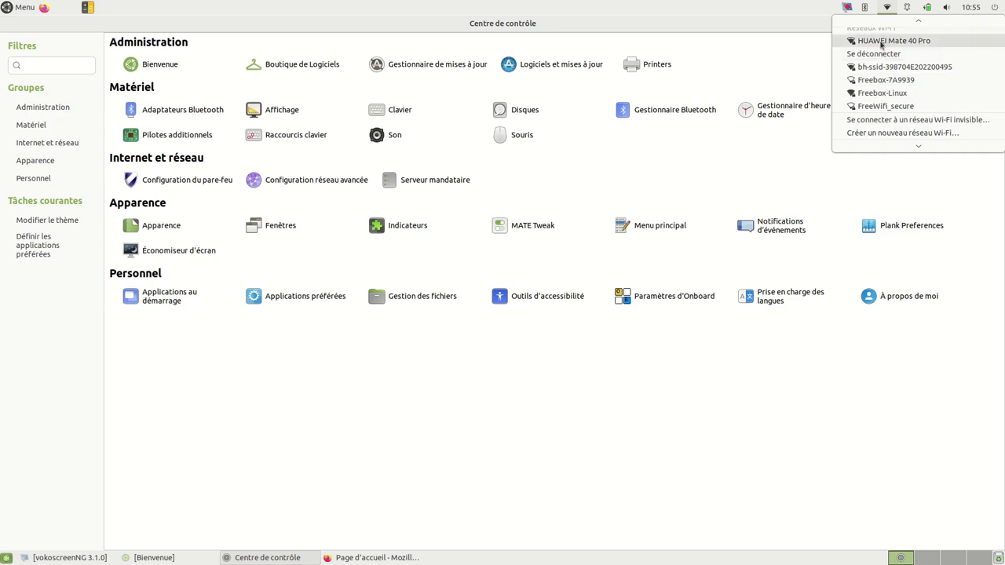
left_click(867, 8)
left_click(887, 7)
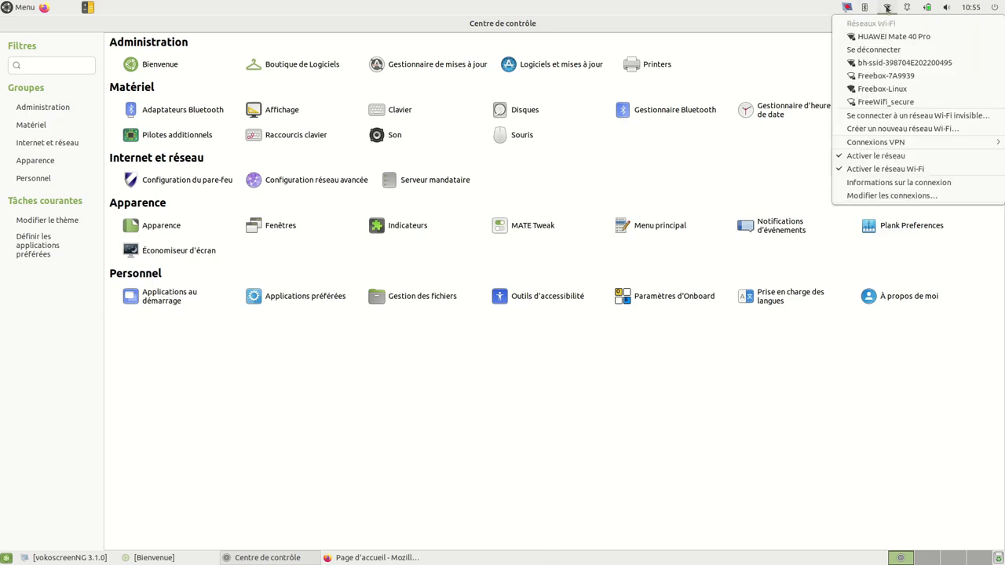
left_click(903, 184)
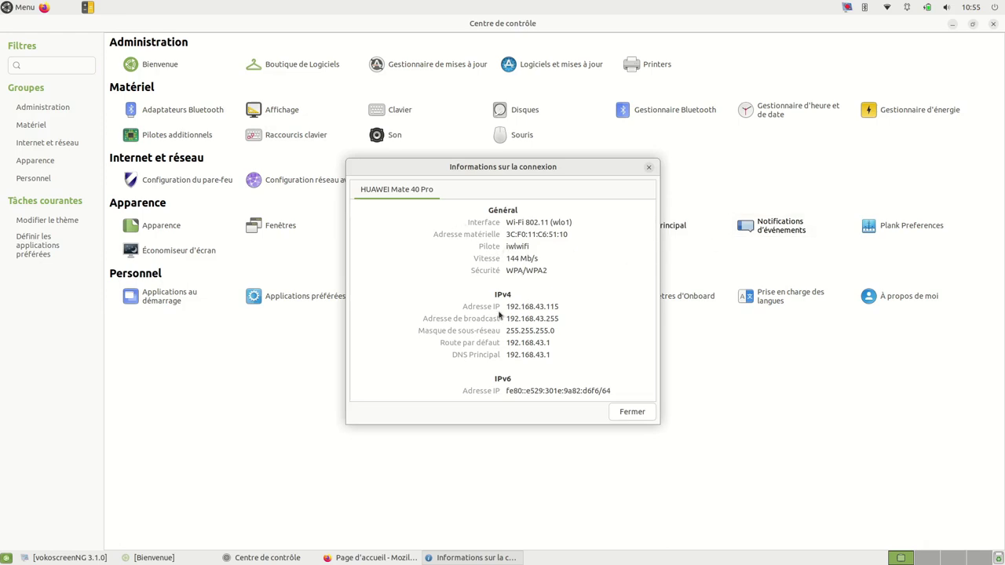
left_click(632, 411)
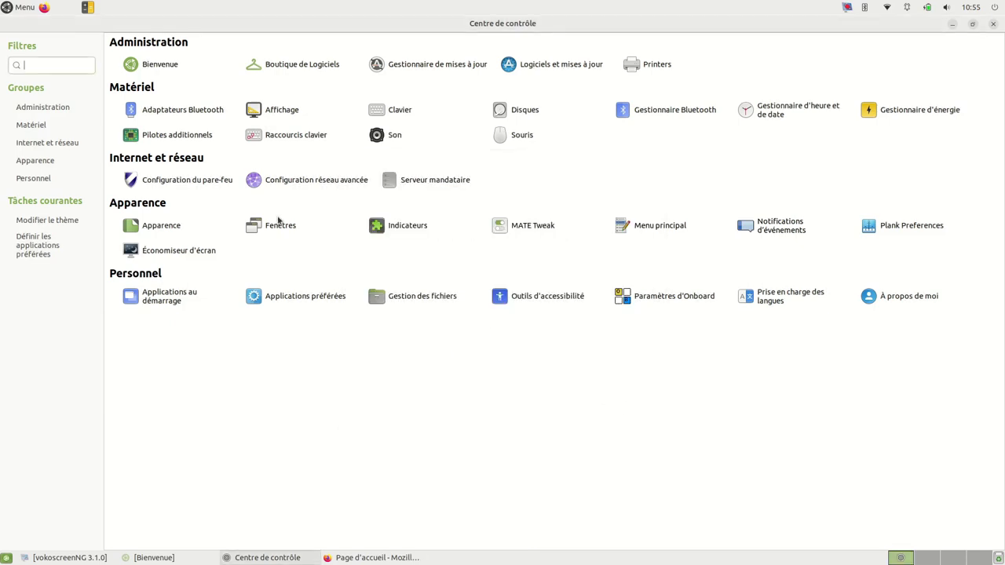
- Review the themes, backgrounds and fonts in the appearance preferences and close them
left_click(133, 228)
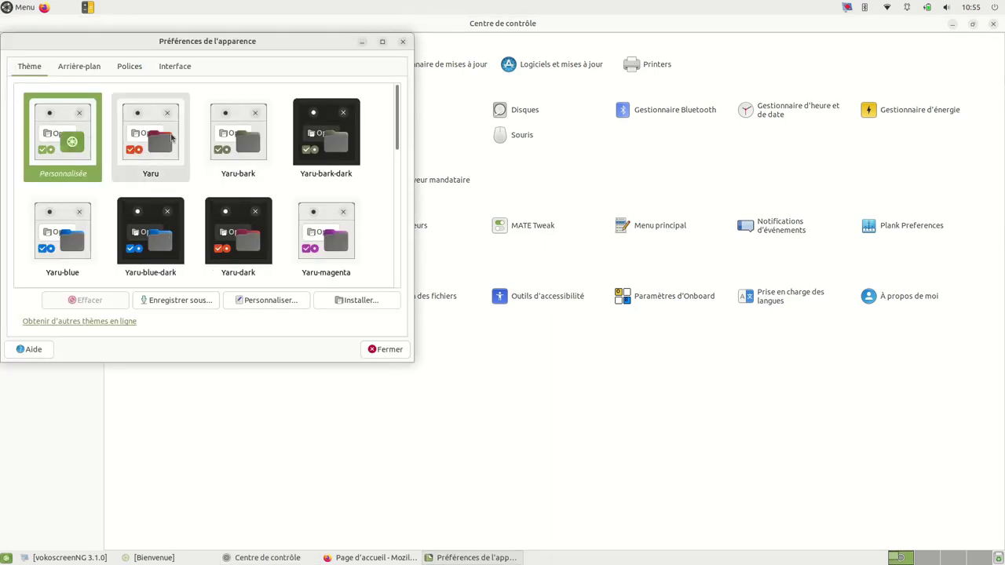
left_click(79, 66)
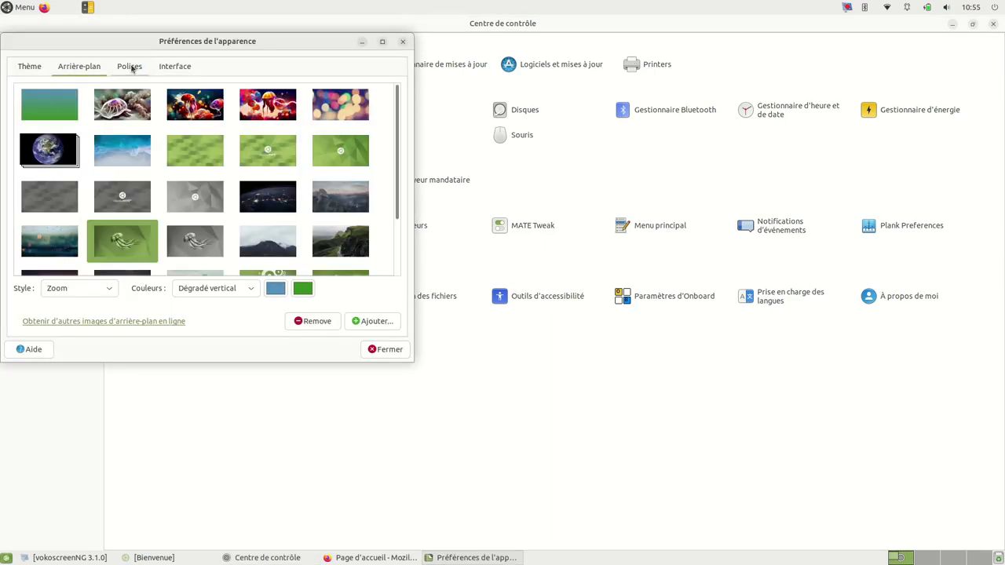
left_click(130, 68)
left_click(30, 67)
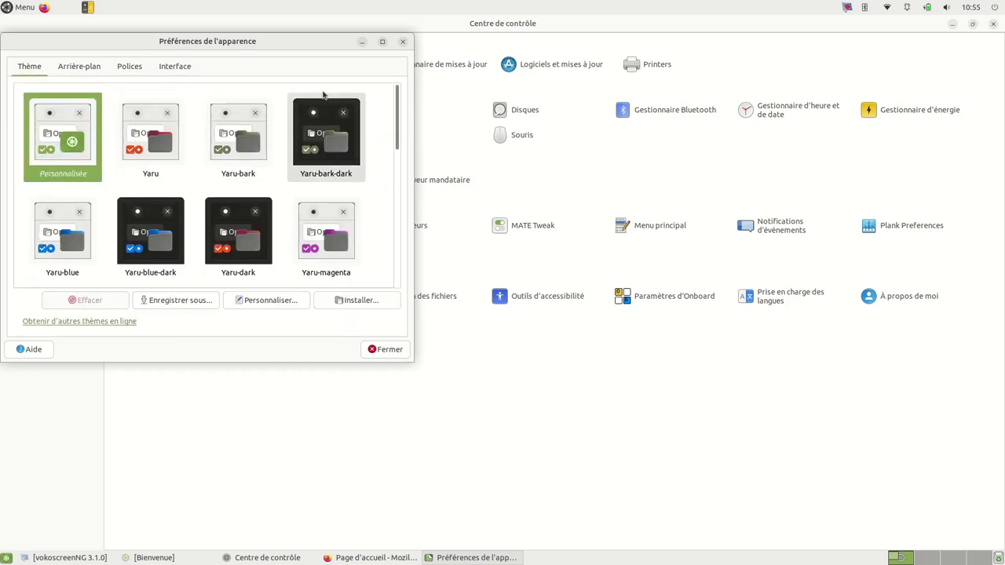
left_click(402, 41)
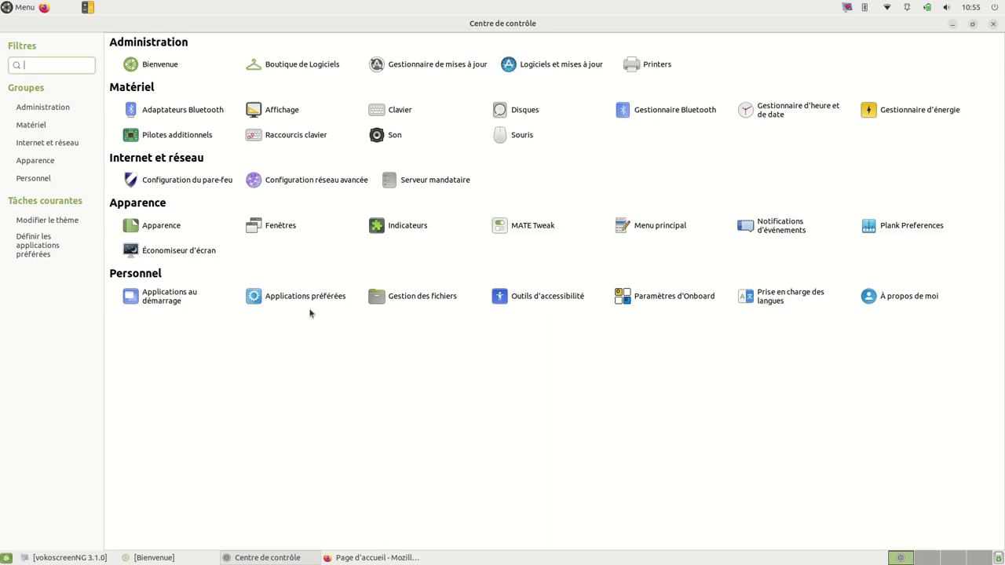
- Review the window settings for behaviour, placement and the compositing manager, and close them
left_click(274, 227)
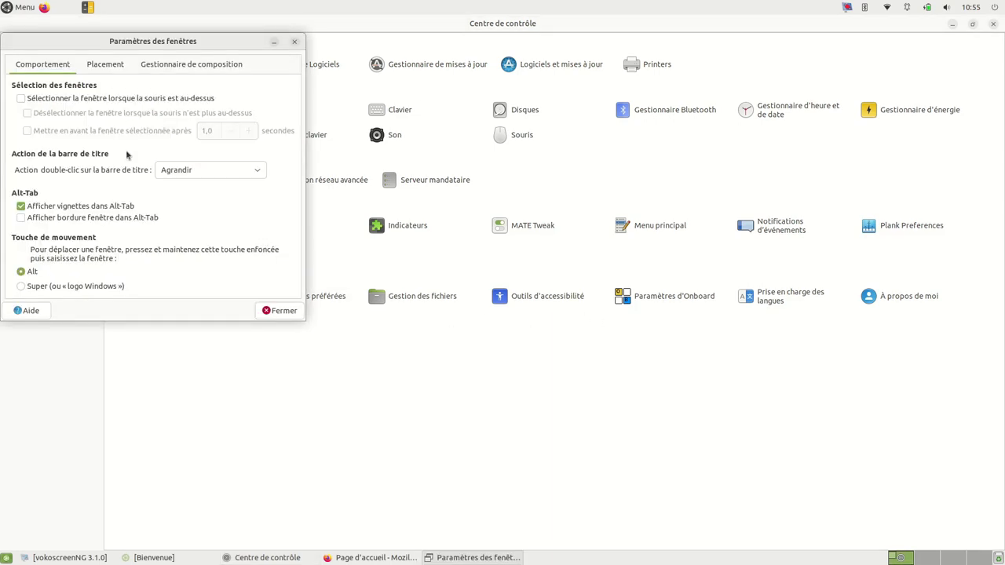
left_click(102, 64)
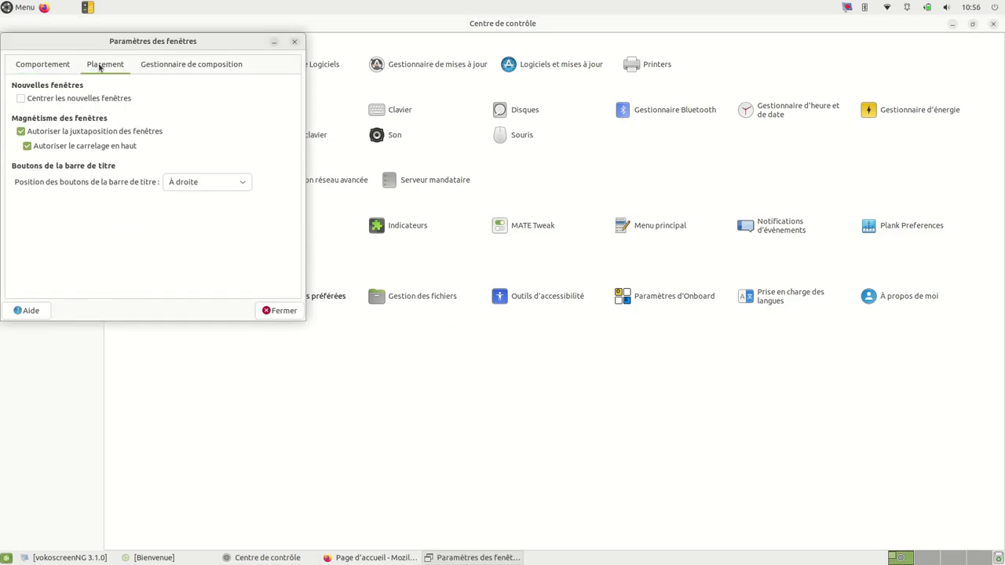
left_click(167, 66)
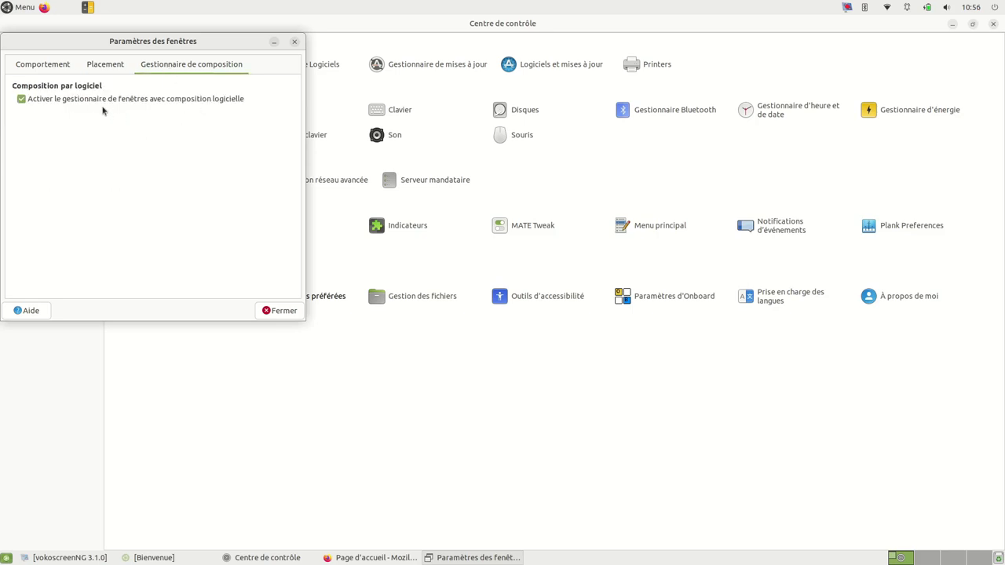
left_click(281, 310)
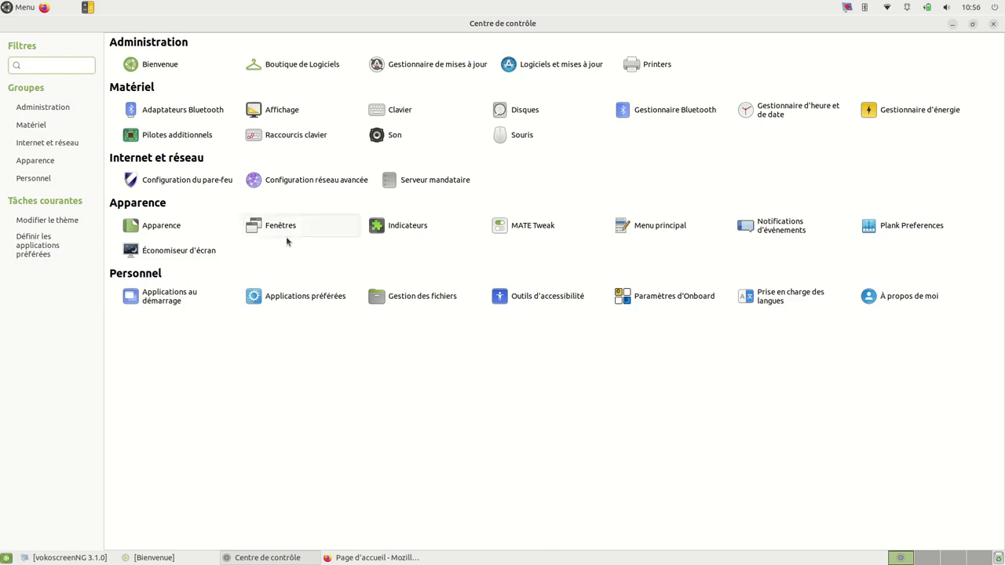
- Open the indicator settings and enable showing the full user name on the panel for the session indicator
left_click(406, 230)
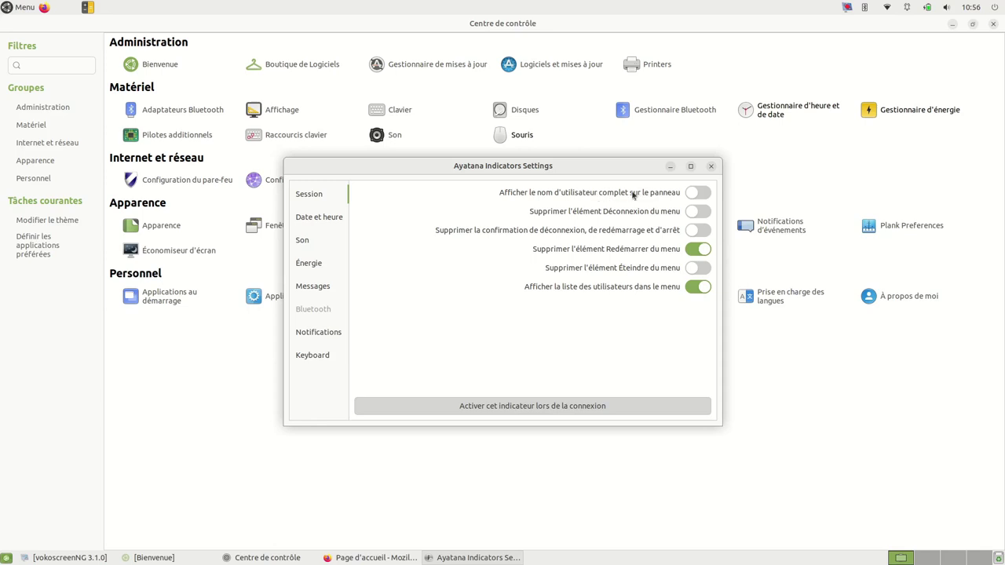
left_click(697, 192)
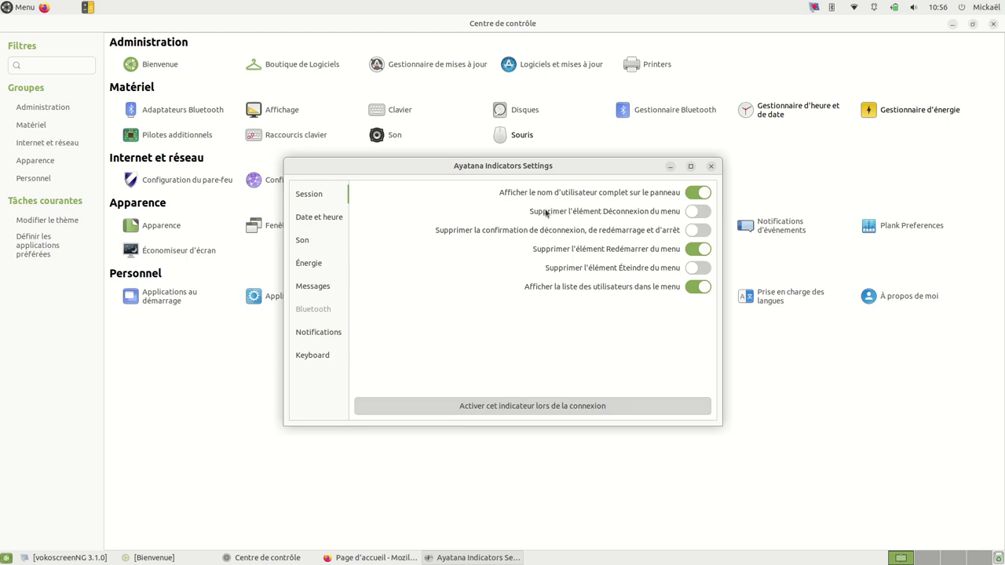
- Try removing the Déconnexion item from the session menu, restore it, and check the menu both ways
left_click(698, 211)
left_click(995, 9)
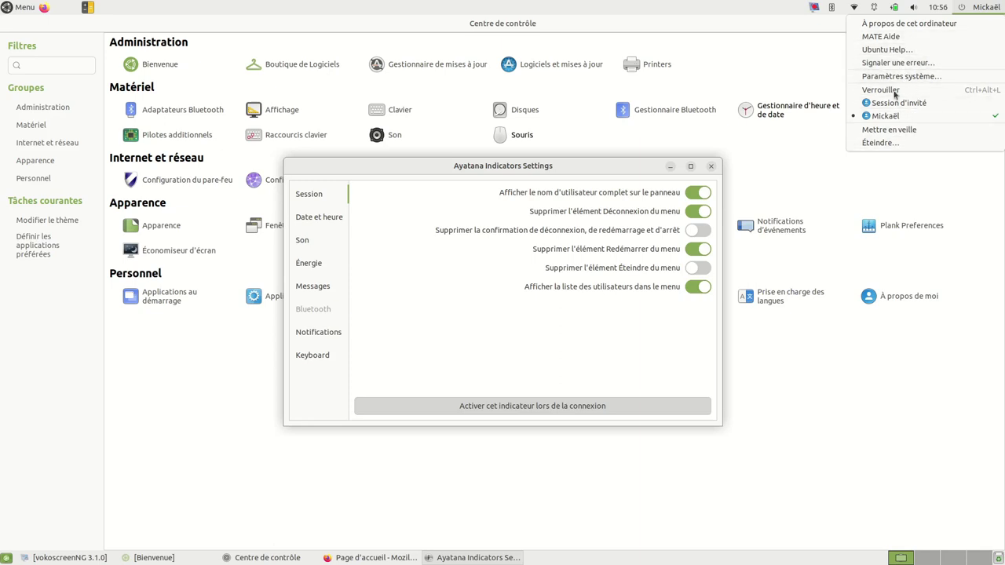
left_click(692, 215)
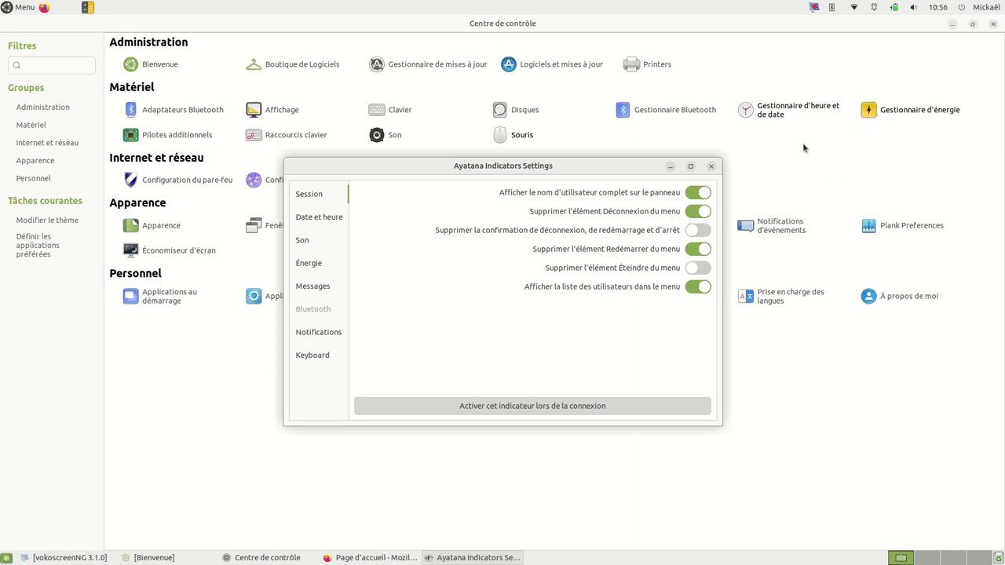
left_click(697, 212)
left_click(977, 8)
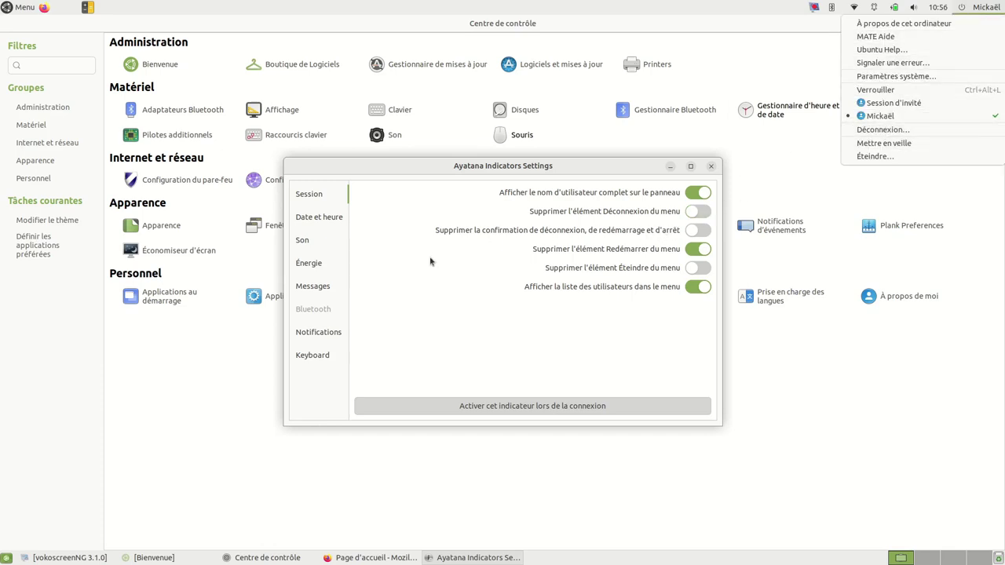
- In the date and time indicator settings, enable showing the year, the month and date, and the day of the week on the panel
left_click(317, 221)
left_click(317, 221)
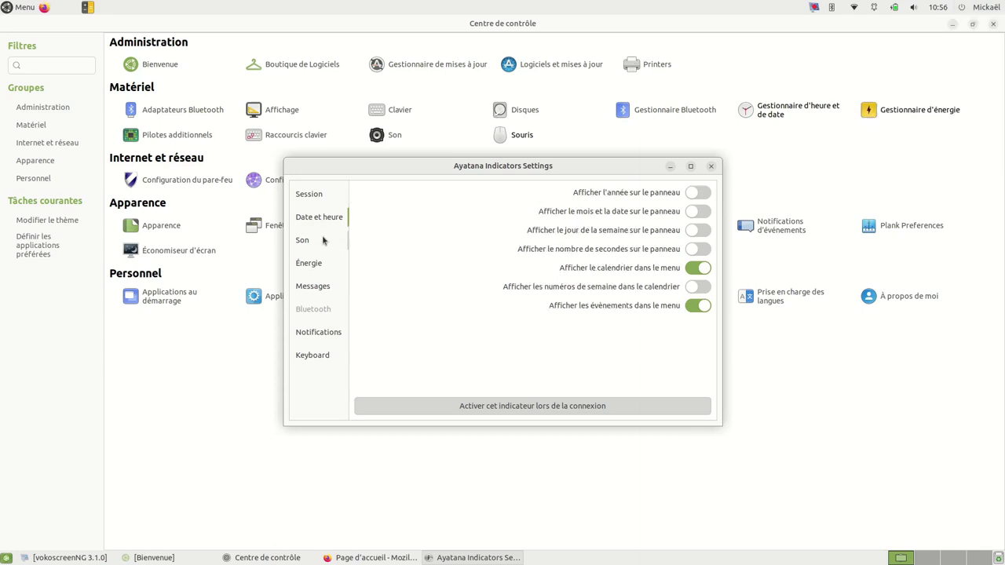
left_click(703, 195)
left_click(704, 213)
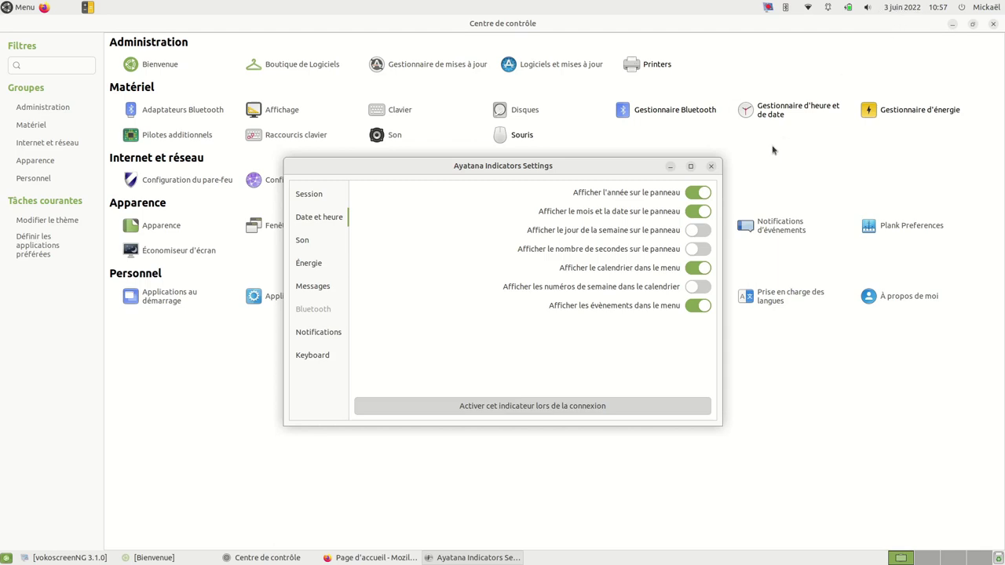
left_click(701, 230)
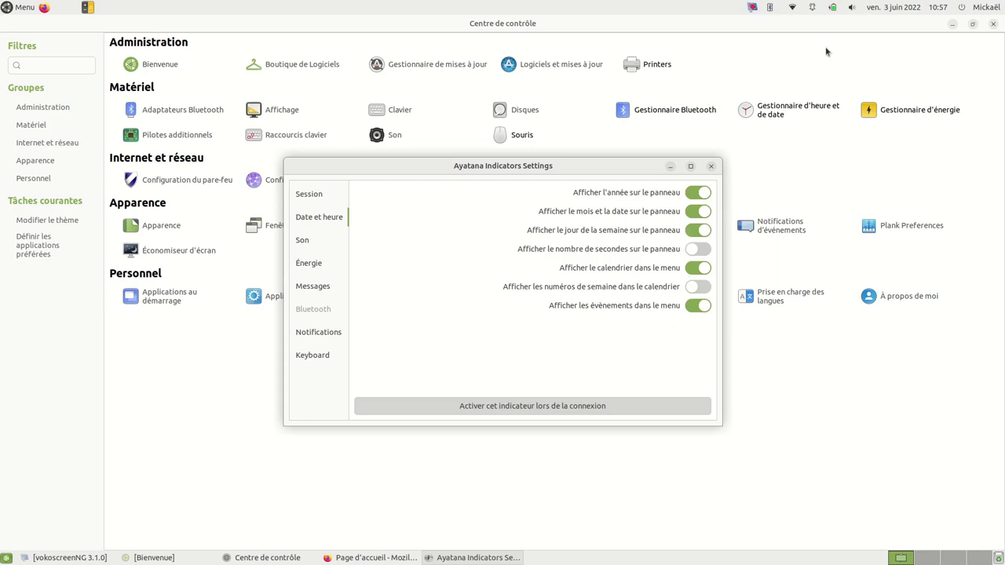
- Unlock the indicator applet from the panel, try moving it along the panel and back, and lock it again
right_click(897, 9)
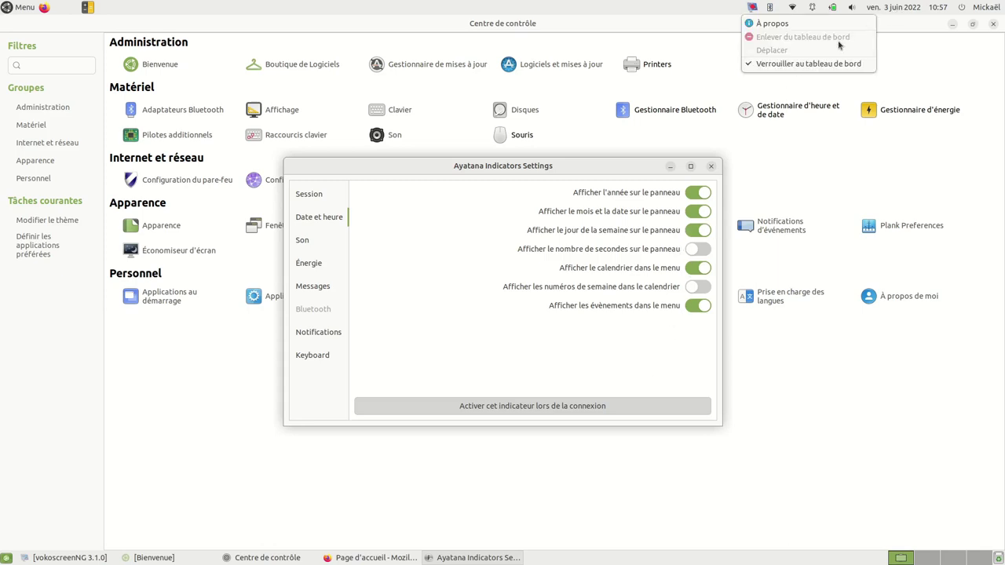
left_click(809, 63)
right_click(900, 11)
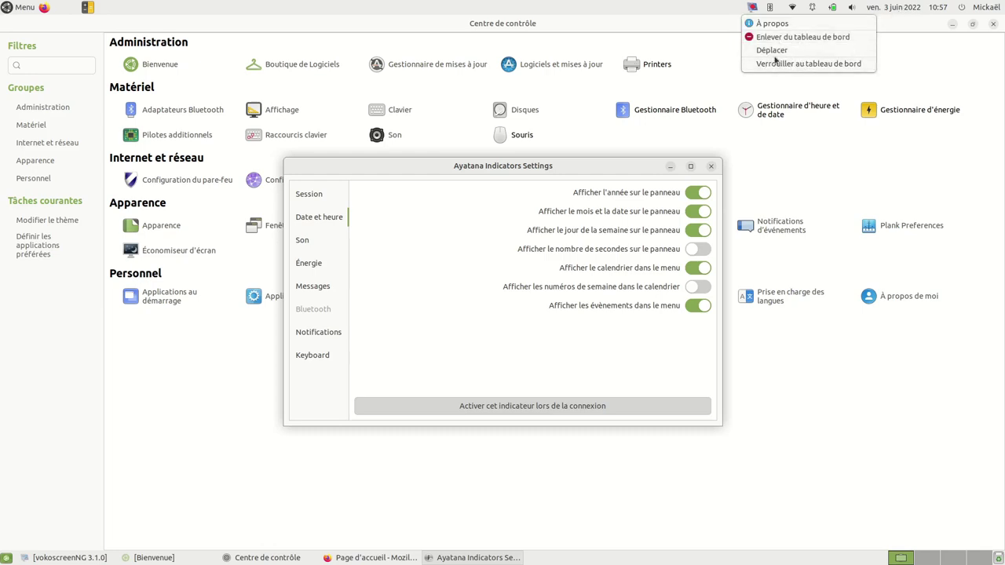
left_click(771, 50)
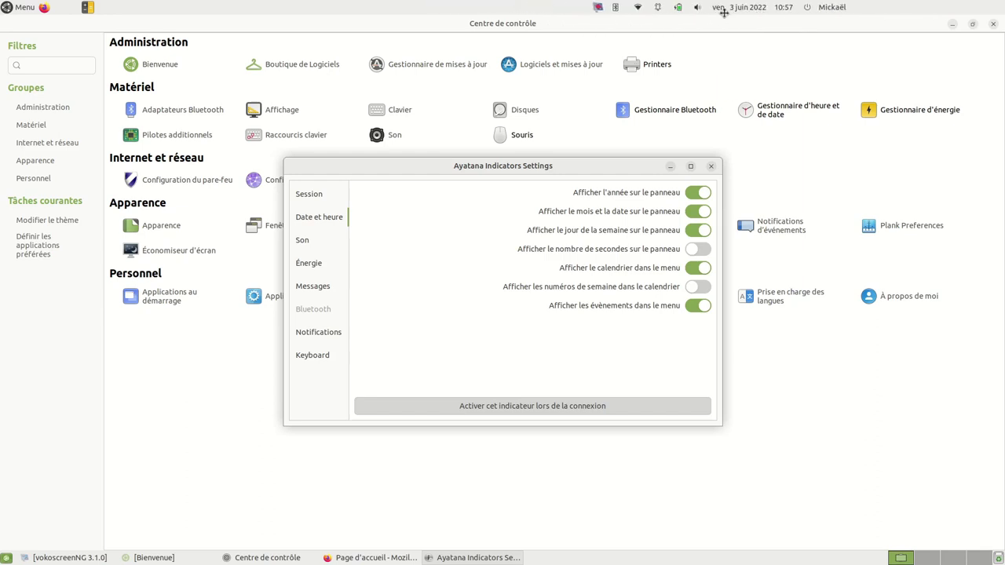
left_click(915, 8)
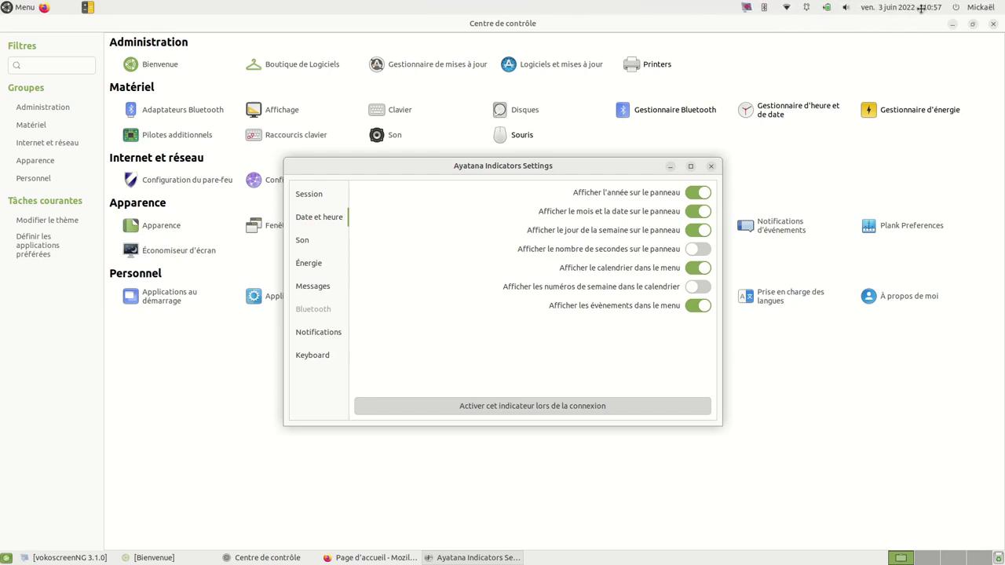
right_click(886, 9)
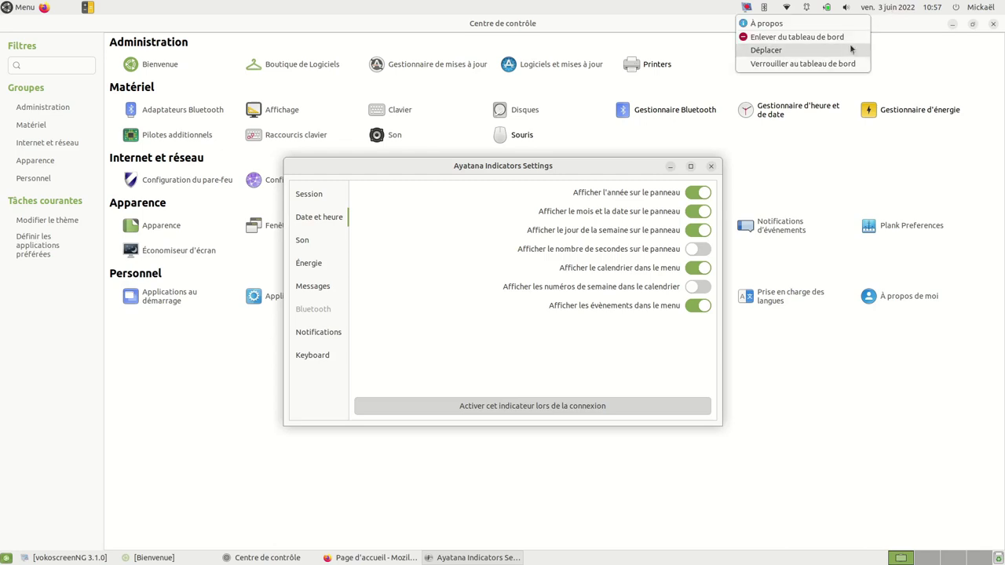
left_click(747, 67)
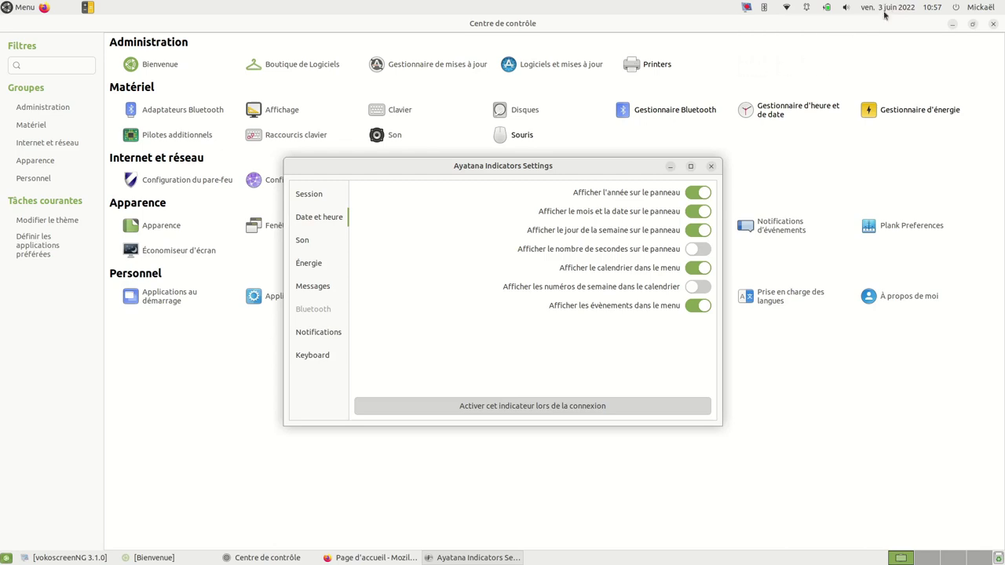
- Look at the sound indicator option, enable the battery percentage on the panel, and try the battery time display before disabling it again
left_click(300, 241)
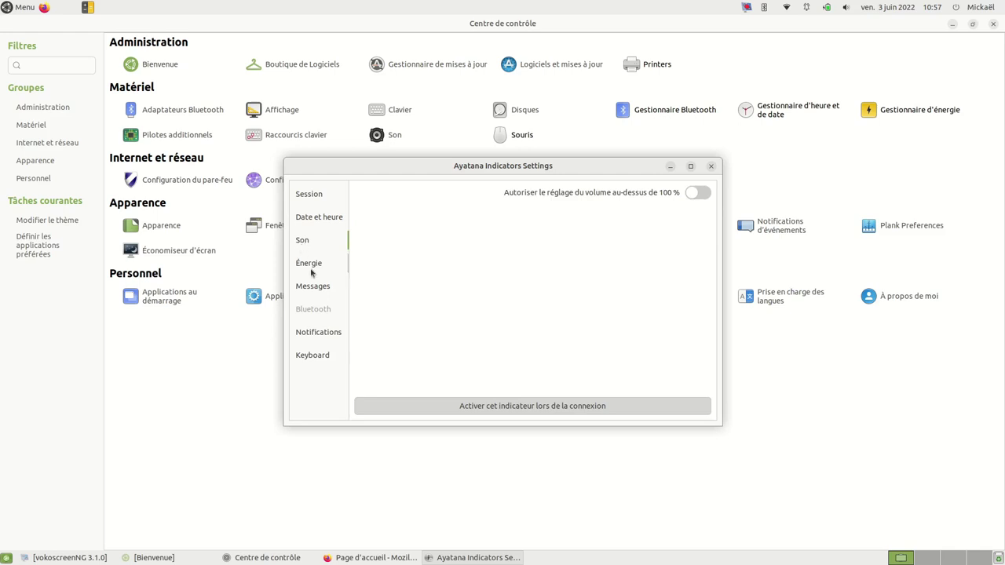
left_click(313, 264)
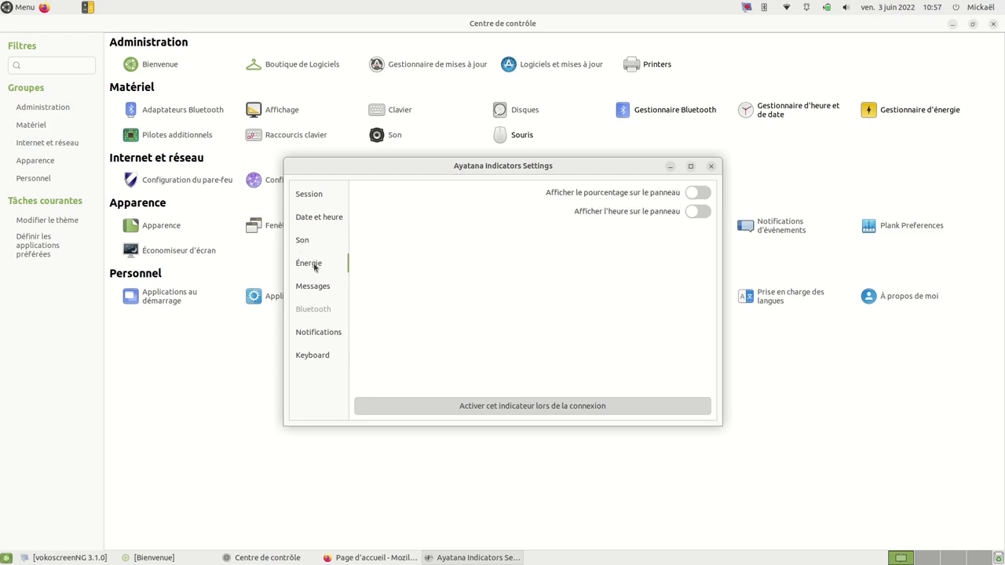
left_click(699, 193)
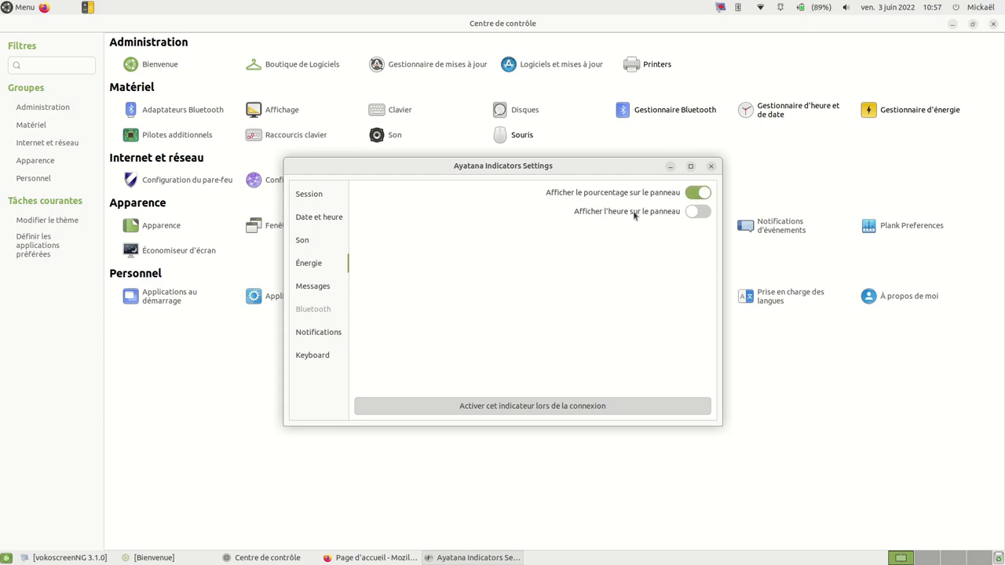
left_click(696, 211)
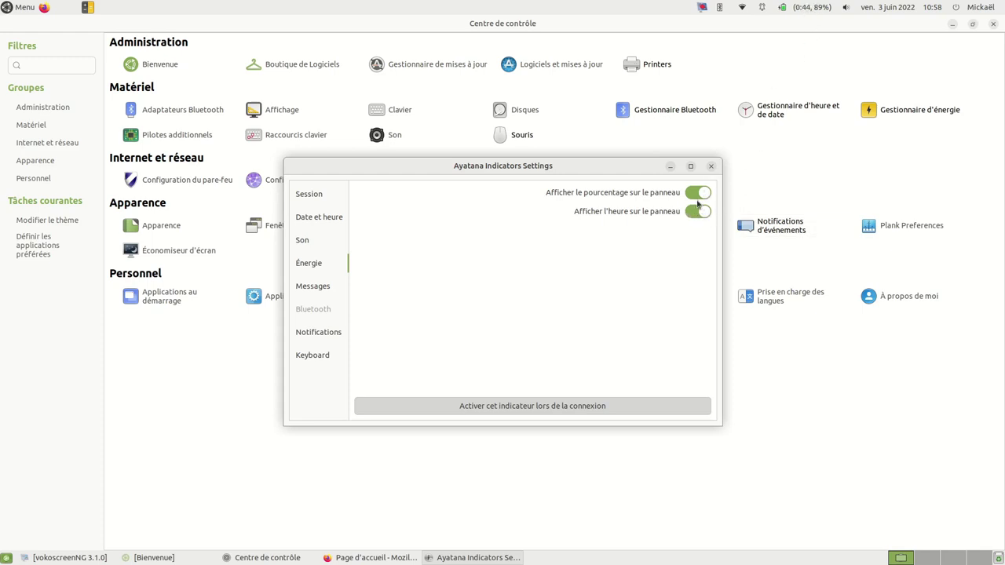
left_click(691, 214)
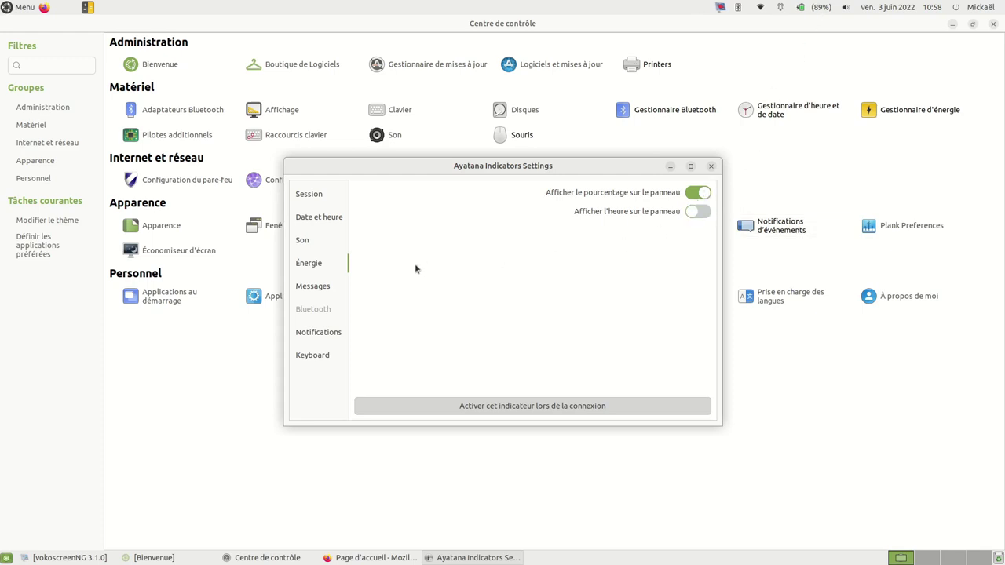
- Look through the Messages, Notifications and Keyboard indicator settings and close the indicator settings window
left_click(302, 288)
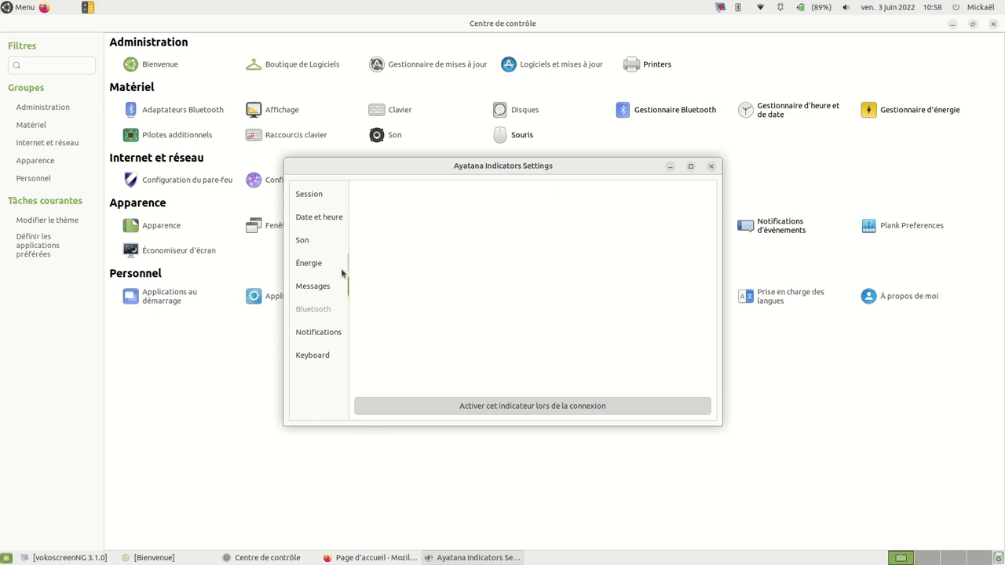
left_click(317, 336)
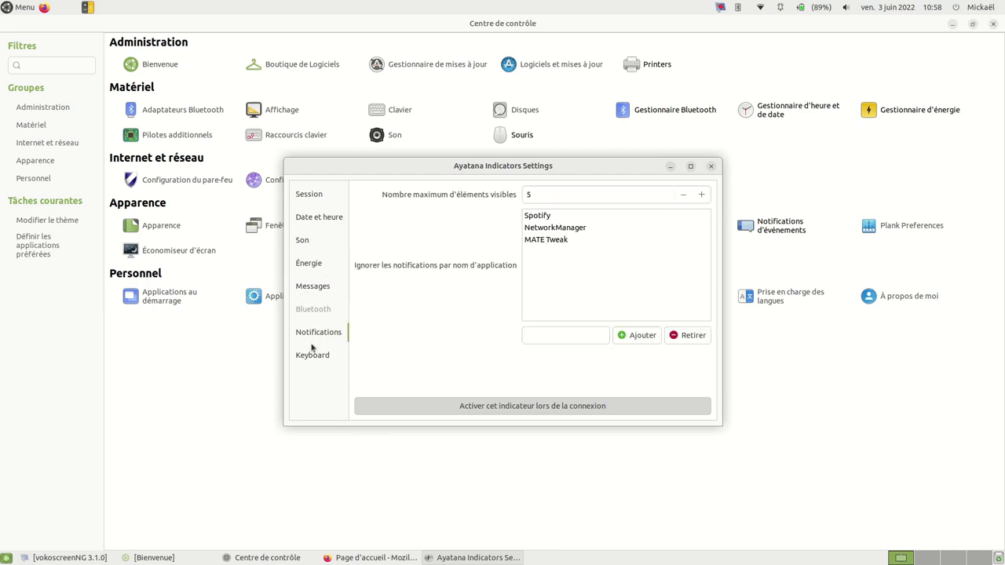
left_click(310, 354)
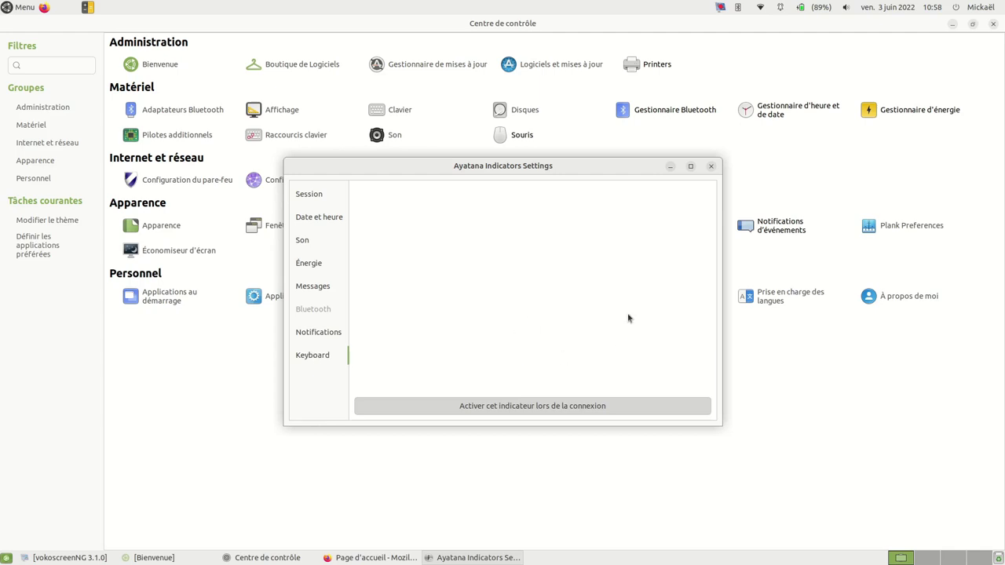
left_click(711, 167)
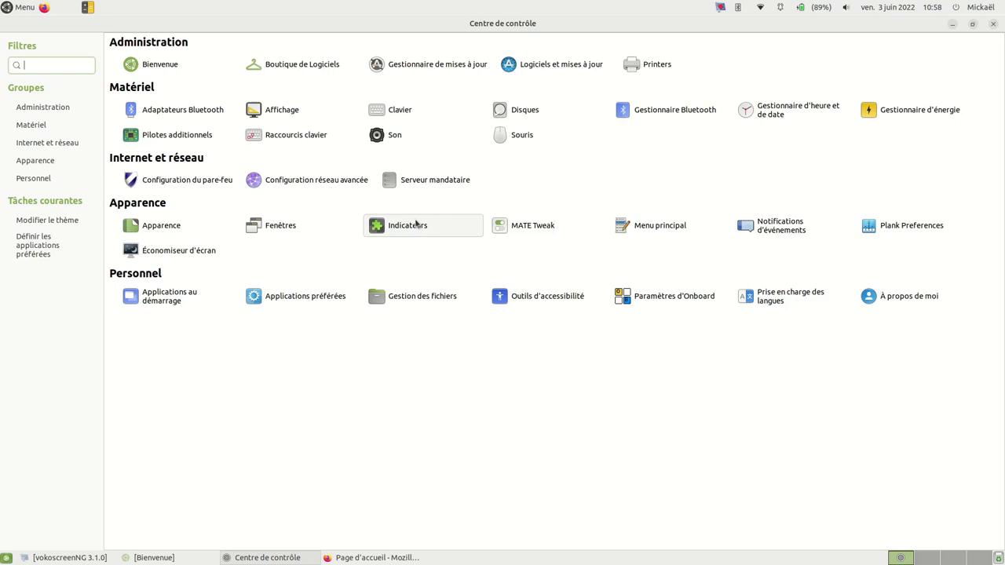
- Open MATE Tweak, look at the desktop icon options, and try the Pantheon panel layout
left_click(528, 227)
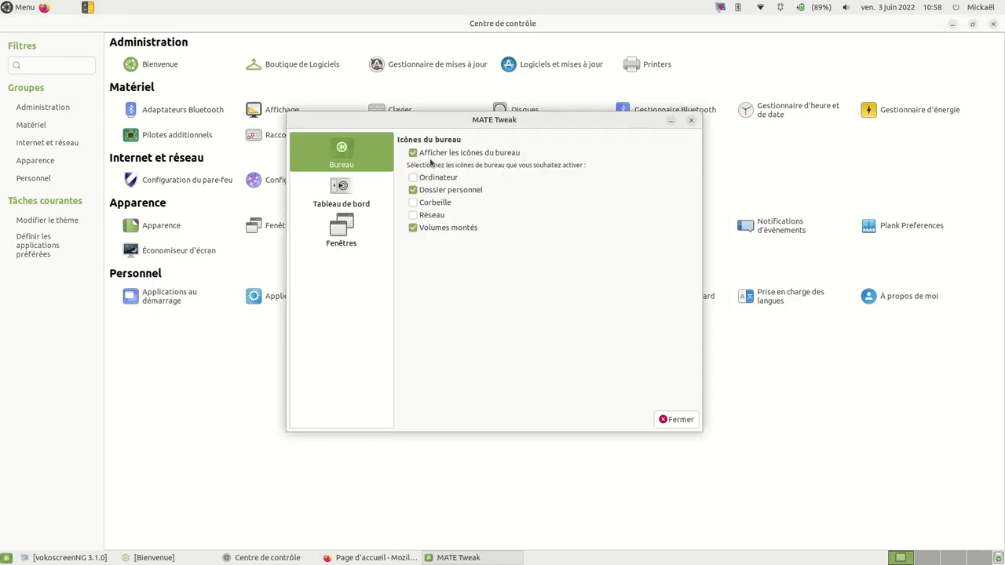
left_click(347, 186)
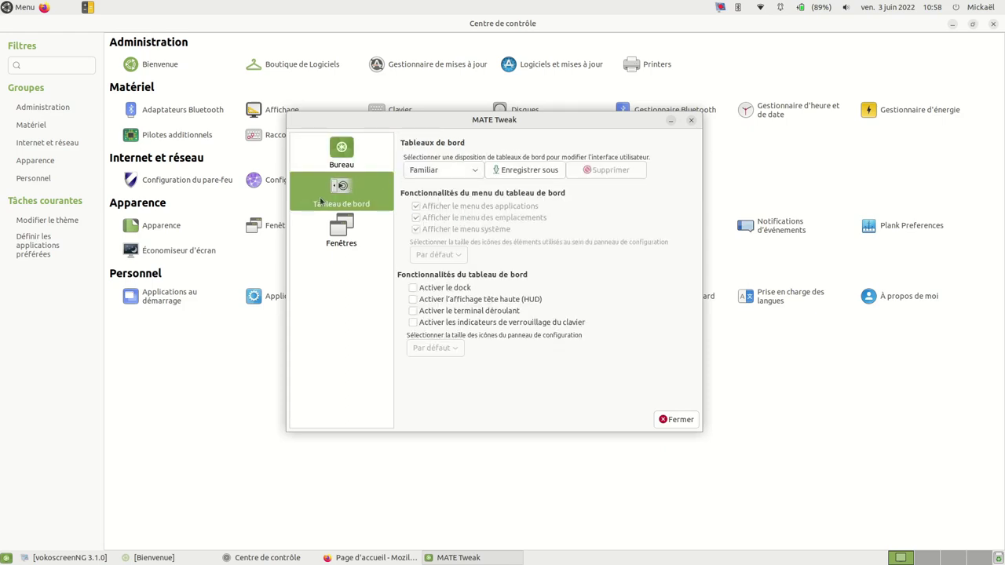
left_click(437, 171)
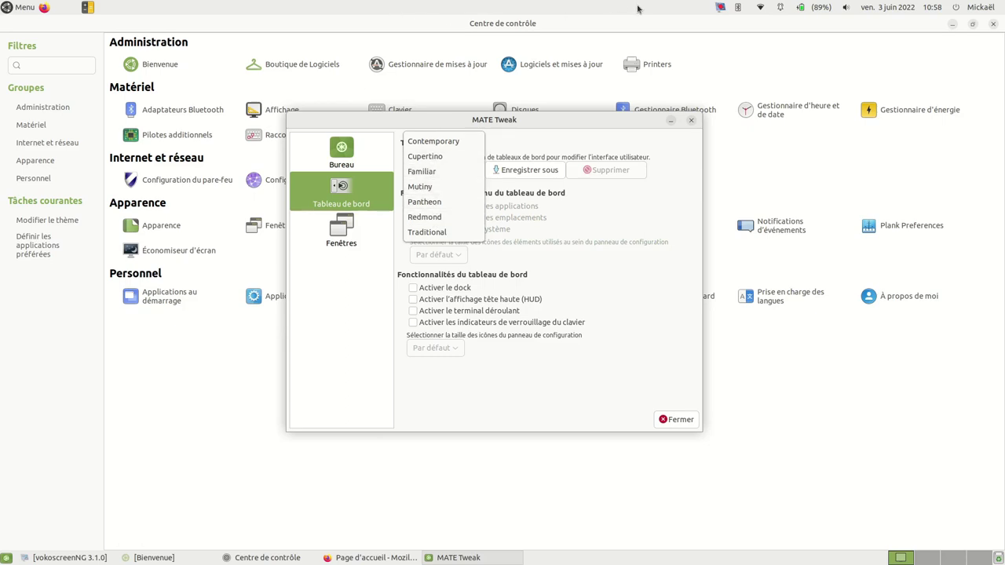
left_click(430, 202)
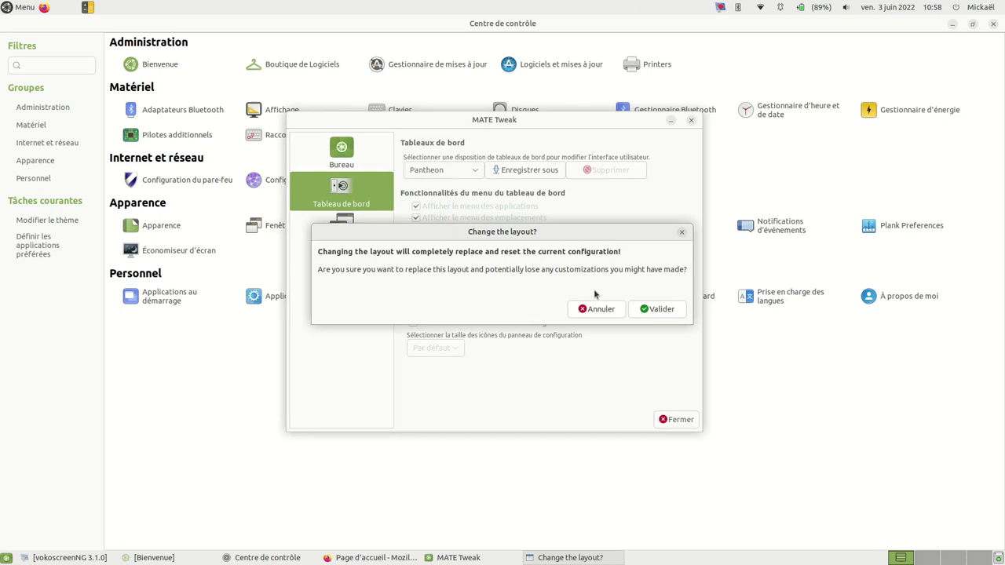
left_click(656, 309)
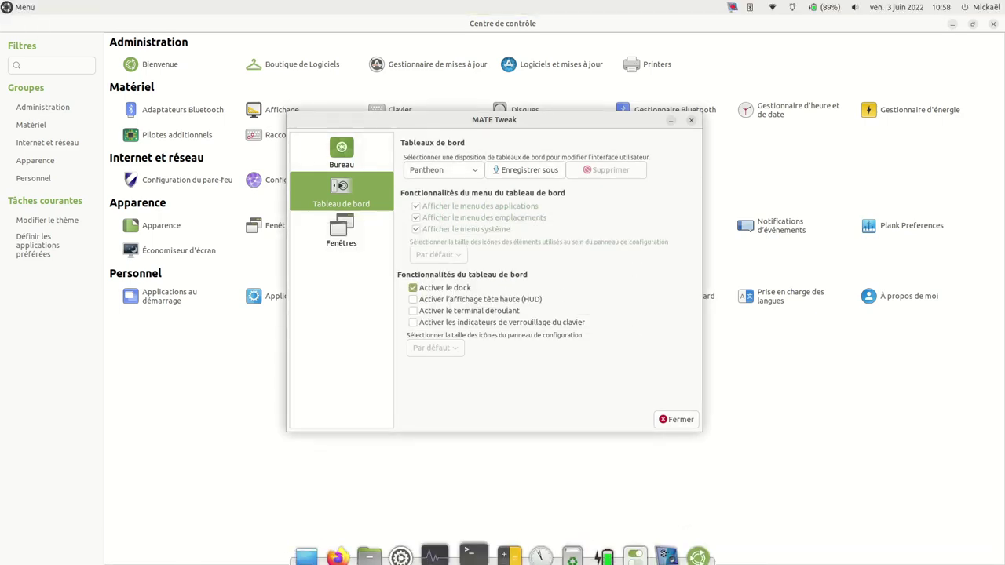
- Switch the panel layout from Pantheon back to Familiar and accept replacing the current configuration
left_click(449, 170)
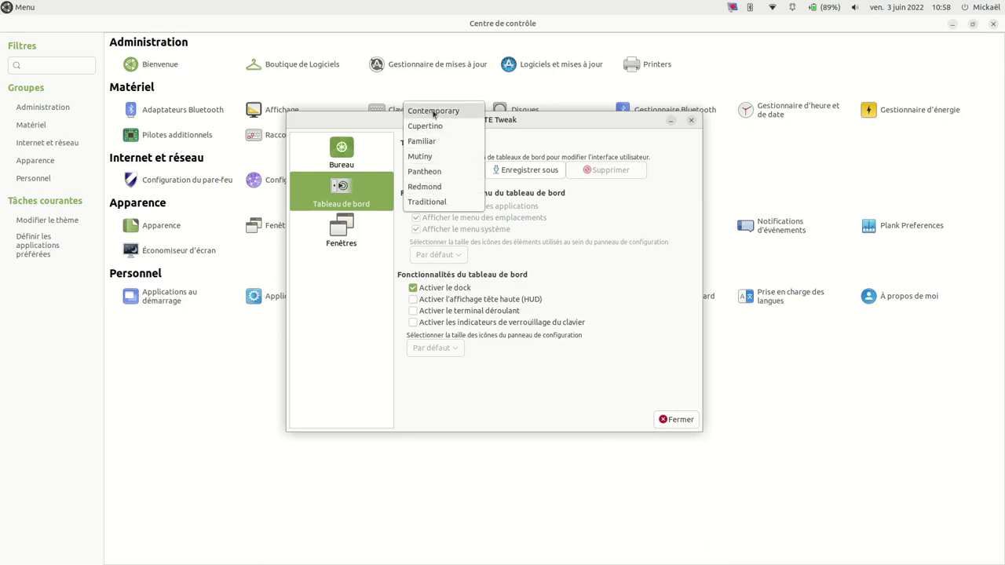
left_click(422, 141)
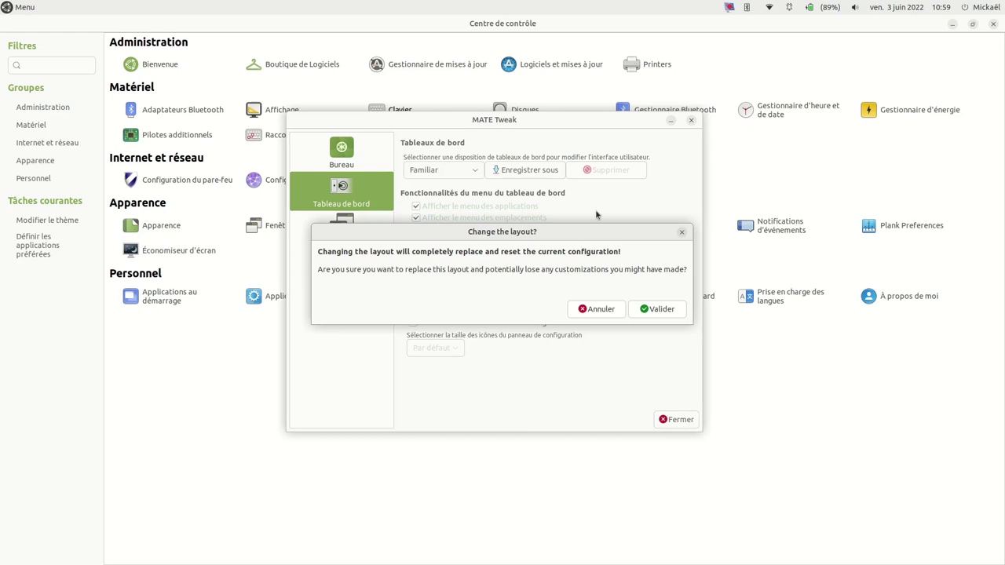
left_click(650, 312)
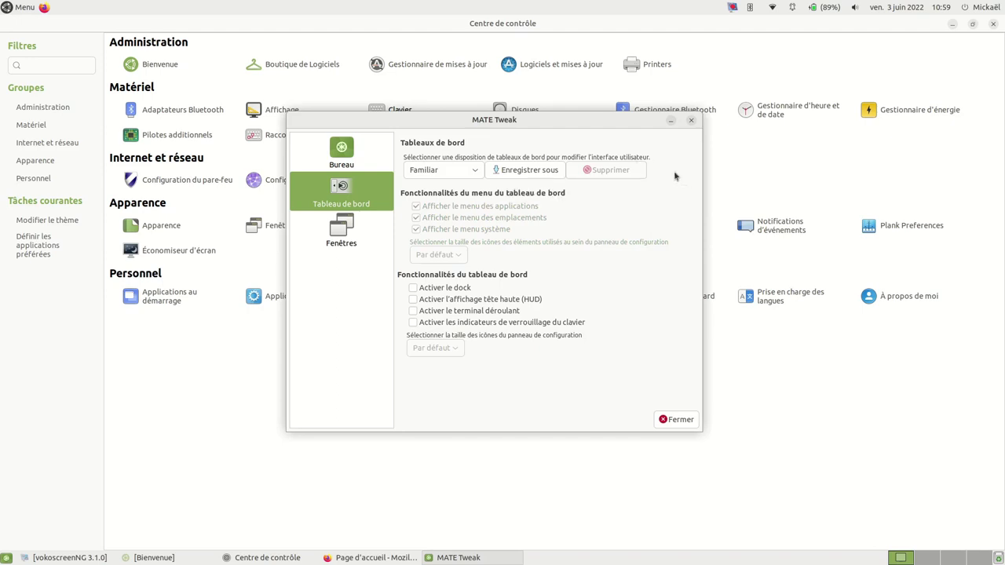
- Look at the panel layout saving dialog without saving, review MATE Tweak's window options, and close MATE Tweak
left_click(534, 173)
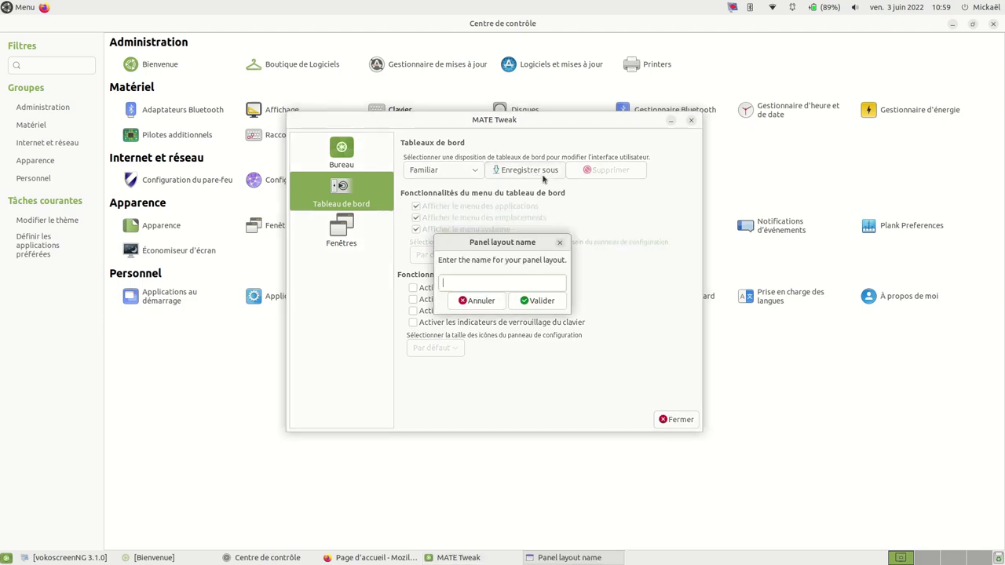
left_click(481, 301)
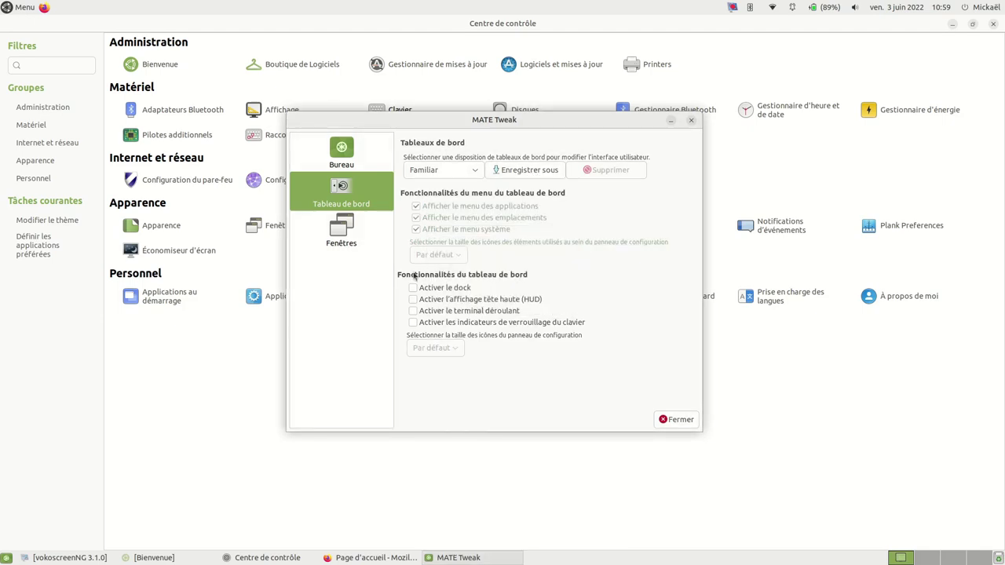
left_click(360, 240)
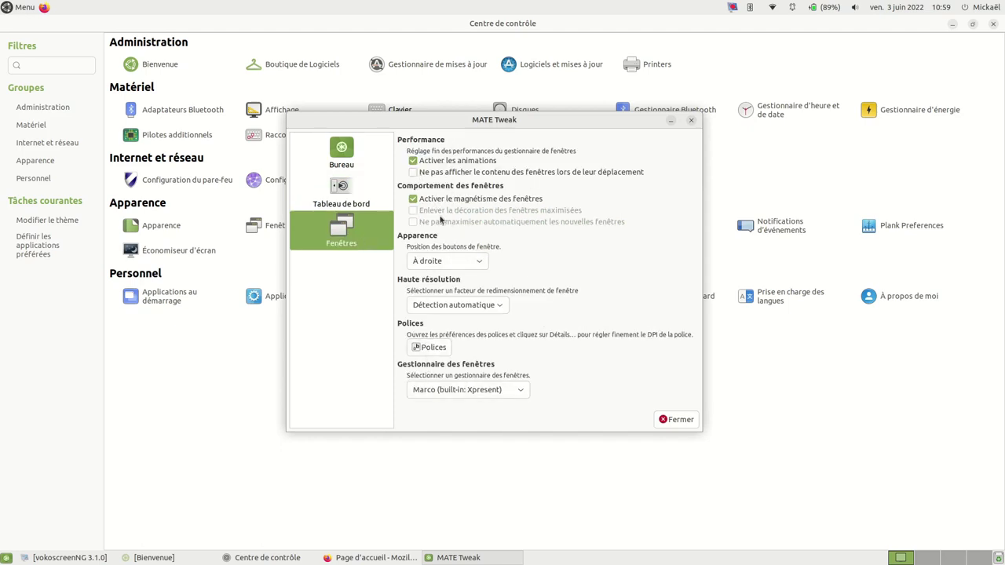
left_click(675, 419)
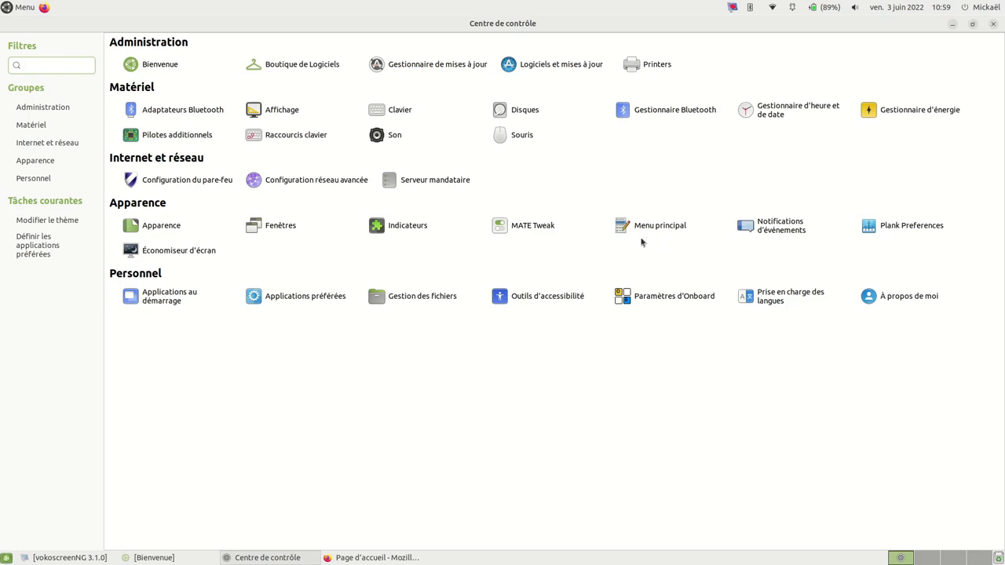
- Open Plank Preferences, launch the calculator from the dock, and increase the dock's icon zoom
left_click(915, 230)
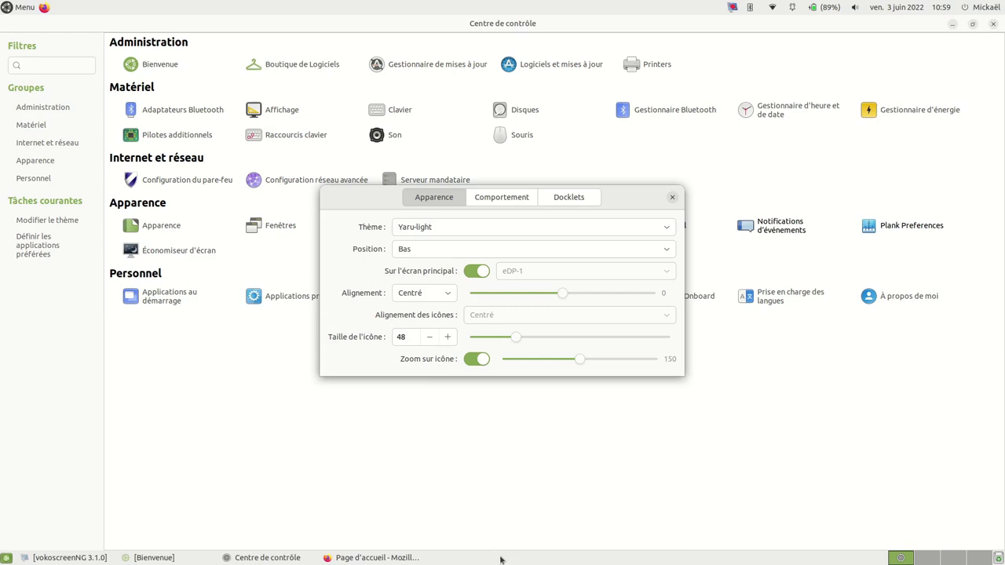
mouse_move(516, 554)
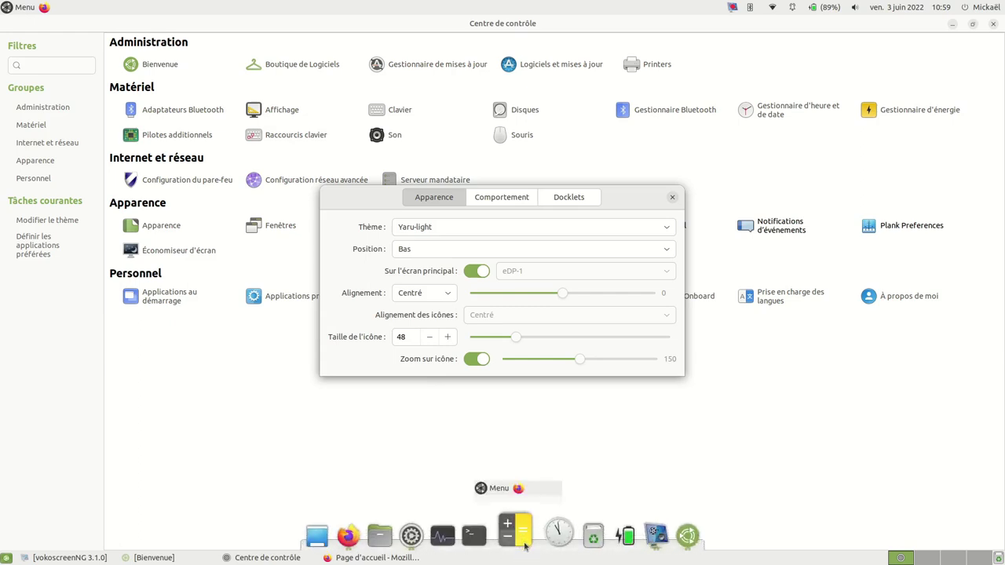
left_click(507, 533)
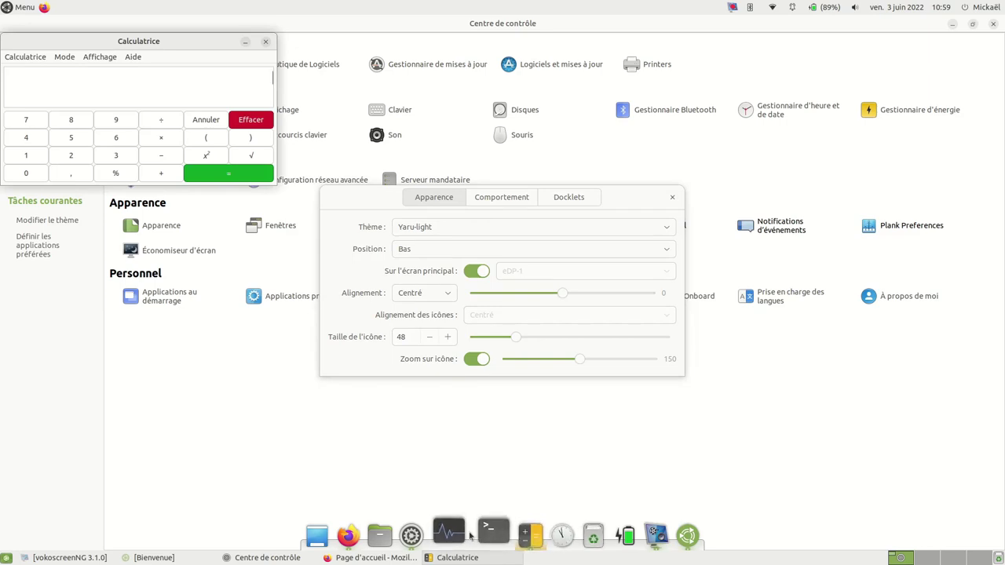
left_click_drag(577, 359, 668, 362)
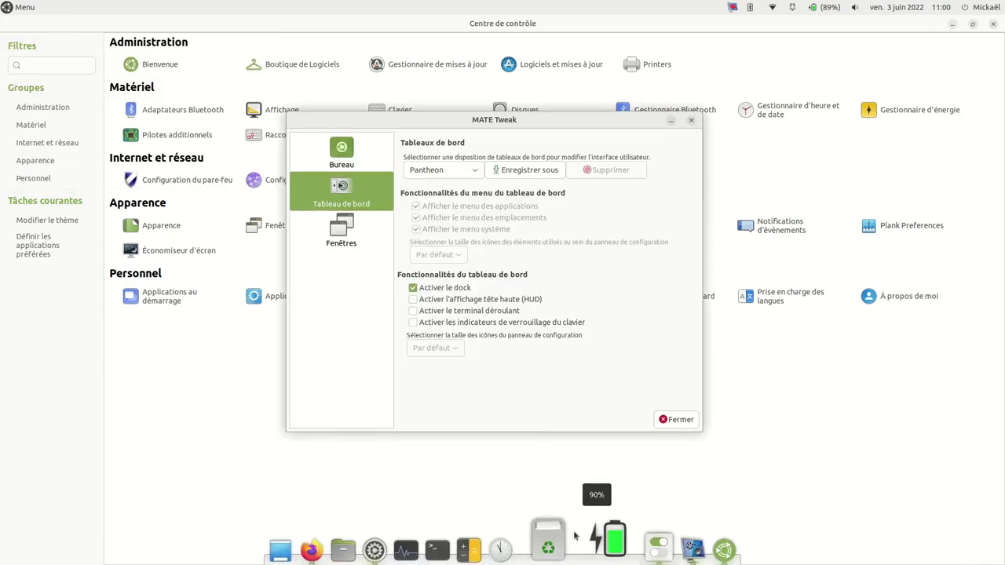
- Change the panel layout to Familiar in MATE Tweak, accept the replacement, and close MATE Tweak
left_click(469, 170)
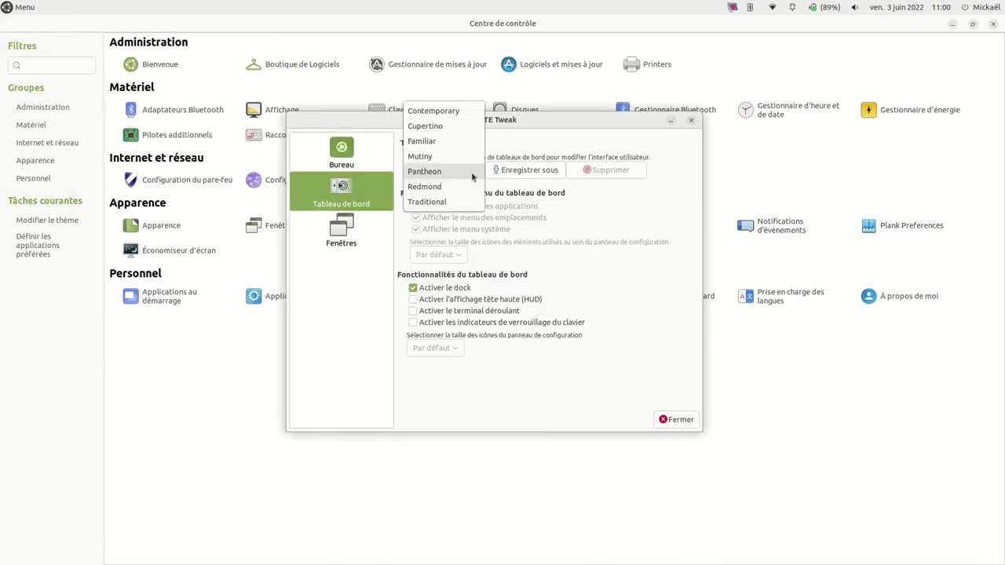
left_click(422, 141)
left_click(656, 309)
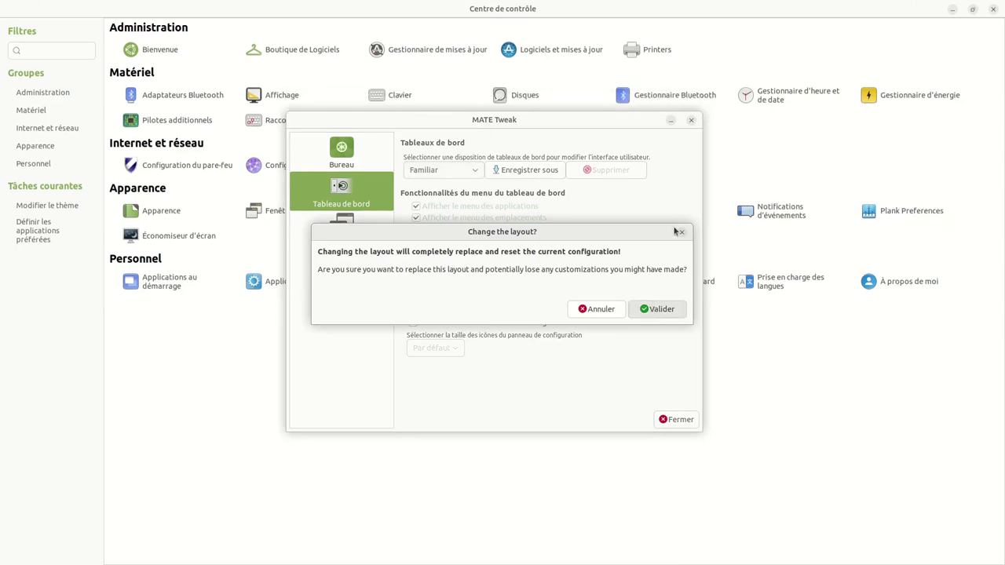
left_click(668, 419)
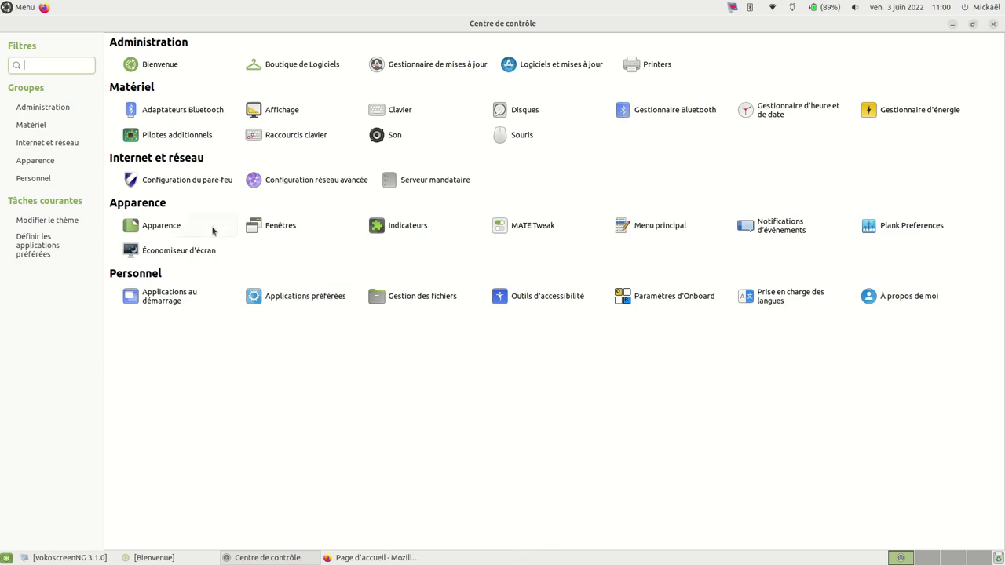
- In the screensaver preferences, toggle the option that locks the screen when the screensaver is active
left_click(178, 253)
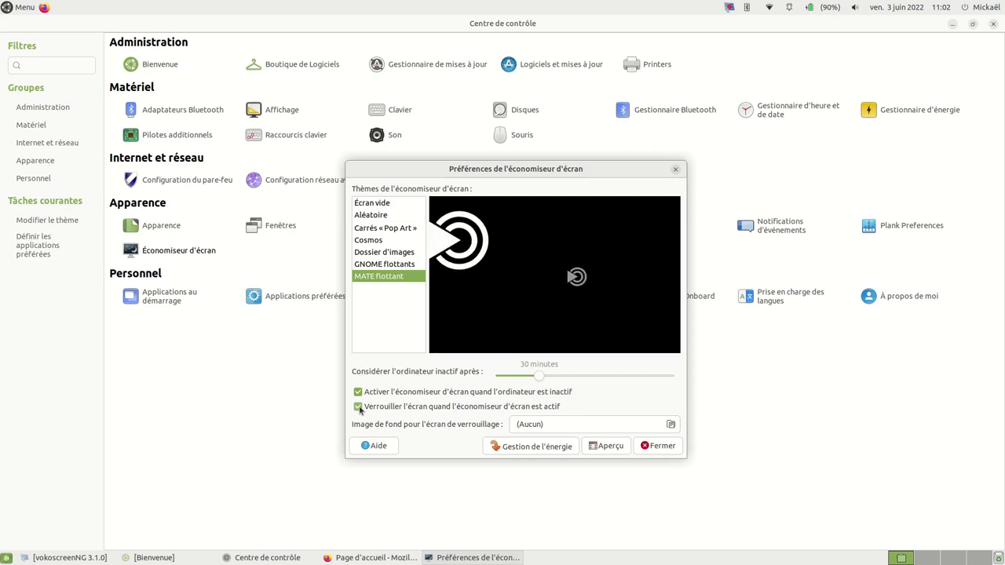
left_click(358, 407)
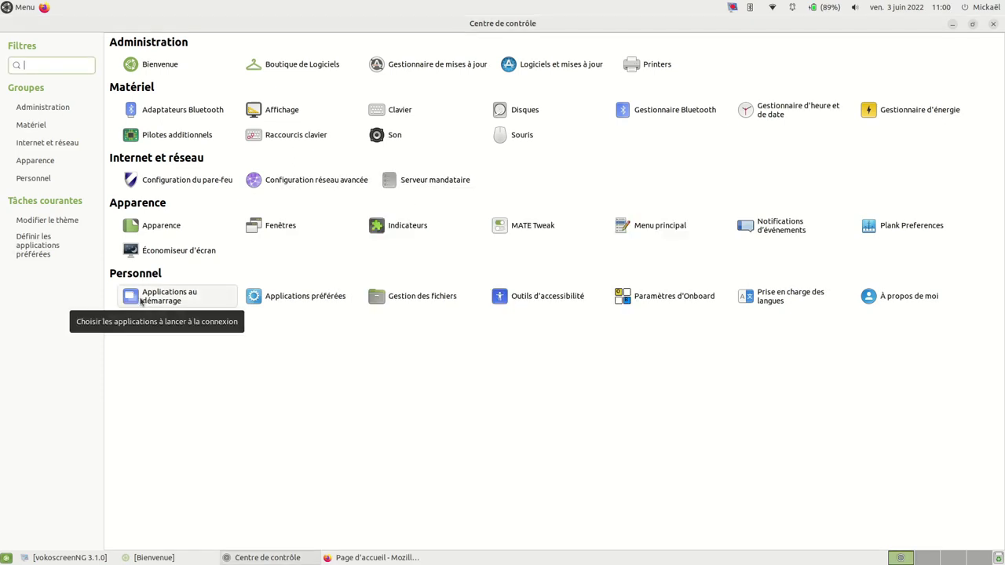
- Enable Redshift in the startup applications and close the startup preferences
left_click(141, 303)
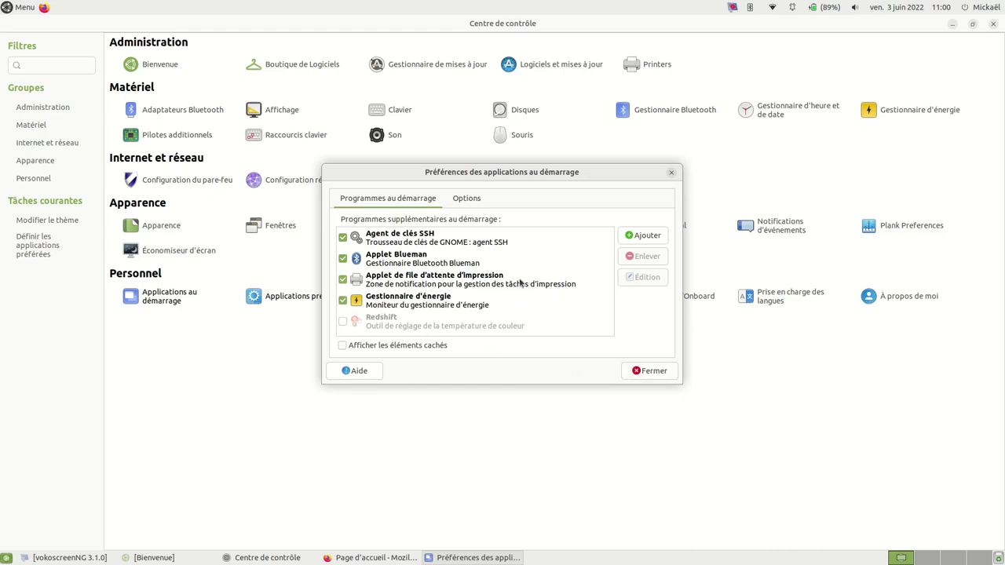
left_click(343, 321)
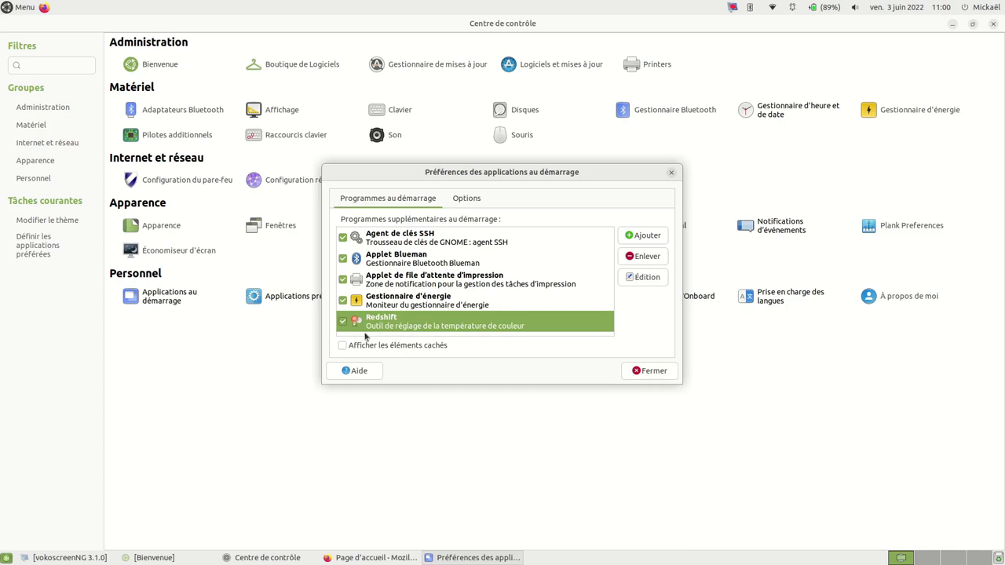
left_click(654, 369)
- Set Firefox as the preferred web browser in the preferred applications settings
left_click(303, 296)
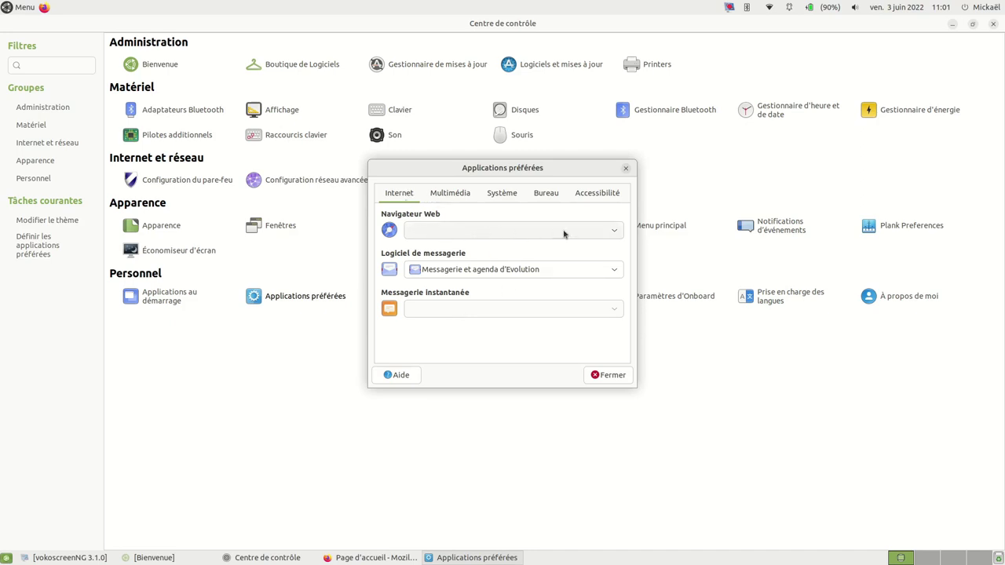
left_click(615, 233)
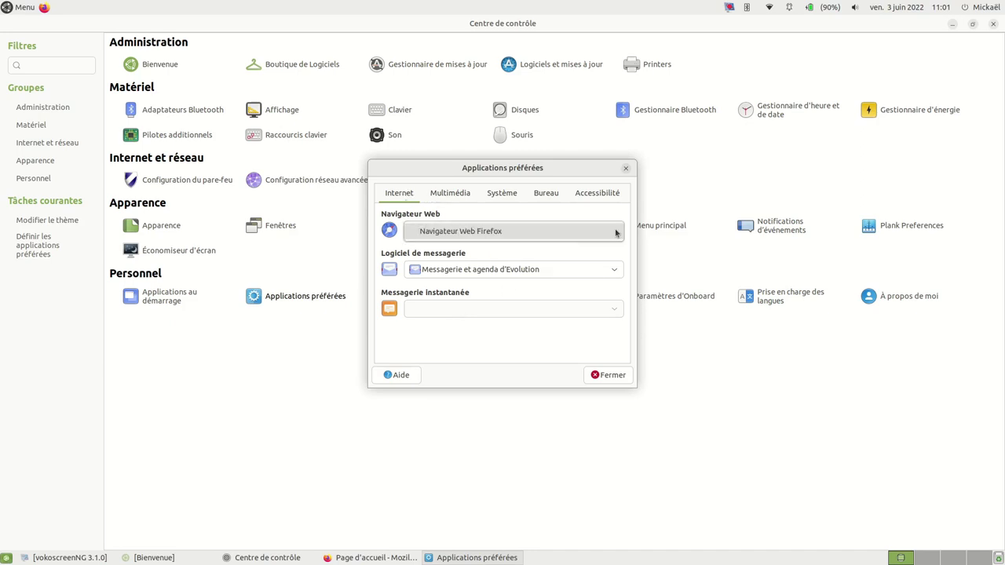
left_click(480, 234)
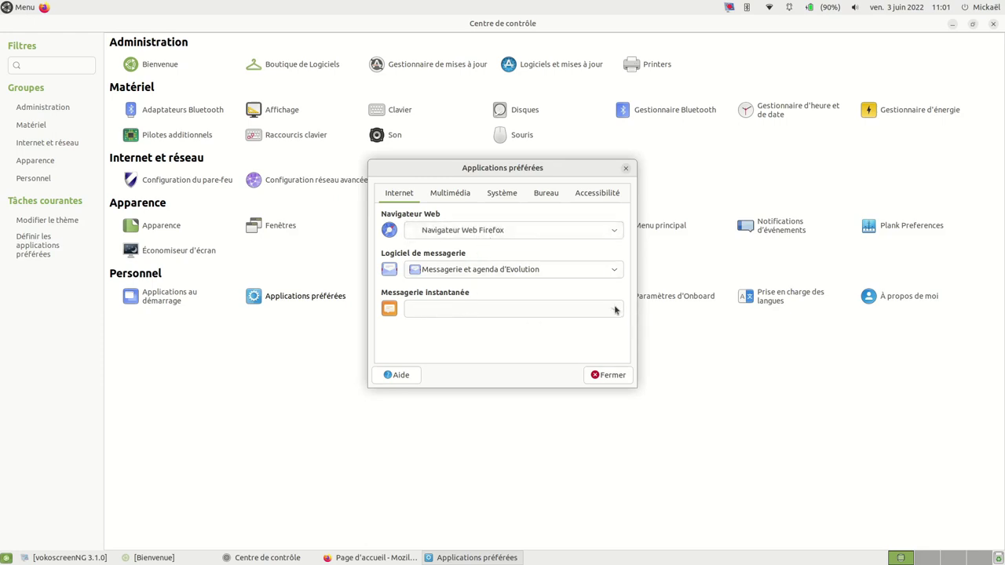
- Review the preferred multimedia, system, office and accessibility applications, and close the preferred applications window
left_click(448, 193)
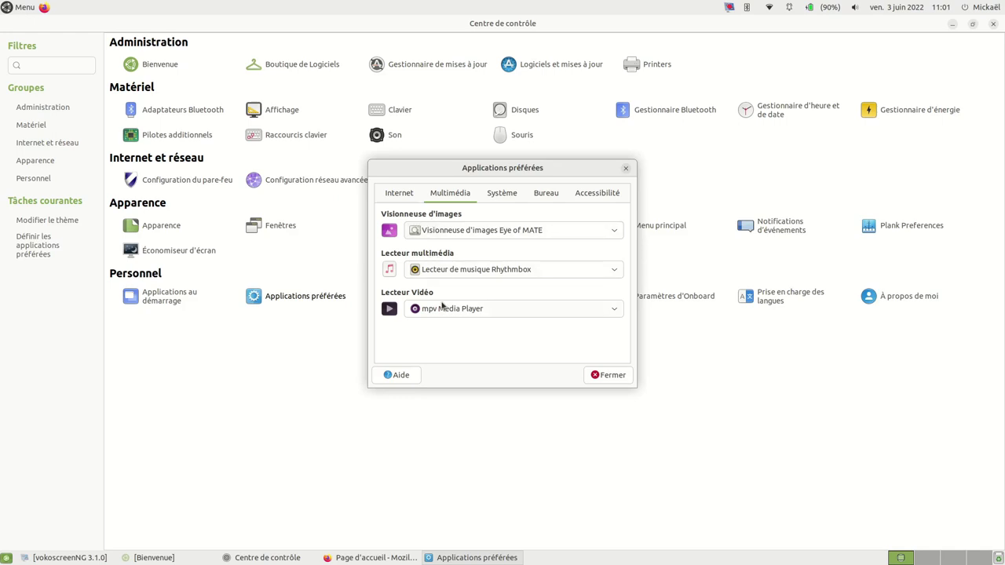
left_click(503, 196)
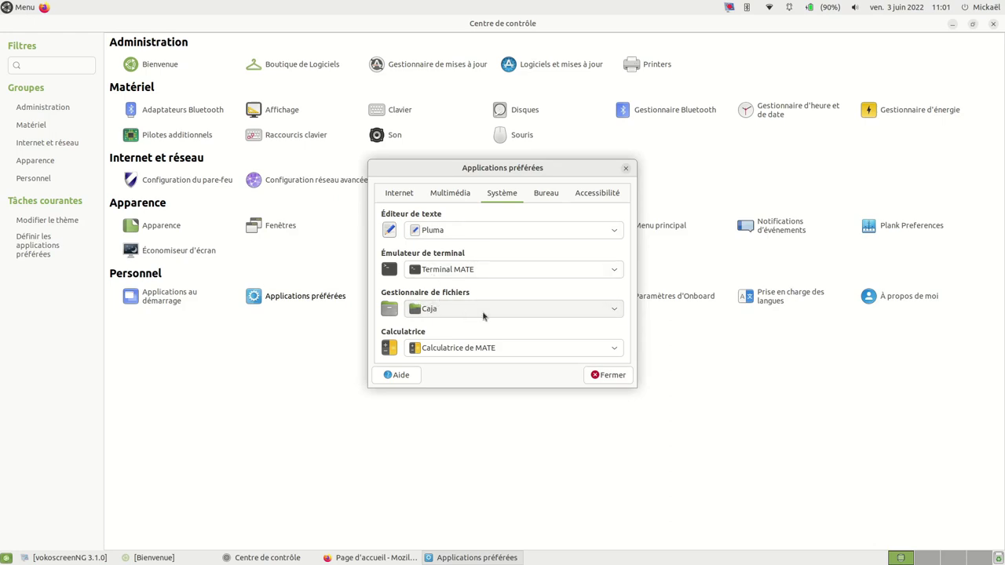
left_click(545, 194)
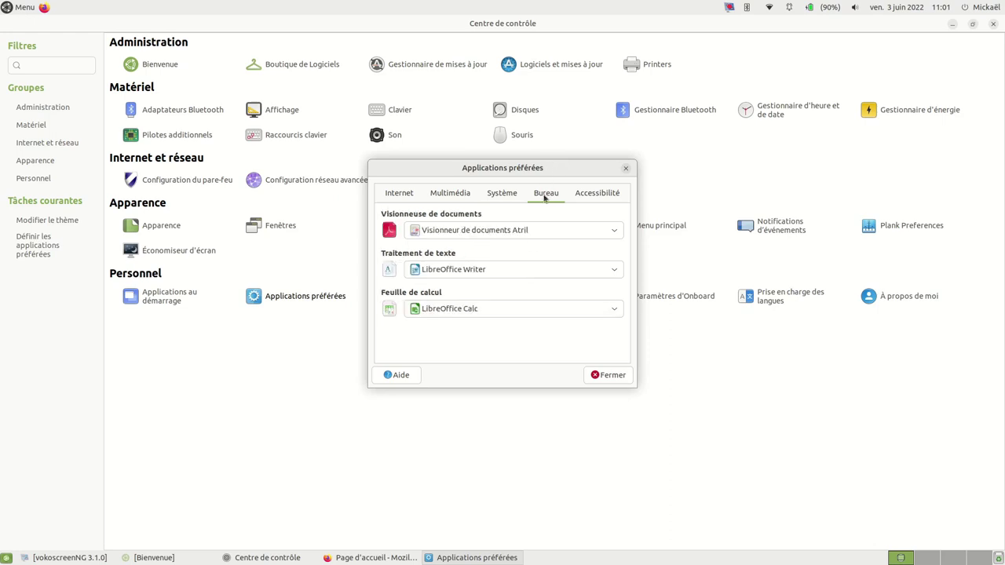
left_click(593, 196)
left_click(605, 375)
- Open the file manager preferences and review the view, behaviour, display, list column, preview and media settings
left_click(422, 295)
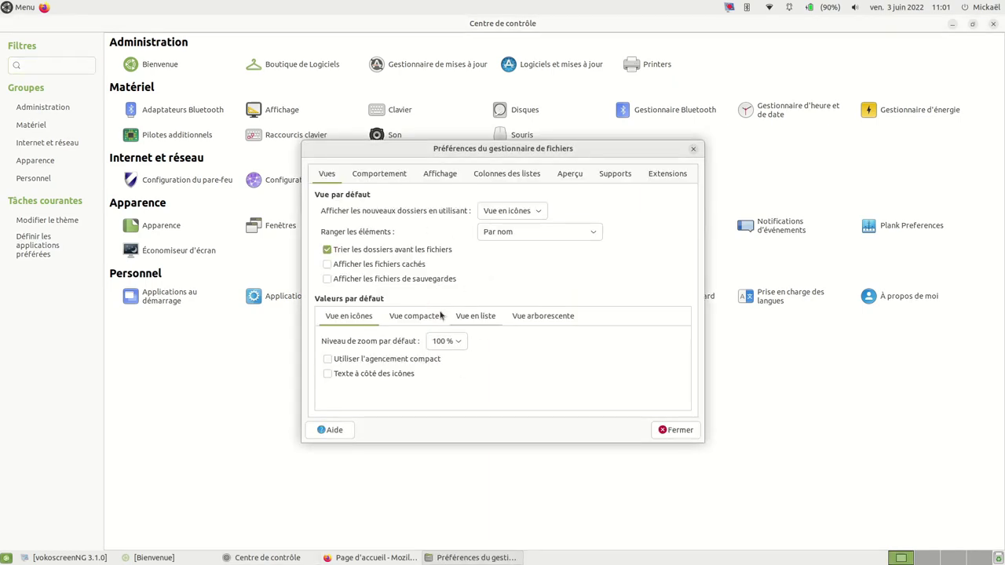
left_click(367, 180)
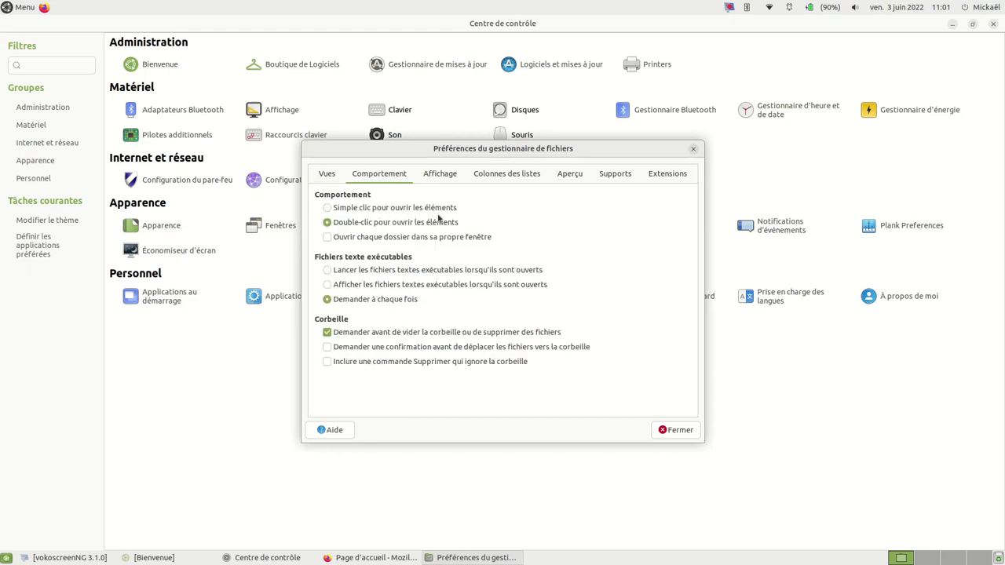
left_click(440, 176)
left_click(523, 177)
left_click(569, 176)
left_click(611, 178)
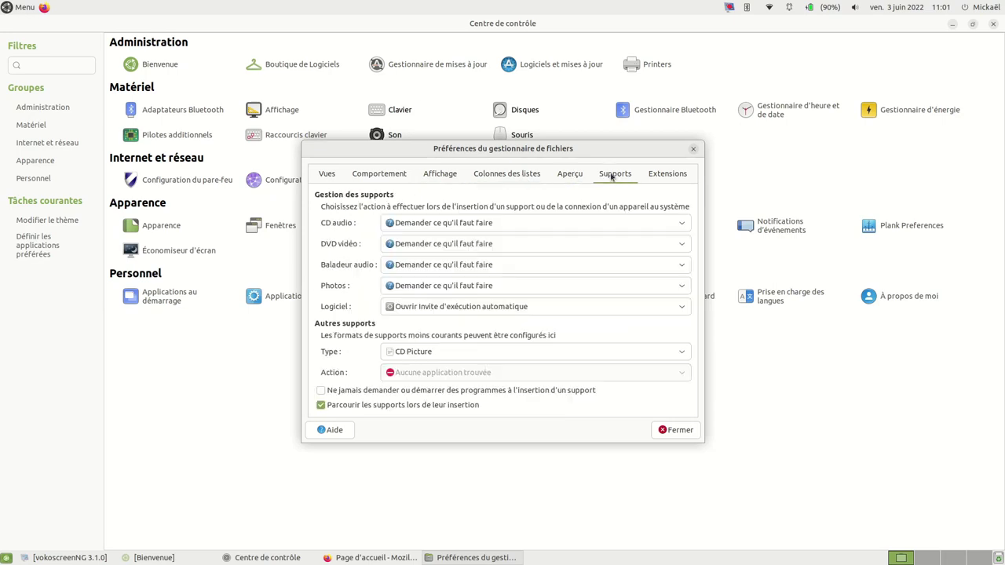
- Examine the available file manager extensions through the whole list, including Ouvrir le terminal and Propriétés d'Atril
left_click(661, 175)
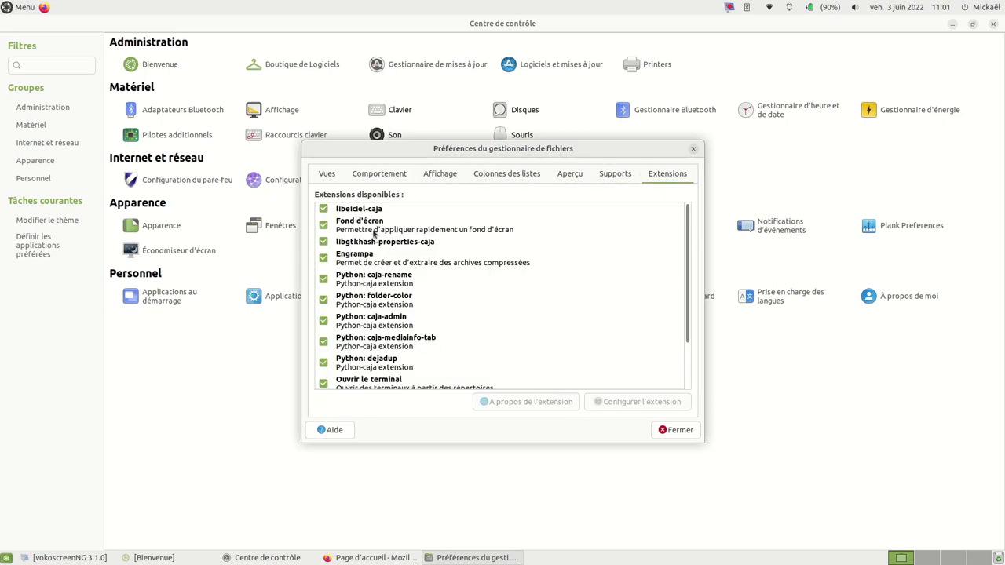
scroll(372, 244, "down", 4)
scroll(365, 271, "up", 4)
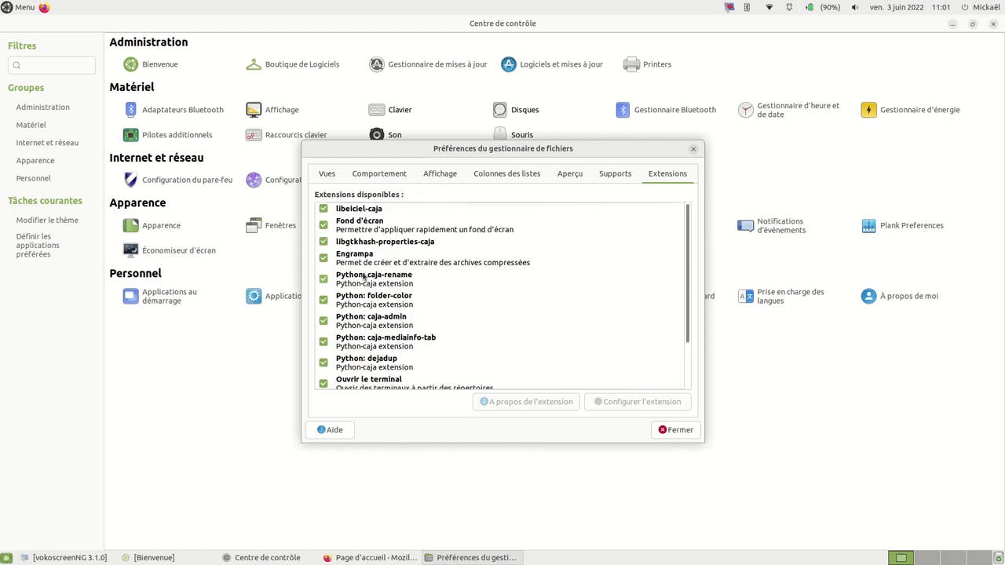
scroll(363, 263, "down", 3)
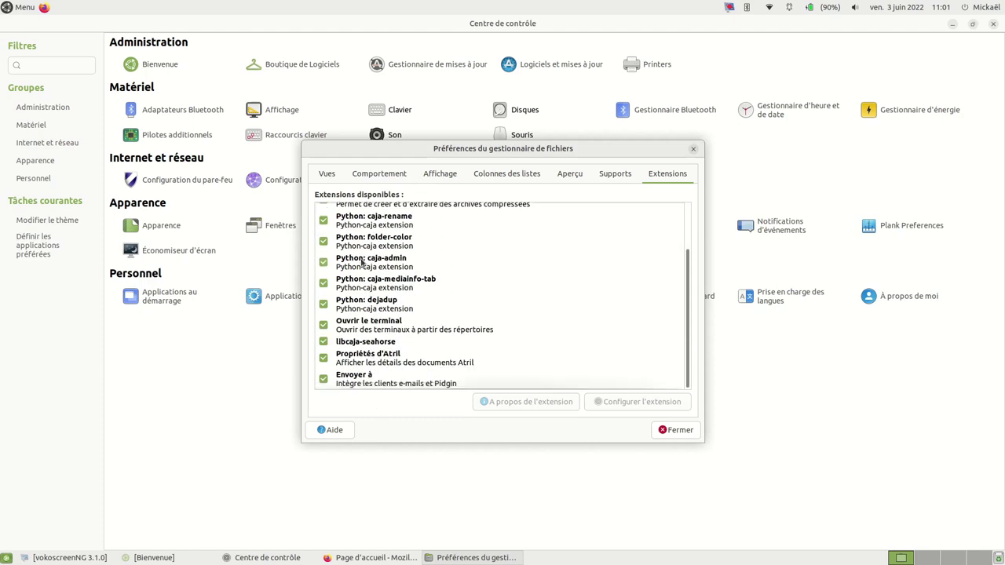
left_click(590, 330)
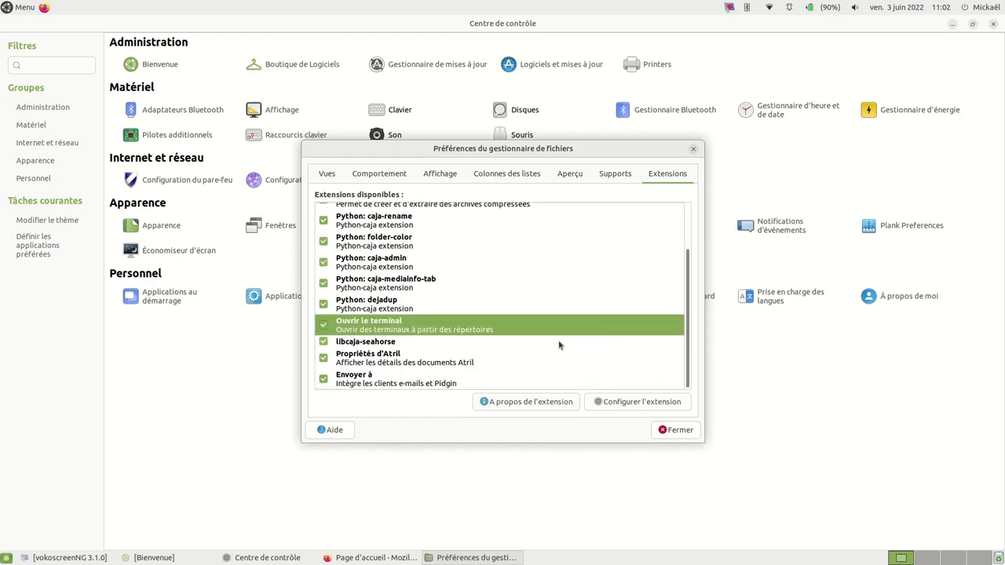
left_click(503, 358)
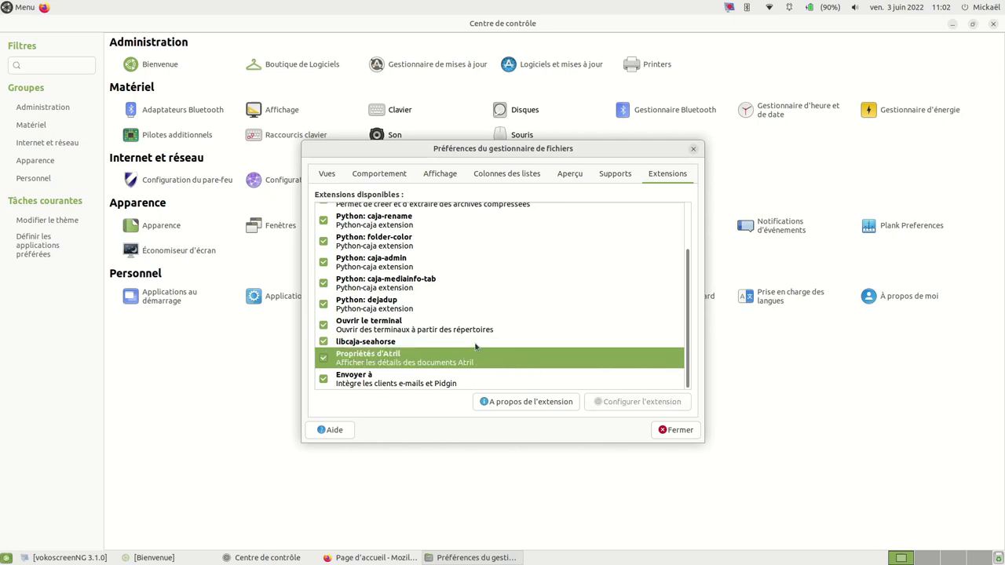
scroll(475, 345, "up", 3)
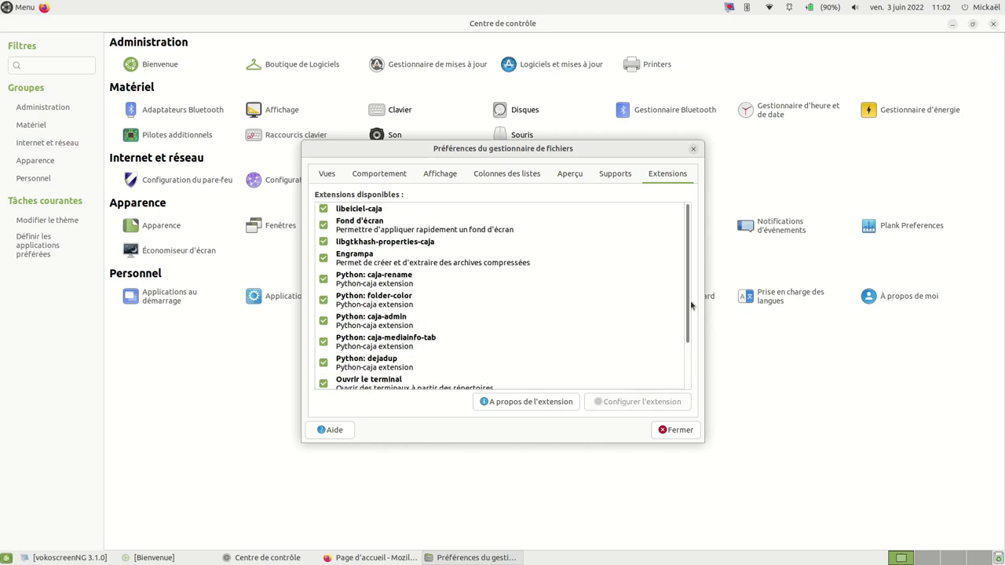
scroll(689, 306, "down", 3)
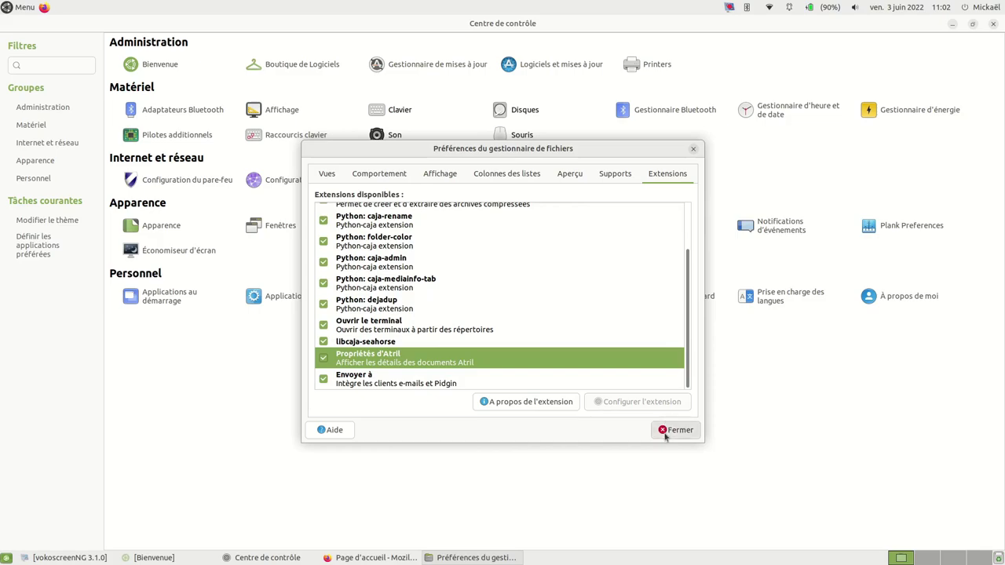
- View the desktop background choices in the appearance preferences, and close the window without changing the wallpaper
right_click(408, 234)
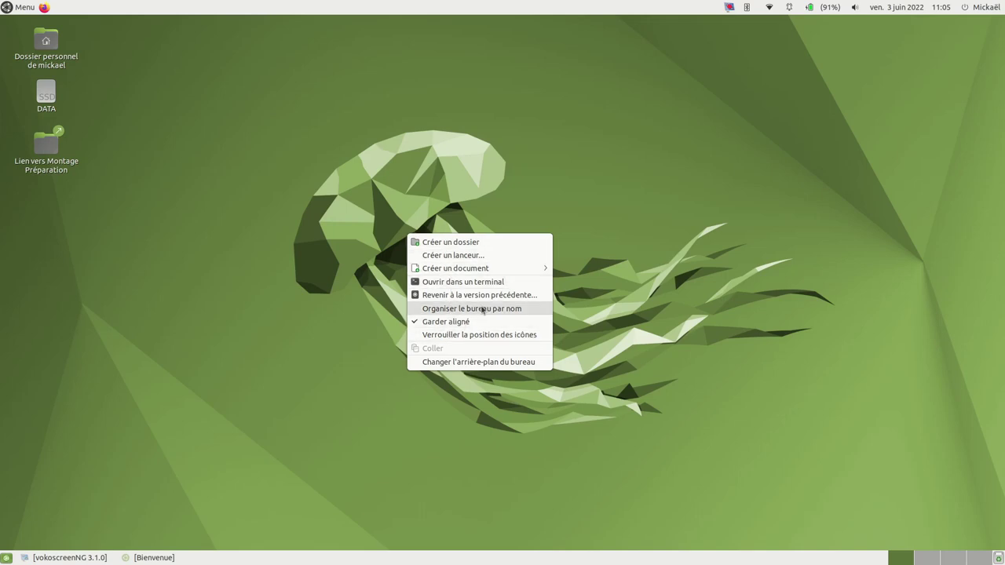
left_click(474, 362)
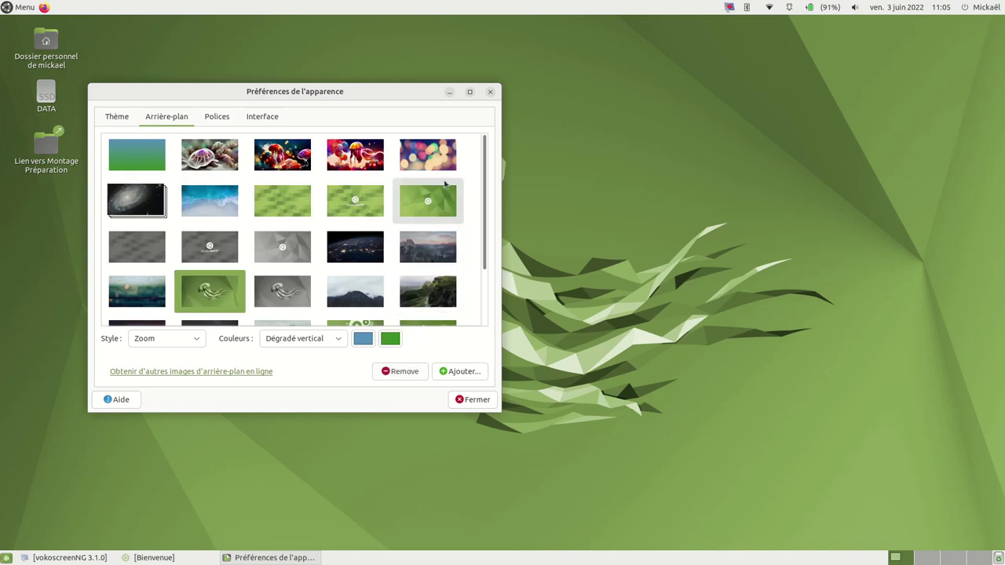
left_click(490, 92)
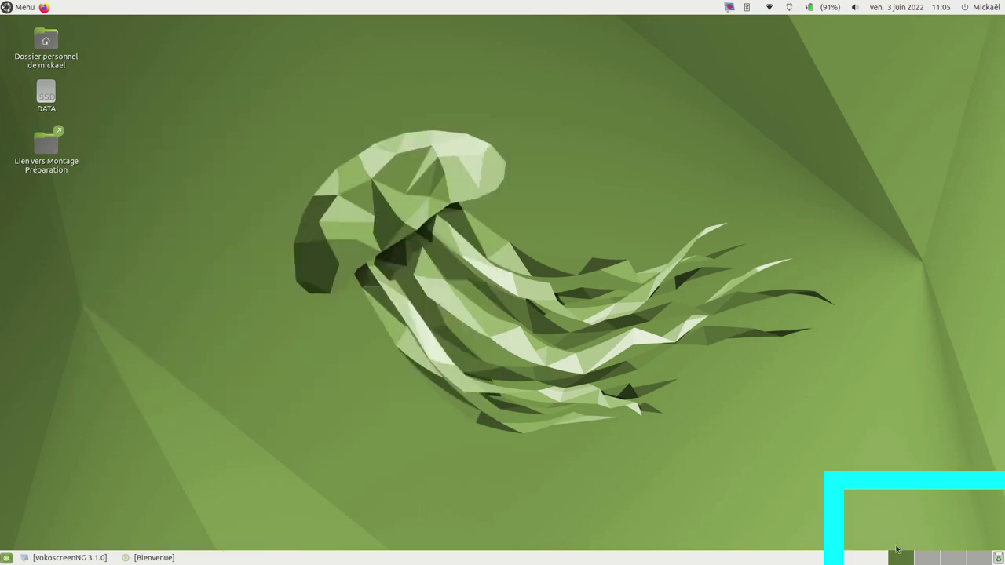
- Visit the second and third workspaces and return to the first one
left_click(930, 557)
left_click(954, 558)
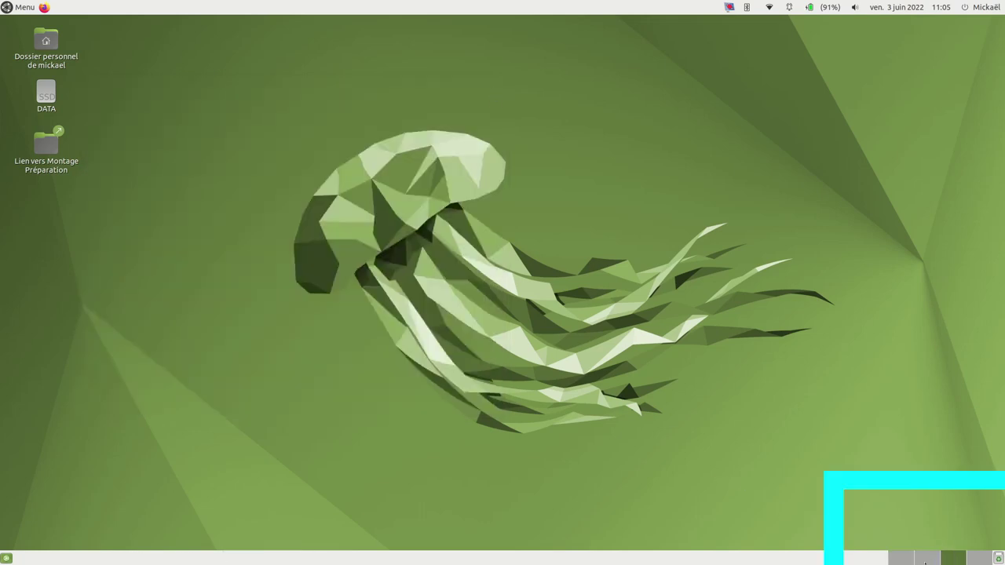
left_click(900, 559)
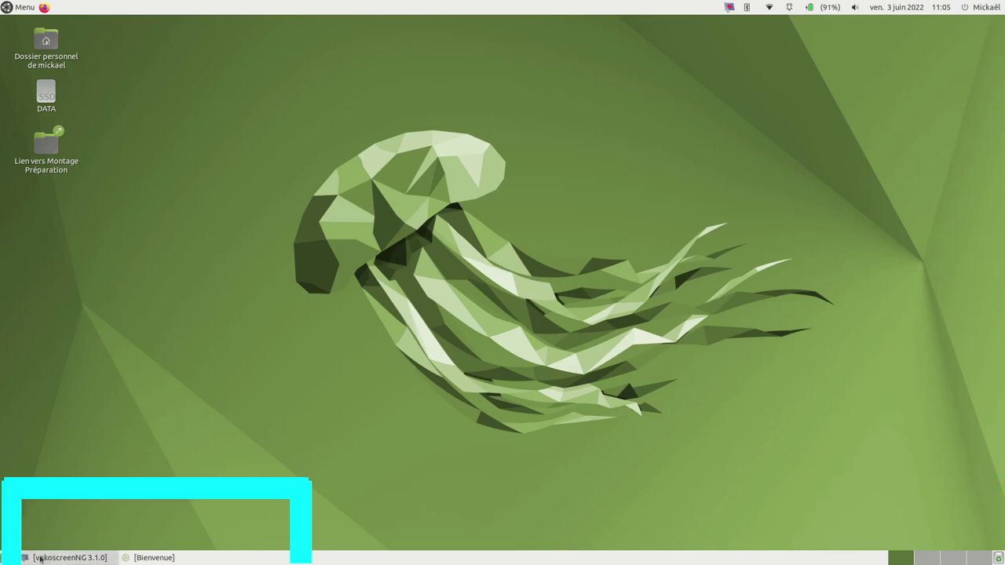
- Open the home folder and Firefox on the second workspace
left_click(924, 557)
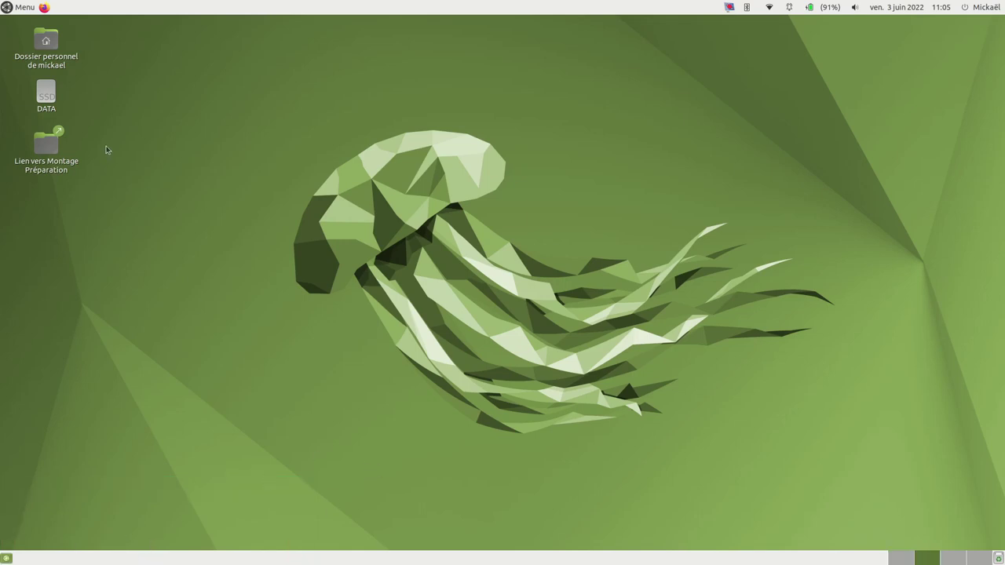
double_click(46, 41)
left_click(44, 8)
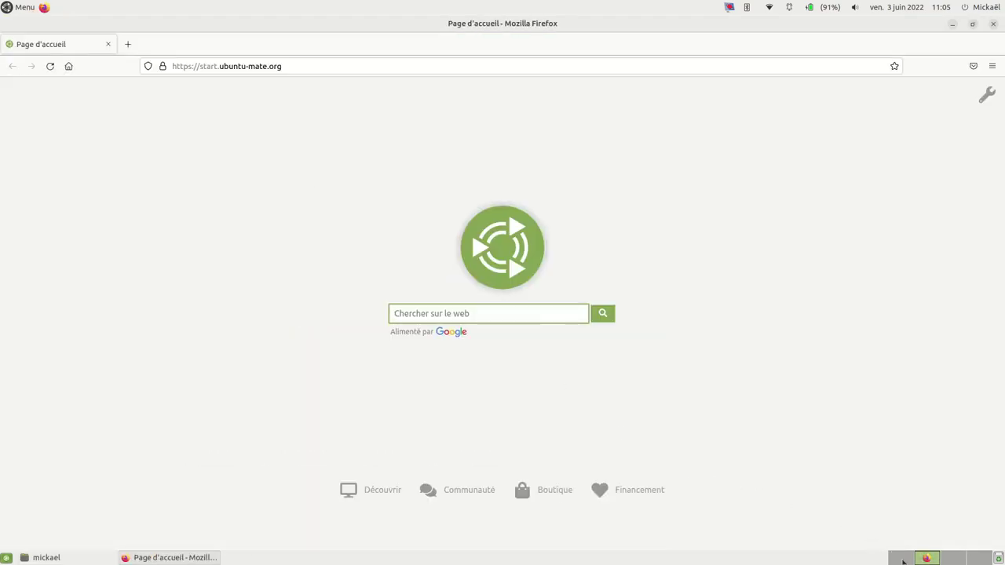
- Move the Bienvenue window from the first workspace to the workspace on its right, and restore the window there
left_click(901, 559)
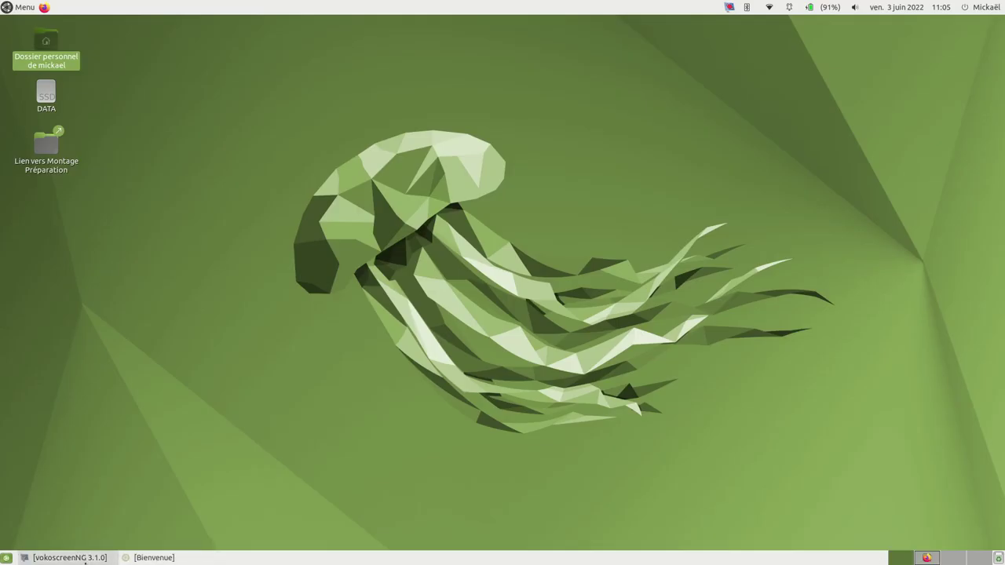
right_click(162, 559)
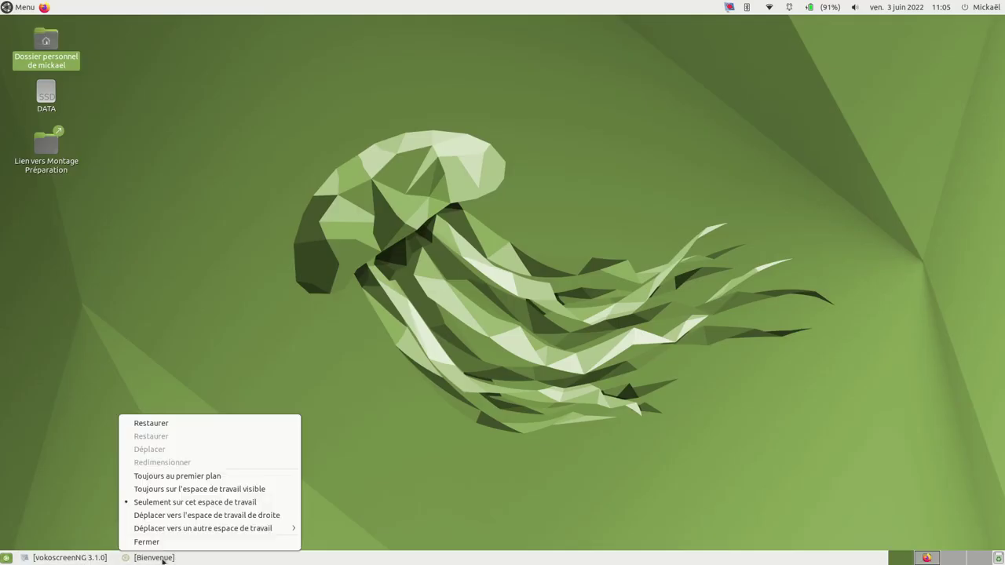
left_click(183, 516)
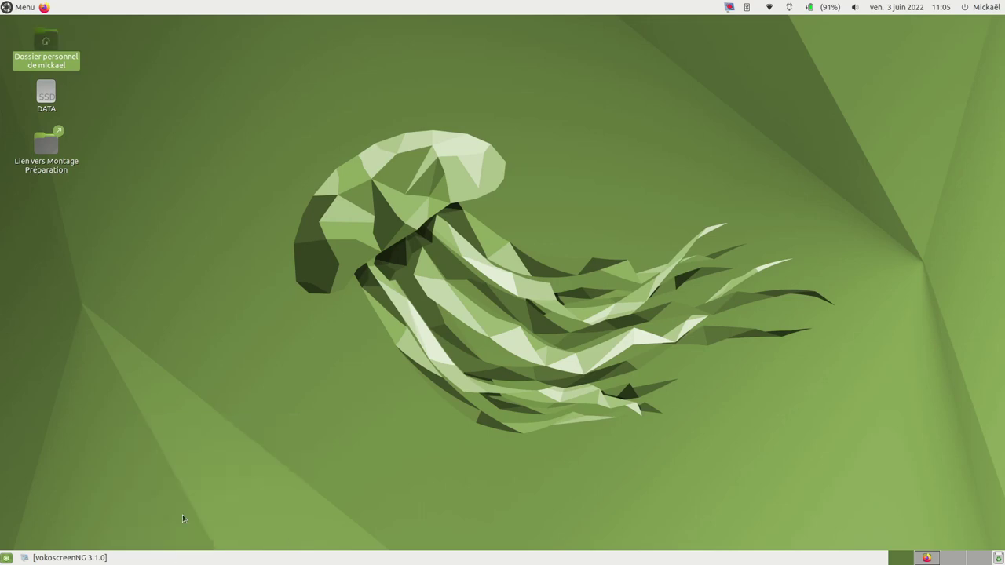
left_click(926, 558)
left_click(49, 558)
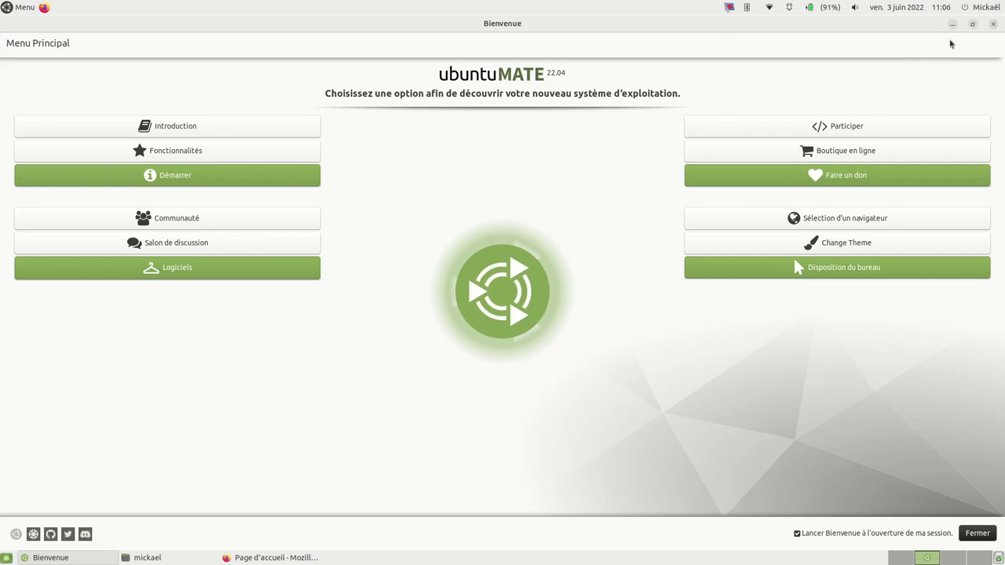
- Close the Bienvenue and Firefox windows, and return to the first workspace
left_click(993, 25)
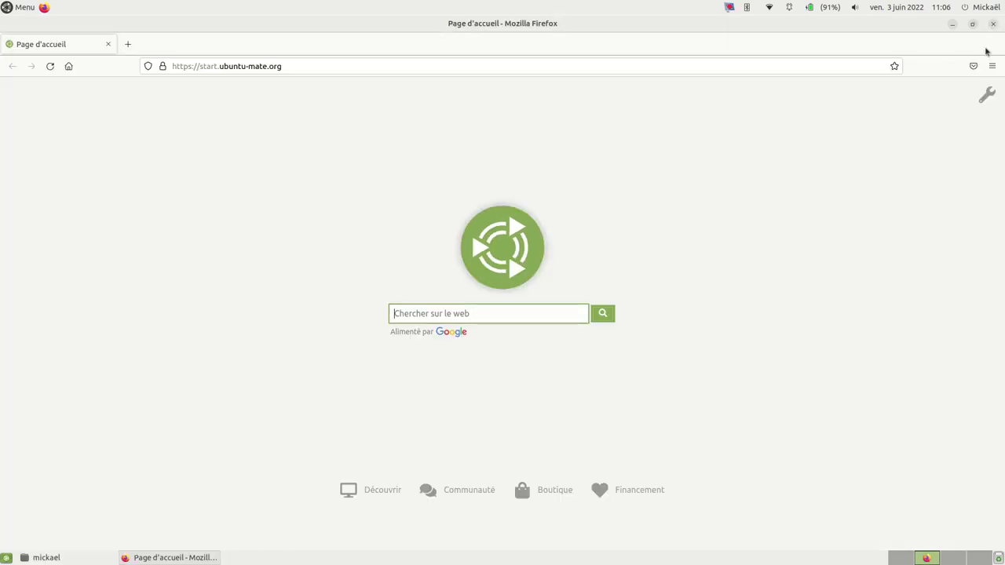
left_click(994, 24)
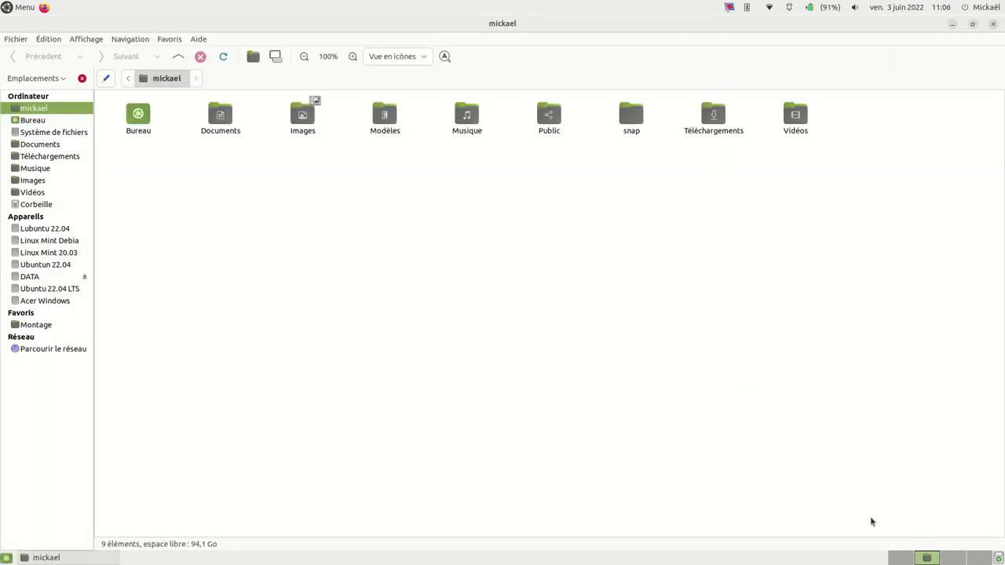
left_click(902, 560)
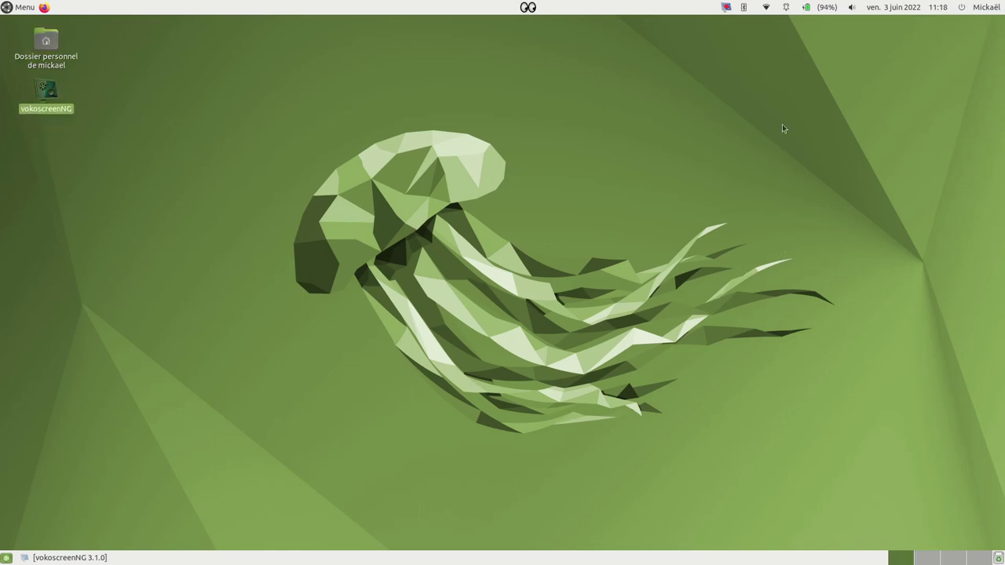
- Show the session options and choose the Éteindre… command
left_click(990, 10)
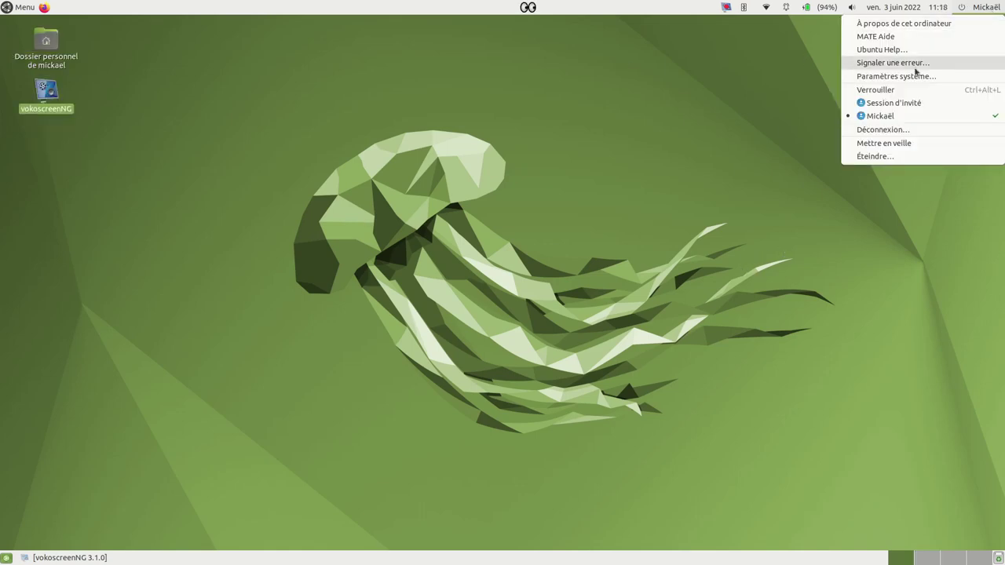
left_click(873, 156)
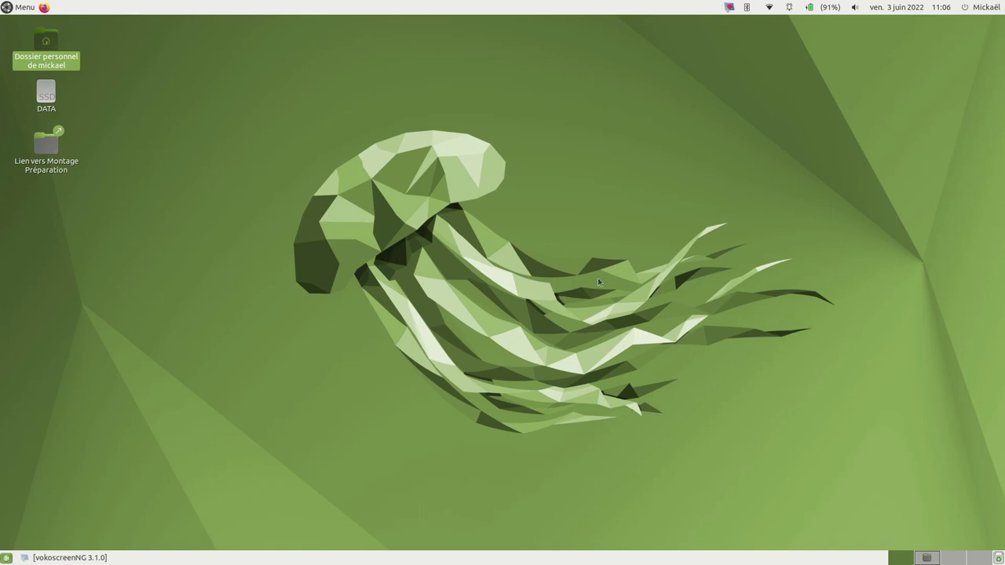
- Delete the bottom desktop panel and confirm its removal
right_click(458, 562)
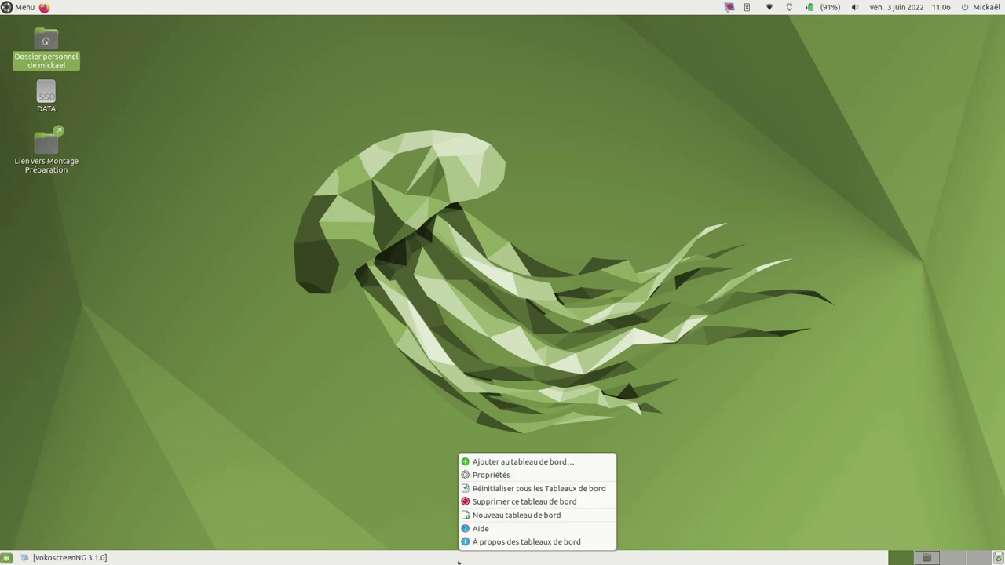
left_click(529, 501)
left_click(583, 325)
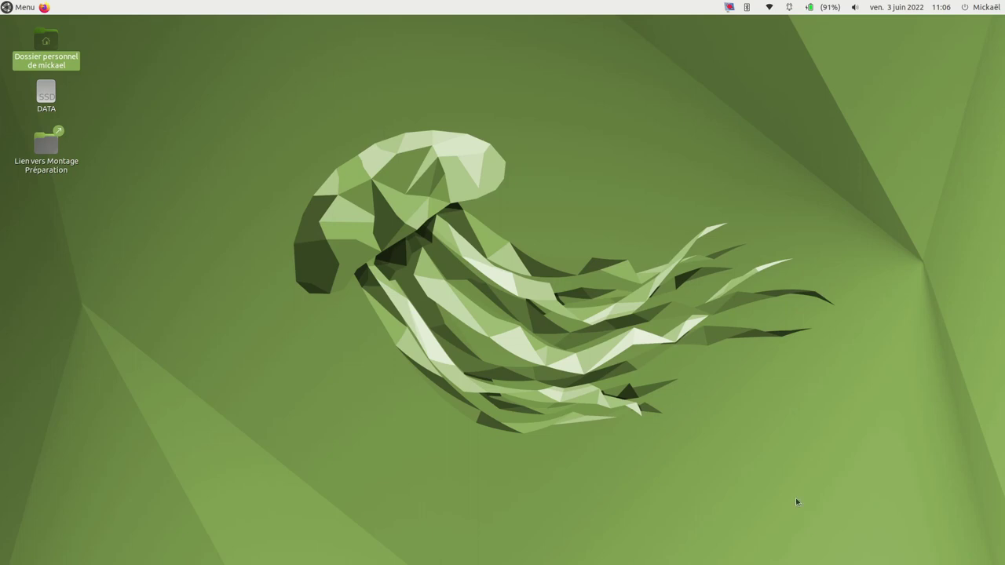
- Reset all desktop panels to their defaults and confirm the loss of custom settings
right_click(252, 10)
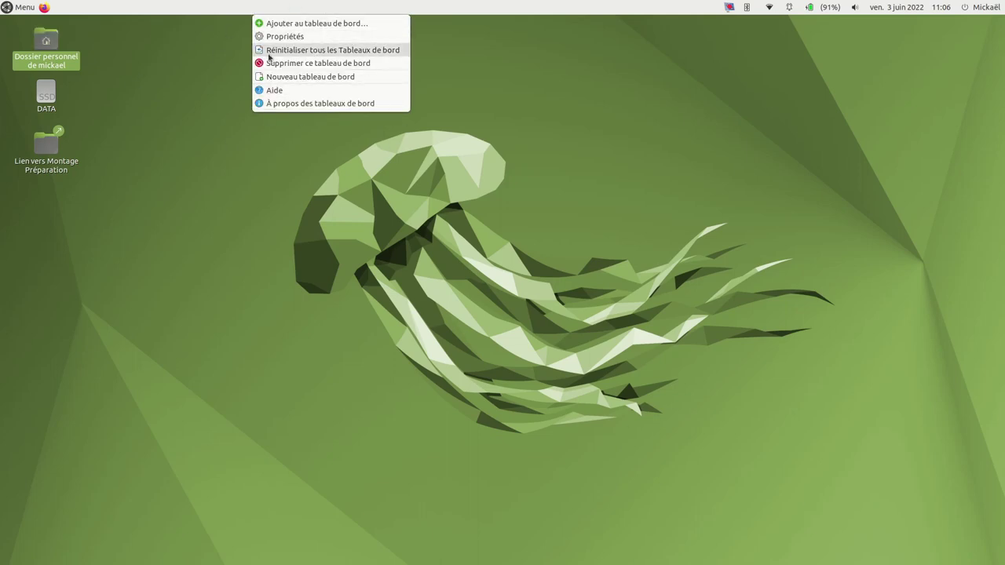
left_click(314, 50)
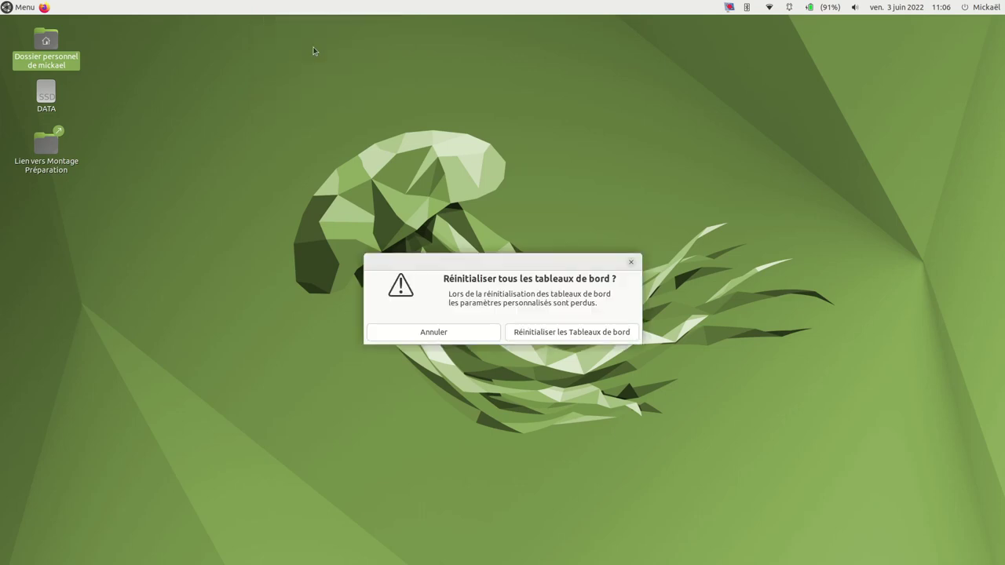
left_click(589, 333)
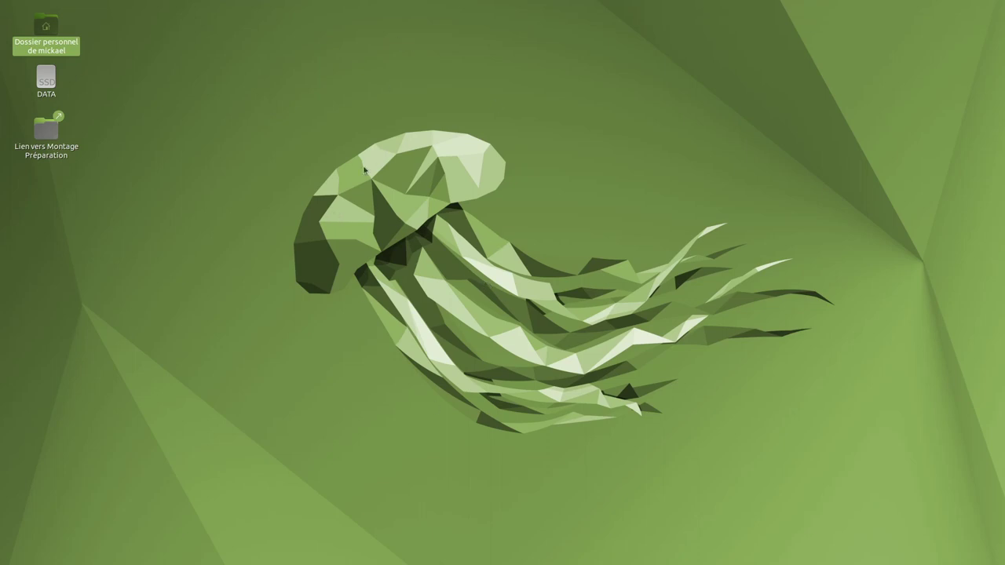
- Try the Revenir à la version précédente… command on the desktop
right_click(473, 49)
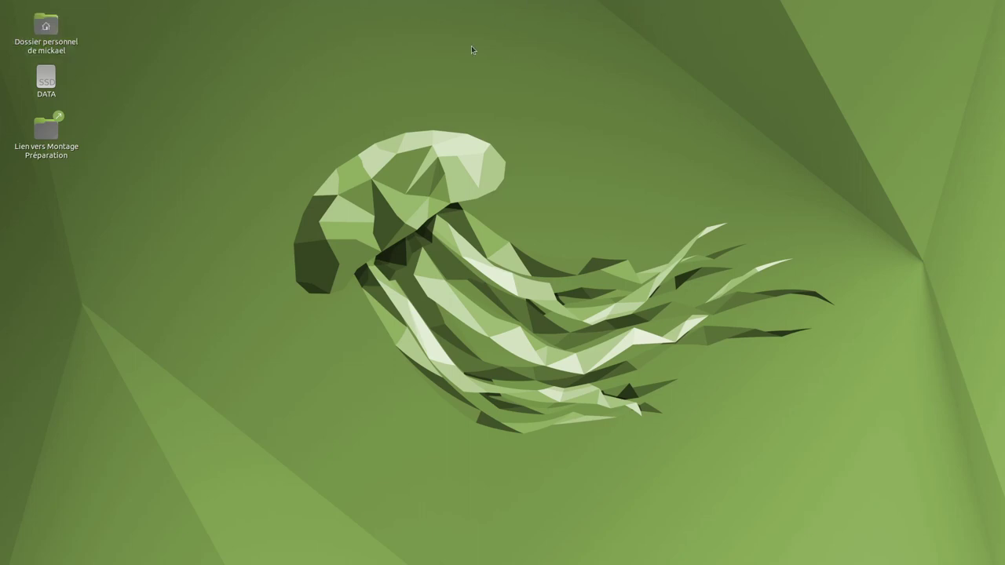
right_click(346, 85)
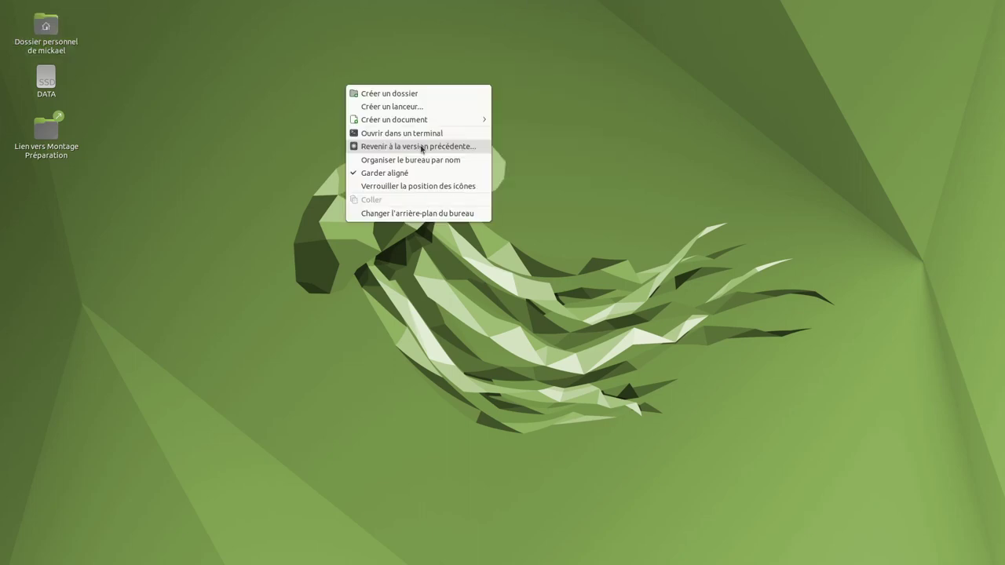
left_click(422, 147)
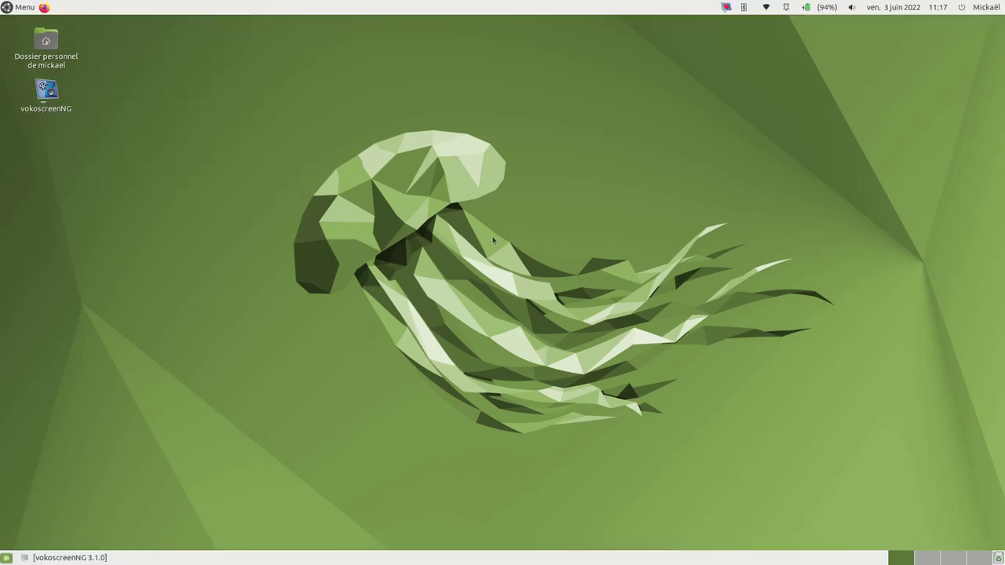
- Show the top desktop panel's context commands and review its general and background properties
right_click(369, 6)
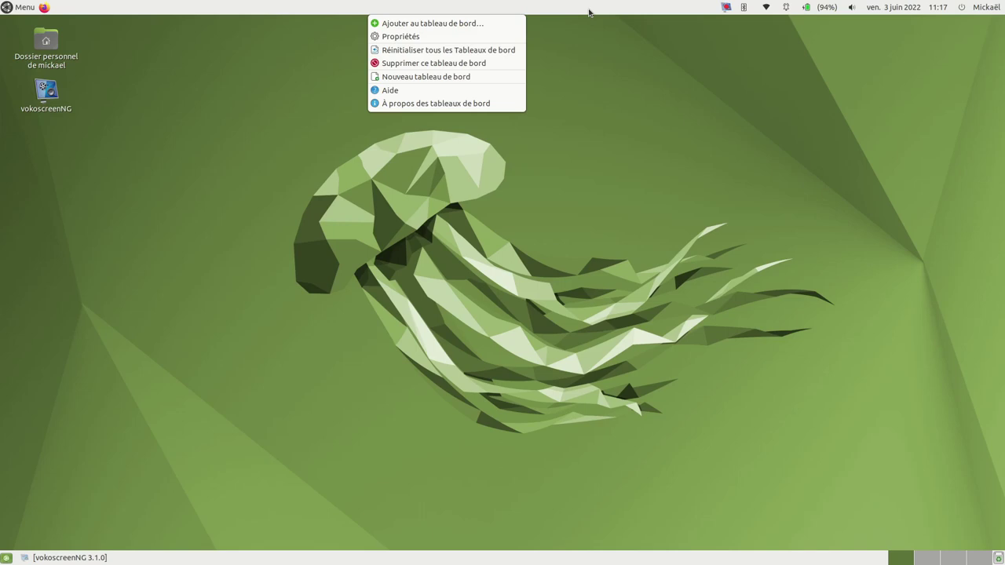
left_click(632, 133)
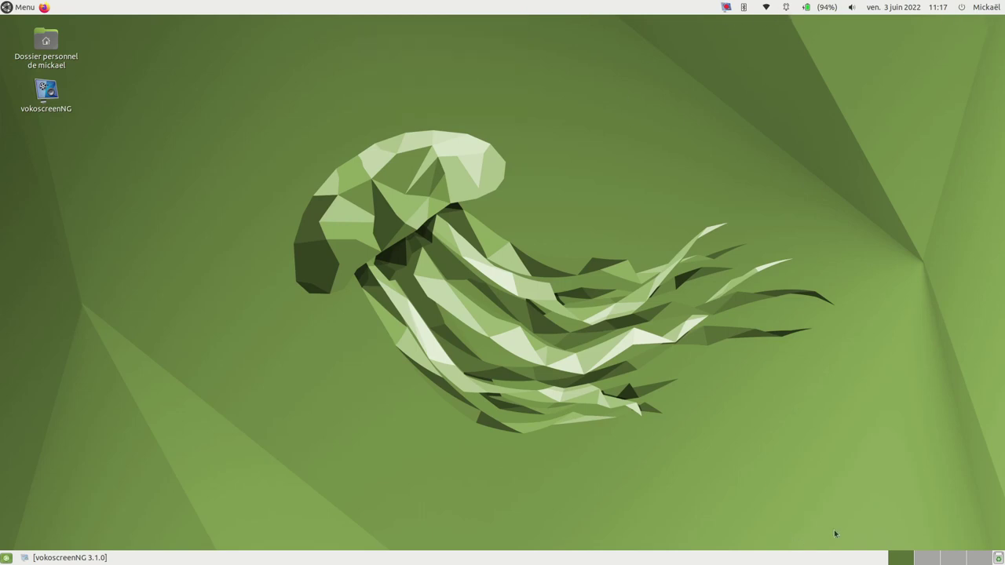
right_click(428, 10)
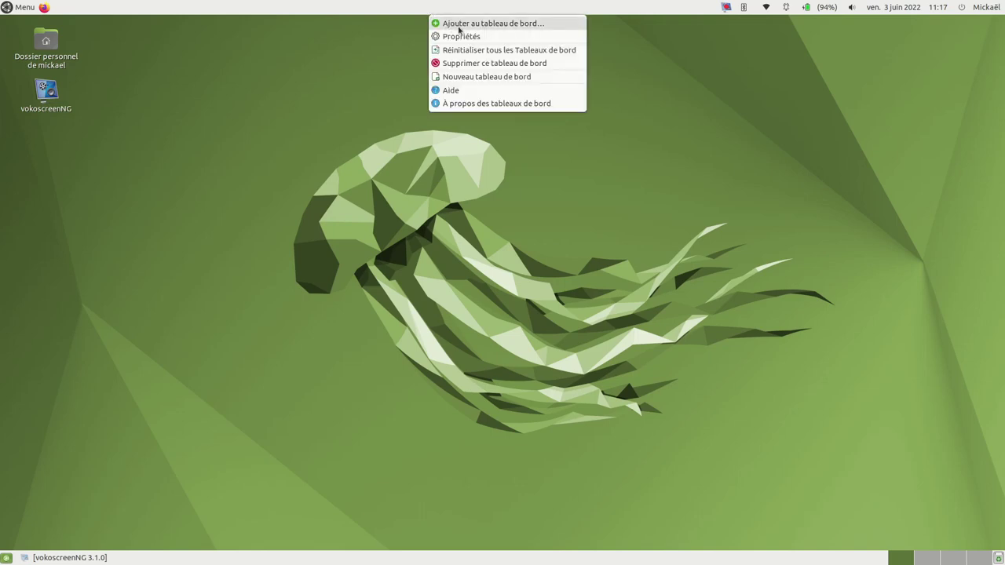
left_click(449, 36)
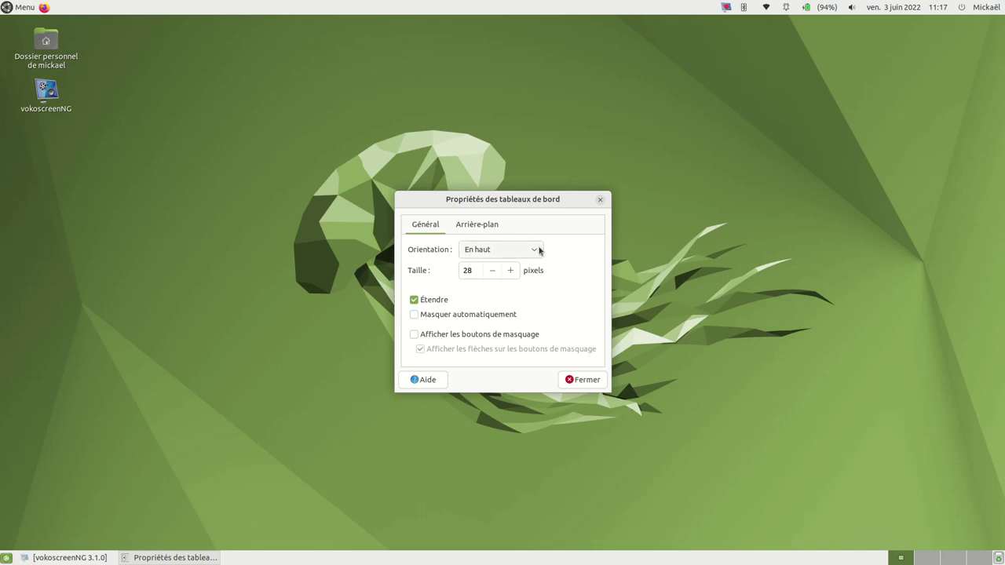
left_click(477, 226)
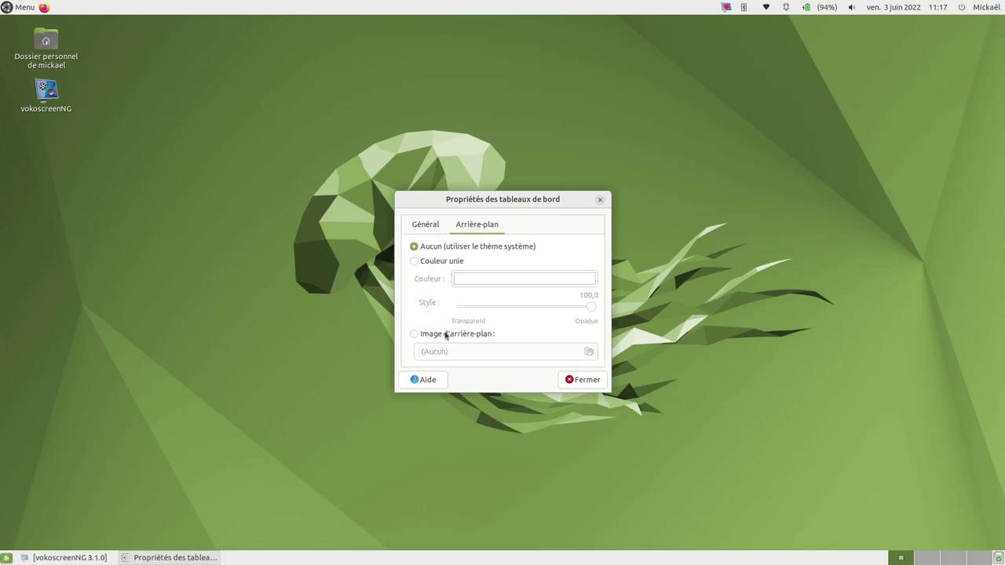
left_click(588, 380)
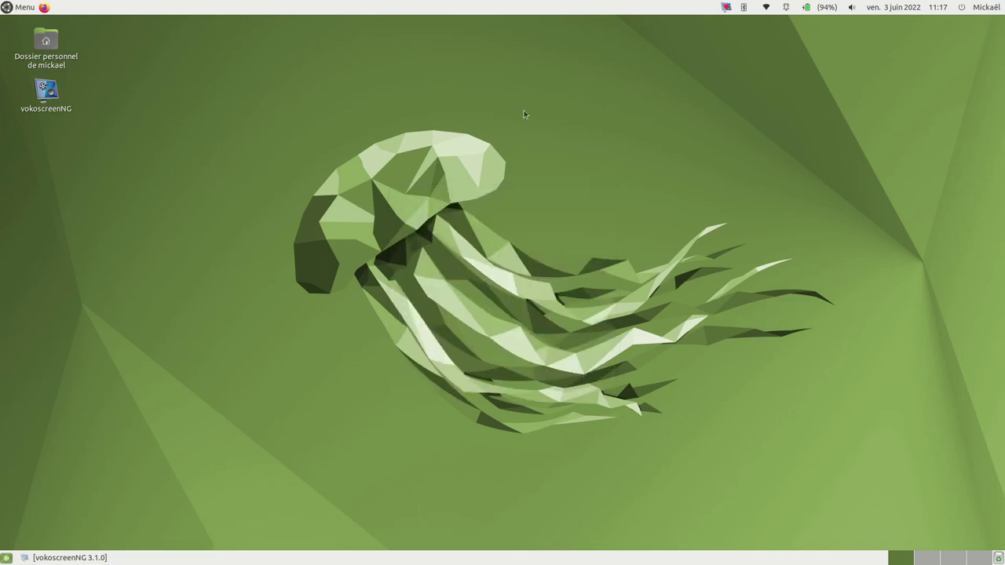
- Add the Eyes applet to the top desktop panel and close the list of available items
right_click(519, 14)
left_click(547, 23)
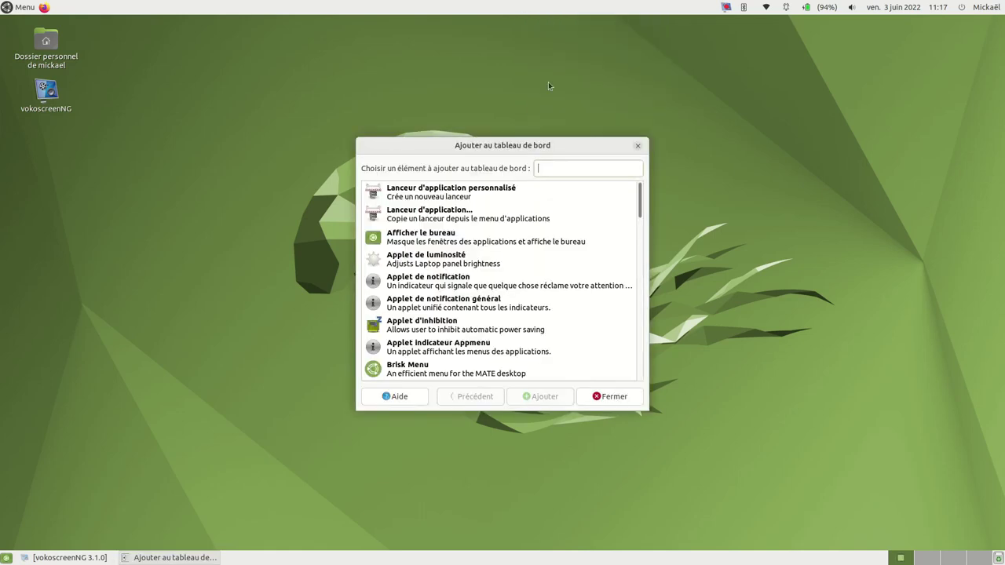
scroll(404, 217, "down", 7)
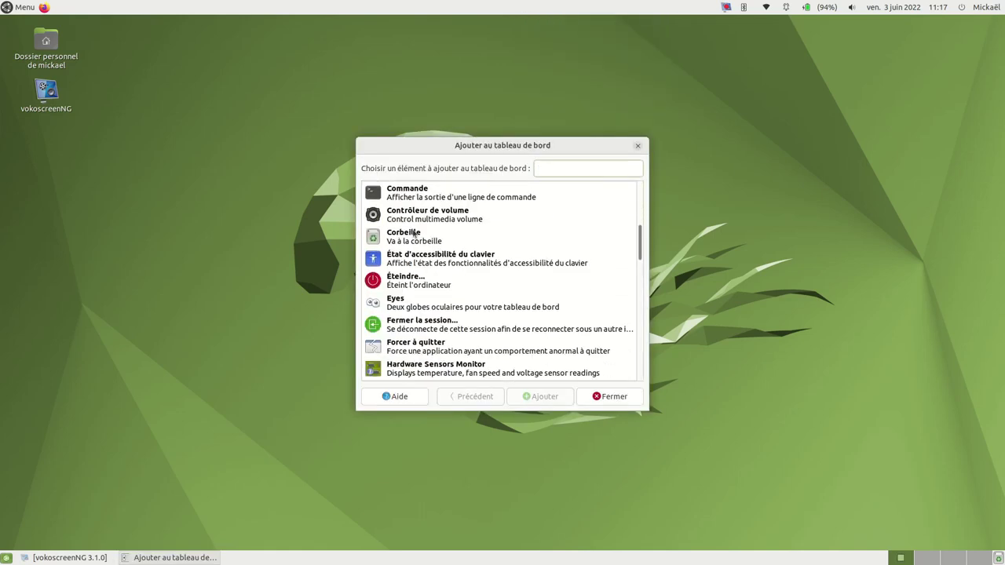
left_click(416, 248)
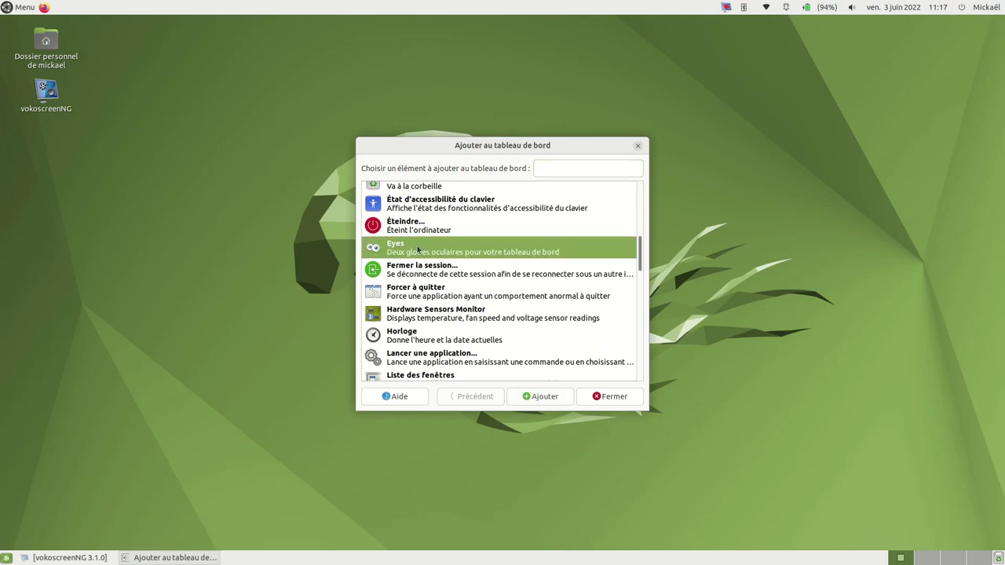
left_click(540, 398)
left_click(637, 398)
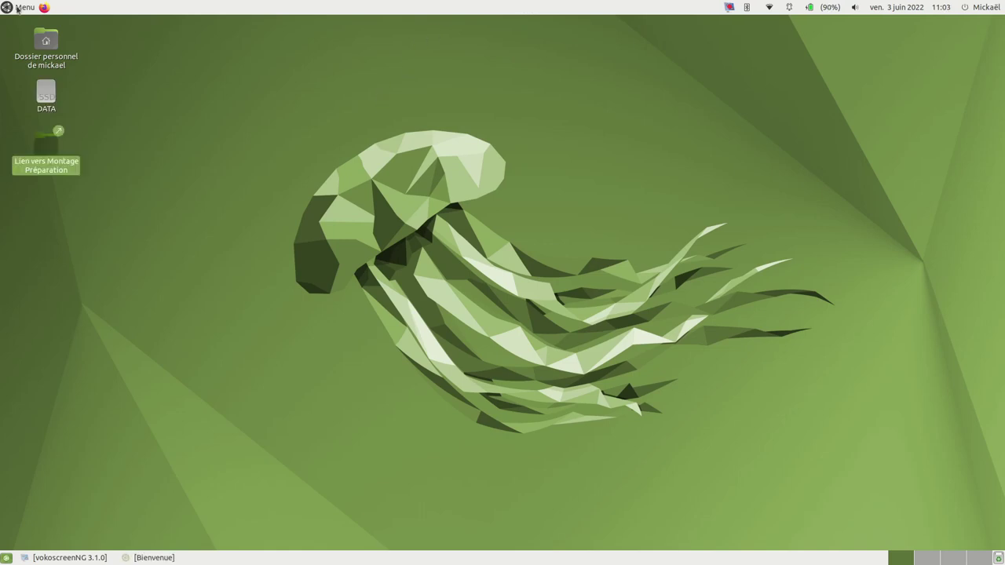
- Glance at the Son et vidéo applications, and open HTOP RAPIDE internet.ods from the DATA drive
left_click(19, 7)
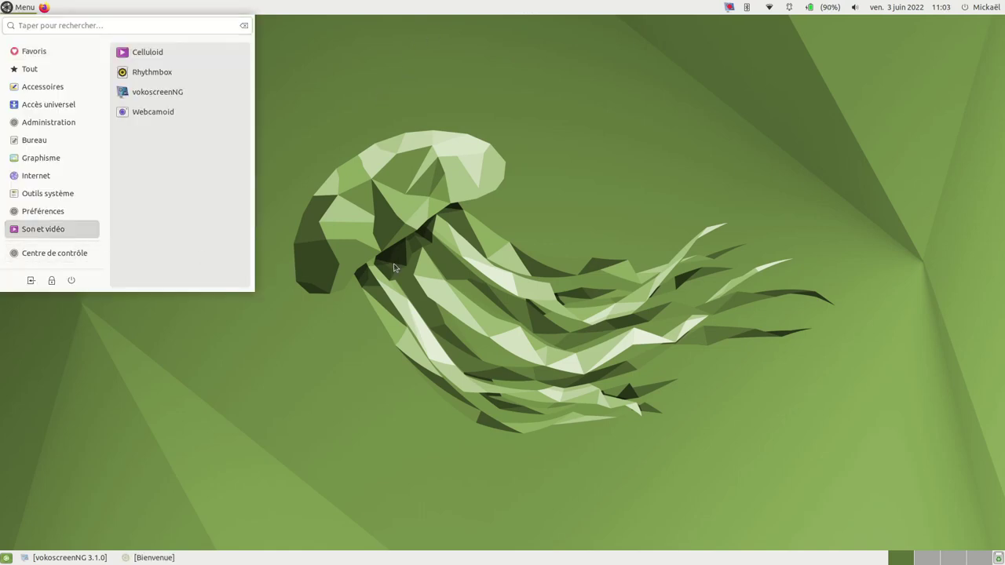
left_click(408, 268)
double_click(46, 90)
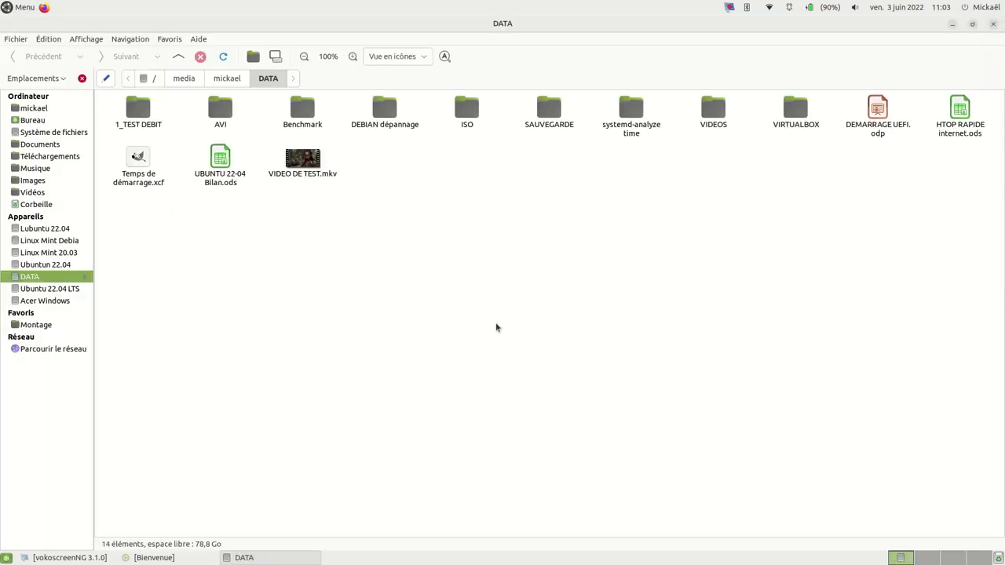
double_click(958, 113)
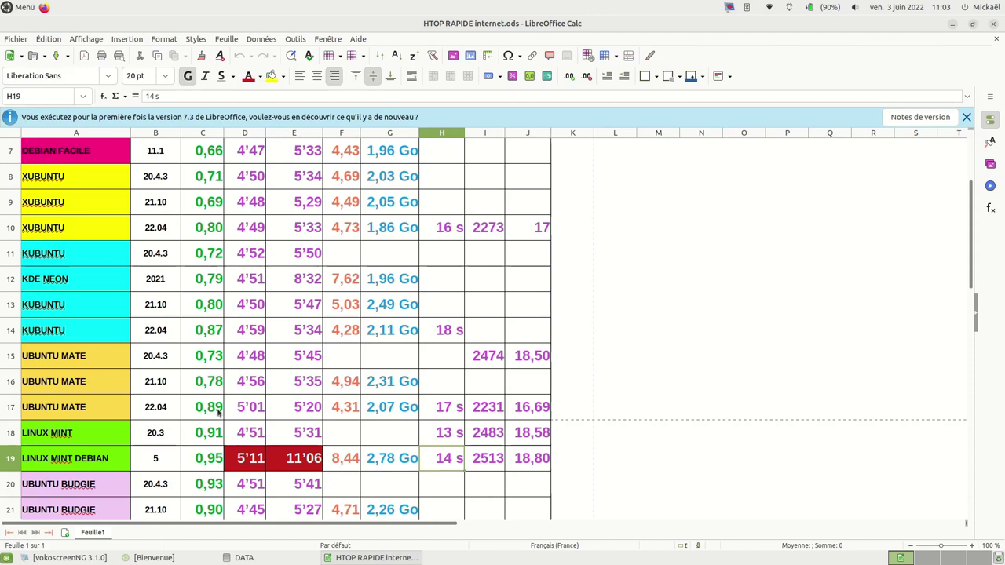
- Compare the idle Htop memory use and Kdenlive render times of Ubuntu MATE, the other distributions and Windows
scroll(185, 252, "up", 2)
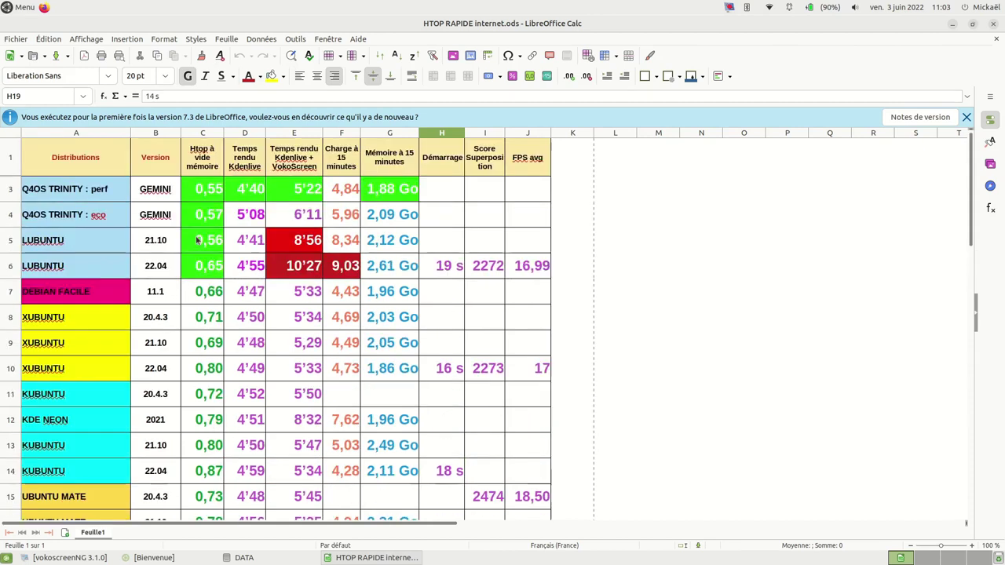
scroll(207, 449, "down", 2)
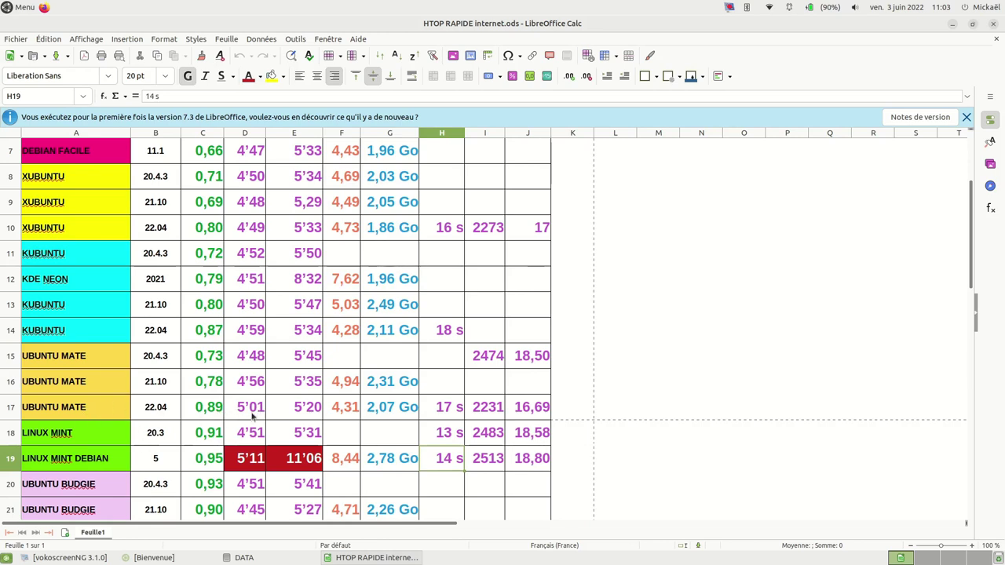
scroll(252, 417, "up", 2)
scroll(252, 417, "down", 1)
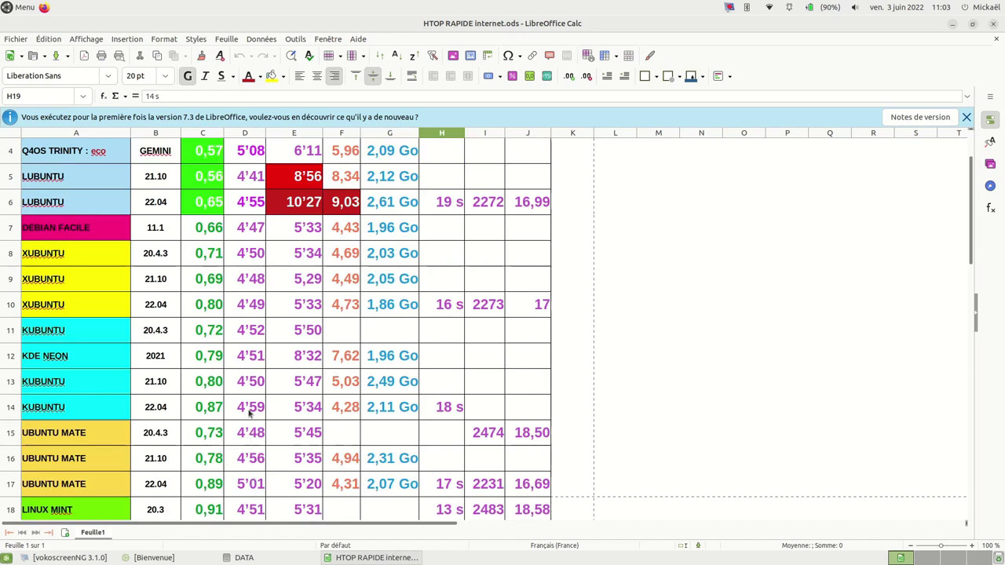
scroll(250, 478, "down", 2)
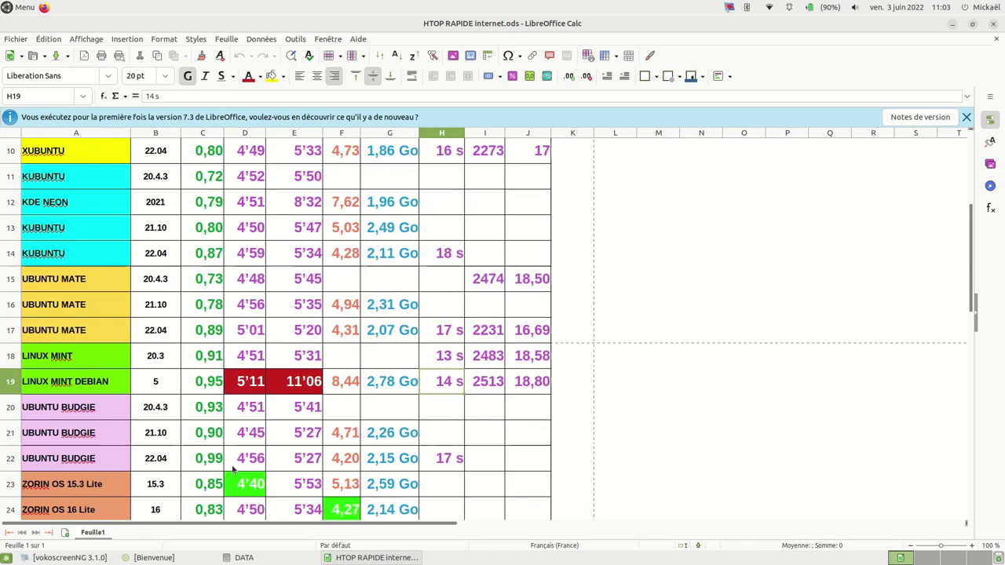
scroll(238, 449, "down", 2)
scroll(238, 449, "down", 1)
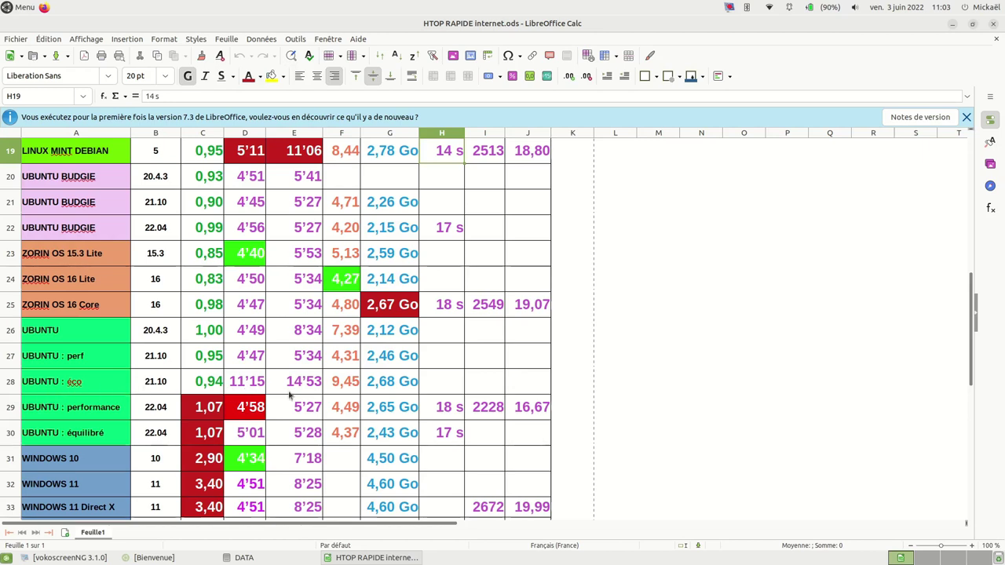
scroll(253, 393, "down", 2)
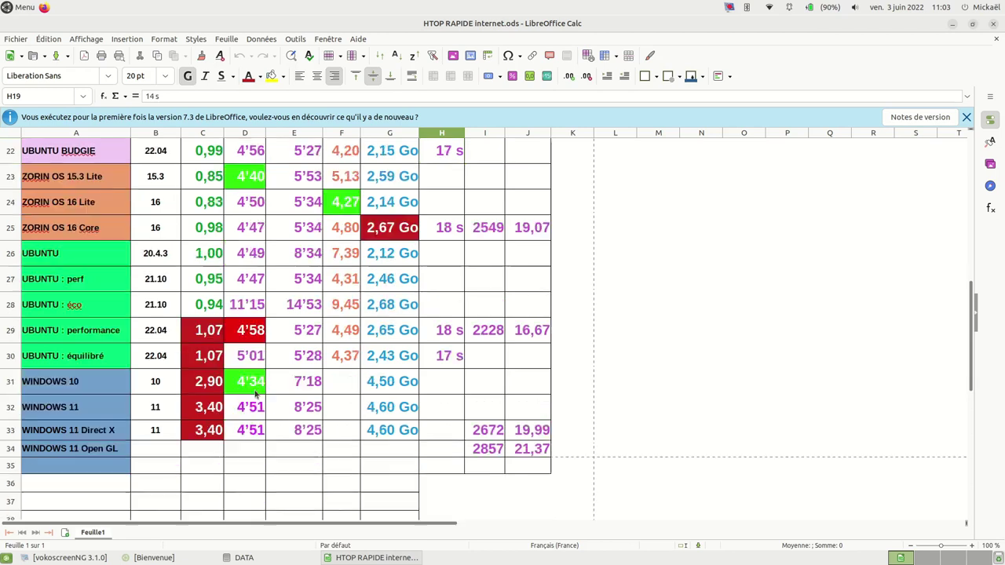
- Compare the Kdenlive + VokoScreen render times and the 15-minute load and memory figures across the systems
scroll(251, 398, "up", 5)
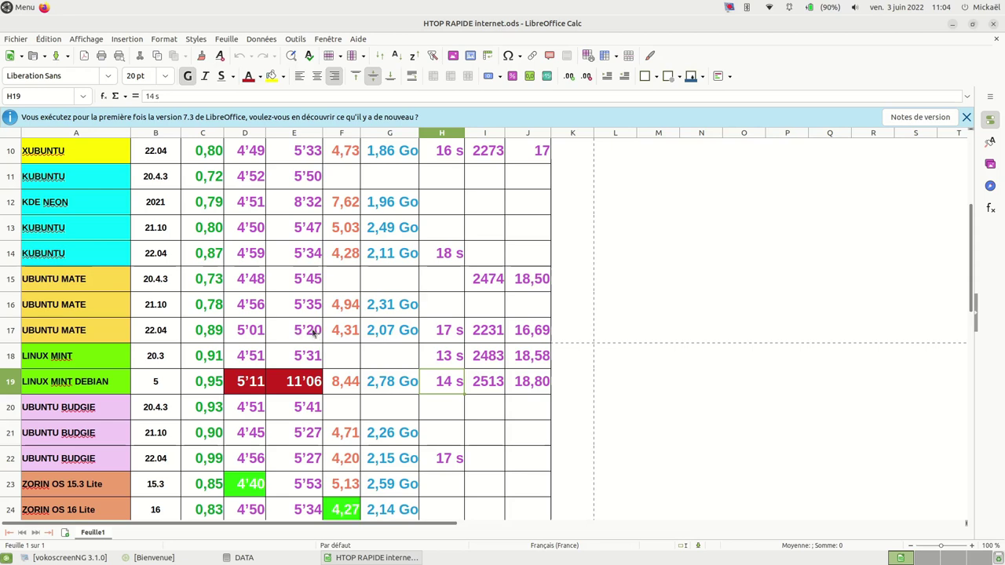
scroll(306, 333, "up", 3)
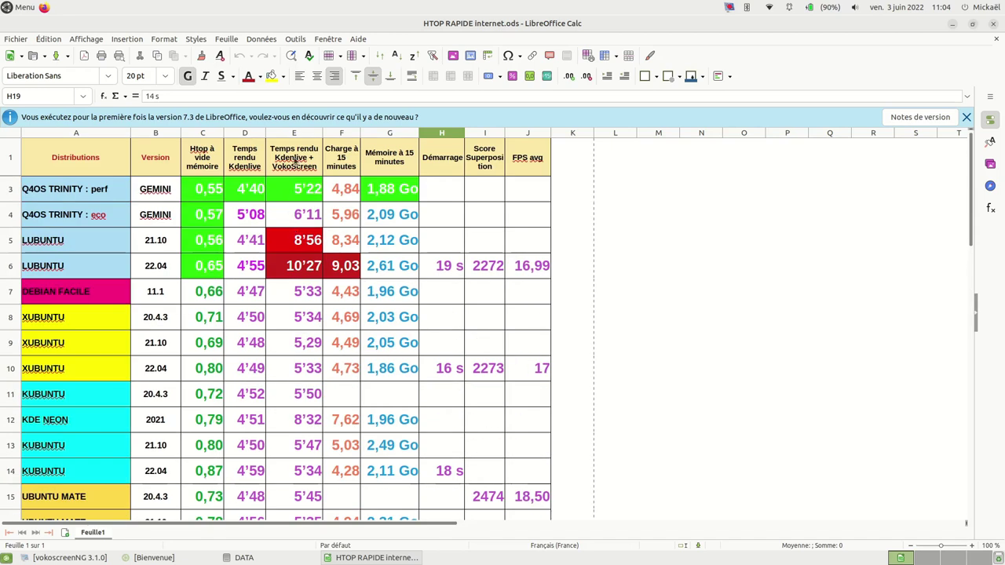
scroll(274, 474, "down", 1)
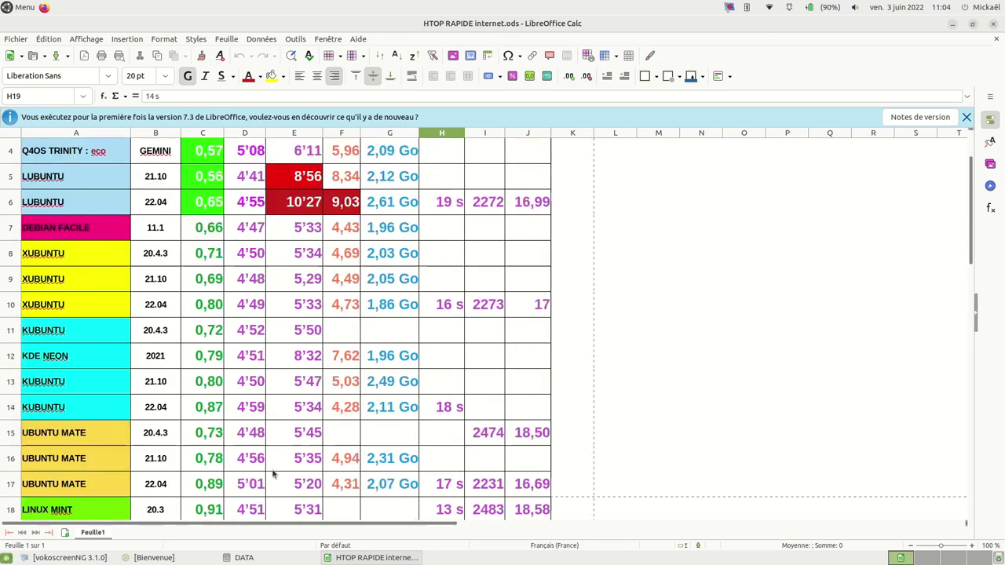
scroll(273, 474, "down", 1)
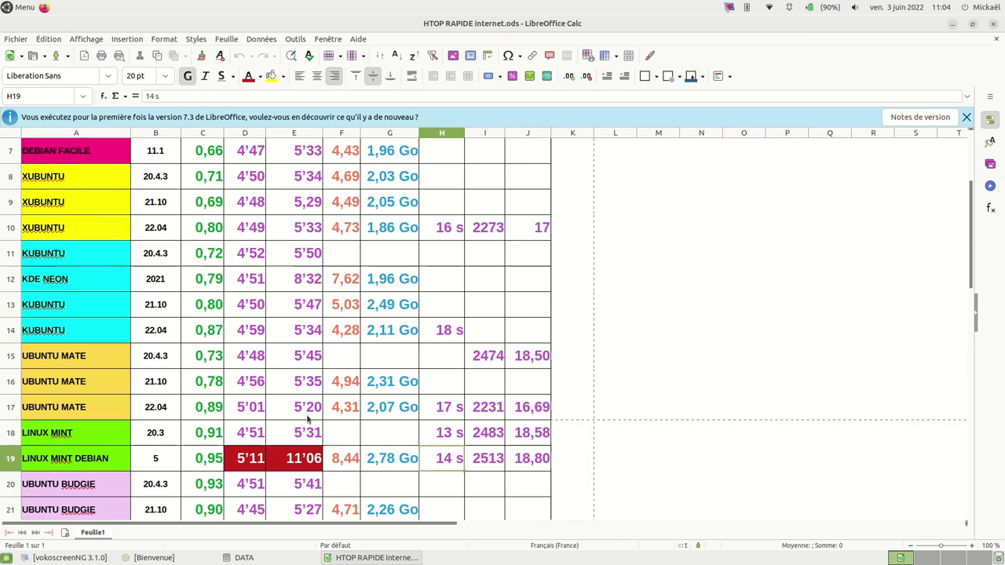
scroll(308, 420, "down", 5)
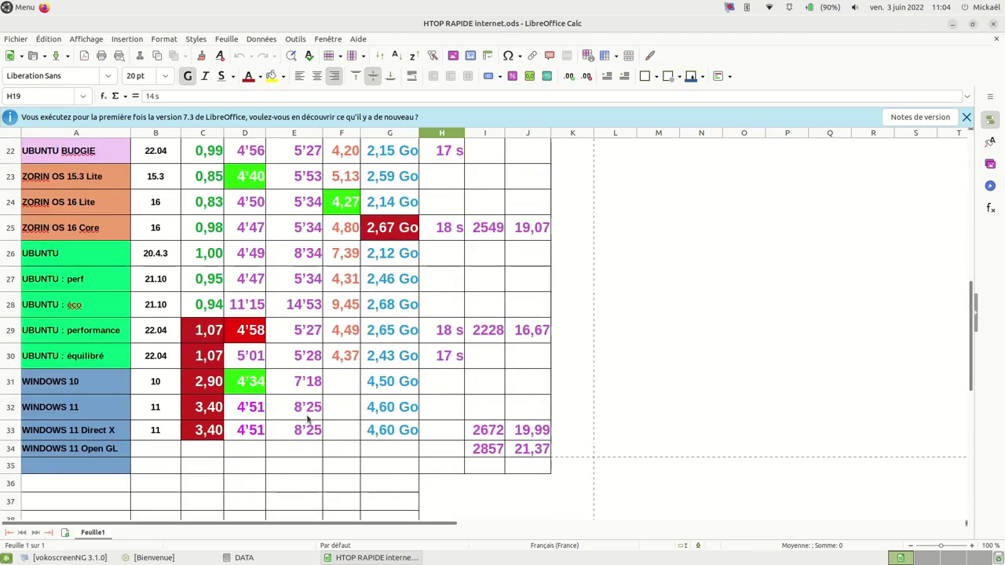
scroll(307, 420, "up", 3)
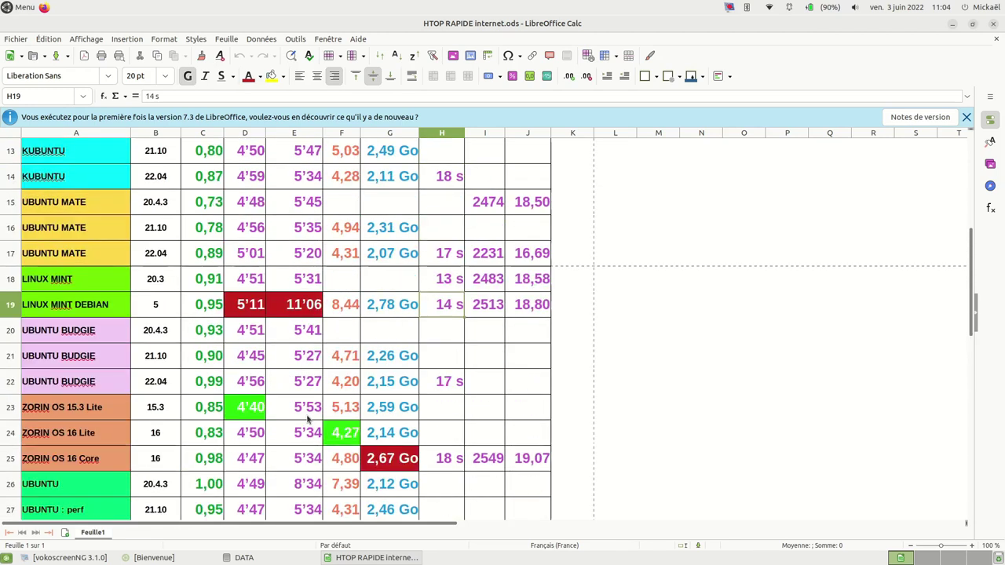
scroll(308, 420, "up", 1)
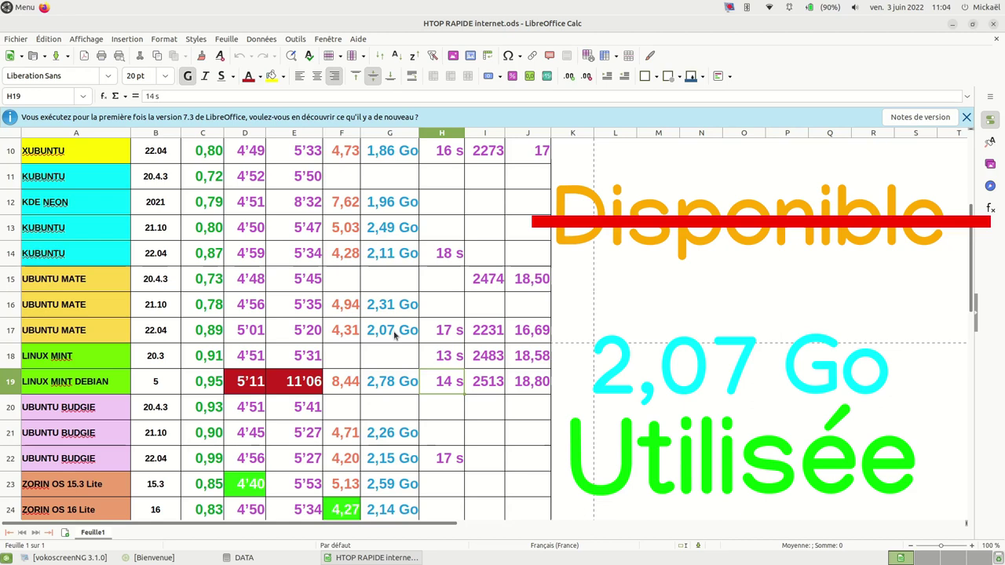
- Compare the startup times, Superposition scores and average FPS, and close the spreadsheet and the DATA folder
scroll(395, 335, "up", 3)
scroll(381, 377, "down", 1)
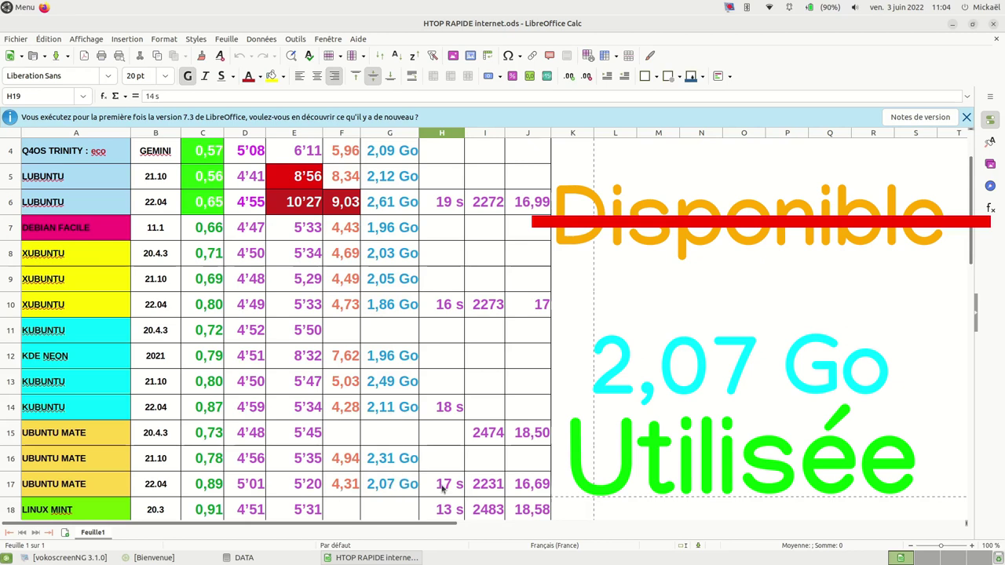
scroll(484, 162, "up", 1)
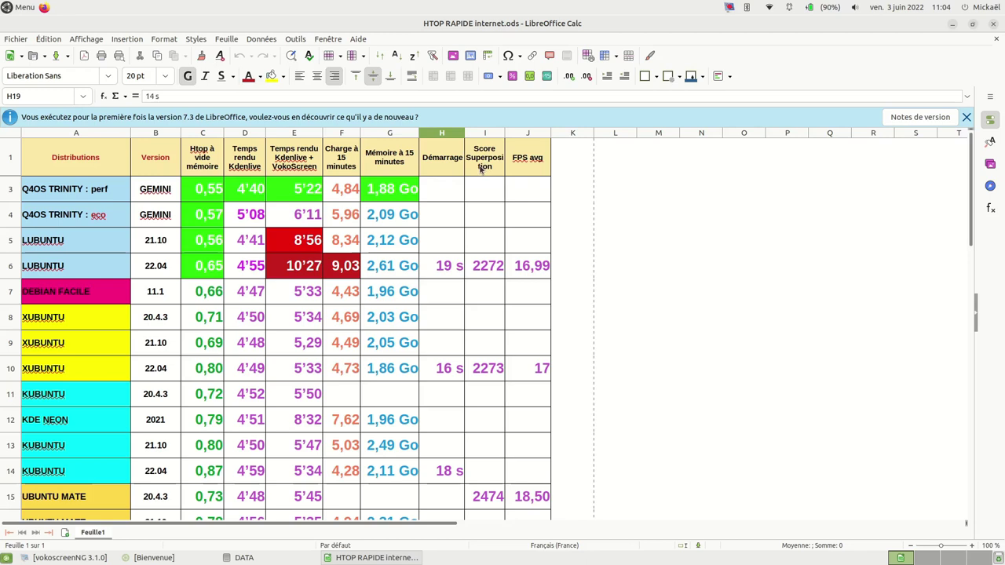
scroll(486, 400, "down", 2)
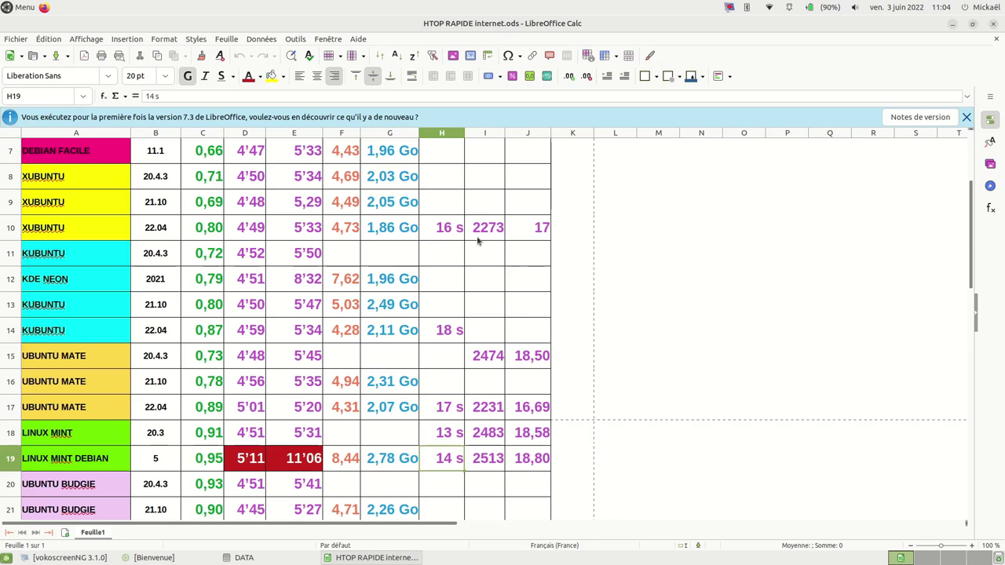
scroll(483, 236, "up", 1)
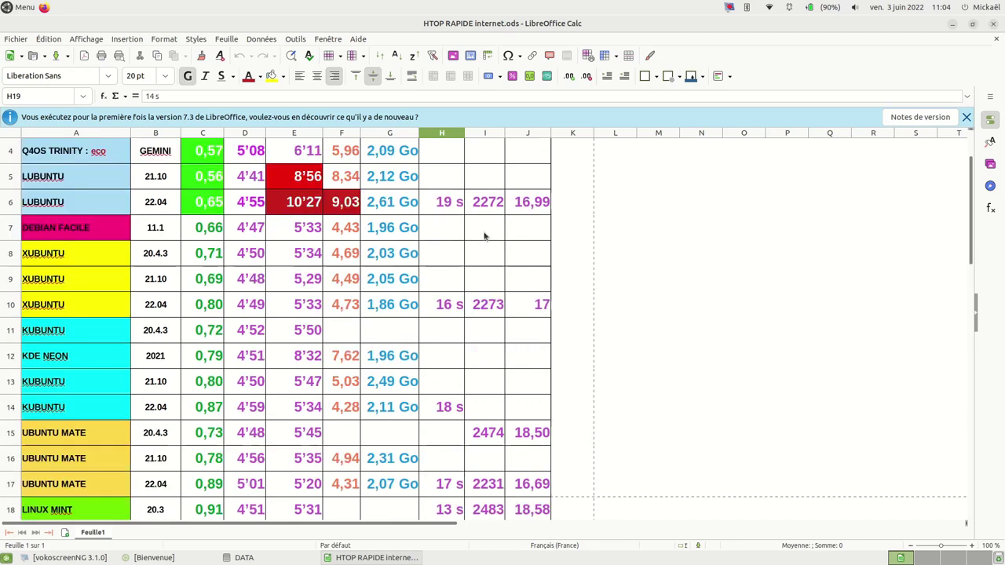
scroll(473, 404, "down", 1)
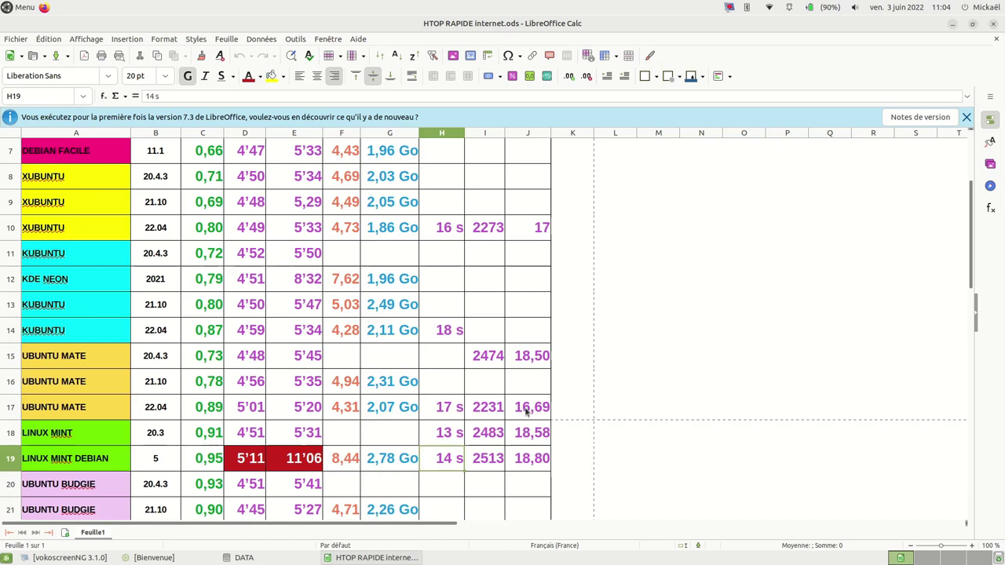
scroll(523, 408, "up", 2)
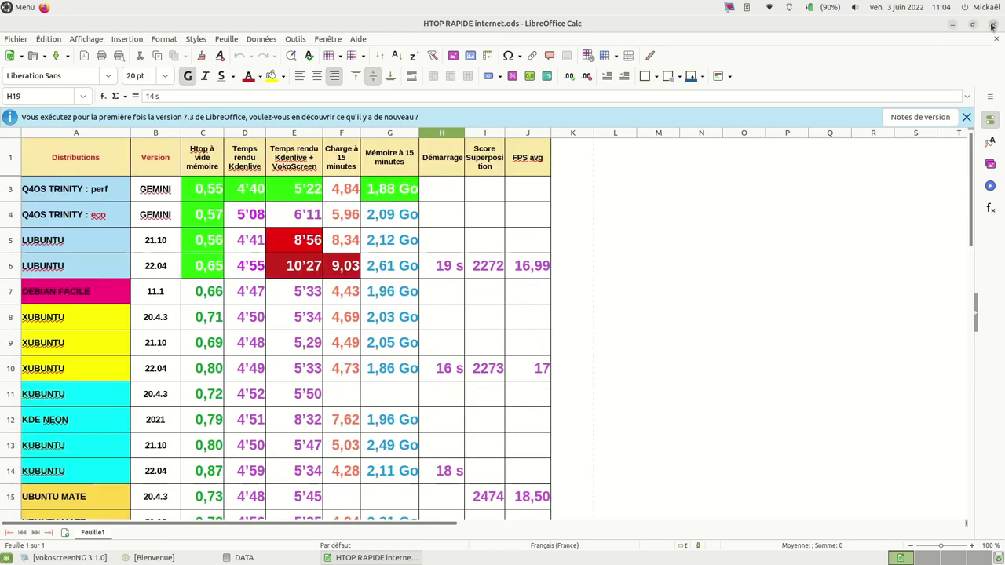
left_click(992, 26)
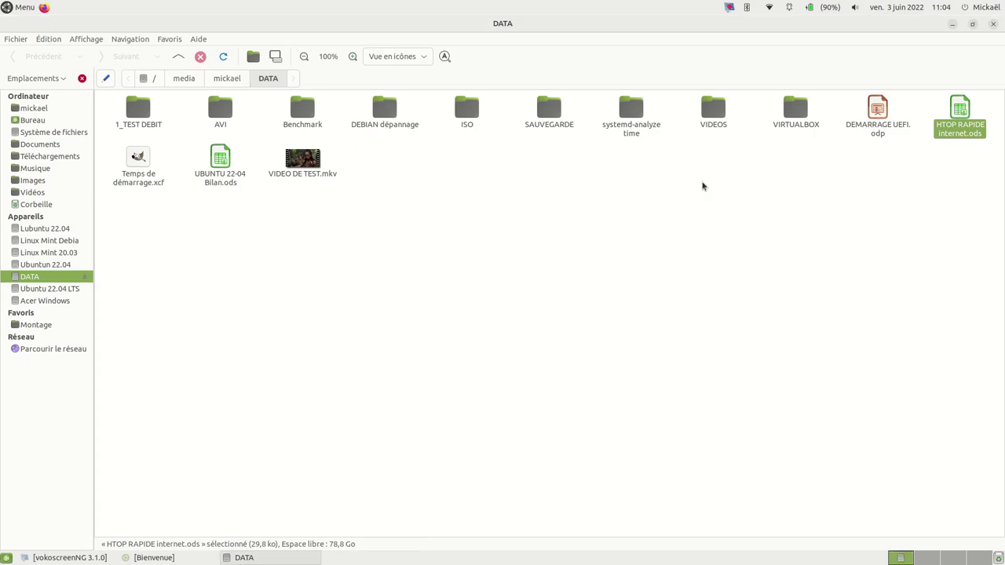
left_click(993, 24)
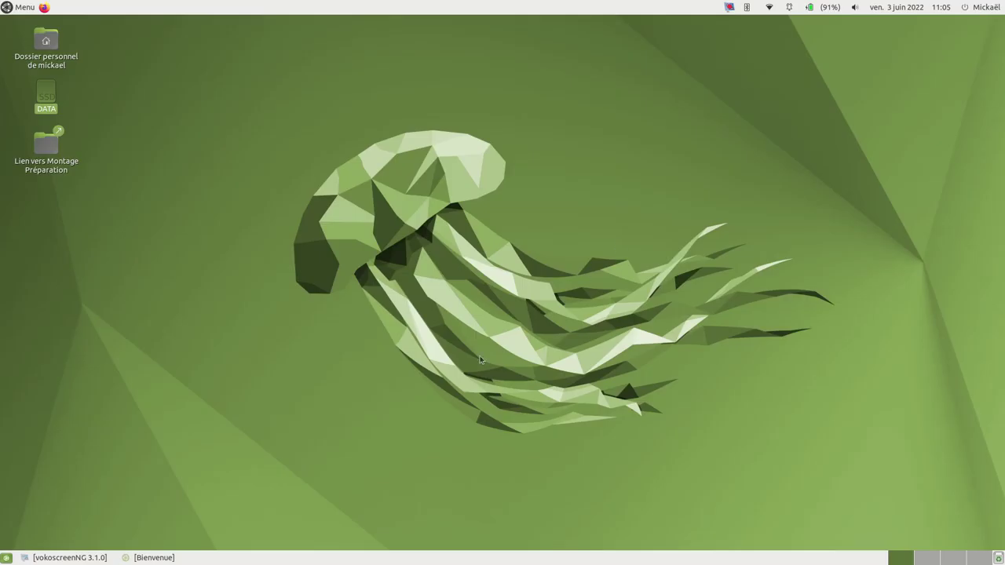